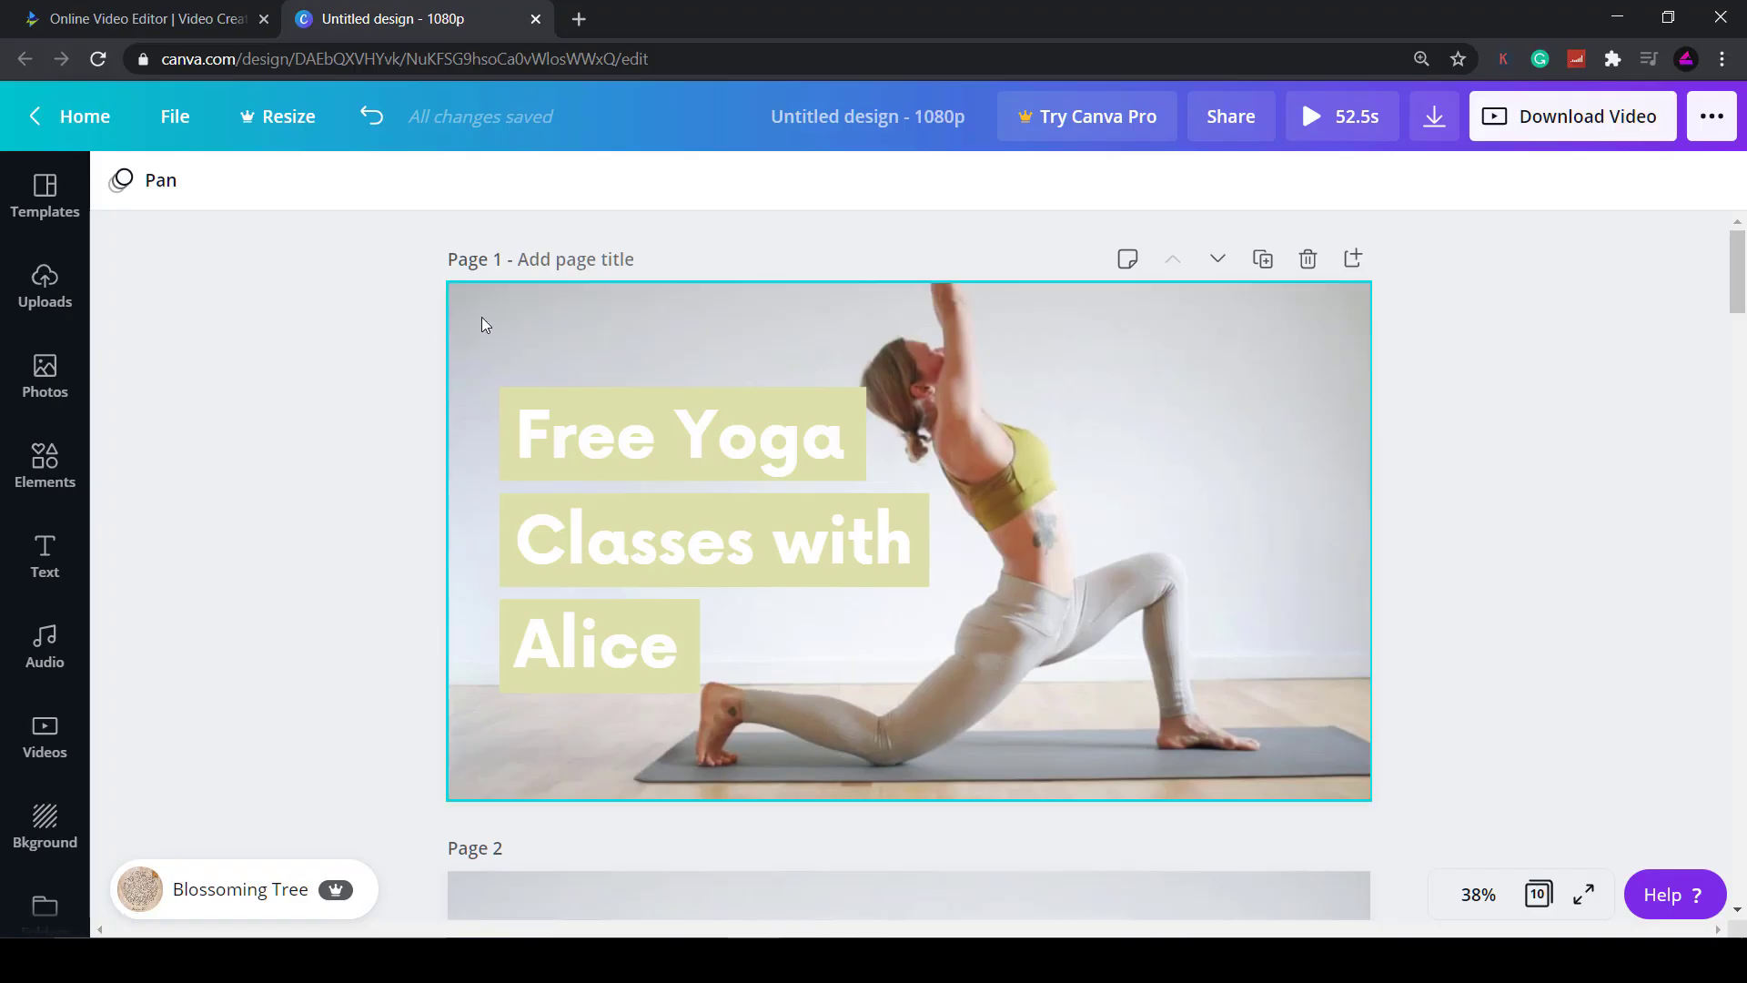
Play and then stop the background music track of the Canva yoga design.
middle_click(346, 353)
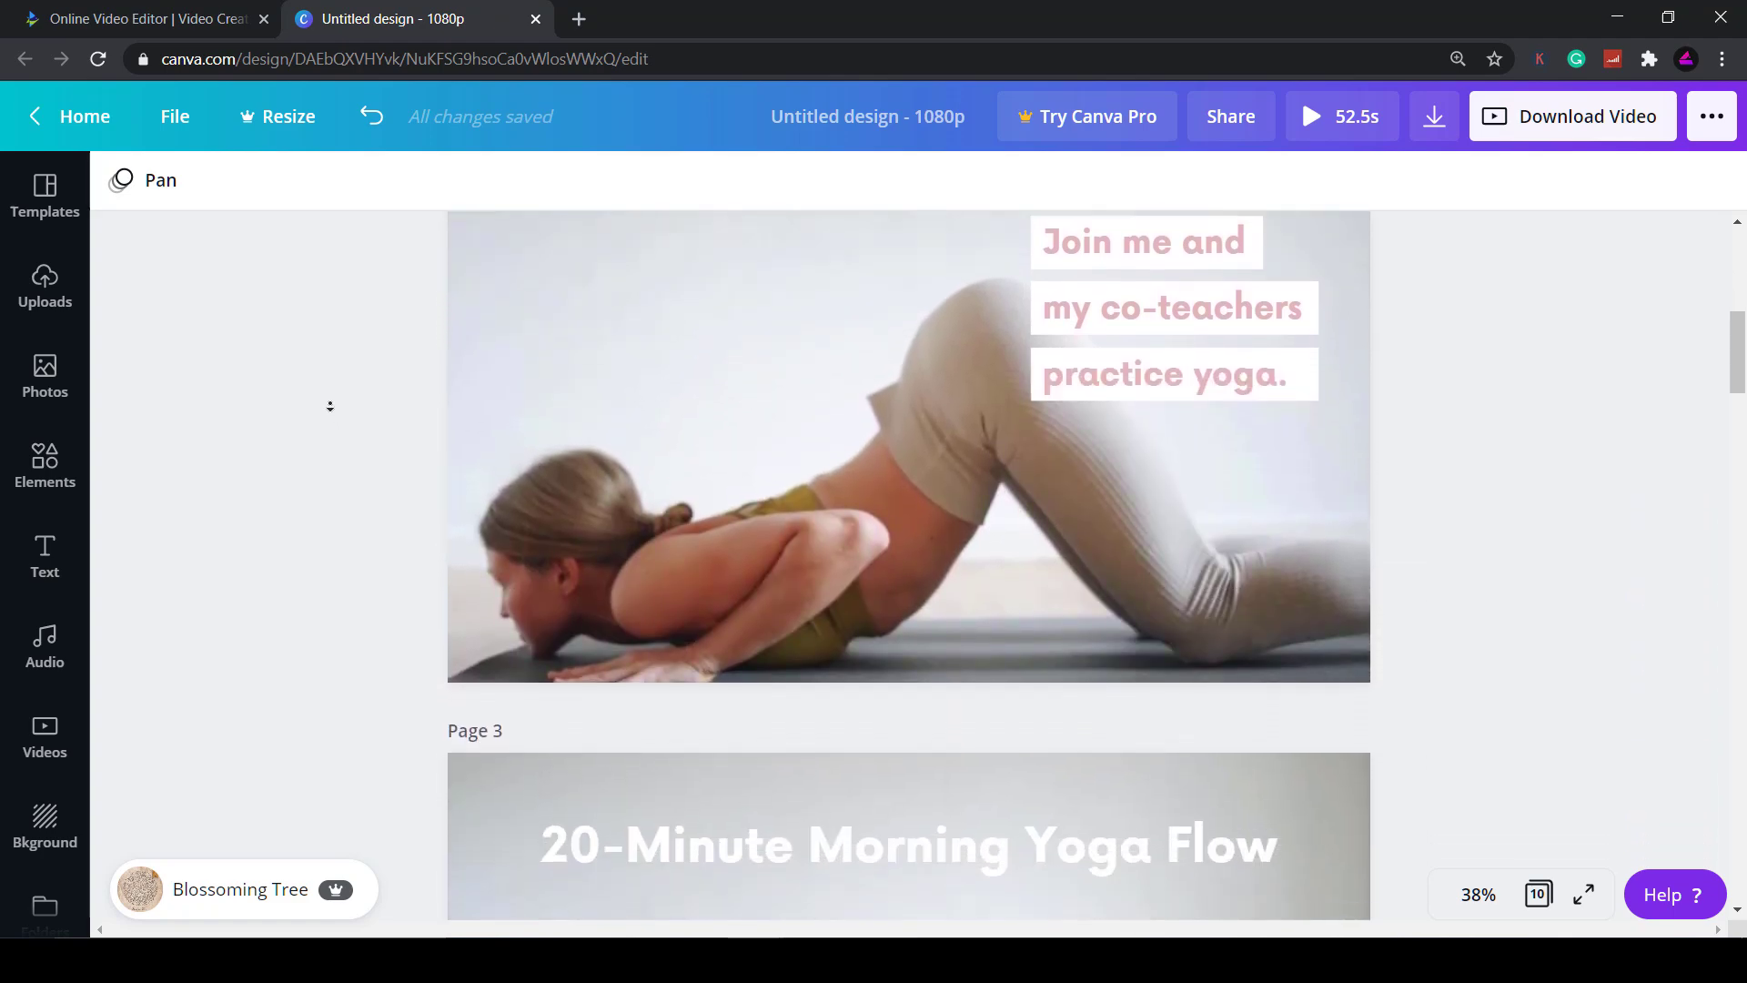
left_click(234, 890)
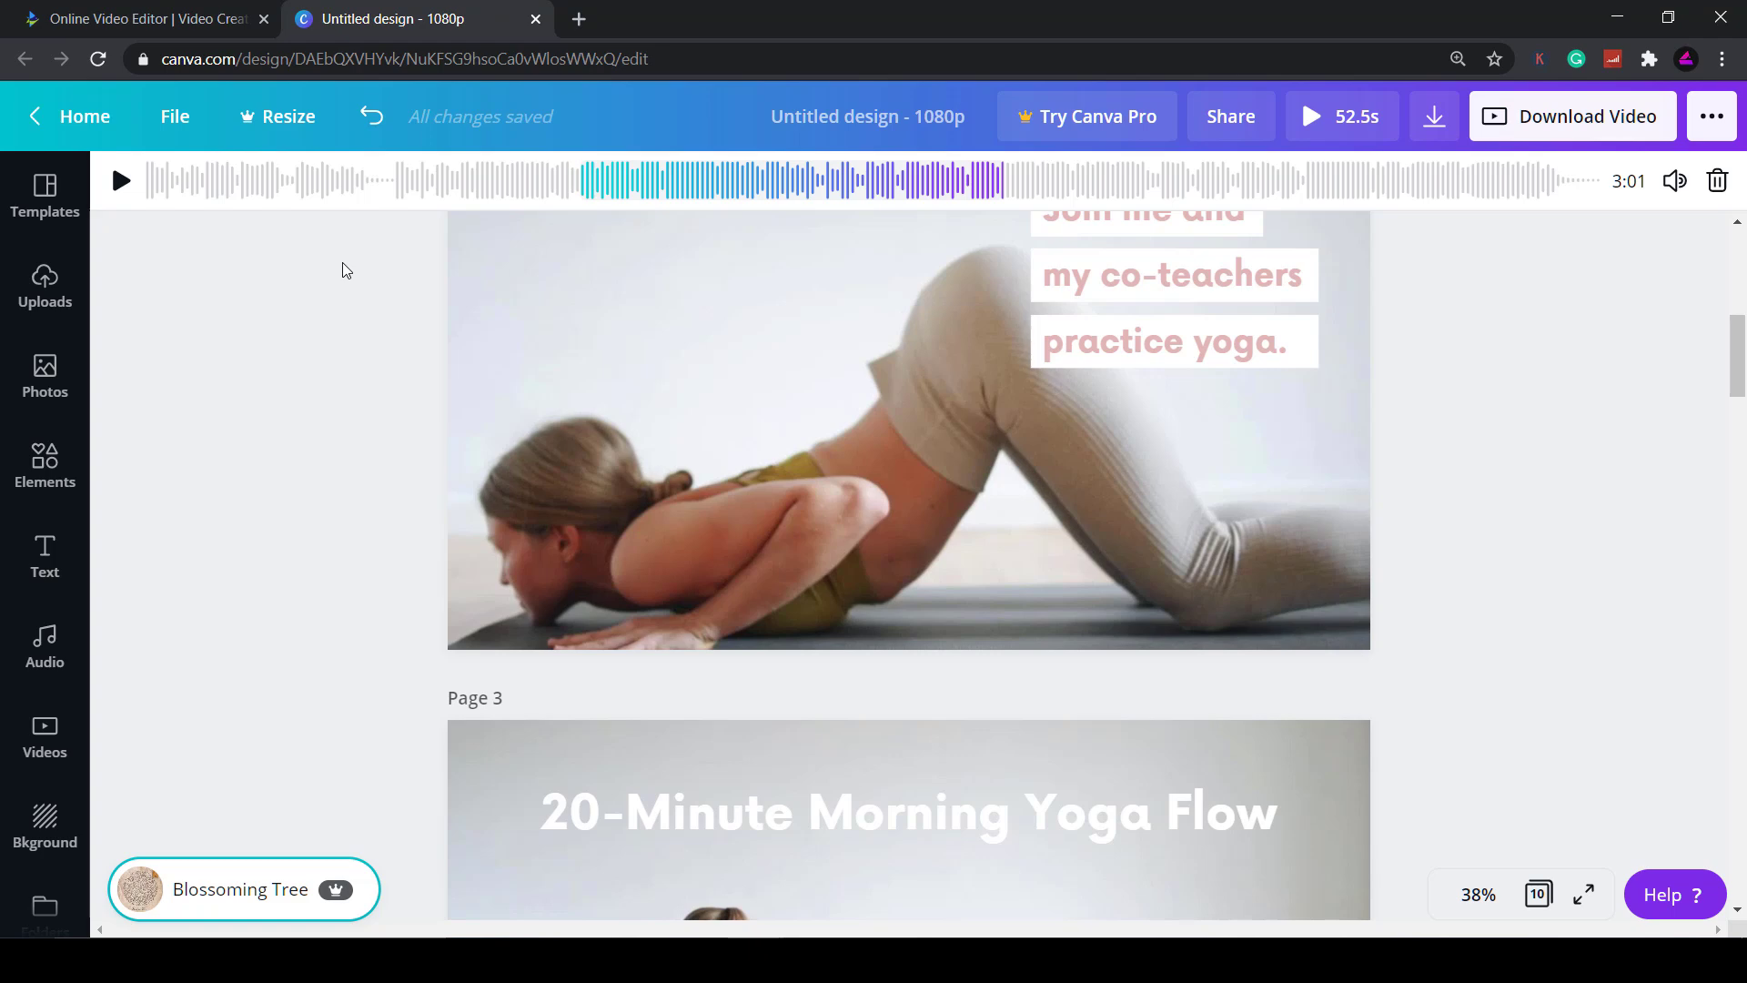
key("space")
left_click(121, 181)
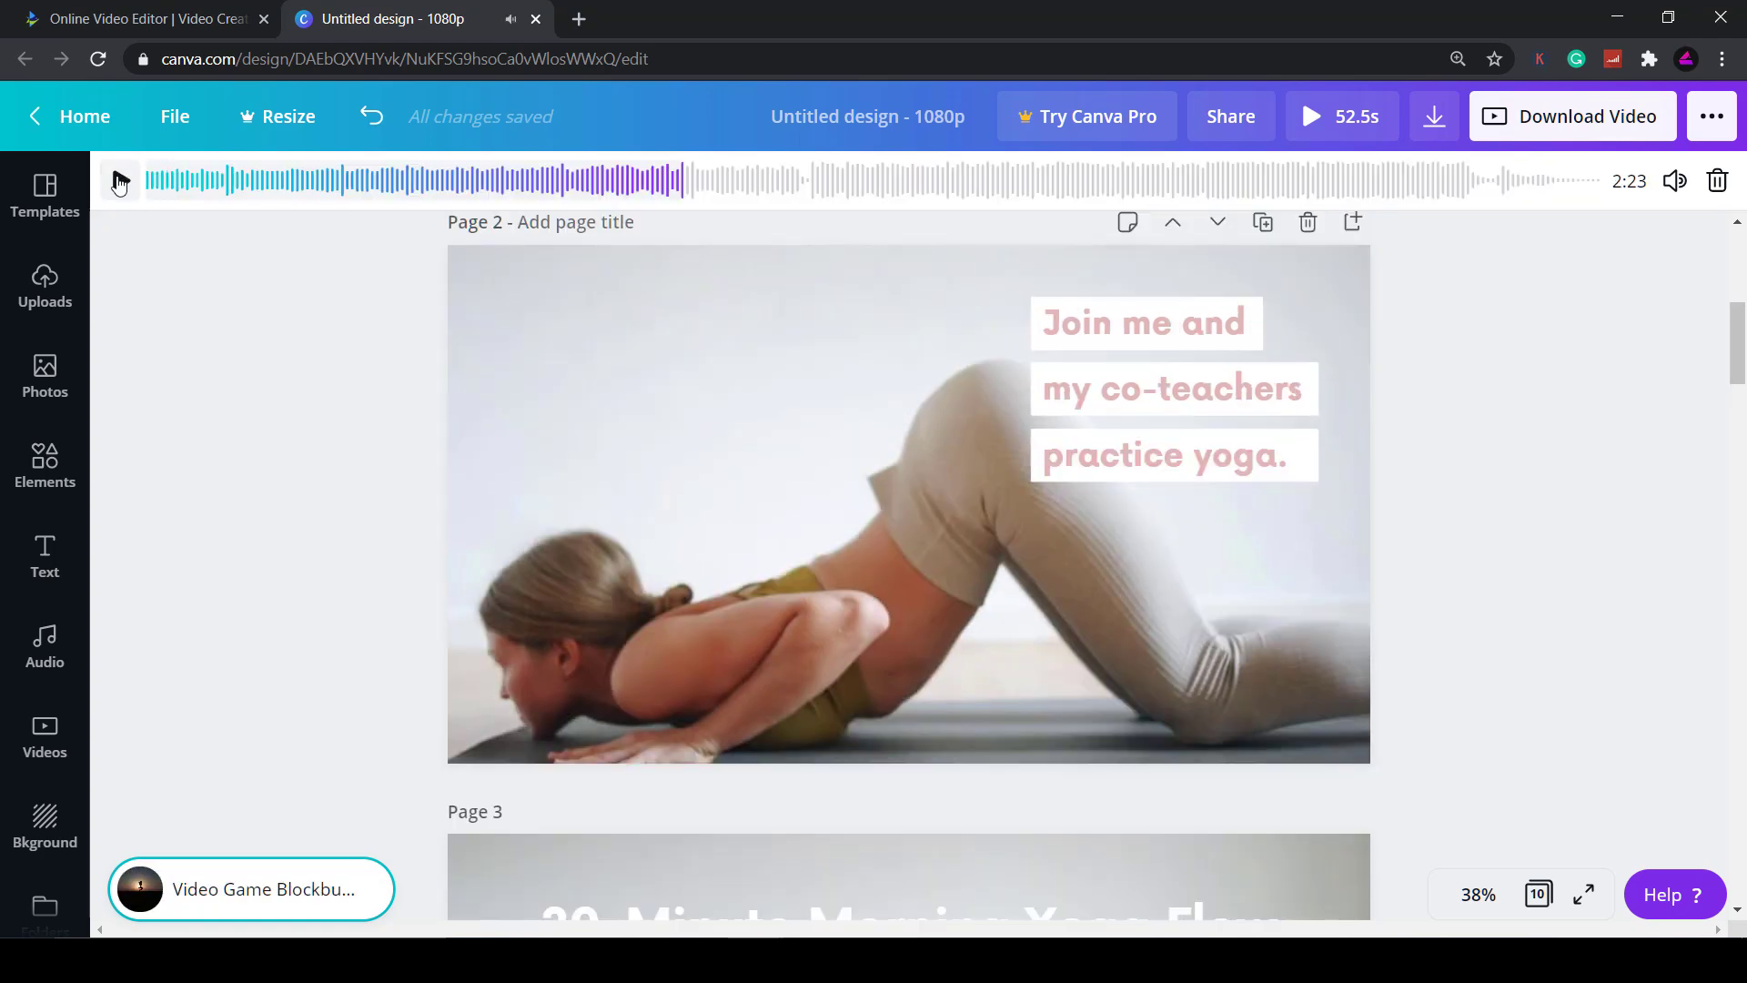
Play the Page 2 and Page 3 yoga clips, scrolling down through the pages.
left_click(854, 524)
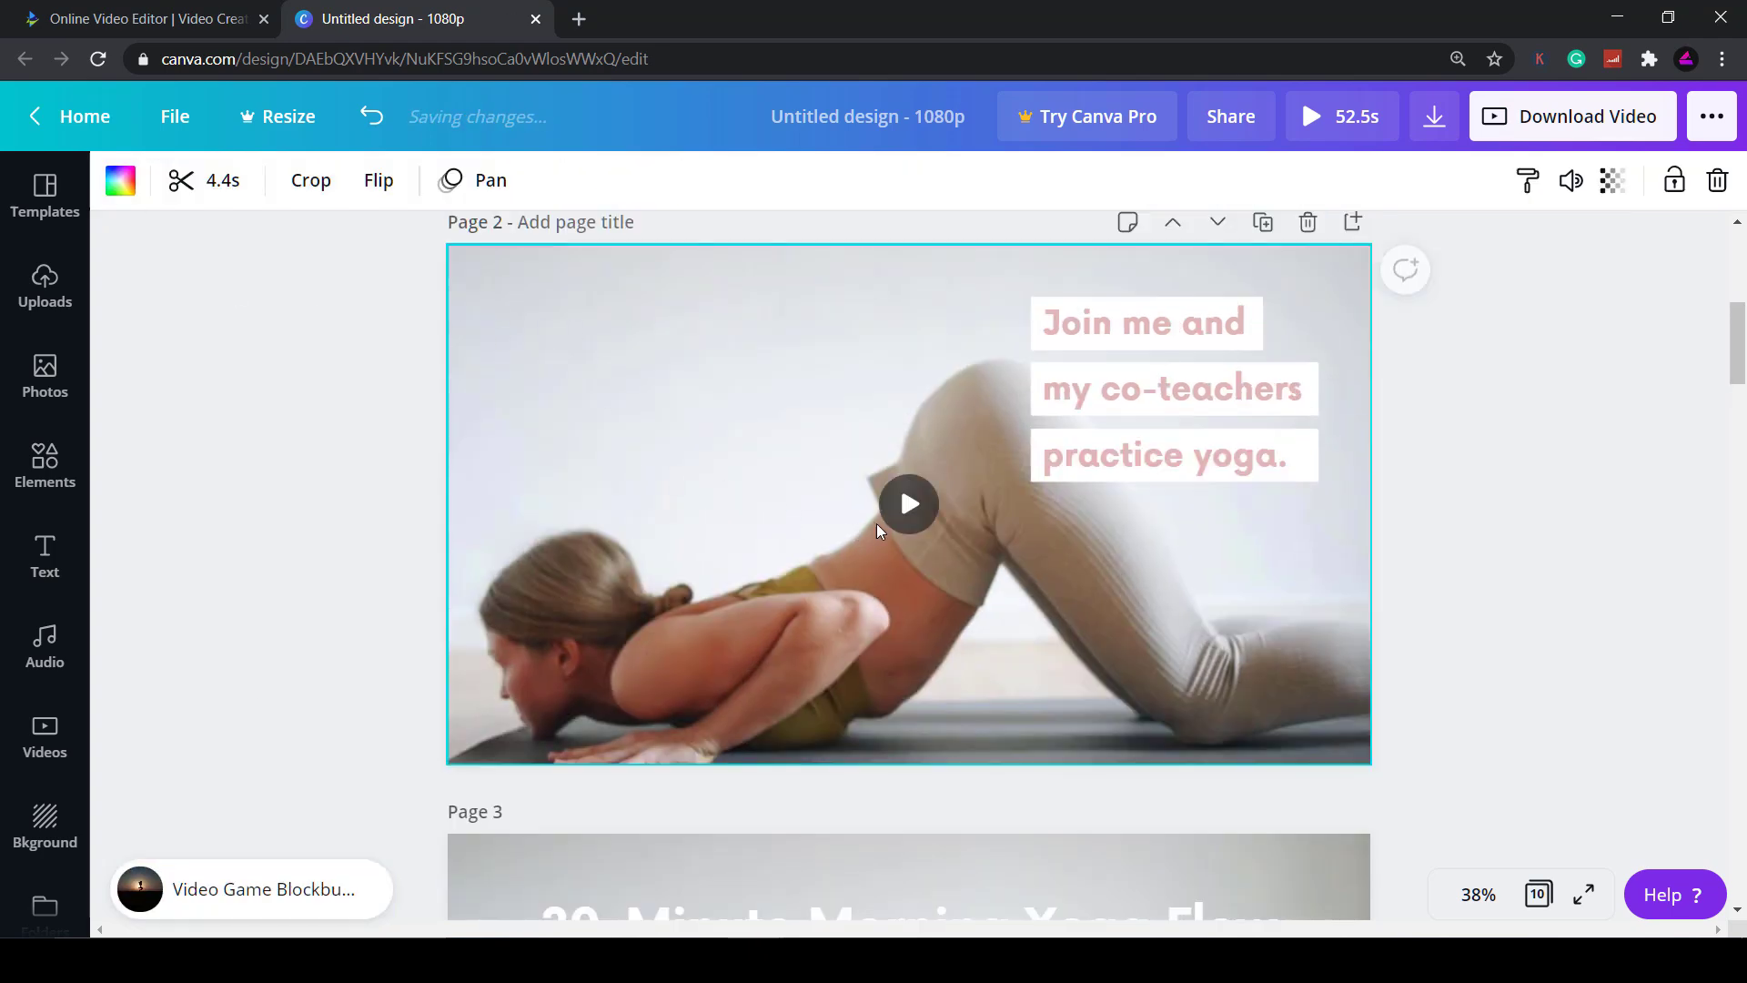
left_click(907, 503)
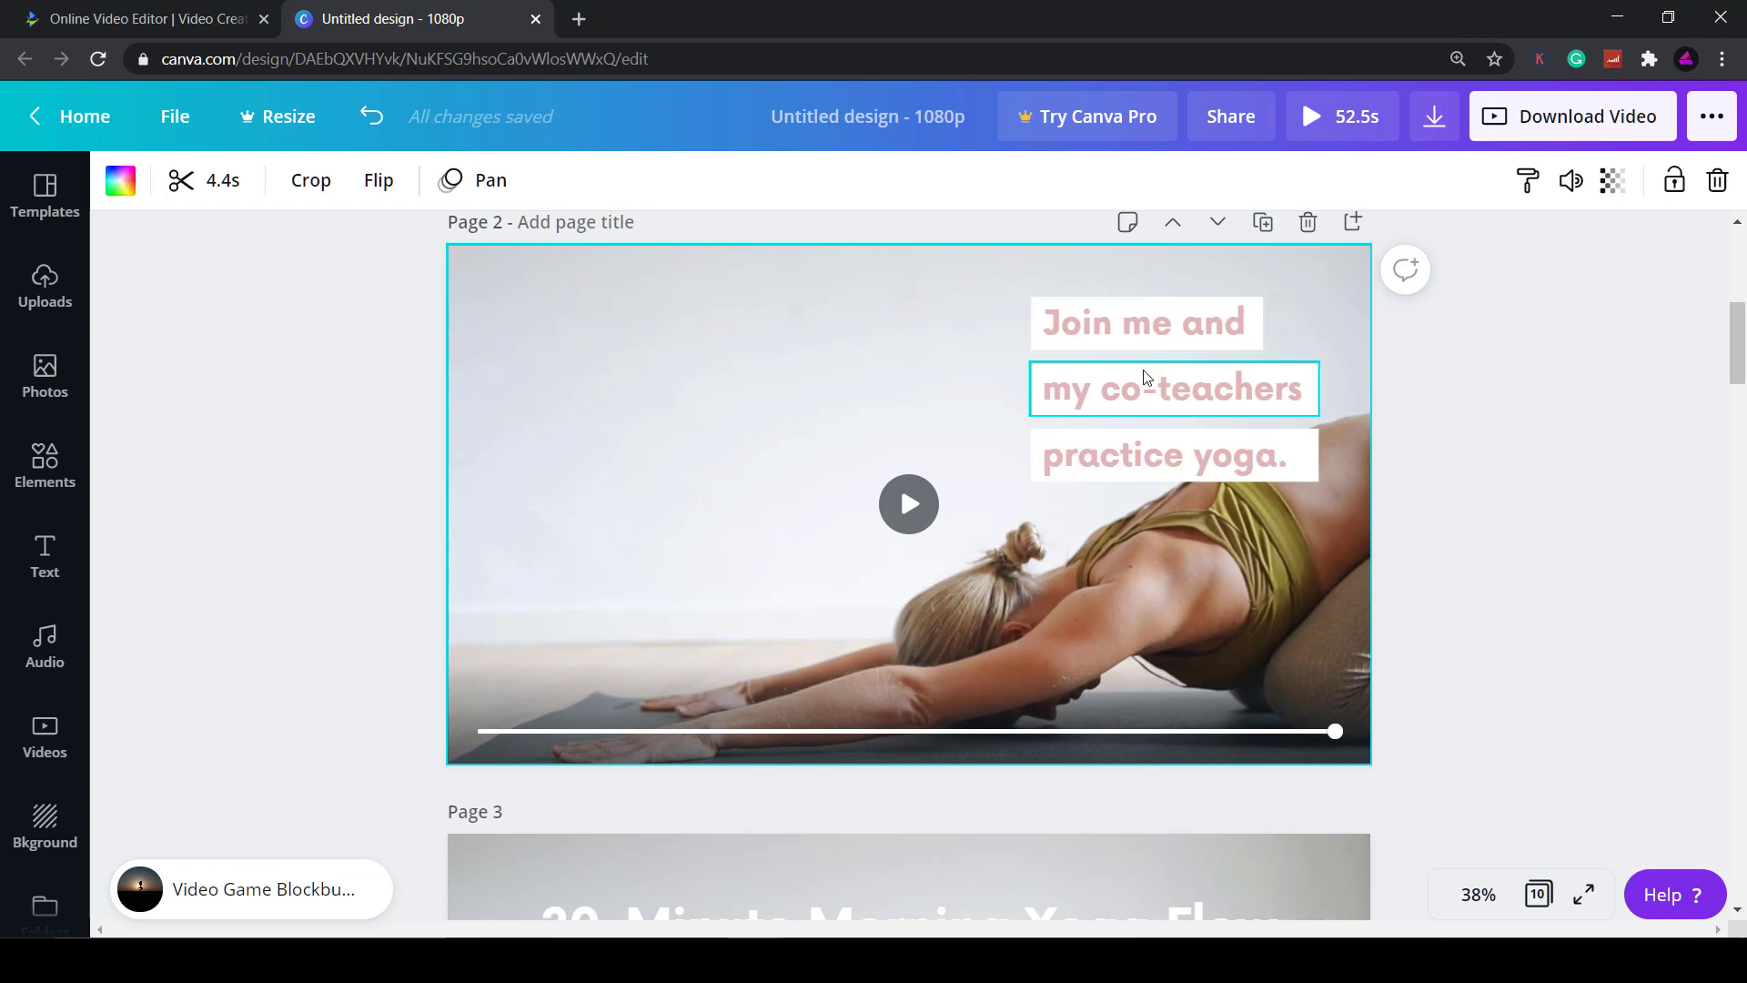
scroll(1041, 379, "down", 5)
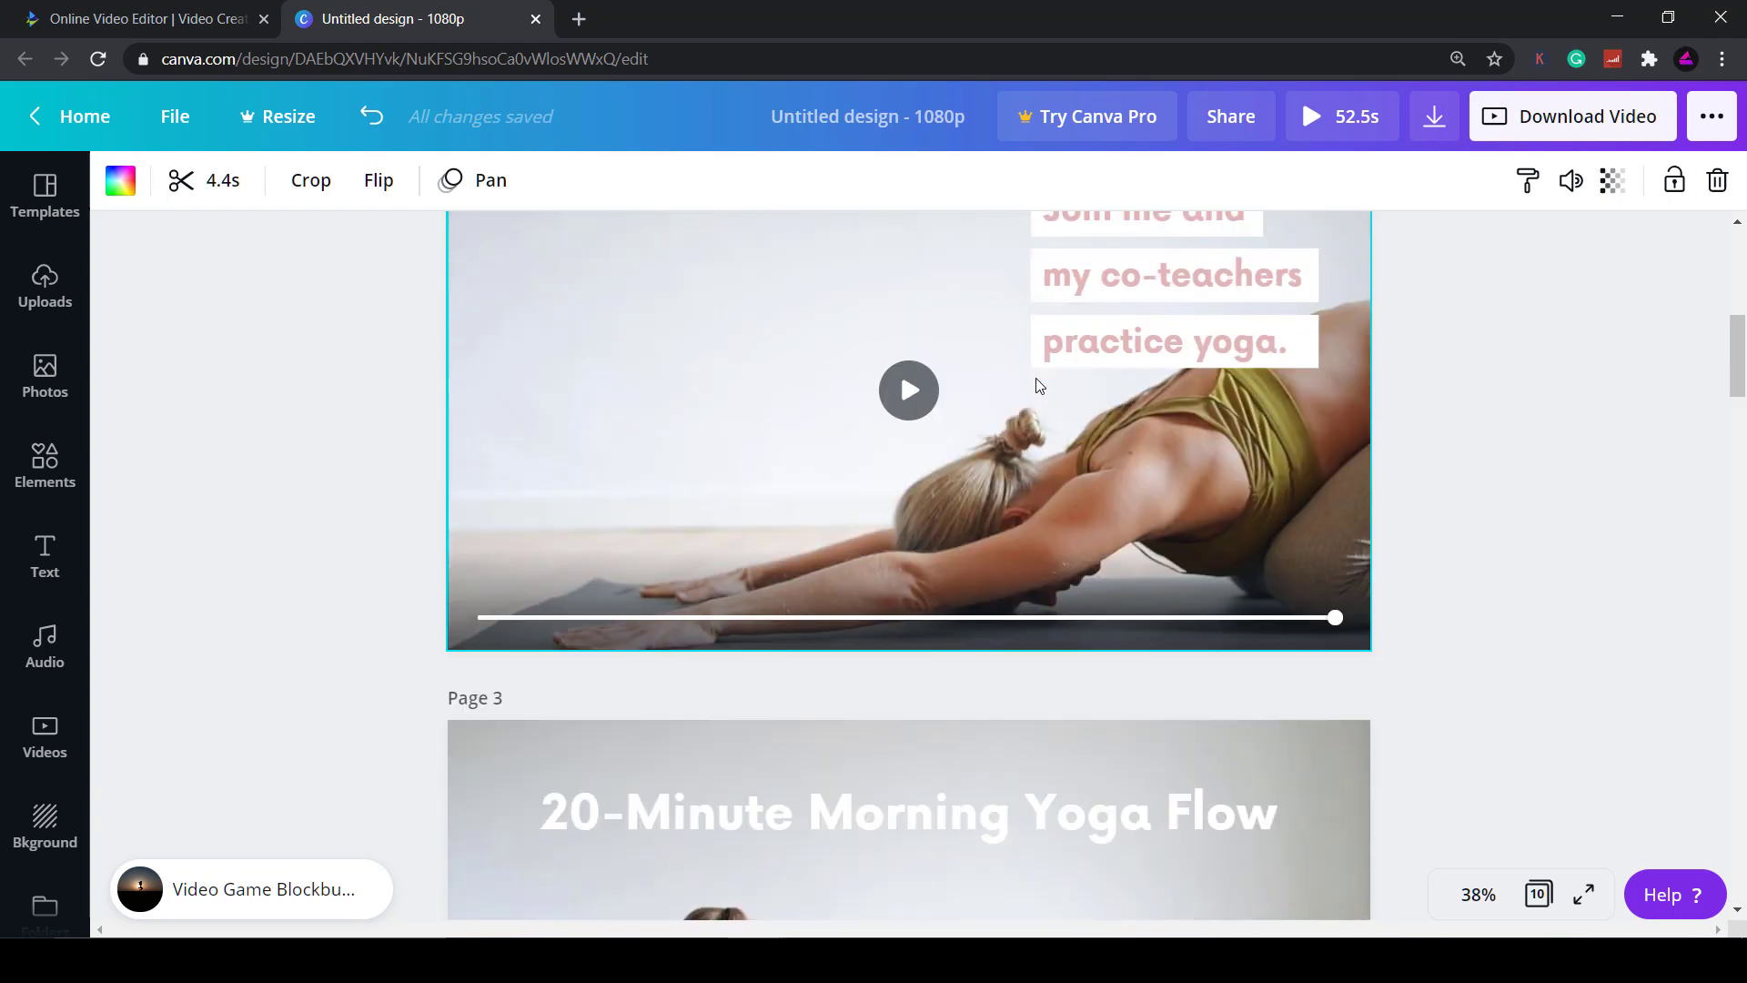
scroll(1019, 410, "down", 2)
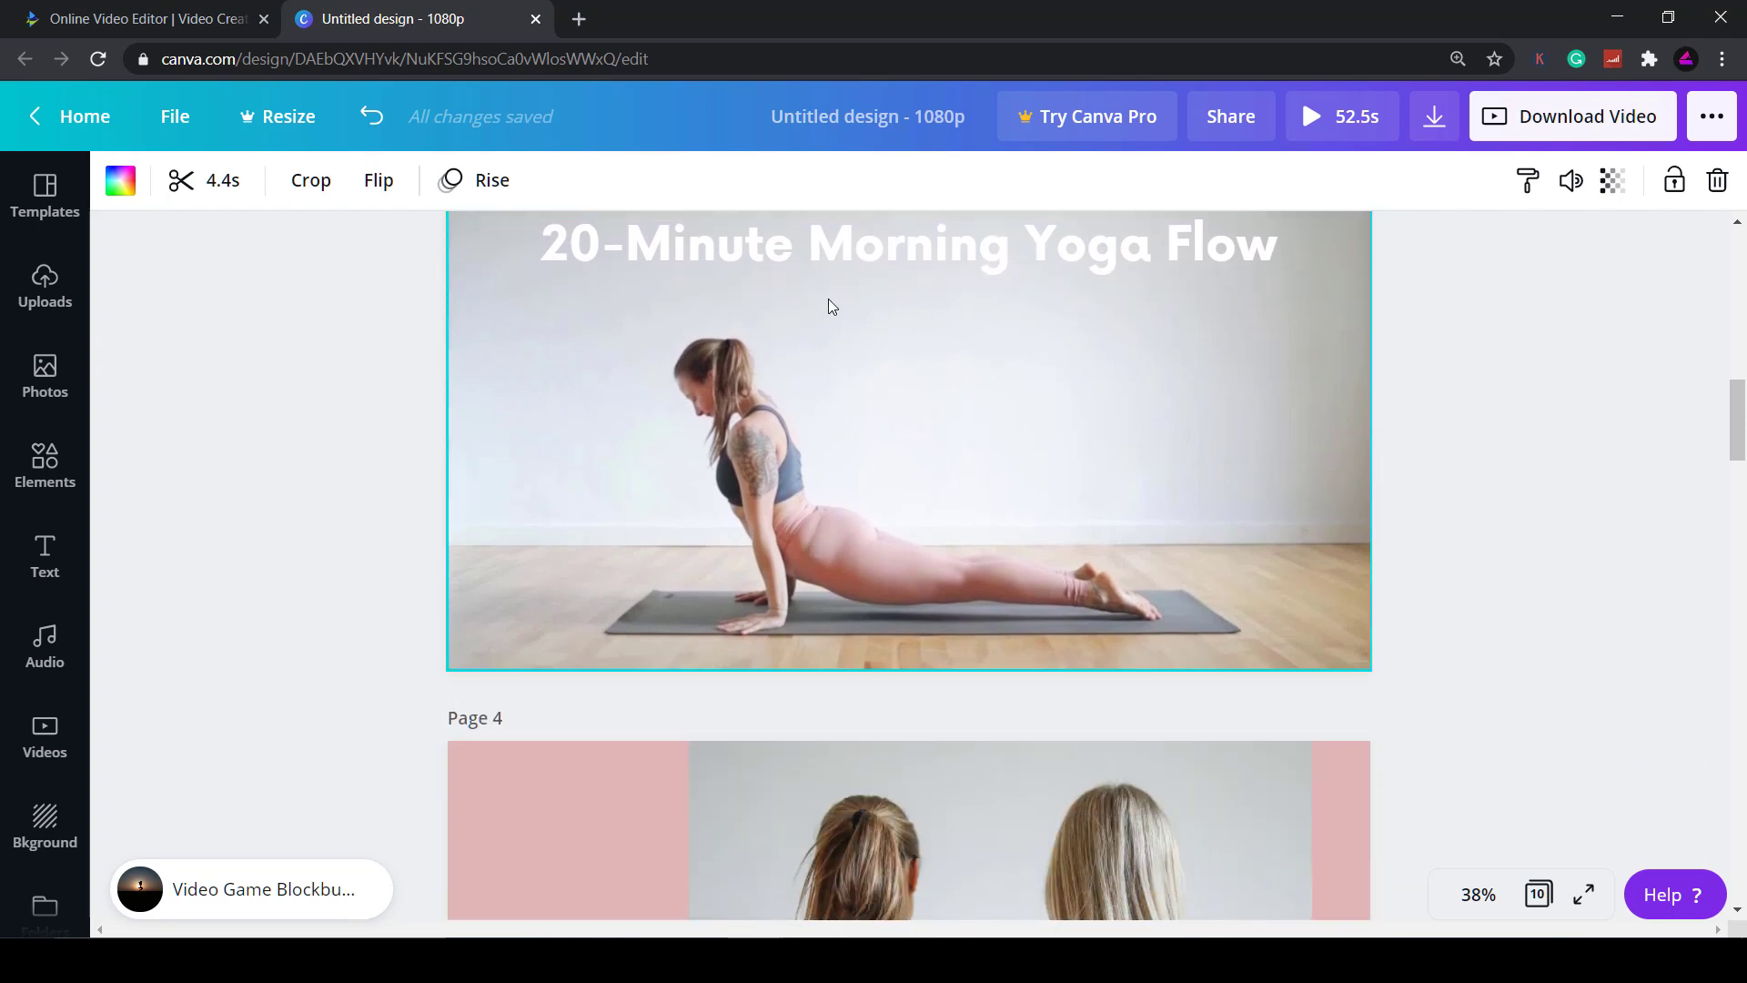
left_click(772, 450)
left_click(892, 426)
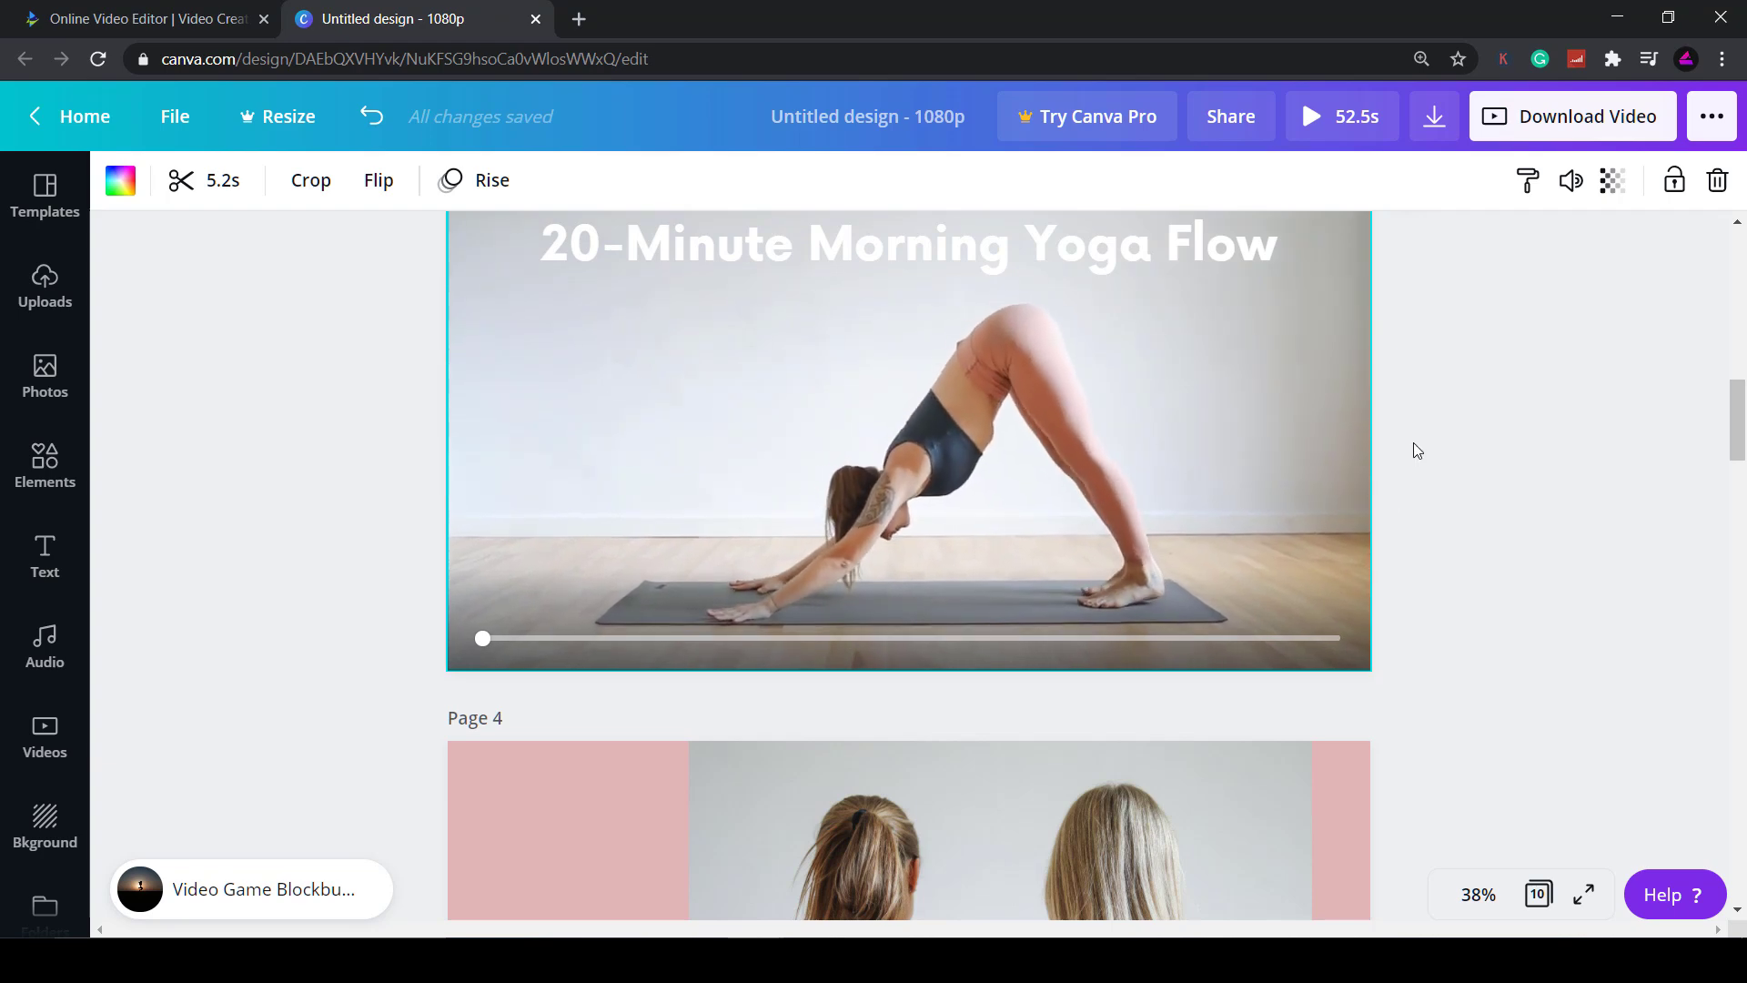
scroll(1355, 427, "down", 5)
scroll(946, 494, "down", 5)
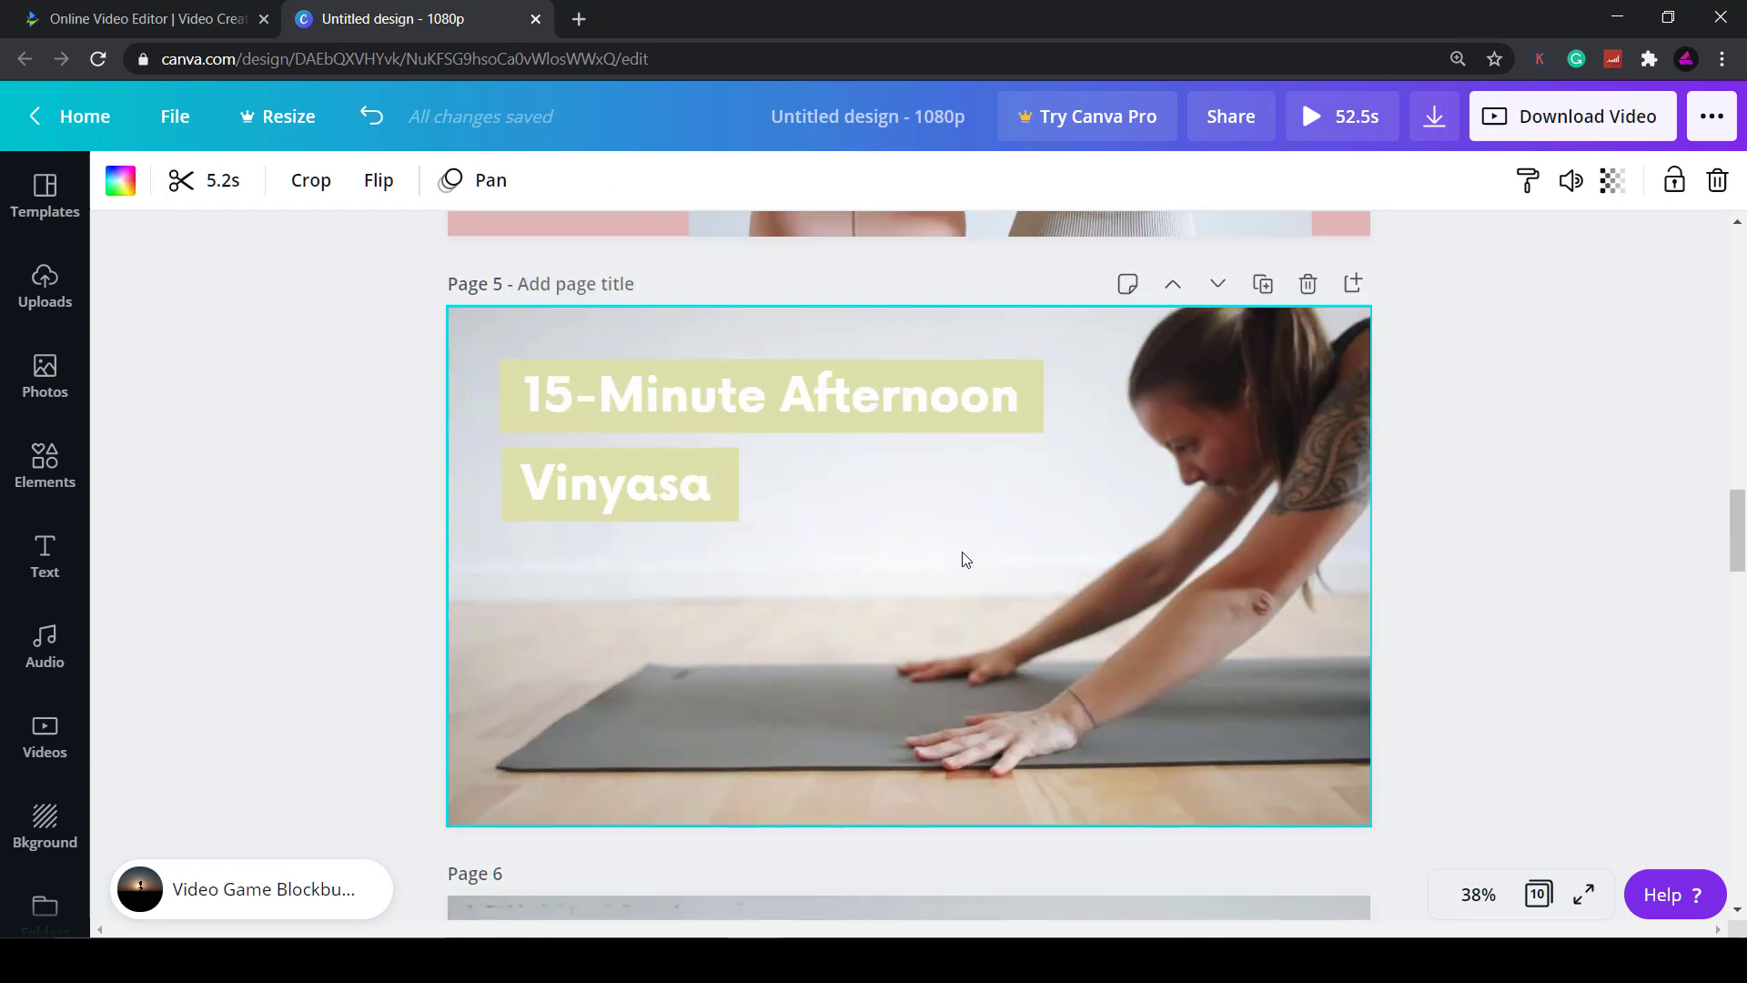
Play the Page 5 clip, then look over the YouTube 'canva video' results.
left_click(922, 571)
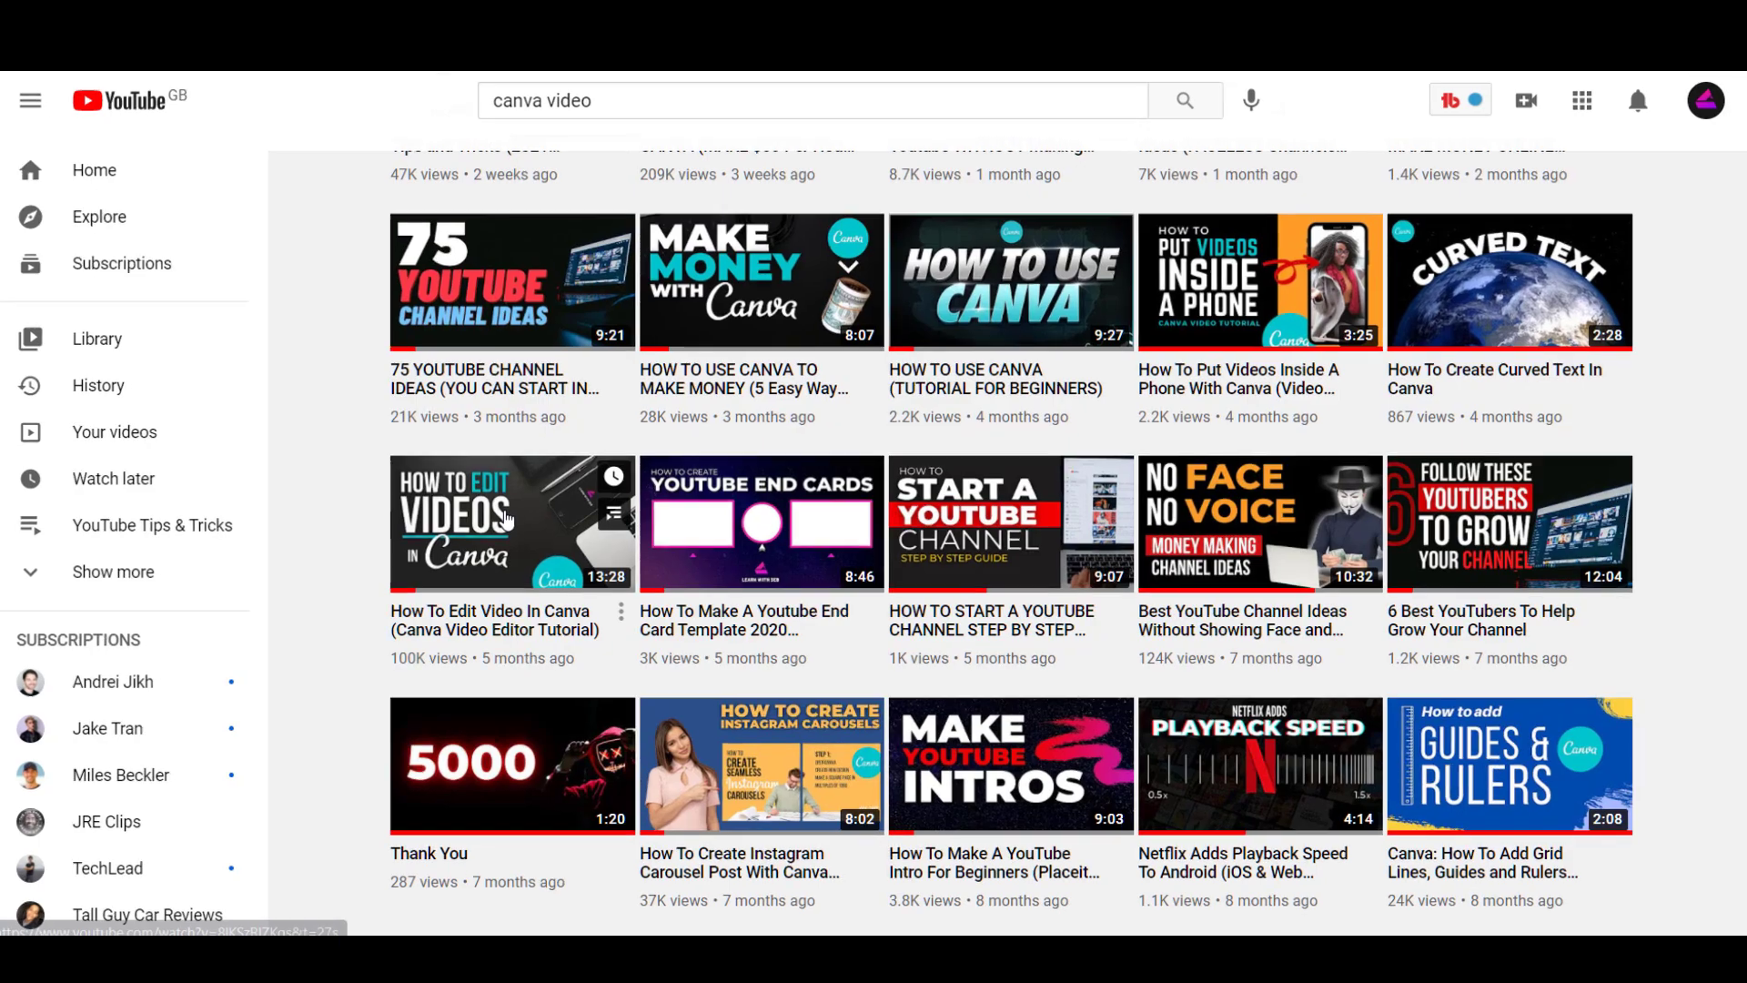
mouse_move(455, 542)
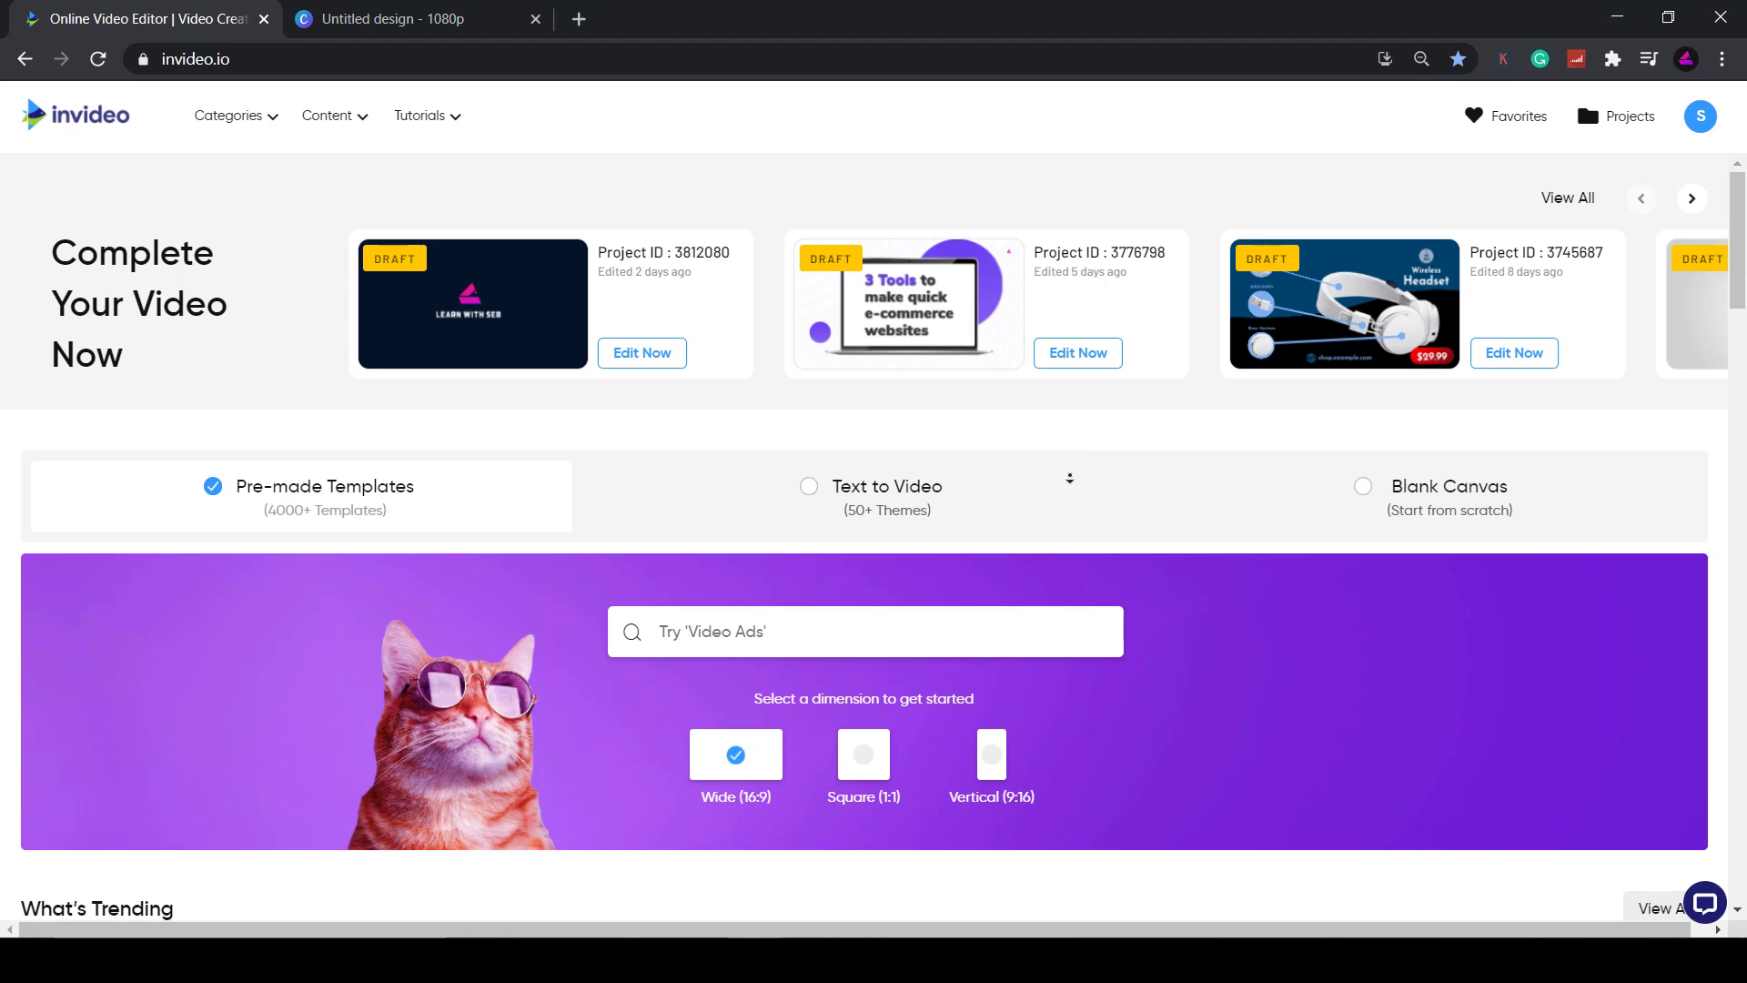
Scroll down the InVideo home page past the trending templates to reach pricing.
scroll(1070, 478, "down", 2)
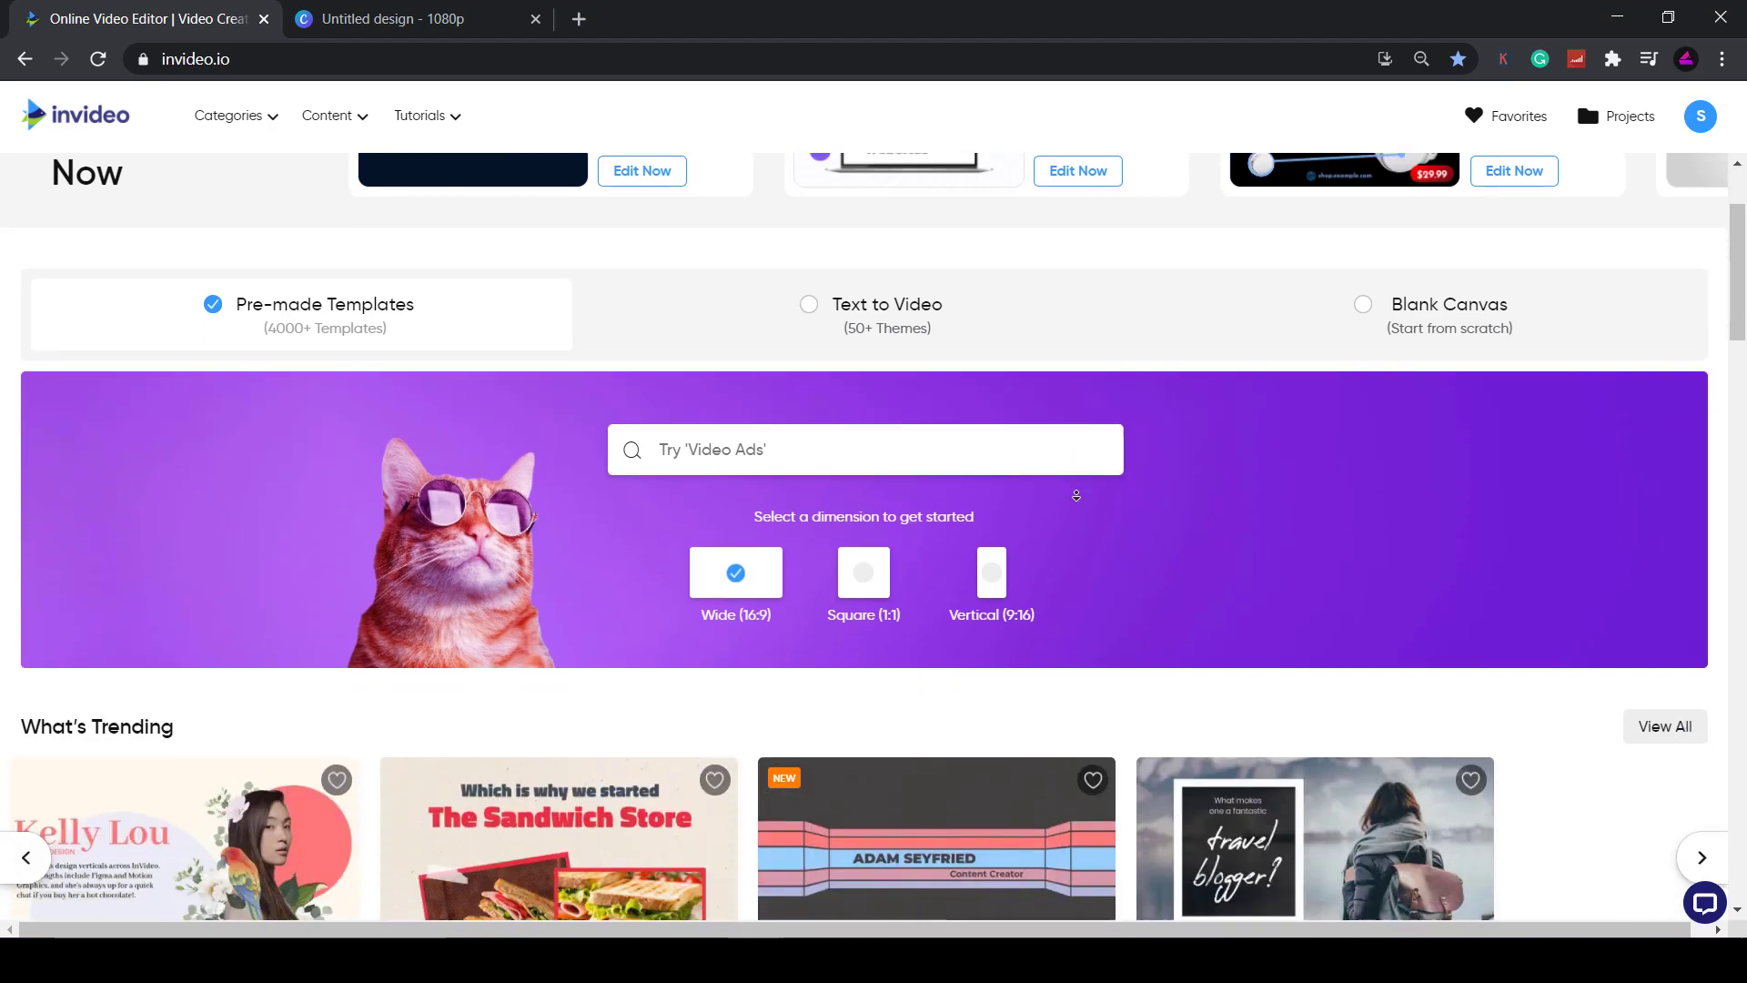
scroll(1076, 495, "down", 3)
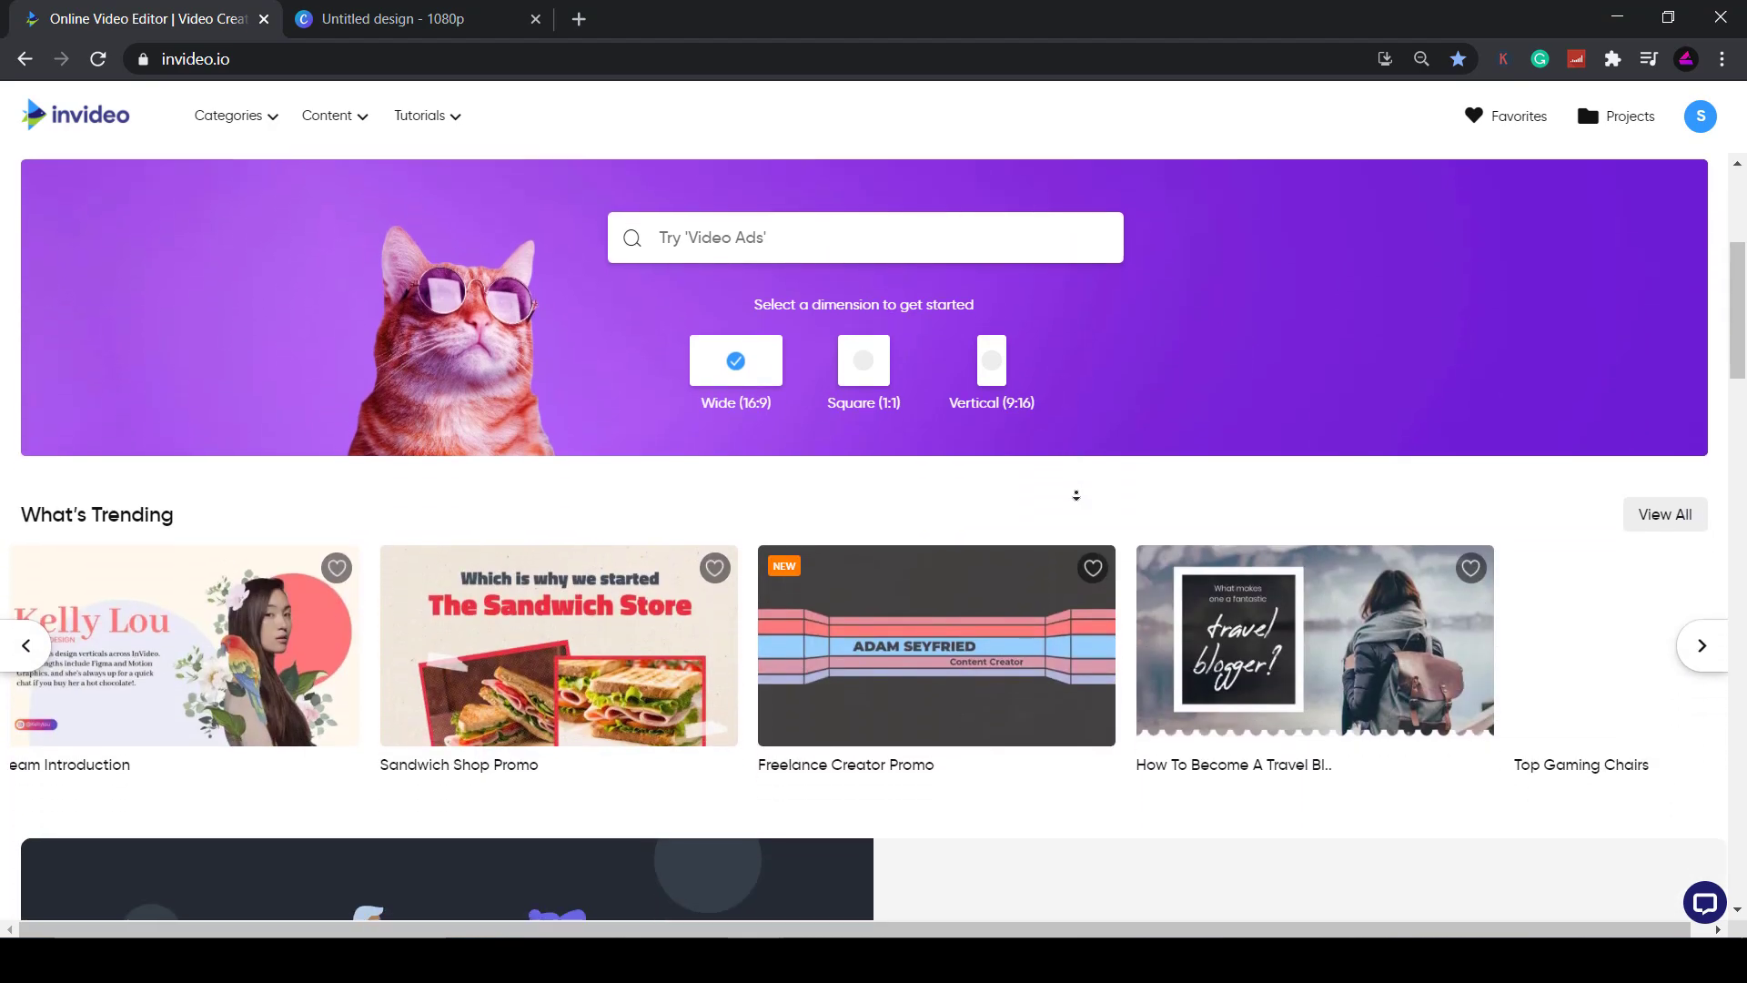
scroll(1075, 495, "down", 3)
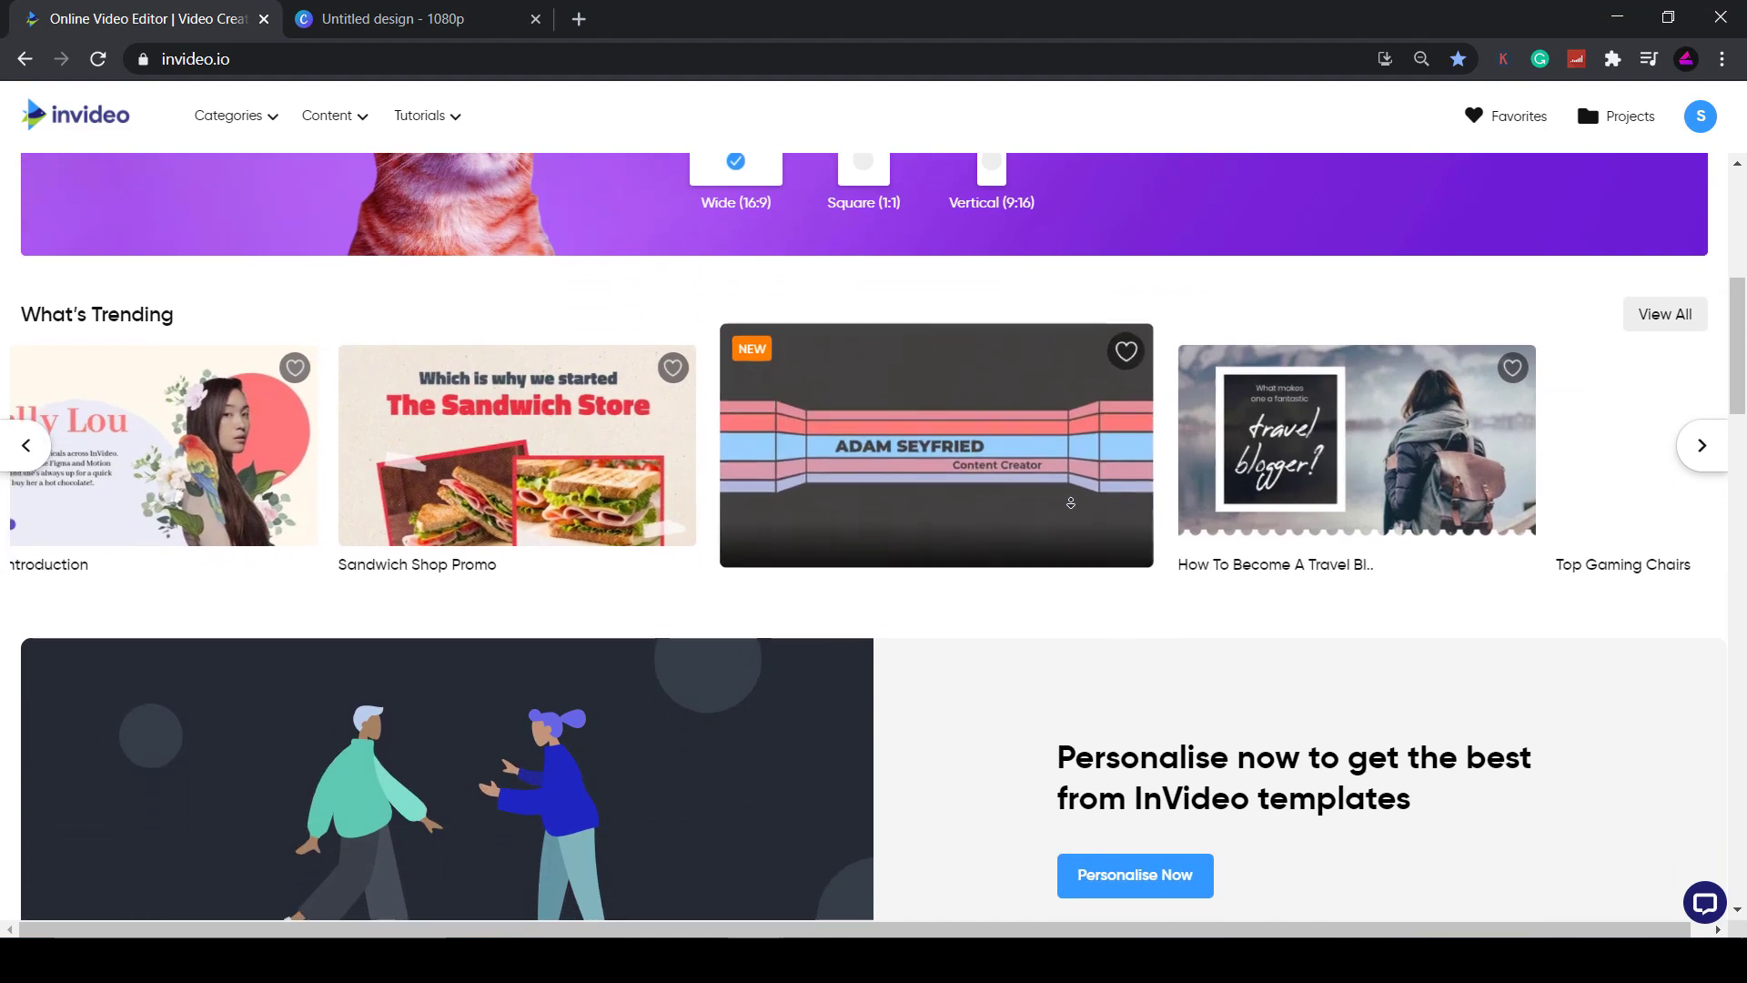
scroll(1070, 503, "down", 2)
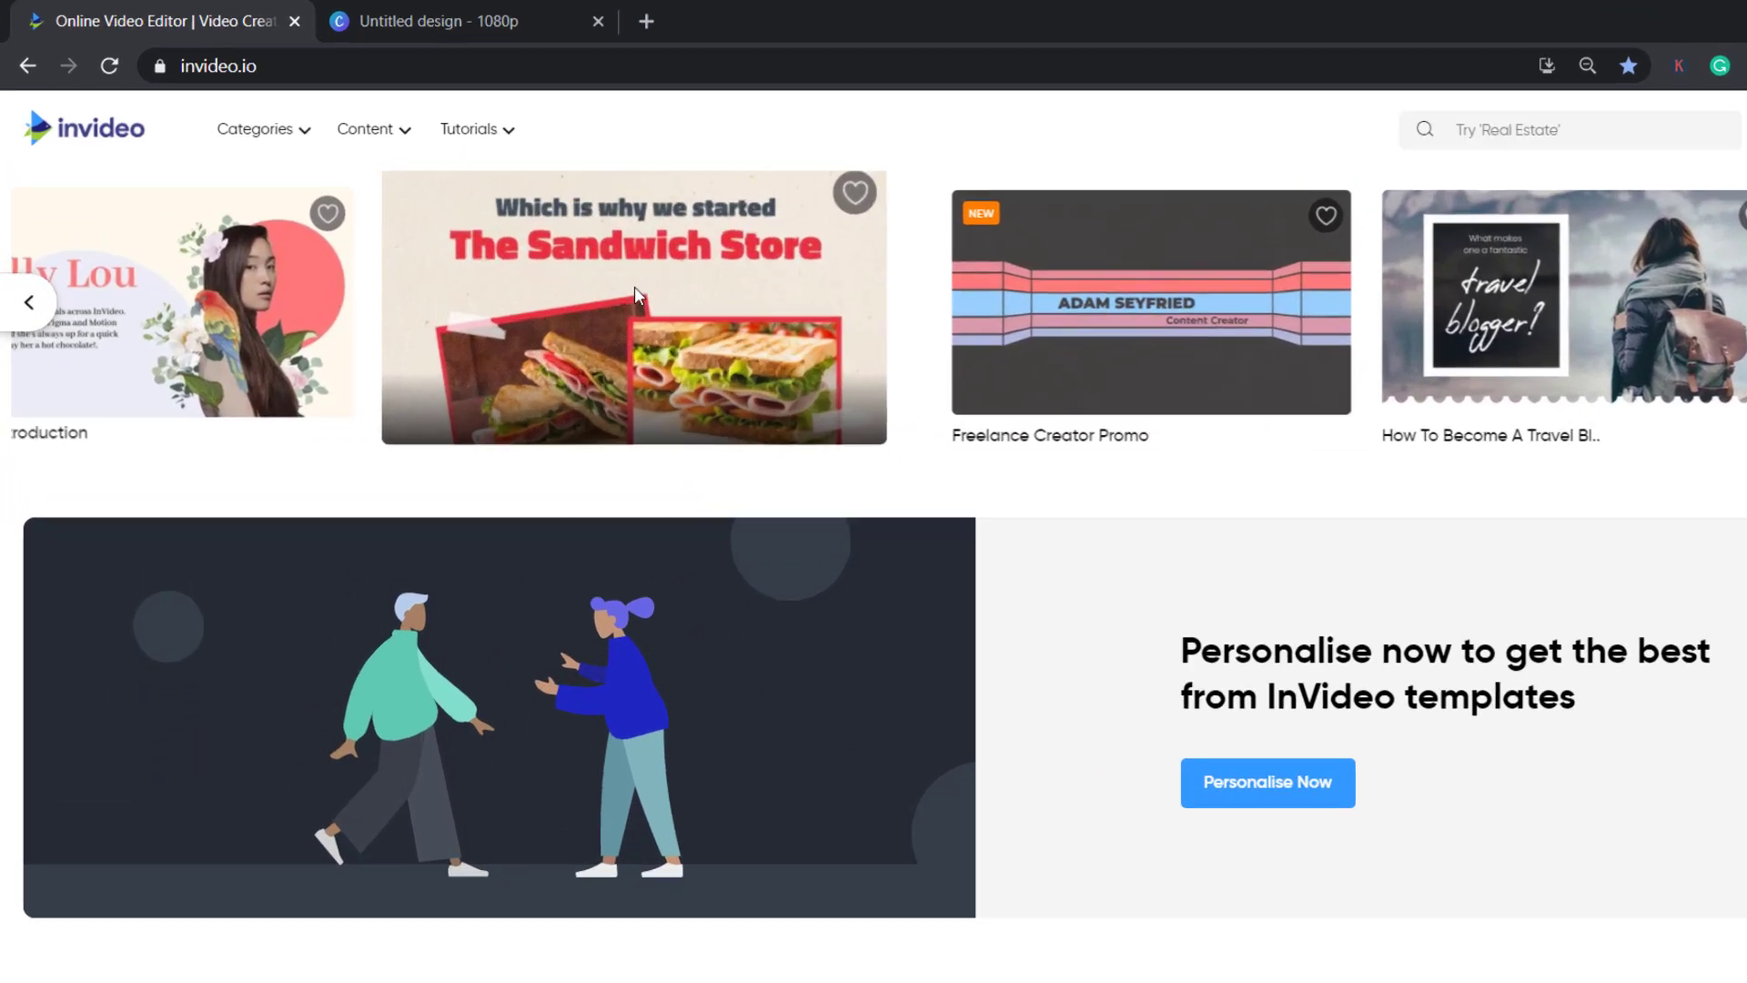
scroll(636, 290, "up", 1)
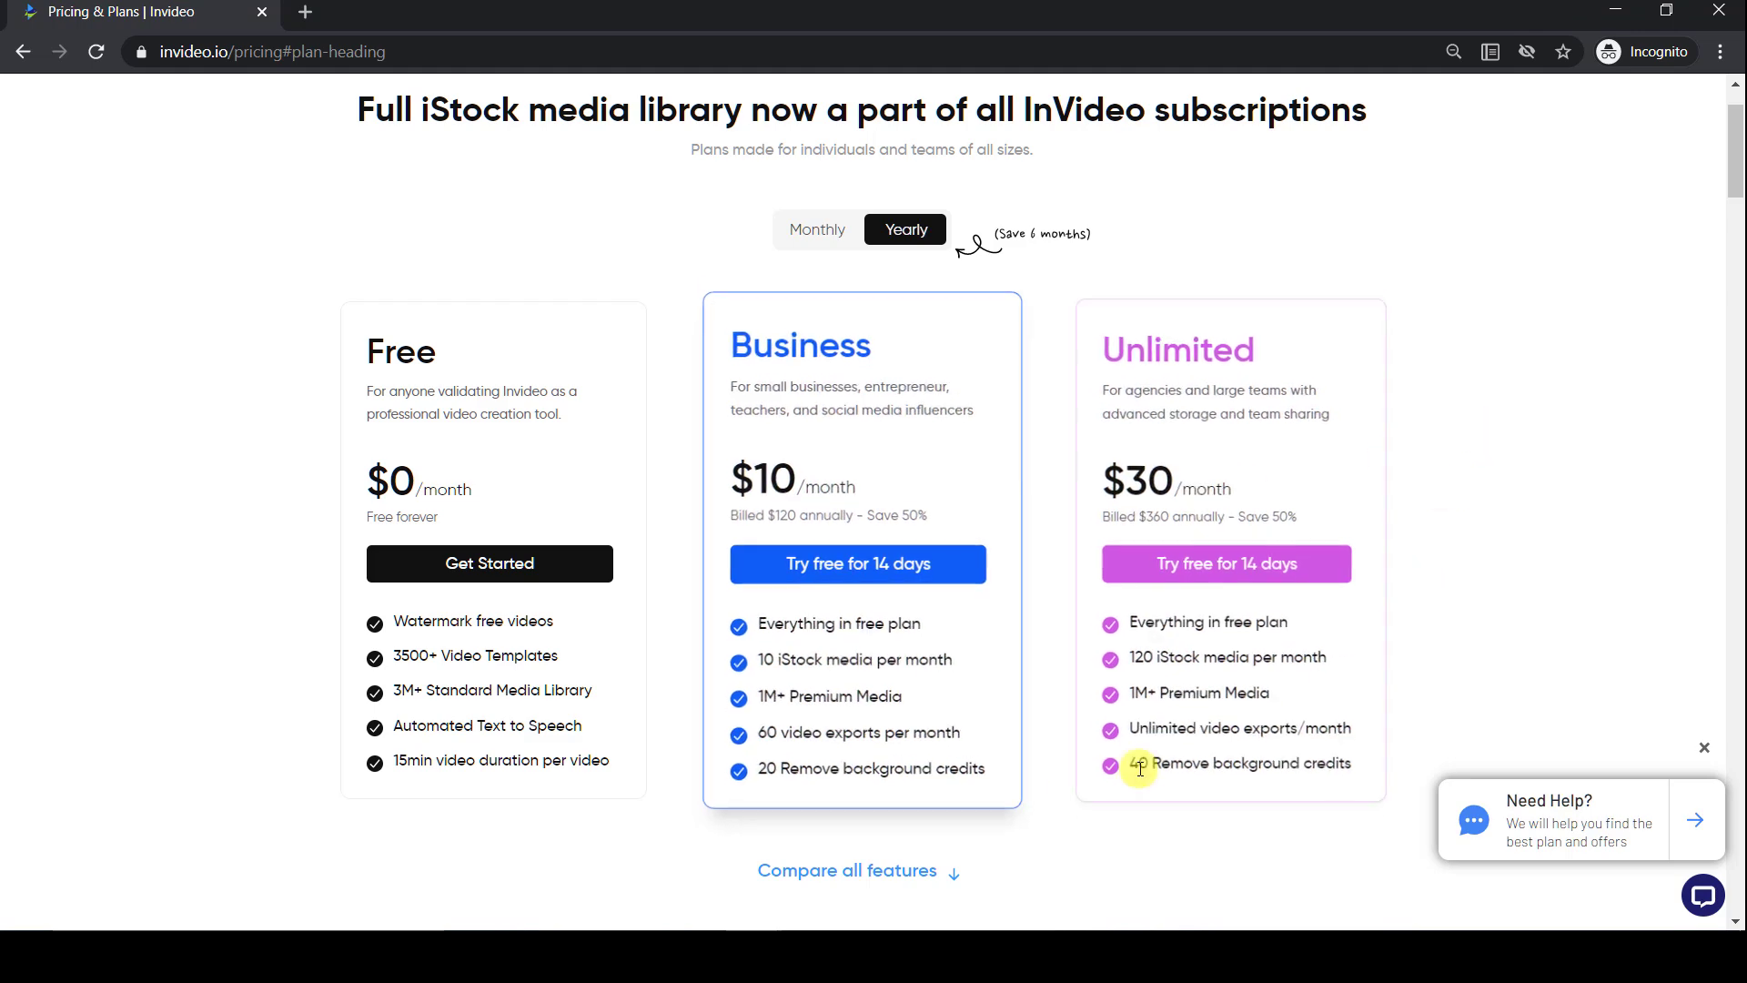
Open 'Compare all features' and read through the Media and Video Usage rows.
left_click(915, 876)
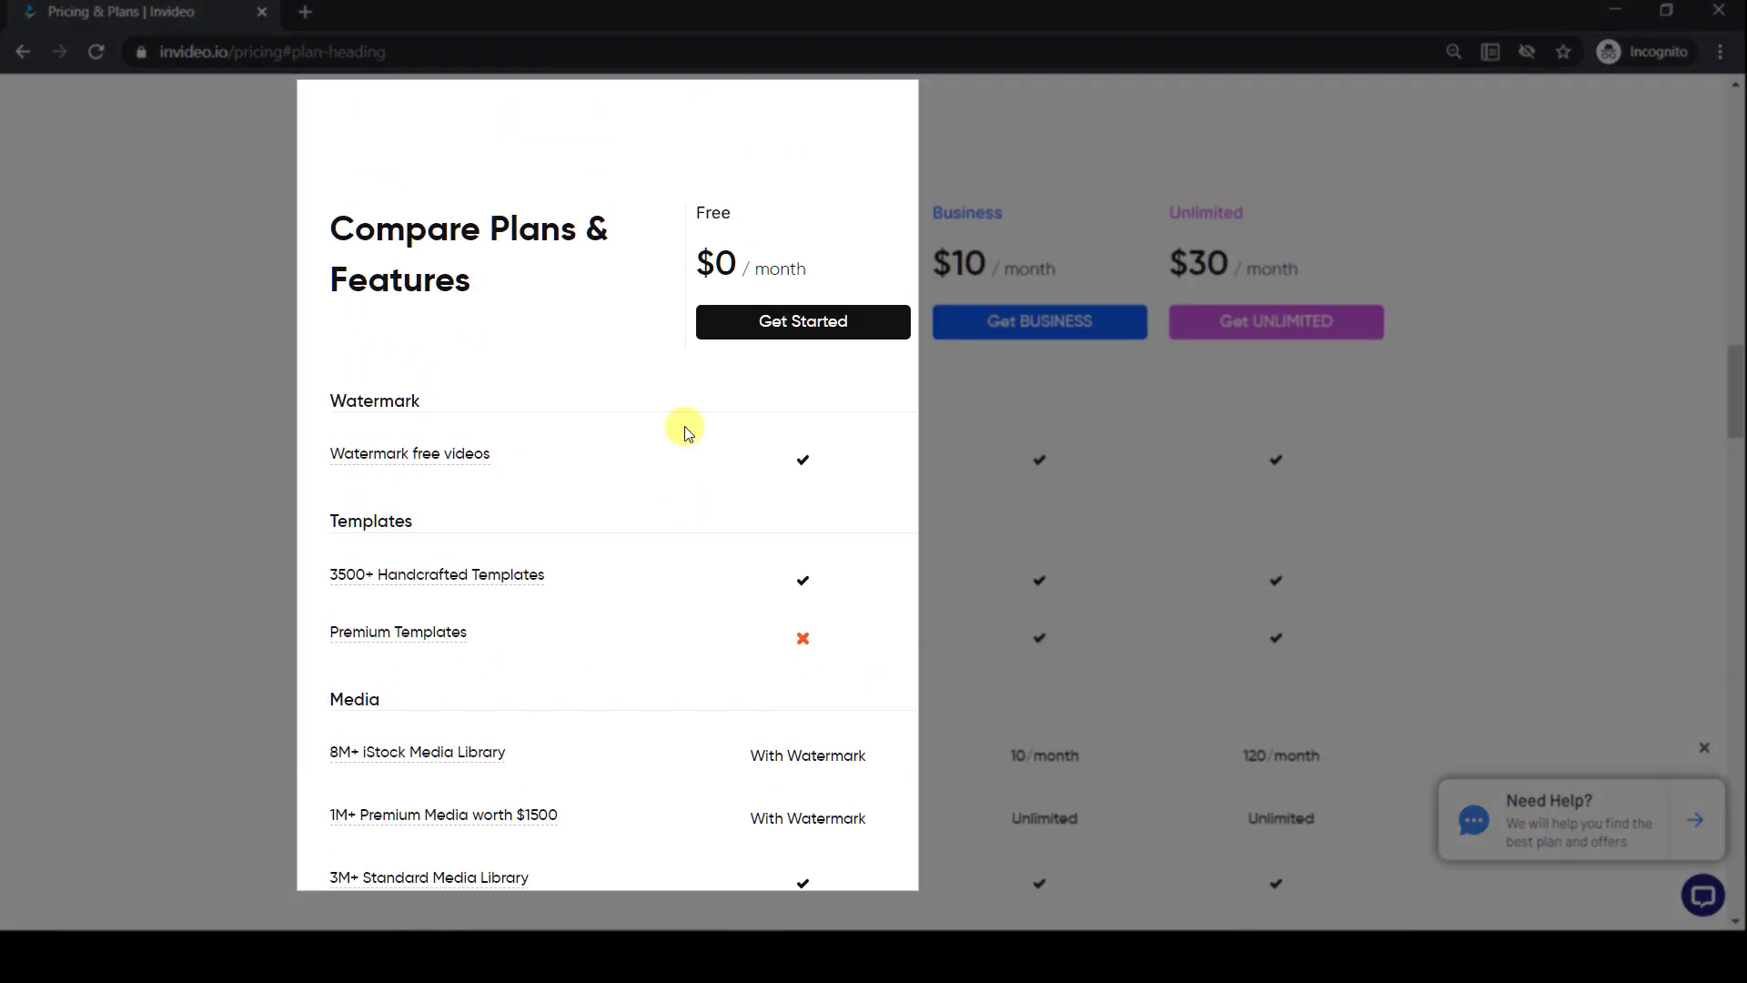
mouse_move(372, 474)
scroll(678, 641, "down", 3)
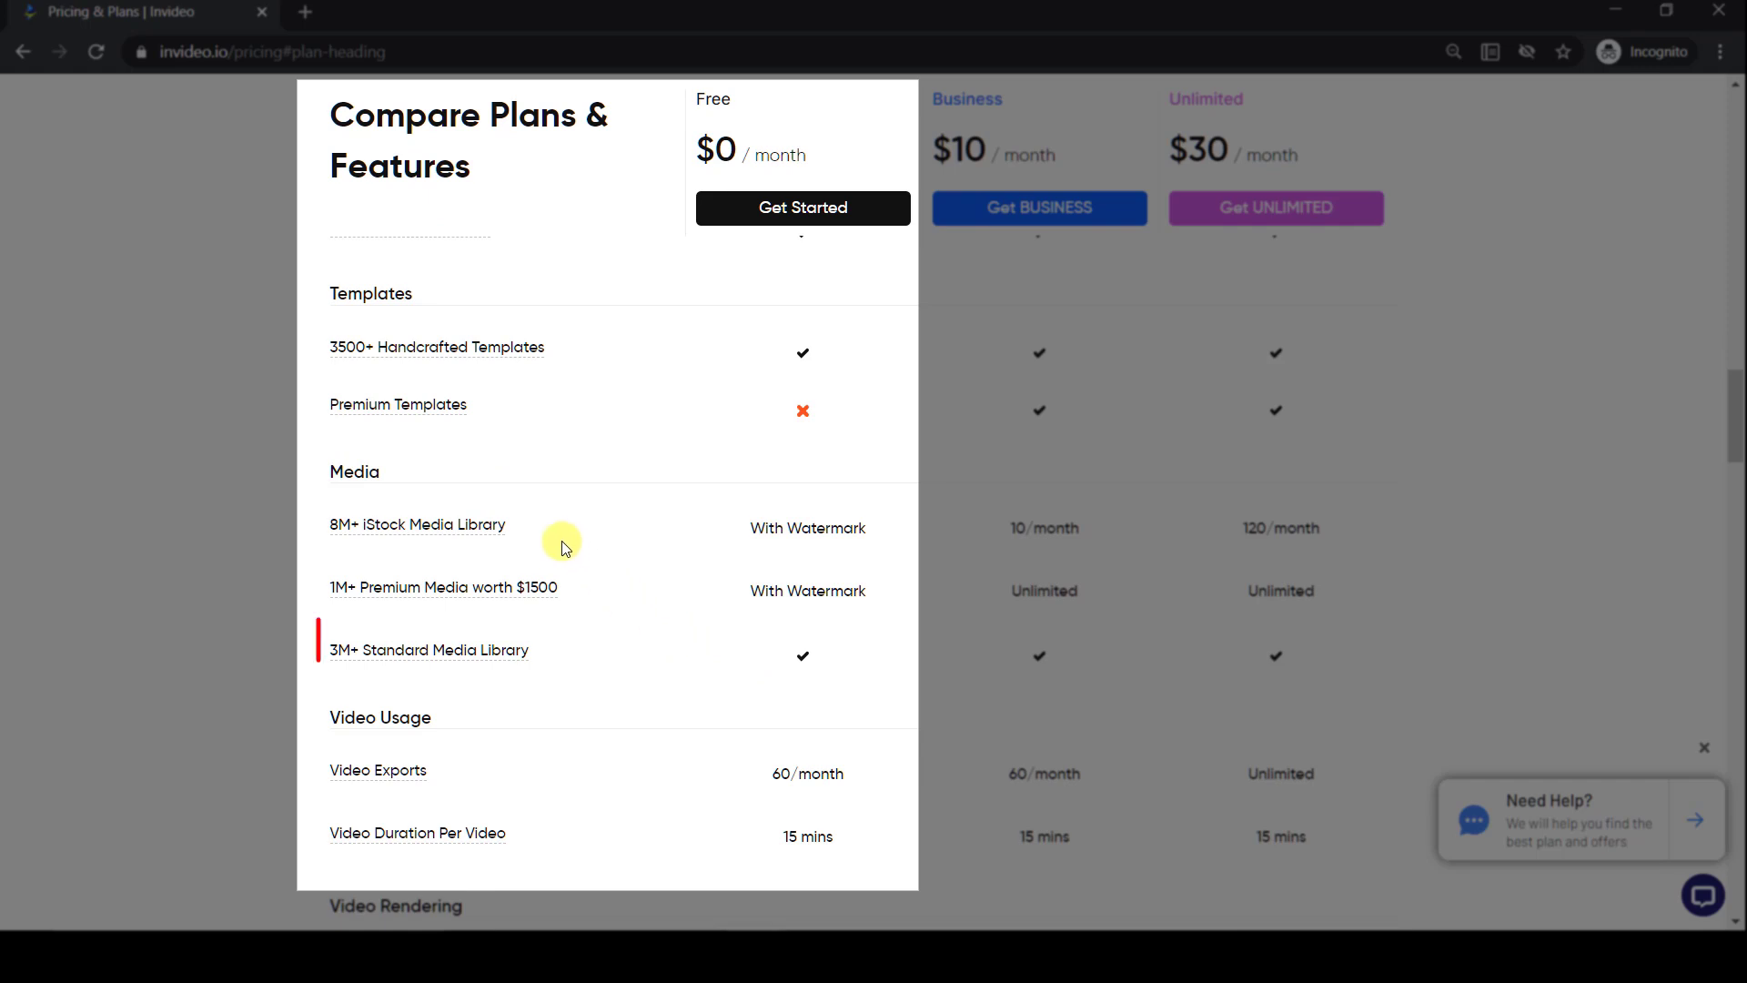
mouse_move(538, 528)
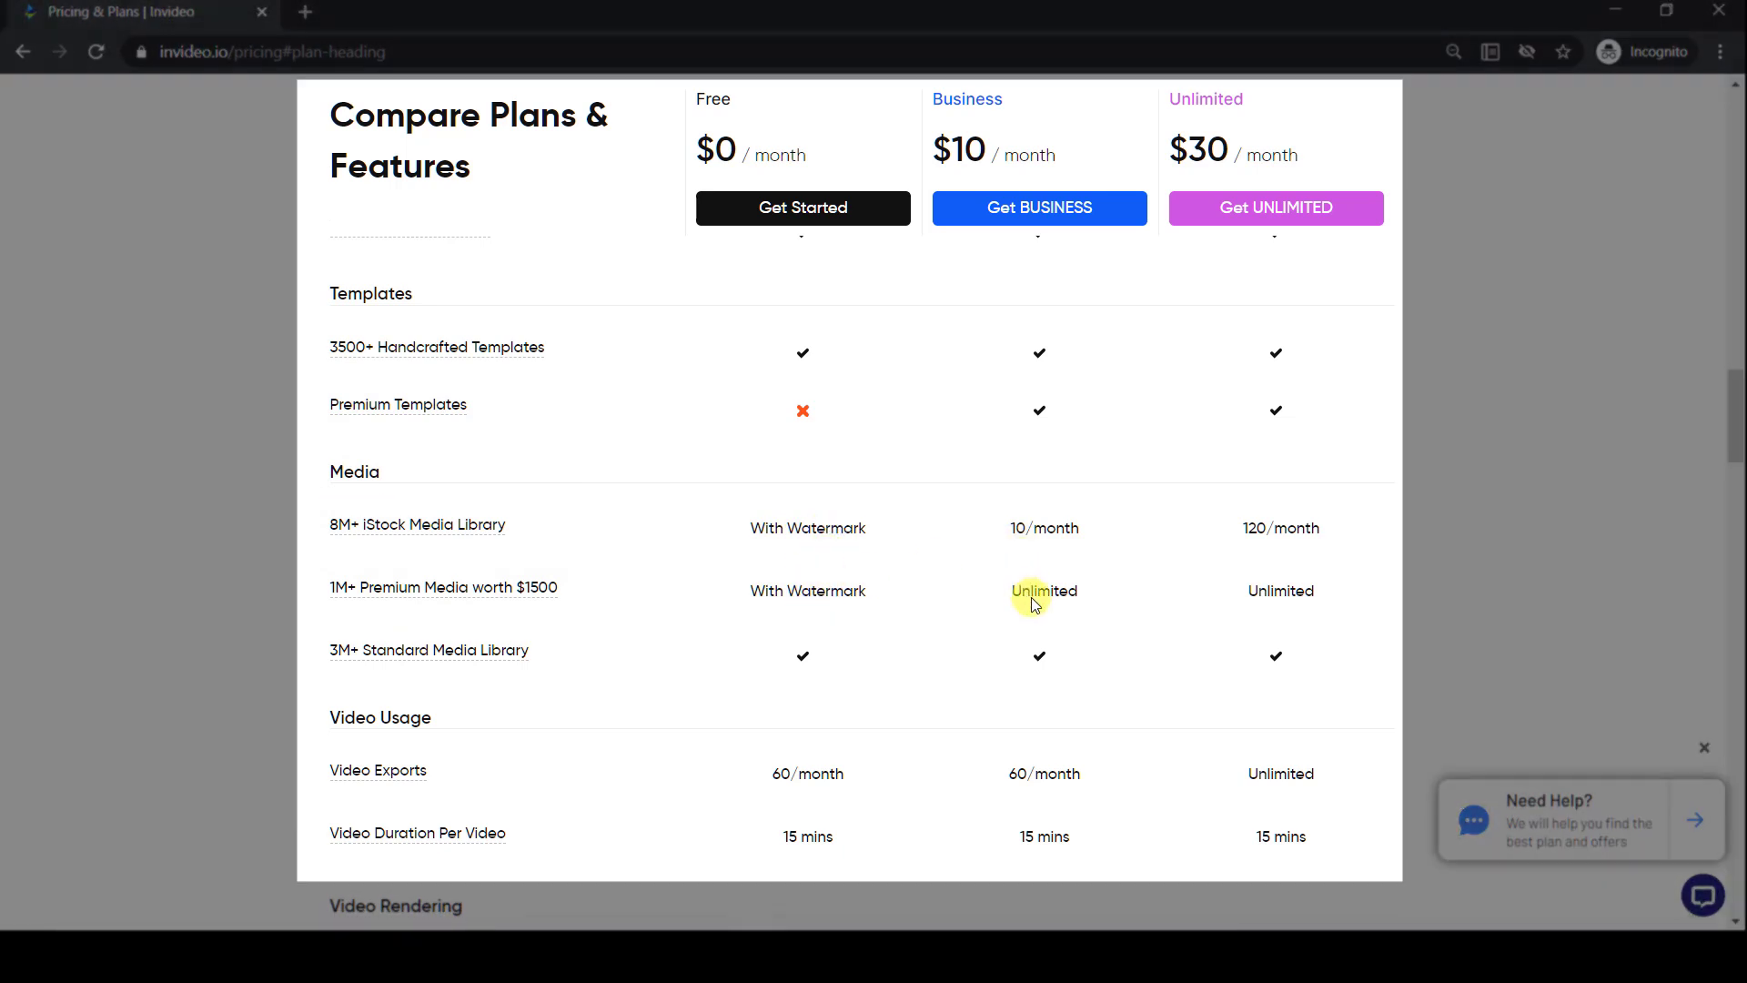
scroll(597, 726, "down", 3)
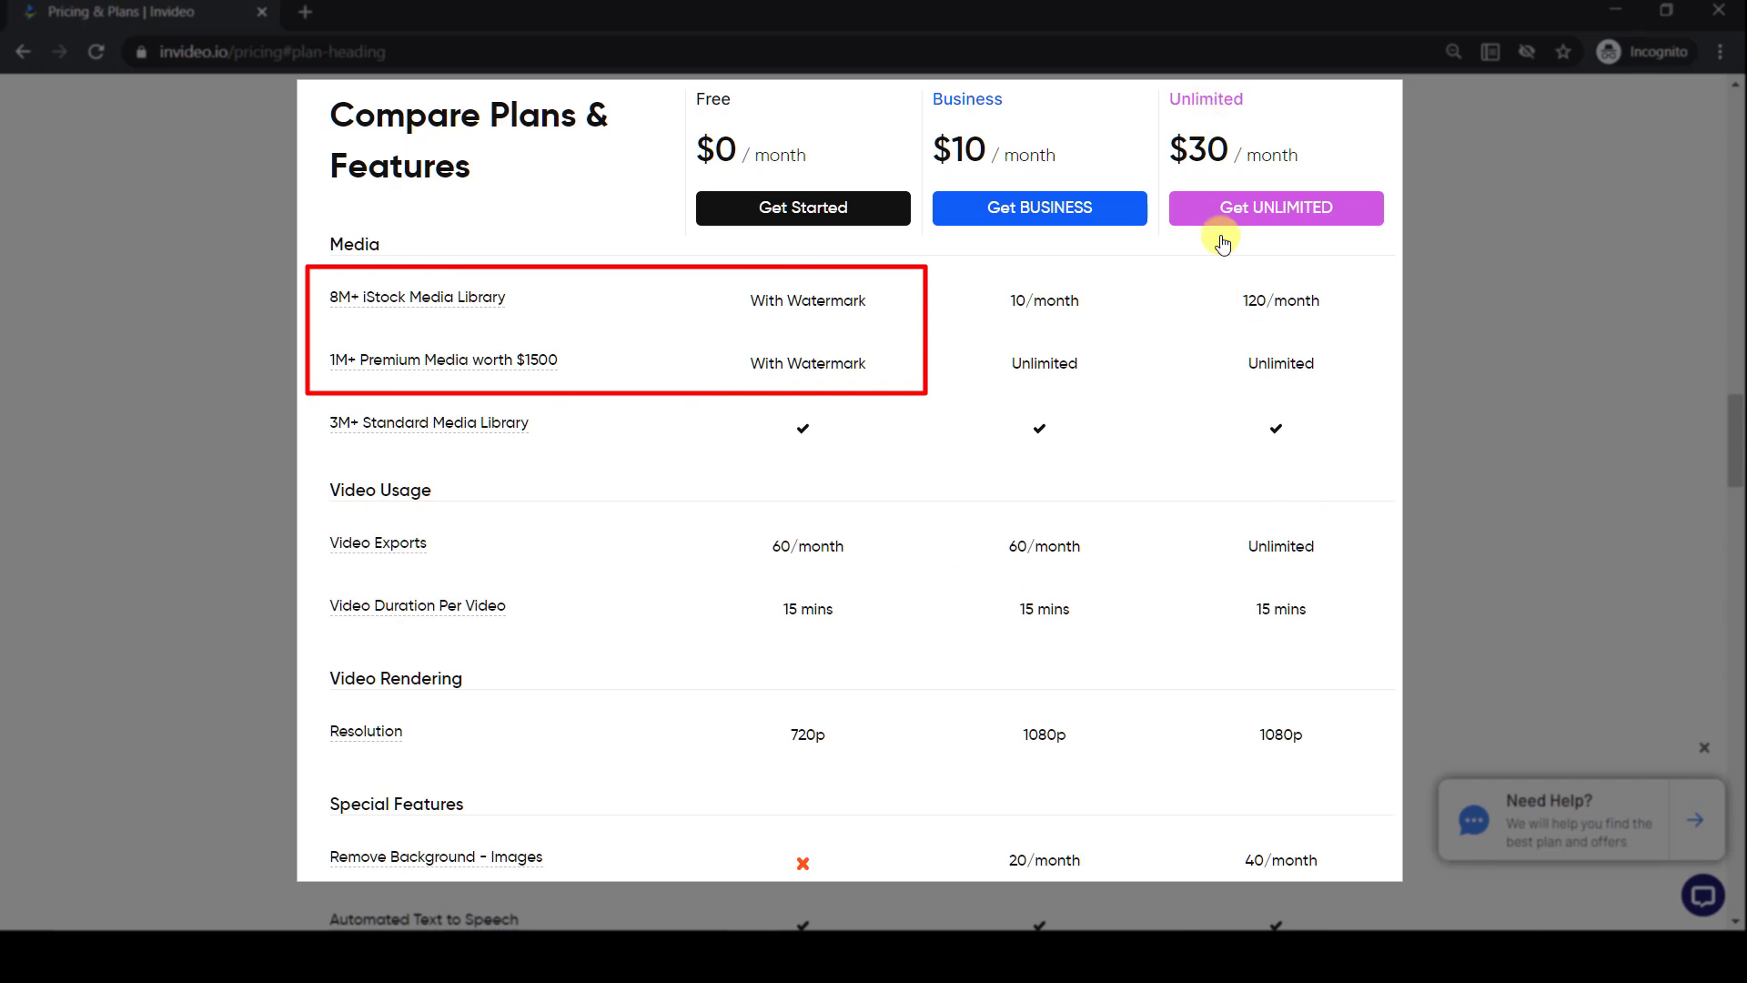
mouse_move(413, 608)
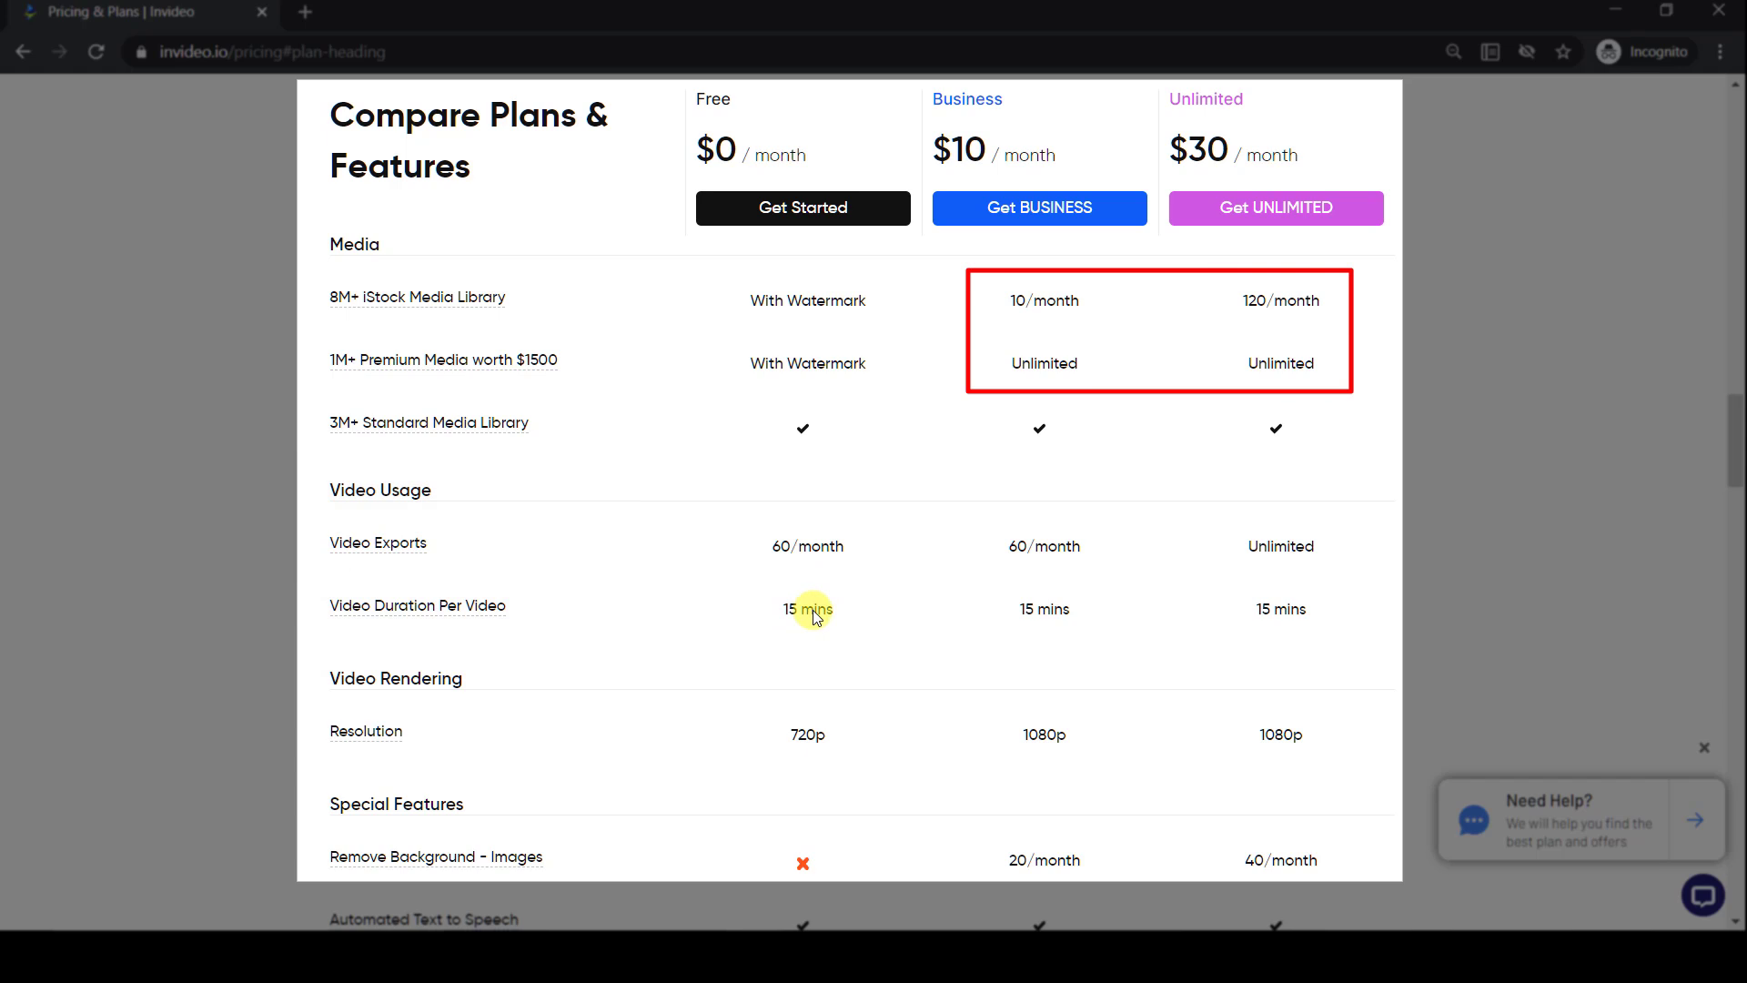
scroll(679, 725, "down", 4)
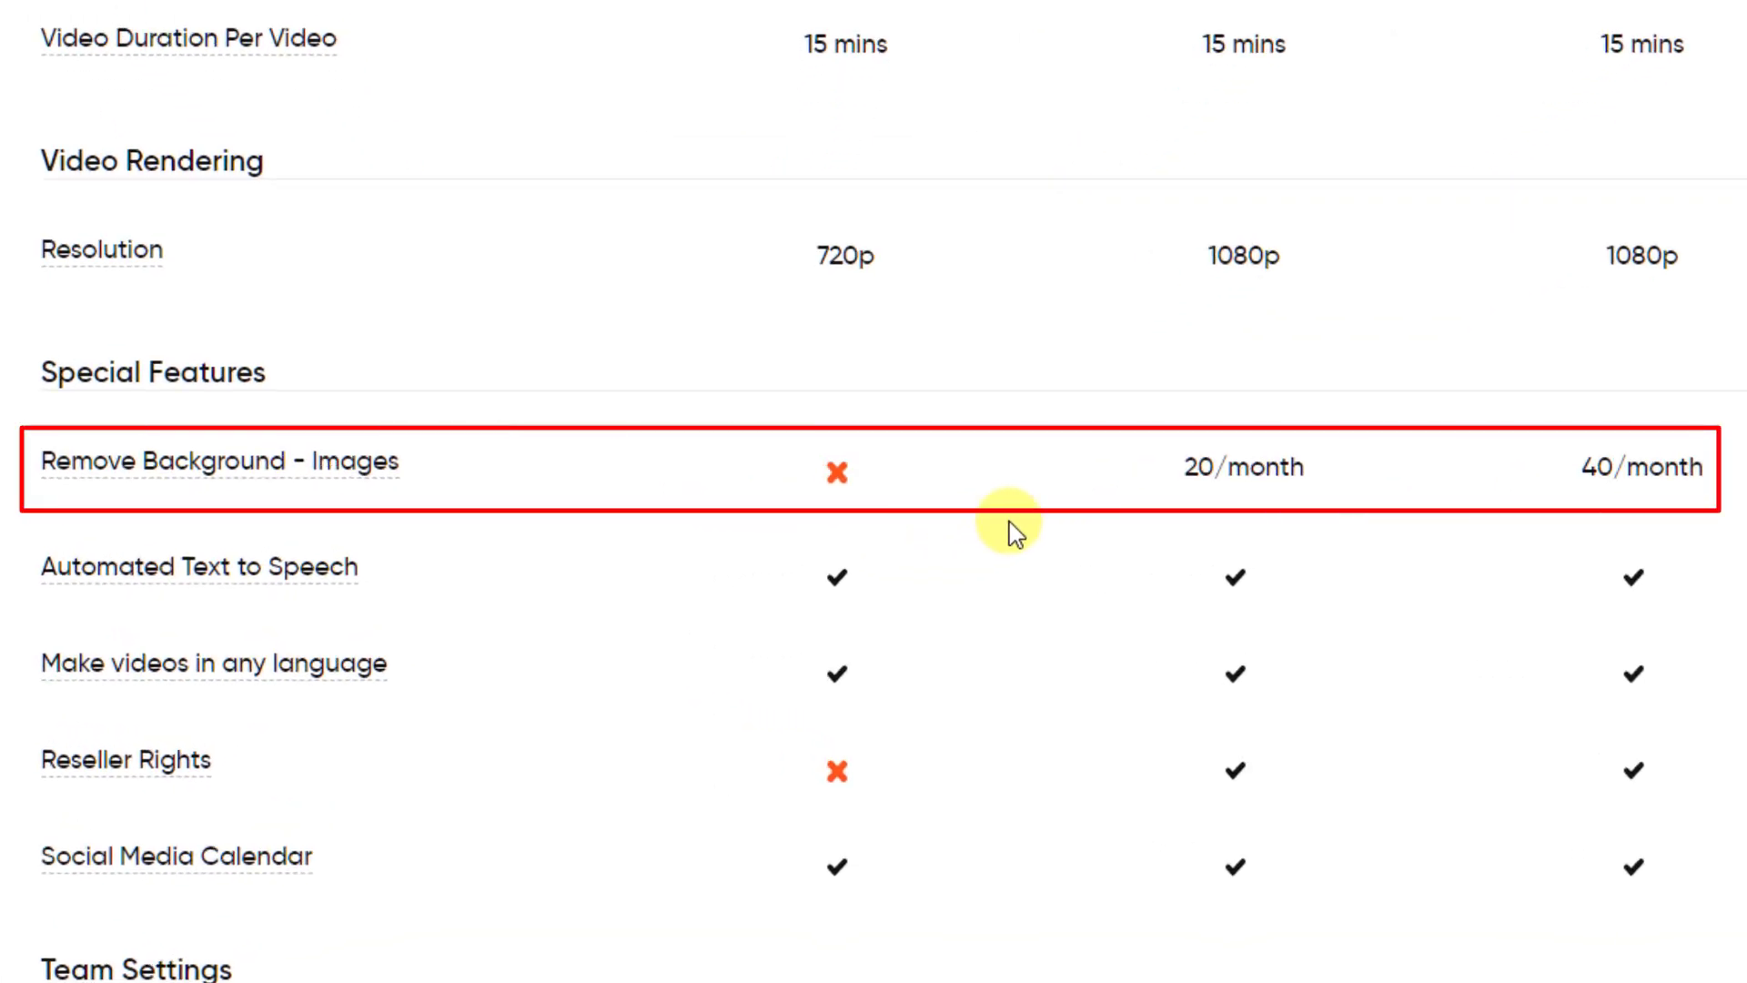
Scroll through the Special Features, Storage and Support comparison rows.
scroll(1017, 534, "down", 3)
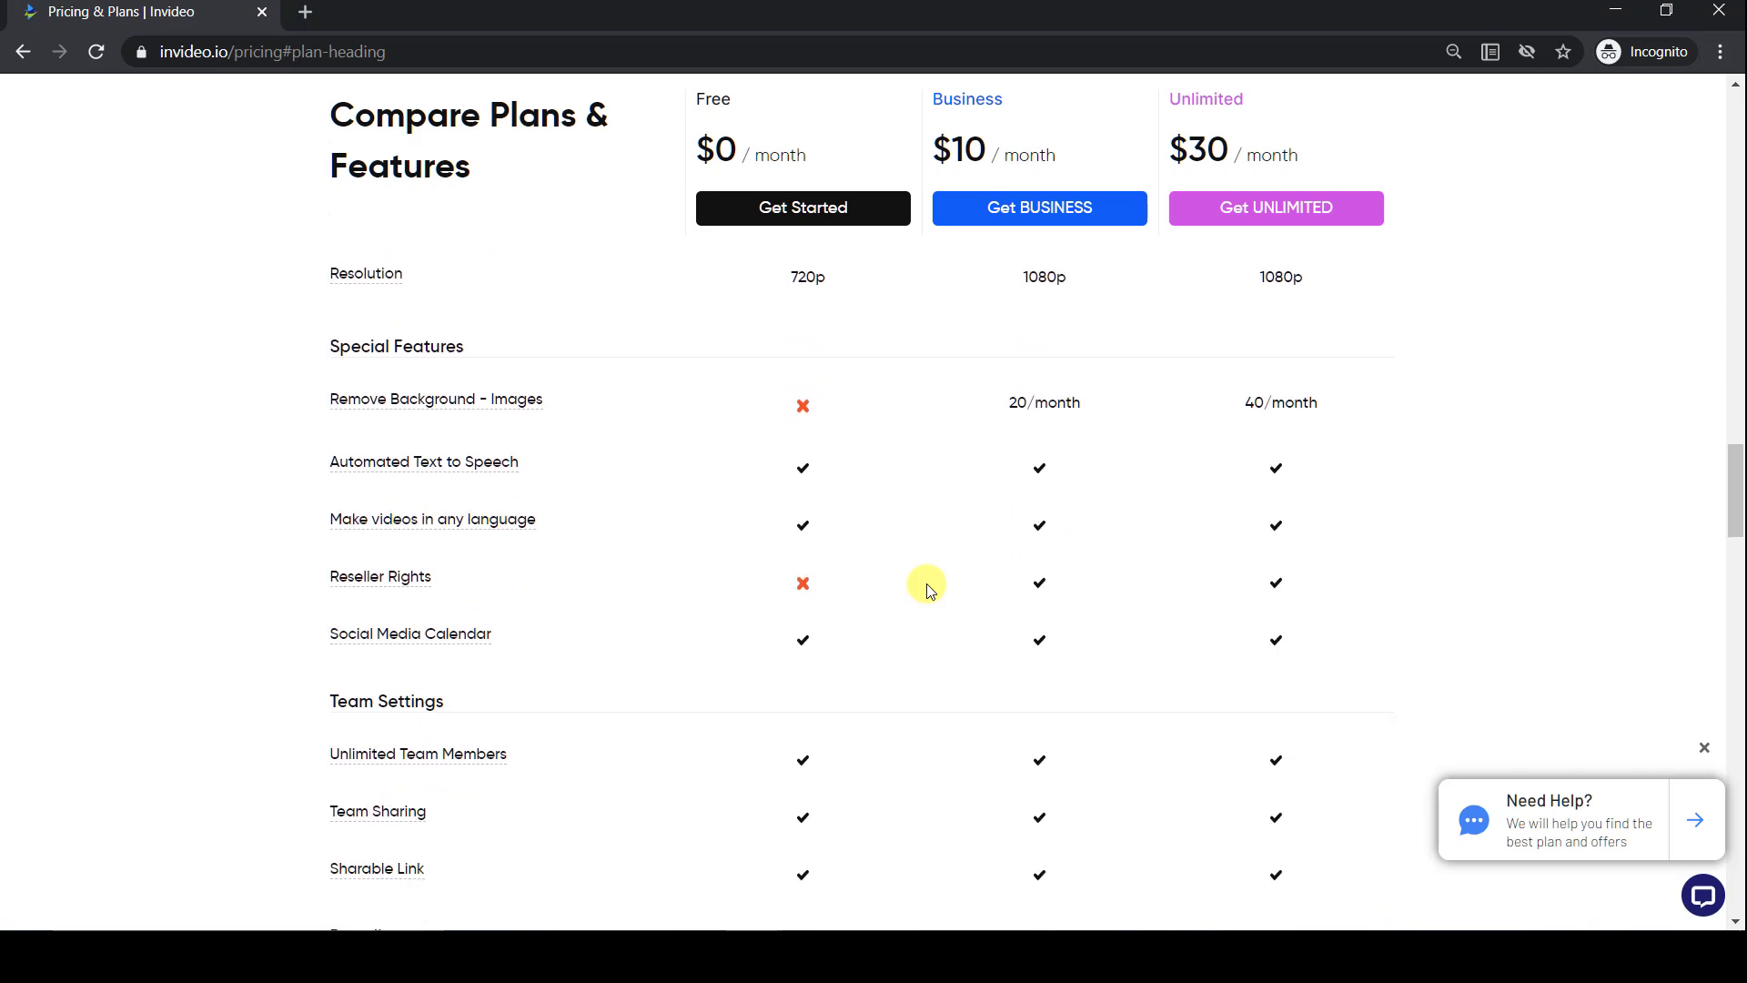
scroll(929, 585, "down", 6)
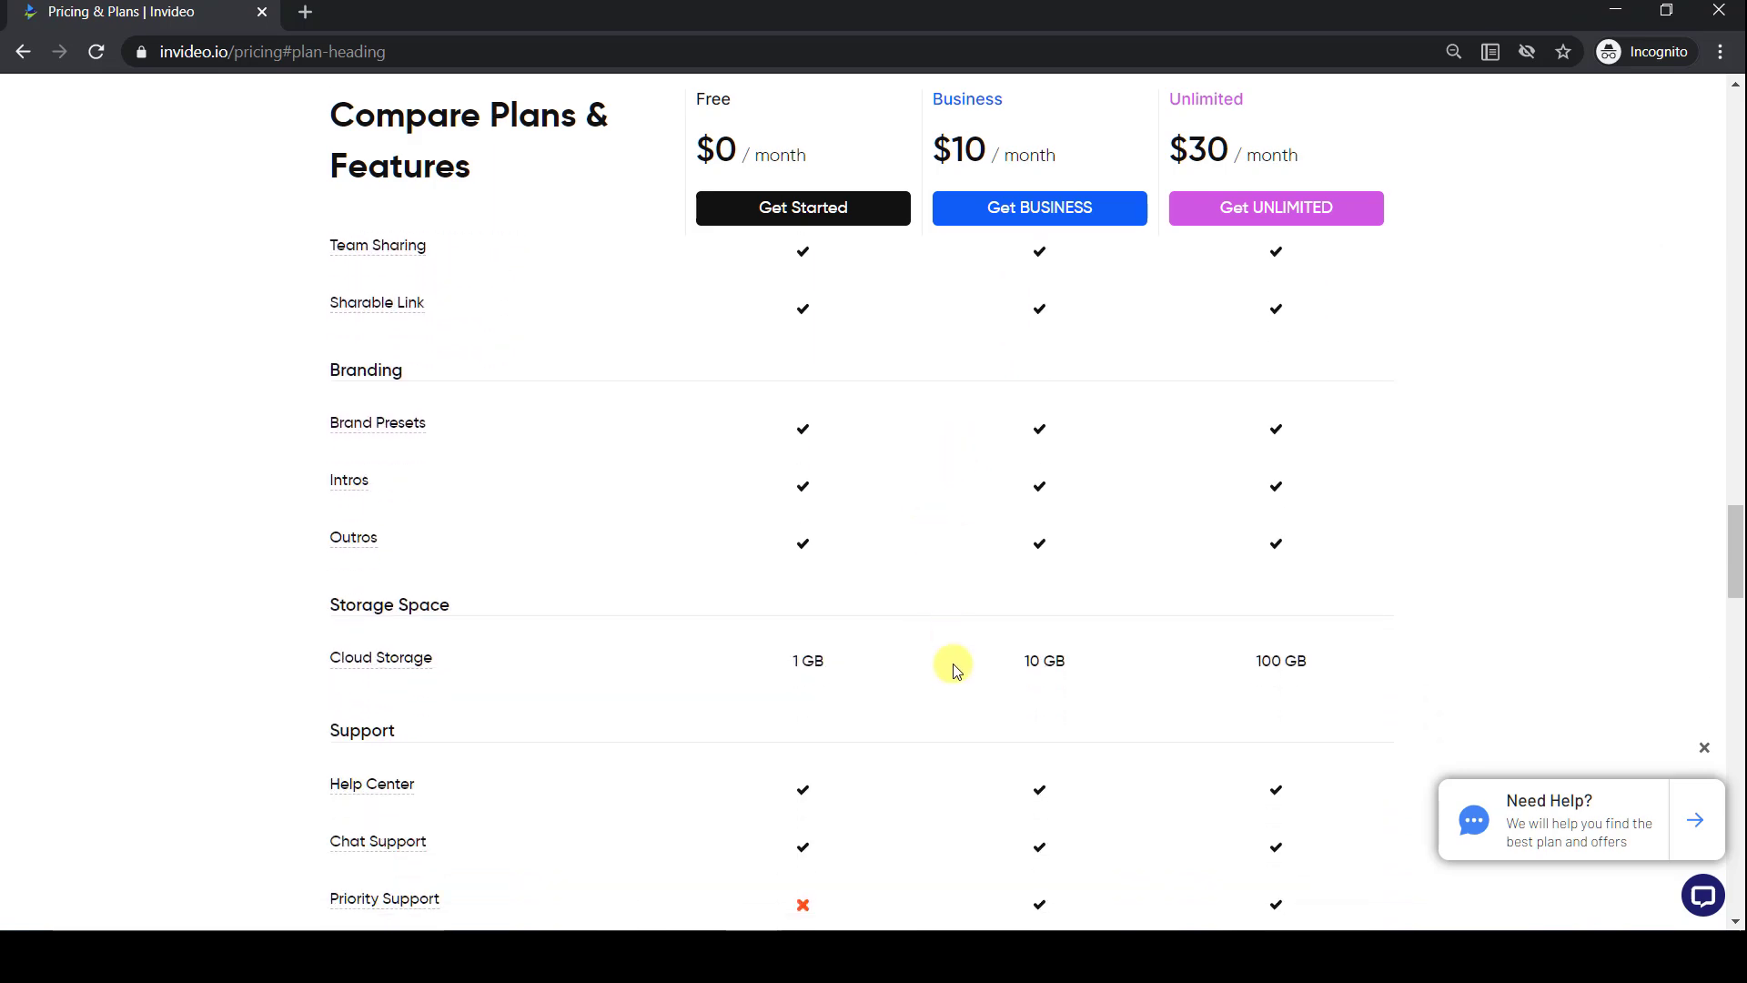
scroll(953, 669, "down", 1)
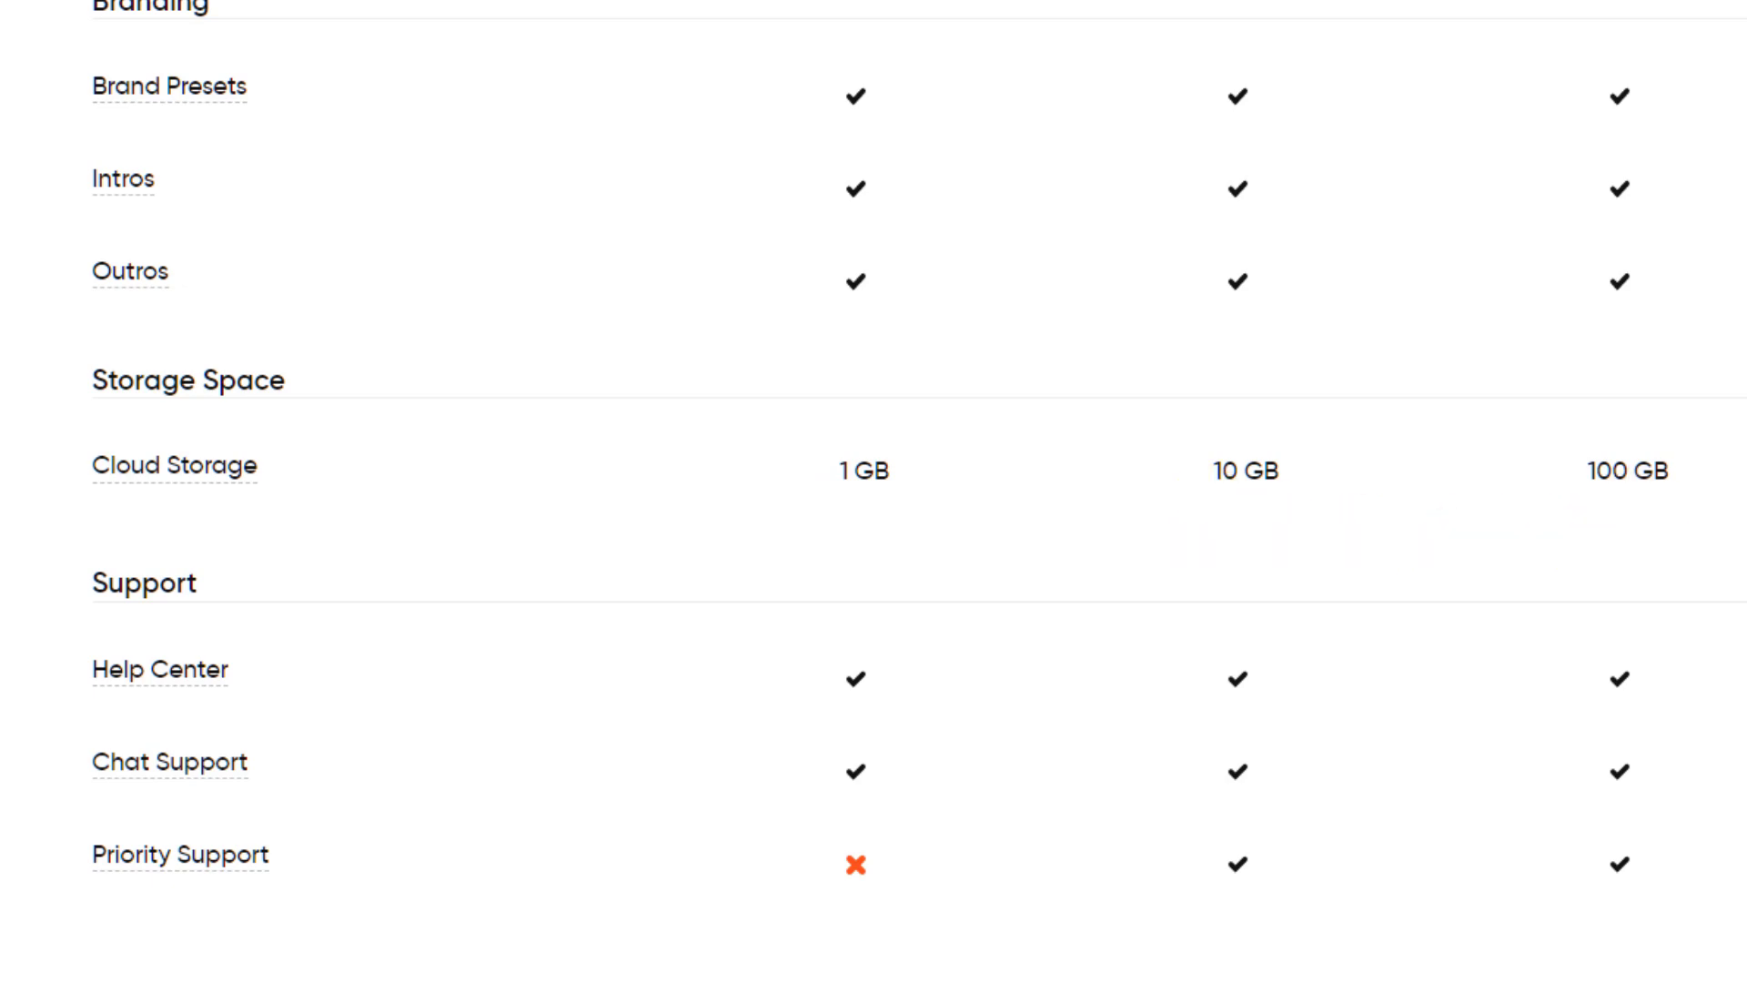
scroll(874, 491, "down", 4)
scroll(874, 491, "up", 20)
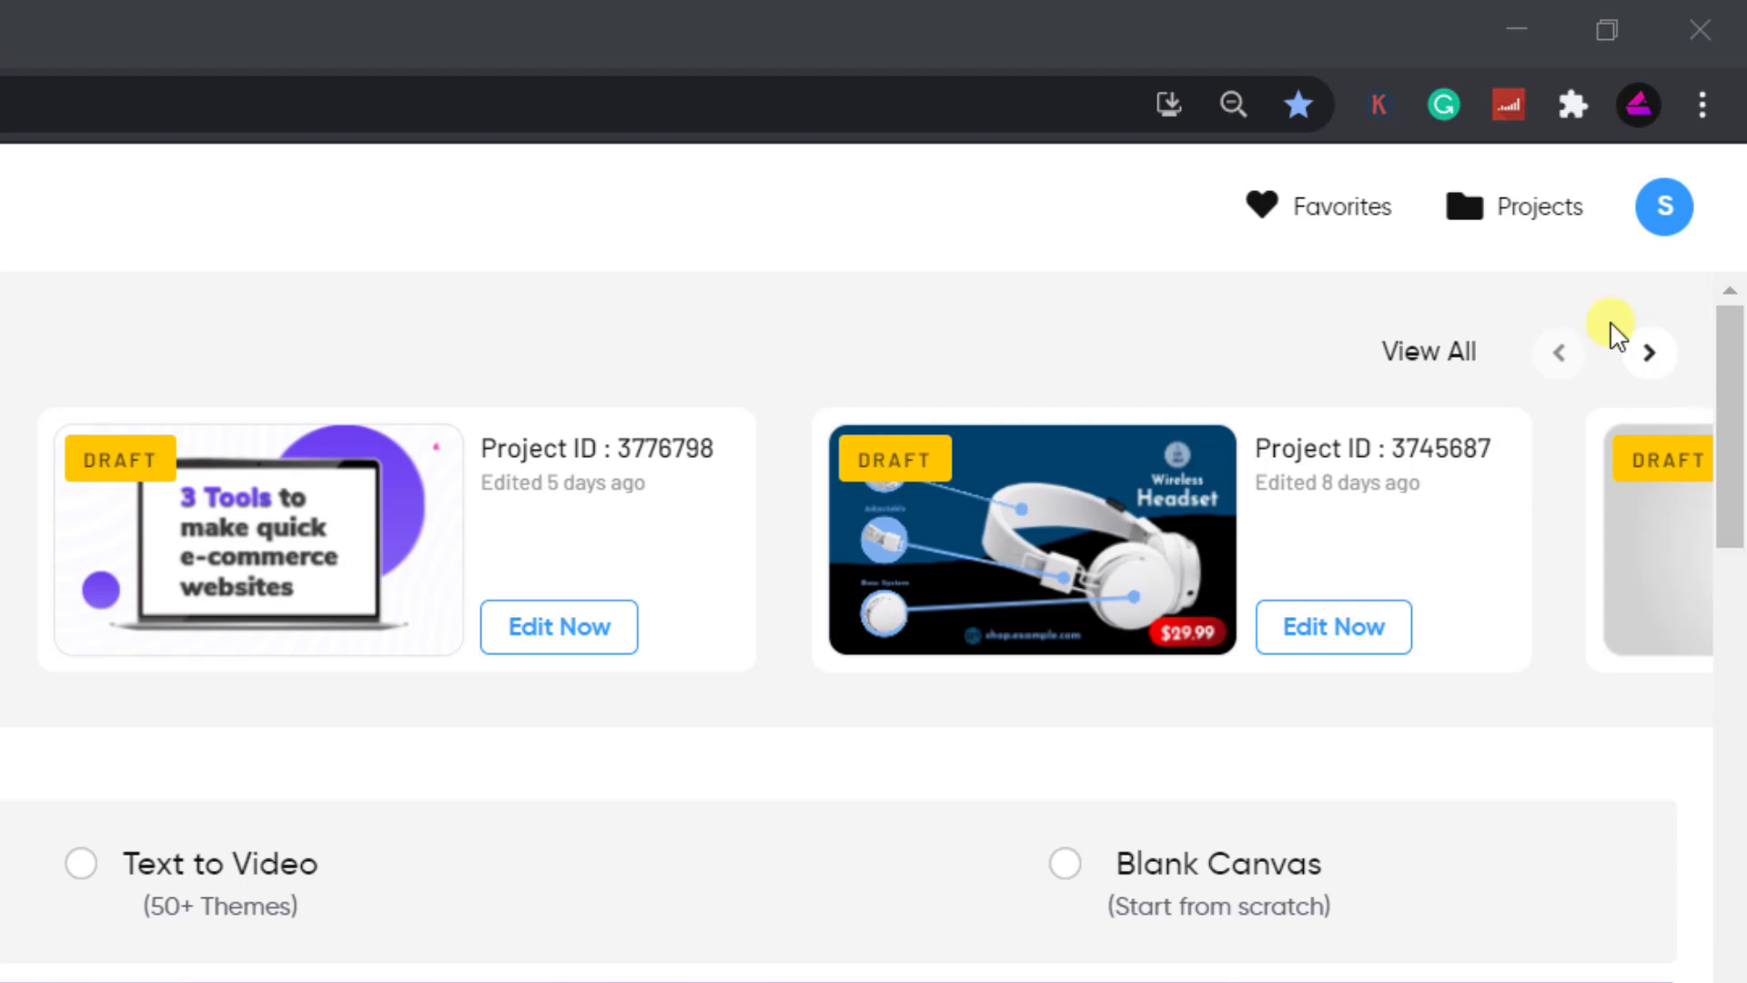
Open Brand Presets from the account menu, save them, and start creating videos.
left_click(1670, 223)
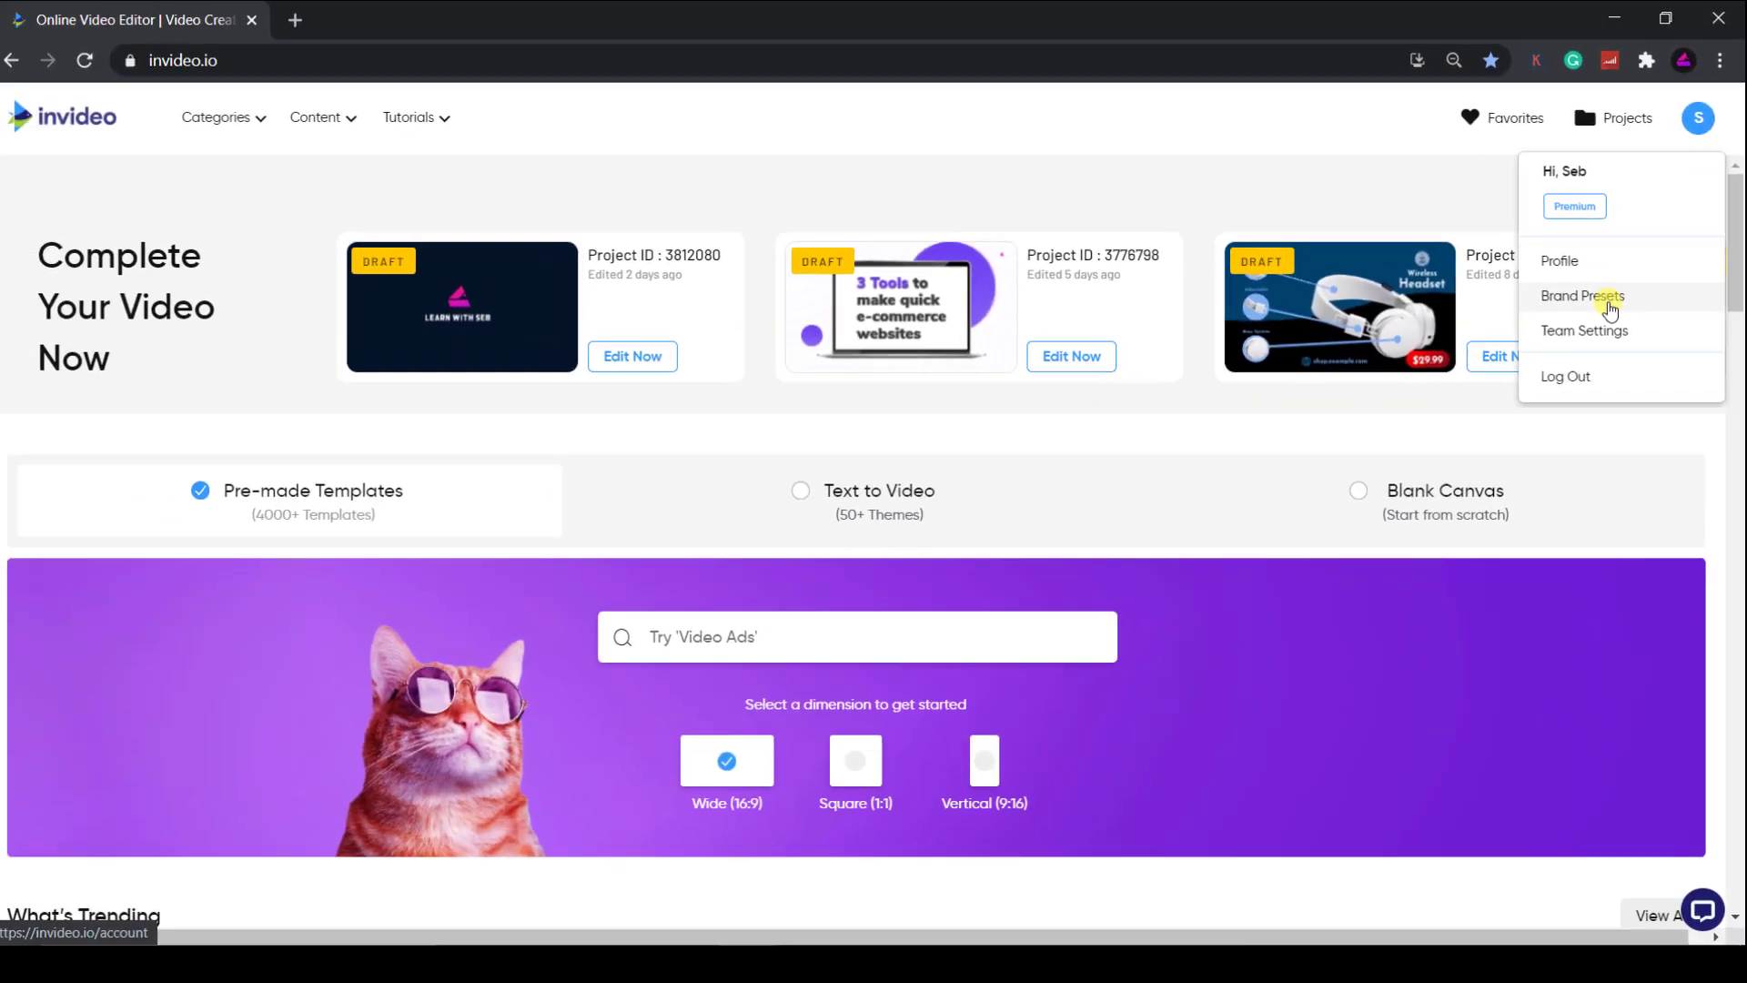
left_click(1509, 537)
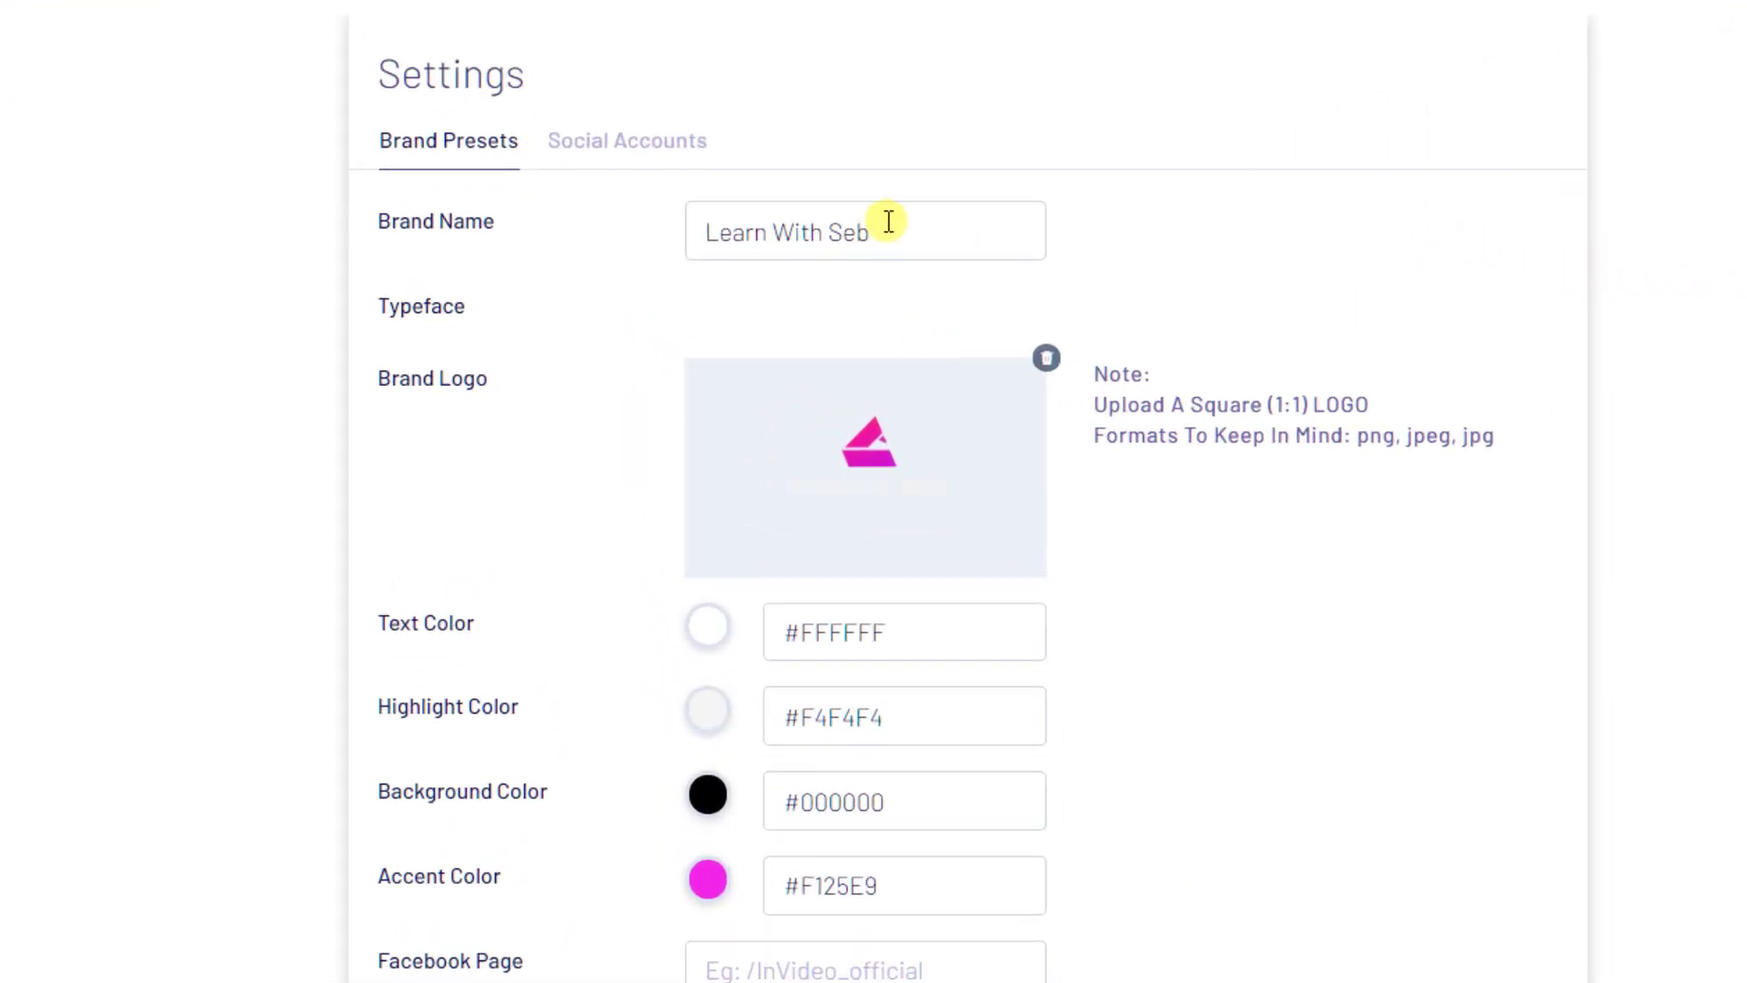
mouse_move(825, 499)
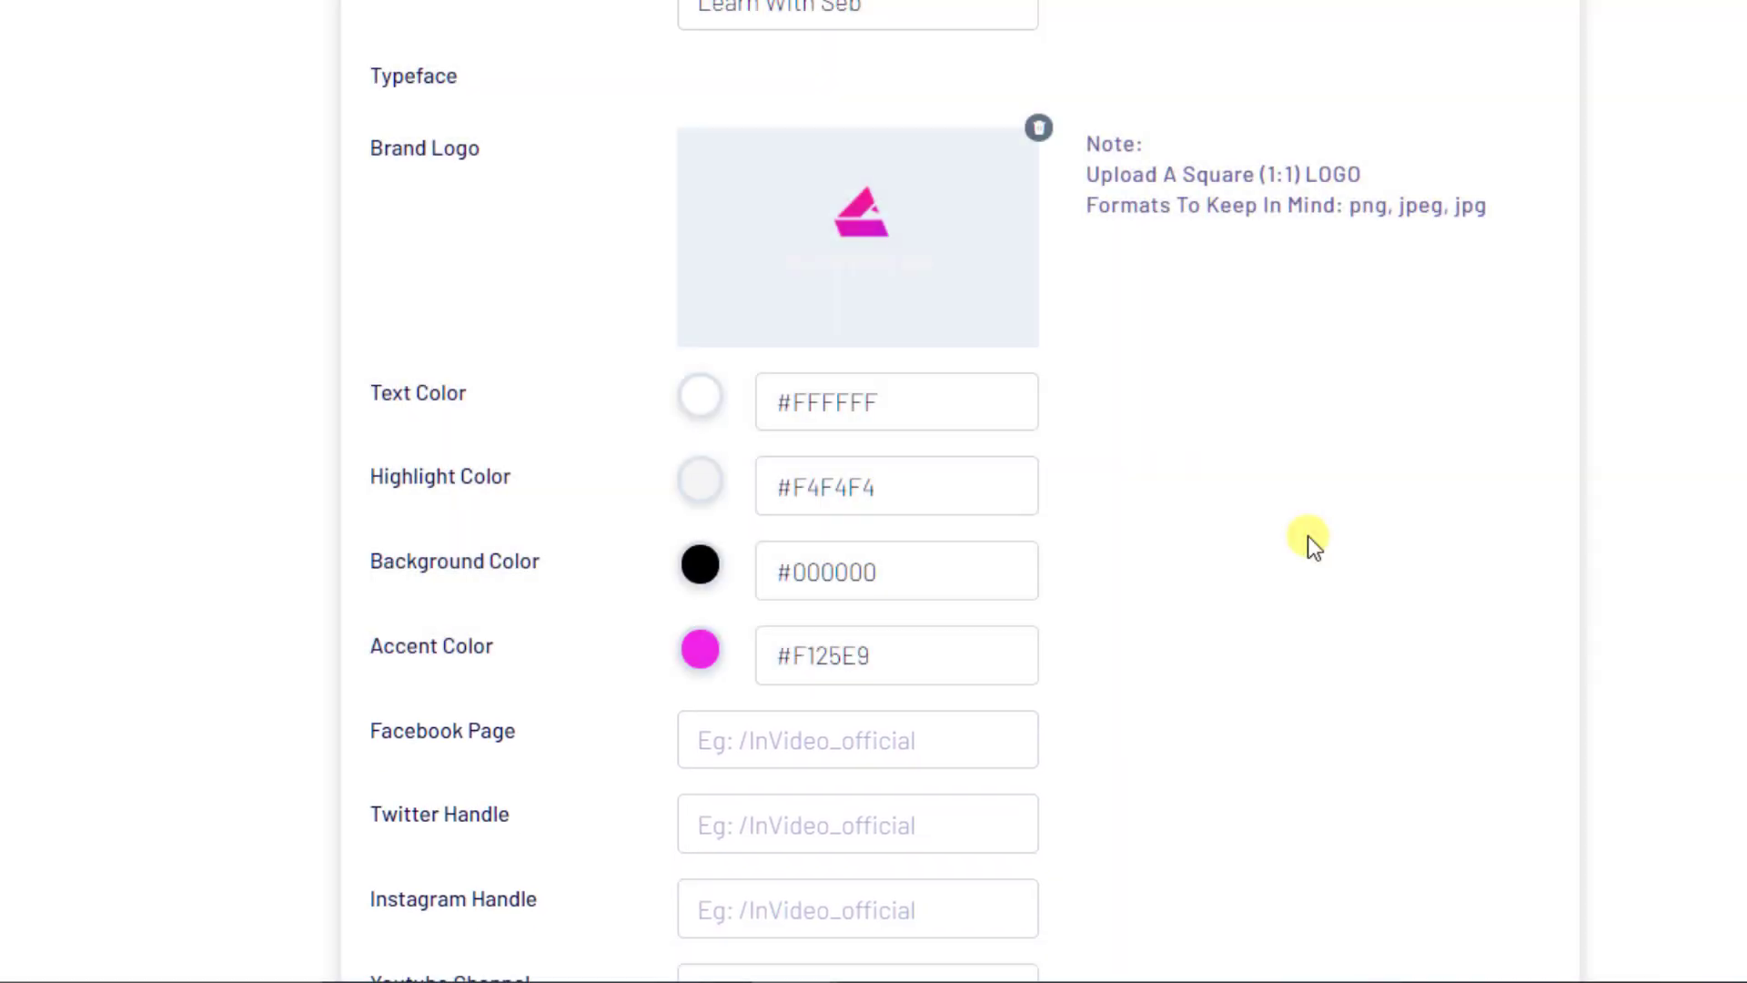
scroll(1311, 542, "down", 5)
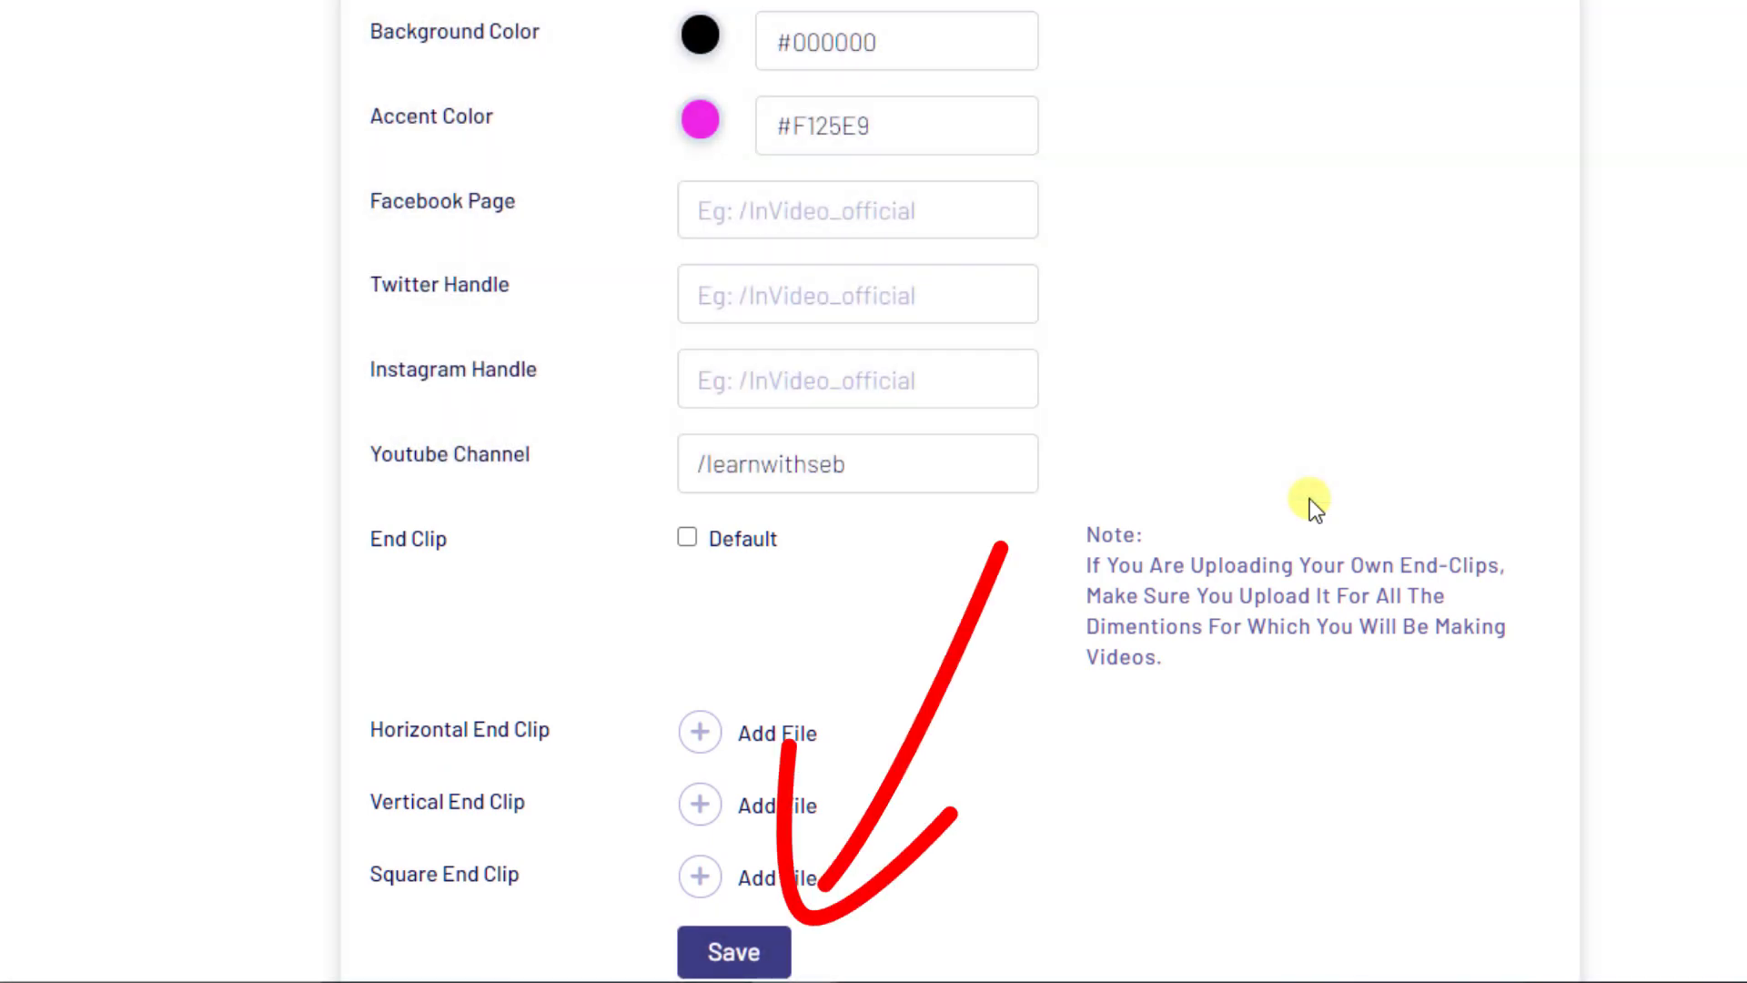
left_click(748, 951)
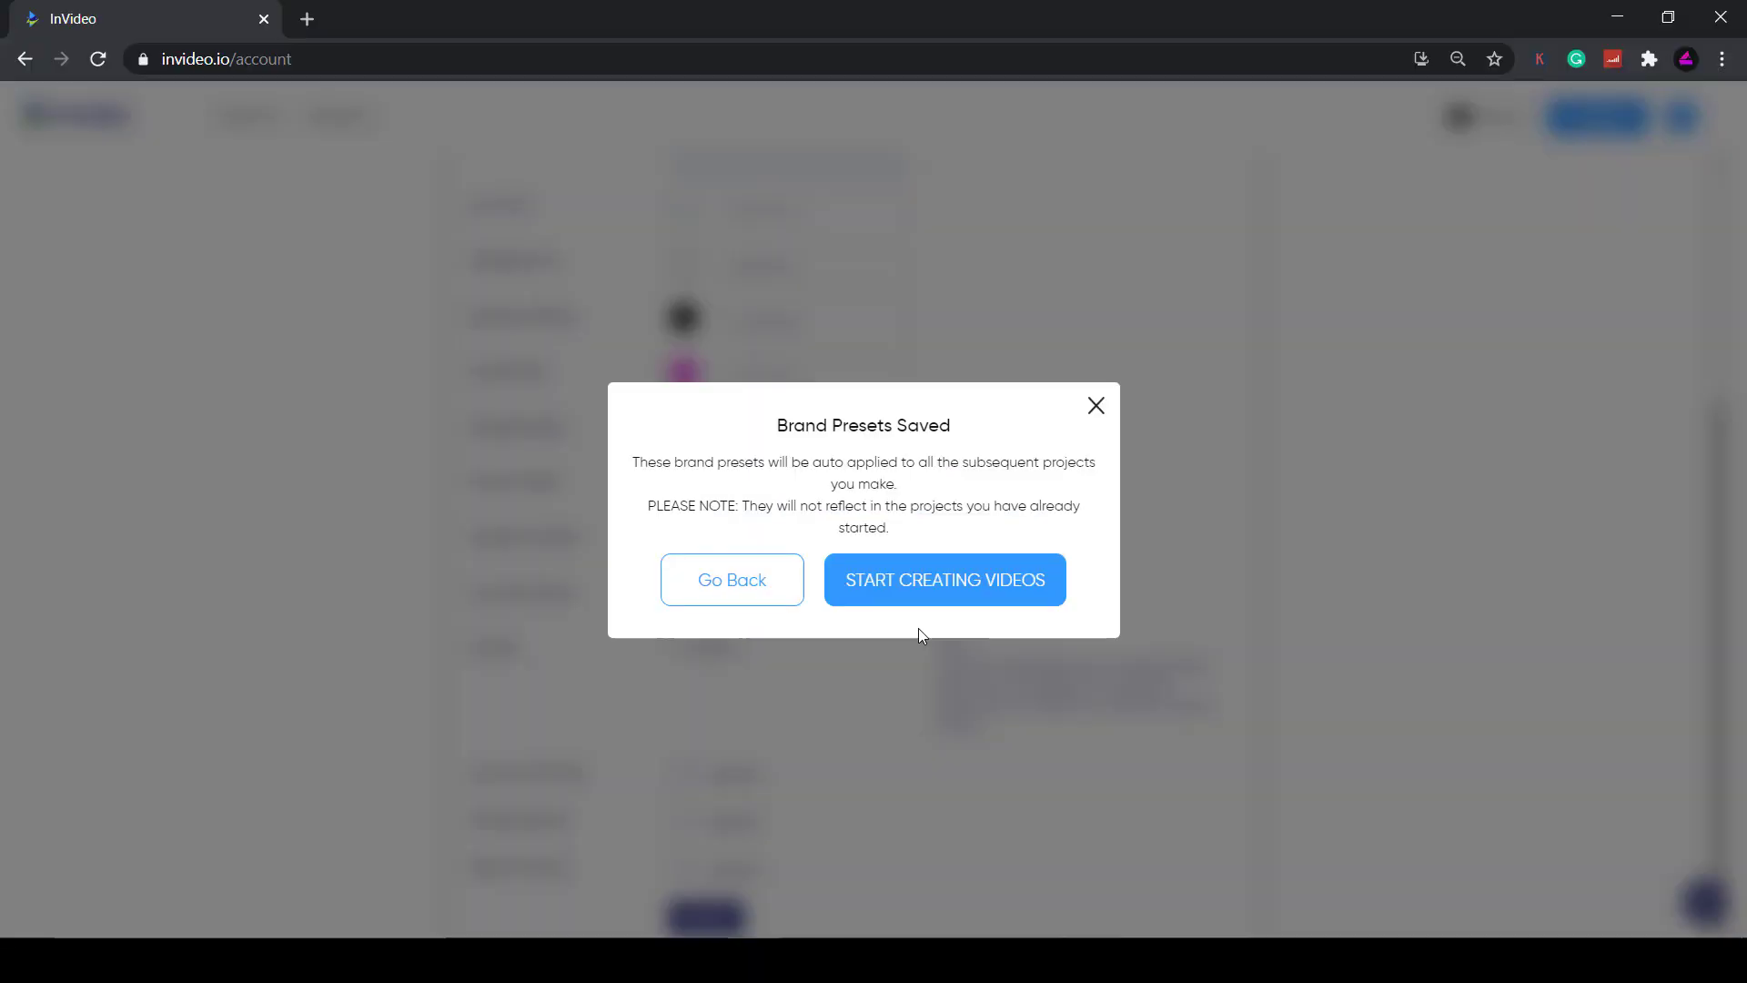
left_click(919, 593)
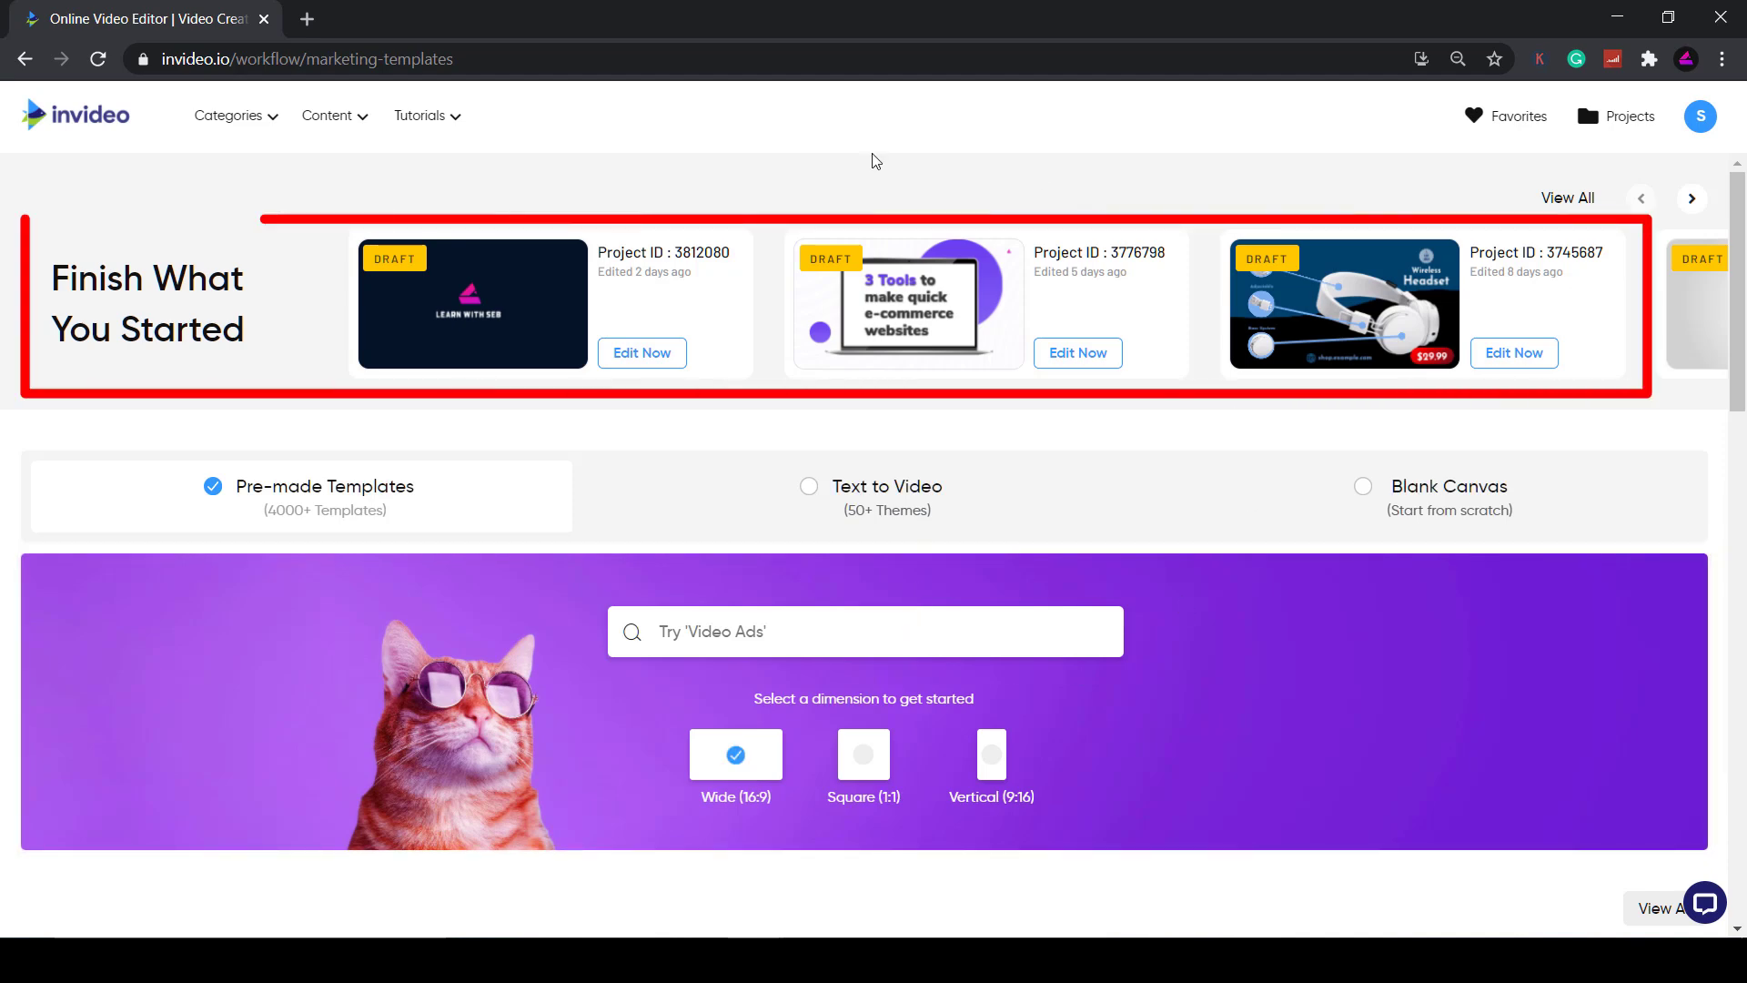
scroll(458, 702, "down", 1)
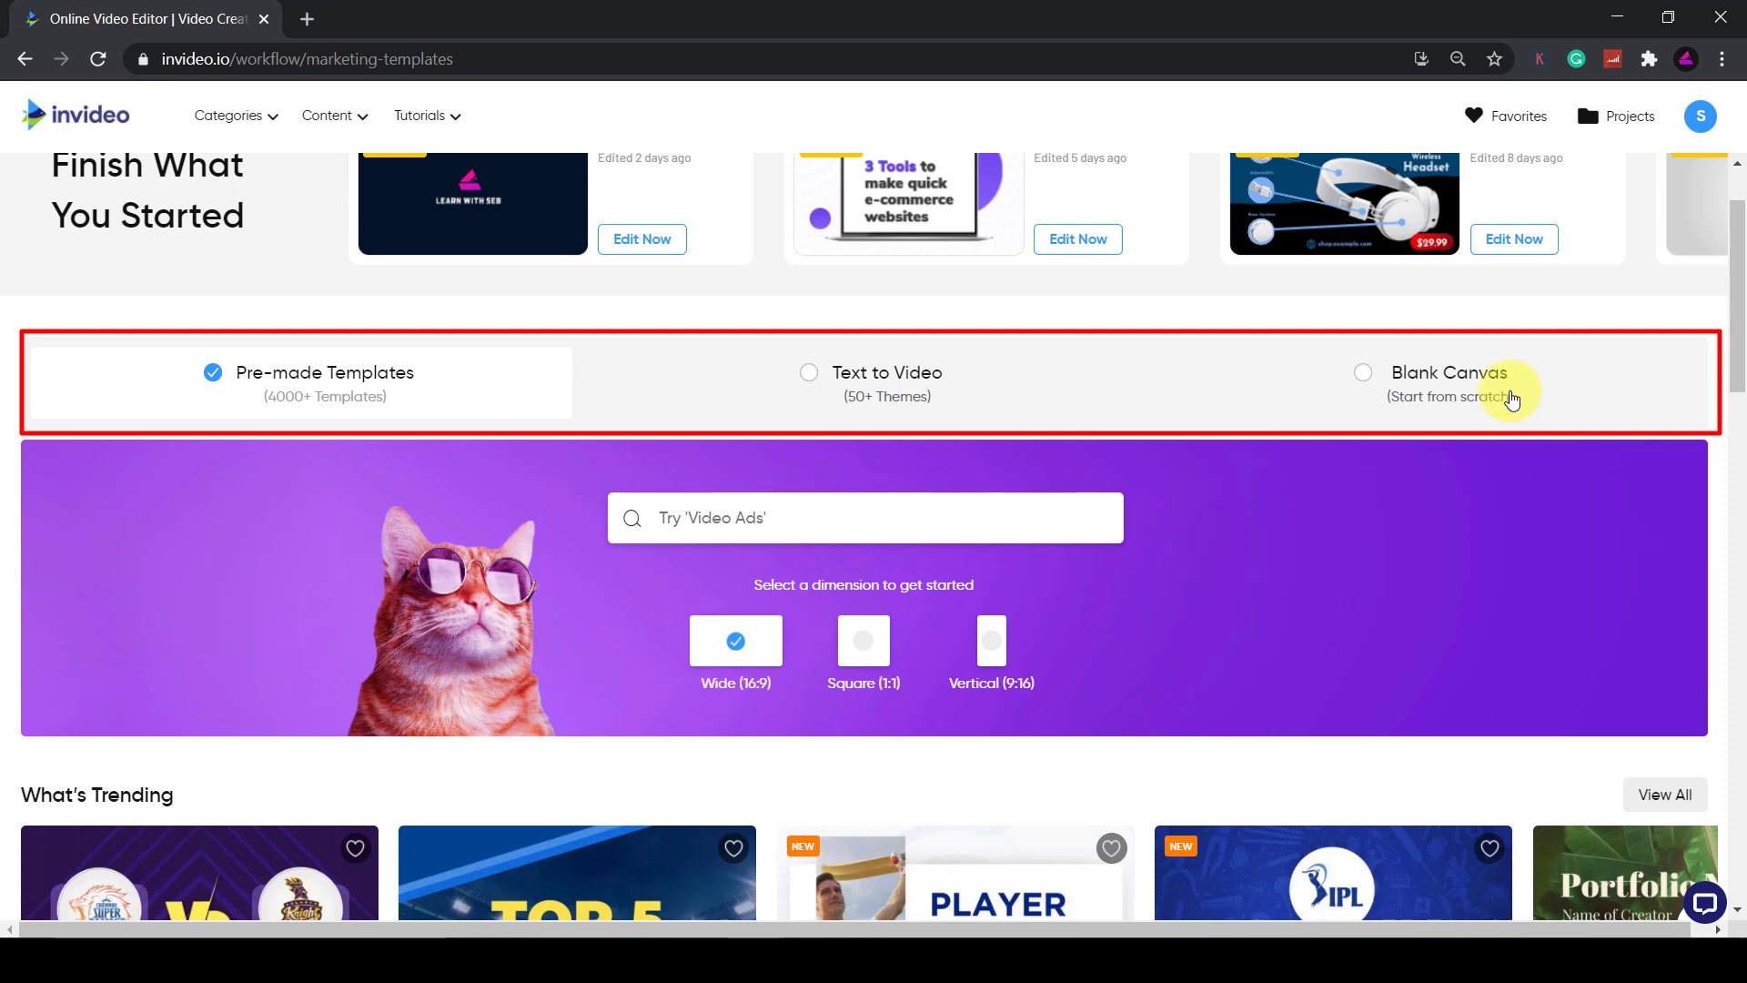
scroll(976, 435, "down", 5)
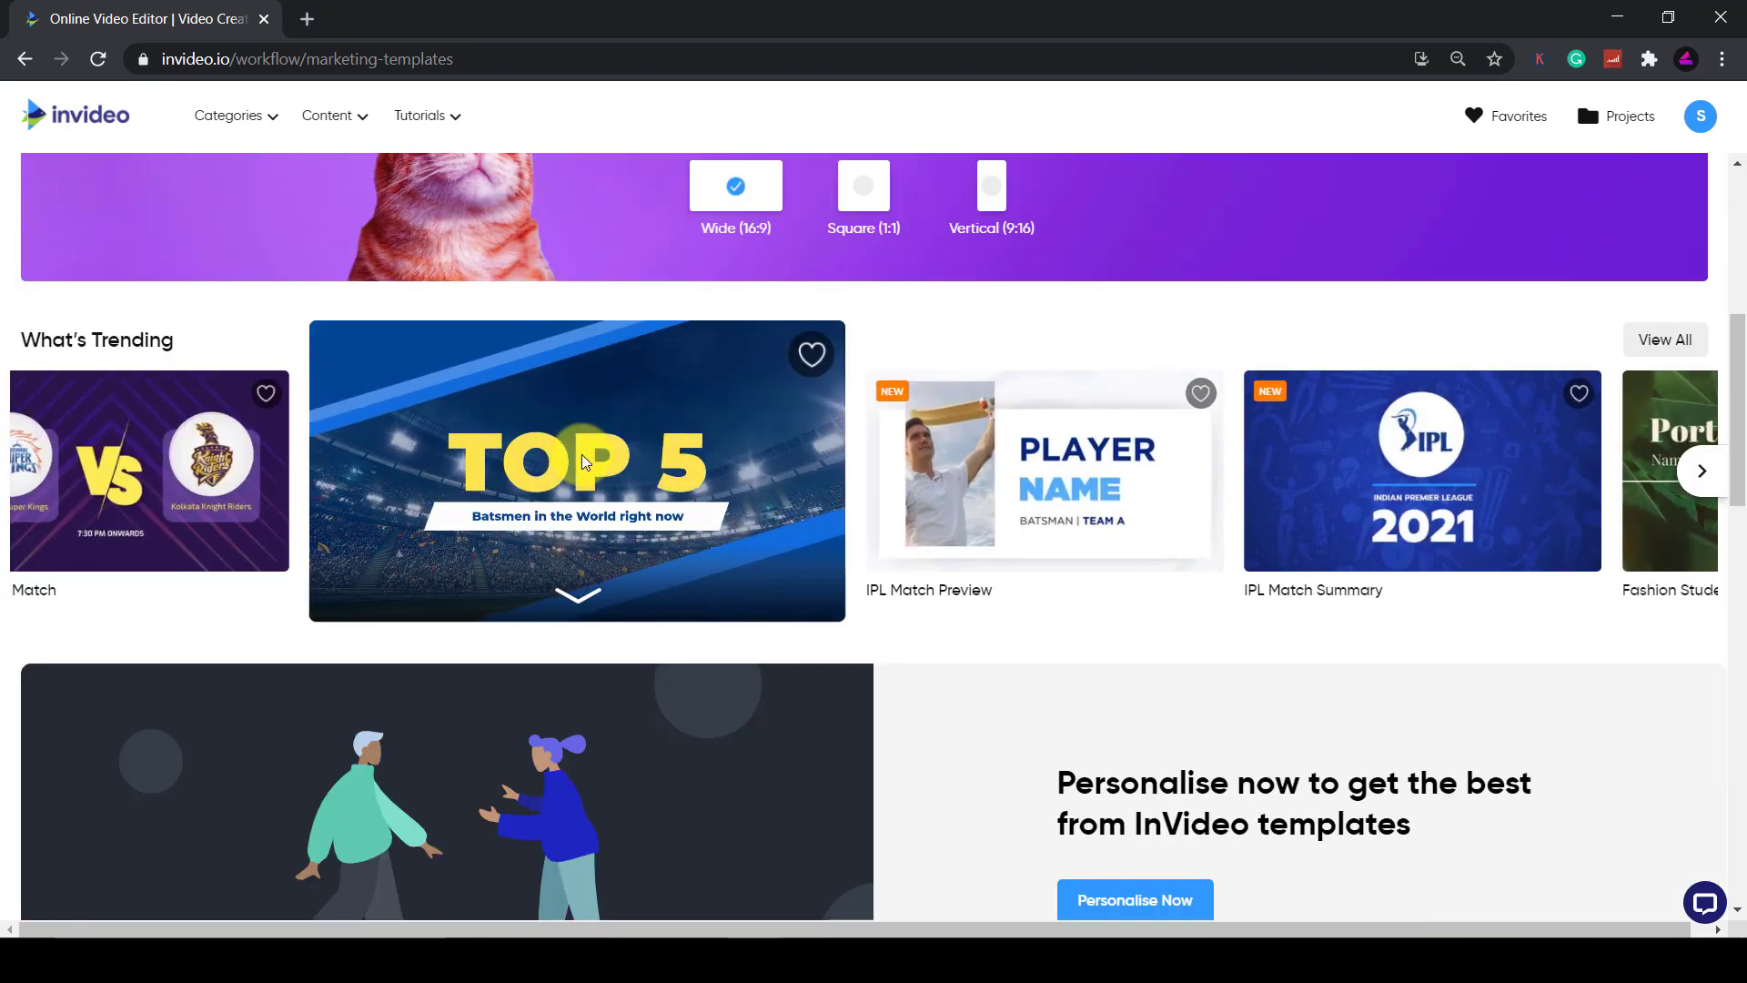
mouse_move(1115, 470)
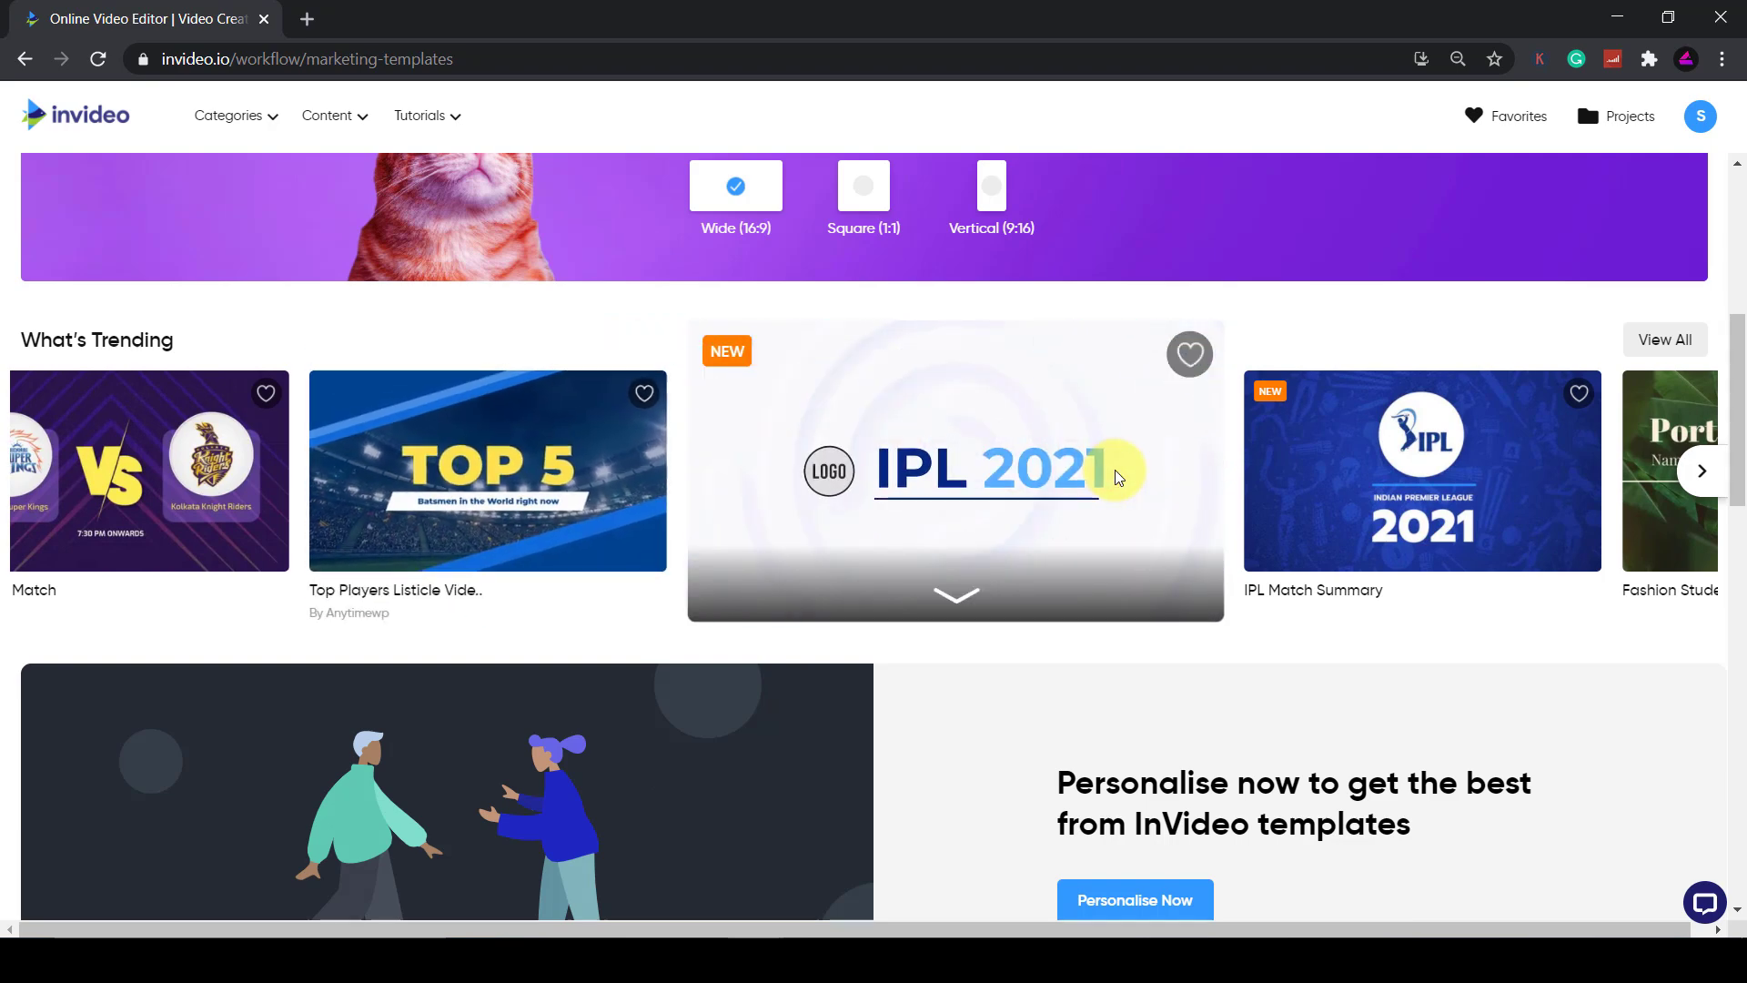
mouse_move(1377, 490)
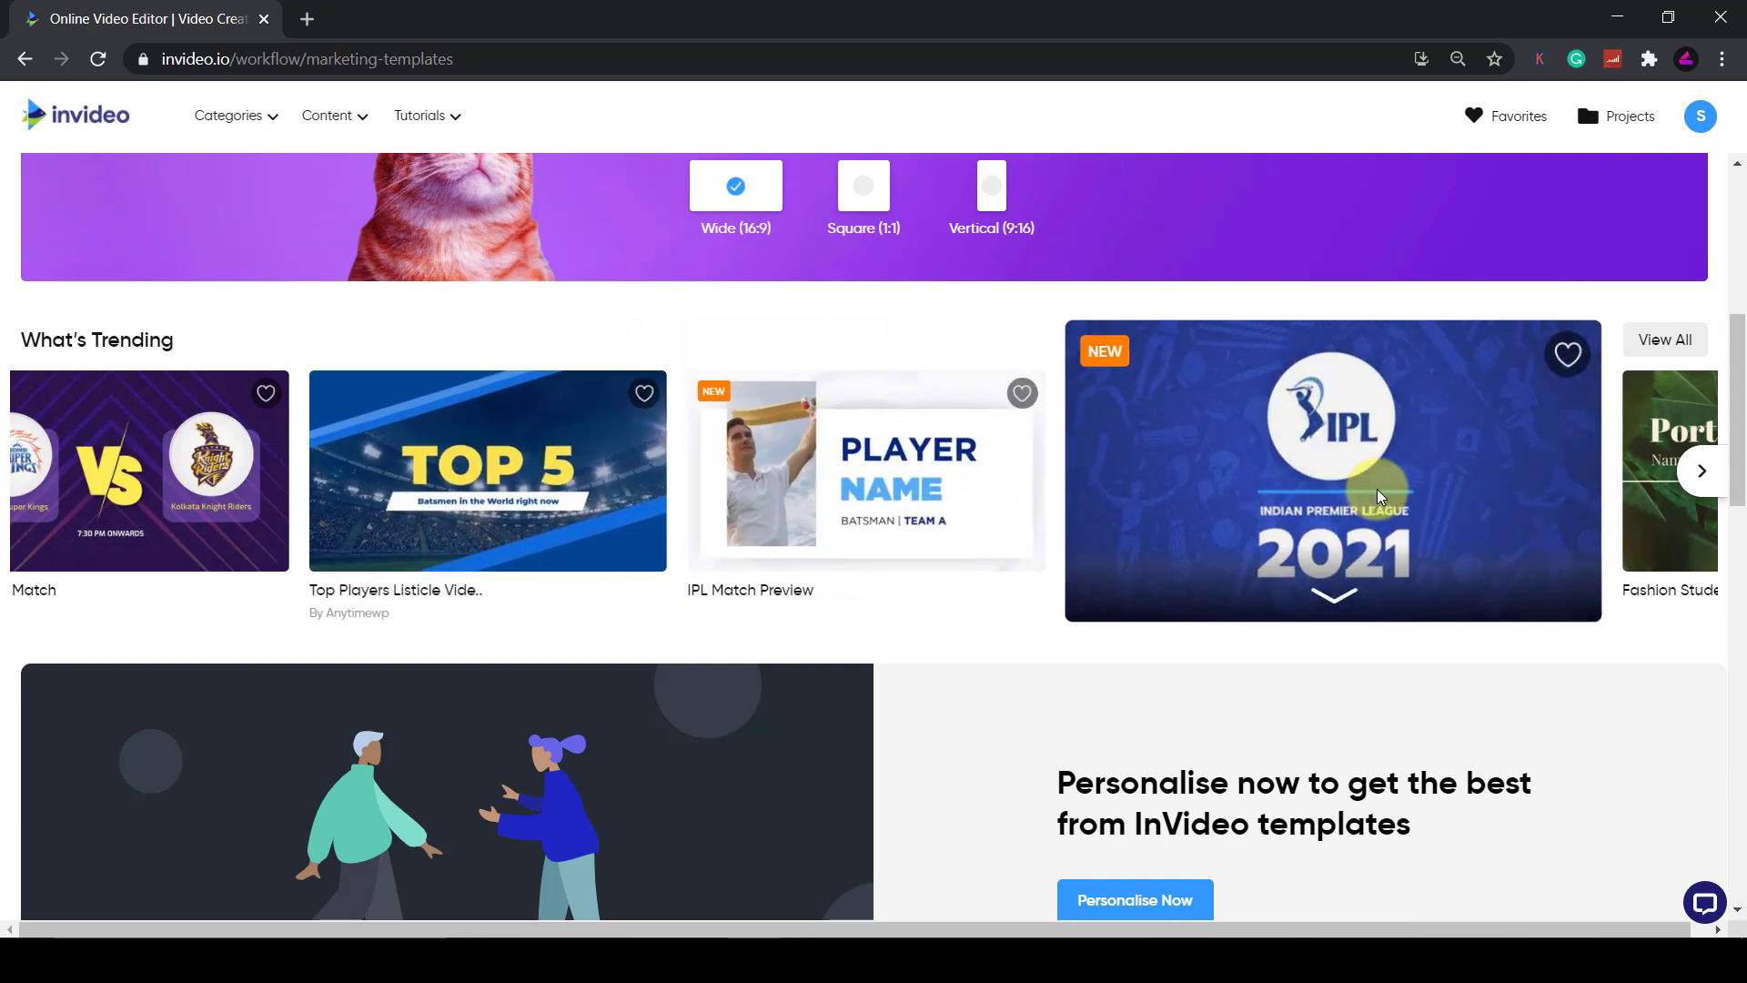
scroll(1377, 489, "down", 7)
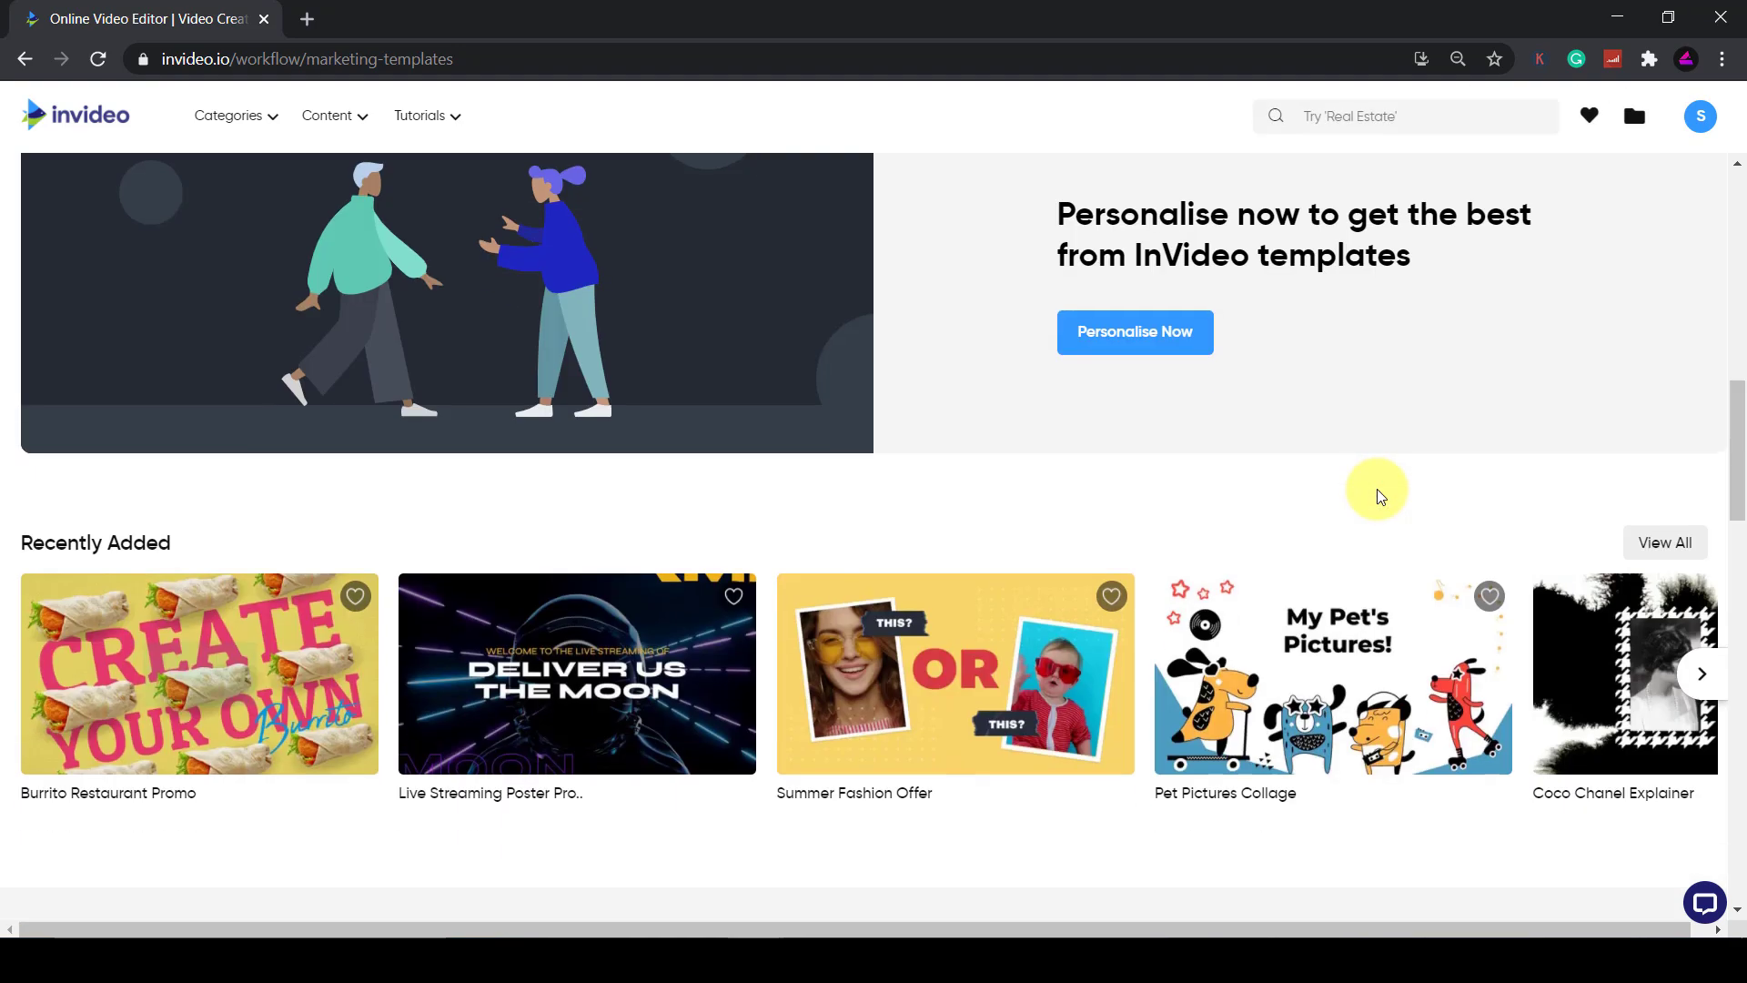
mouse_move(1008, 512)
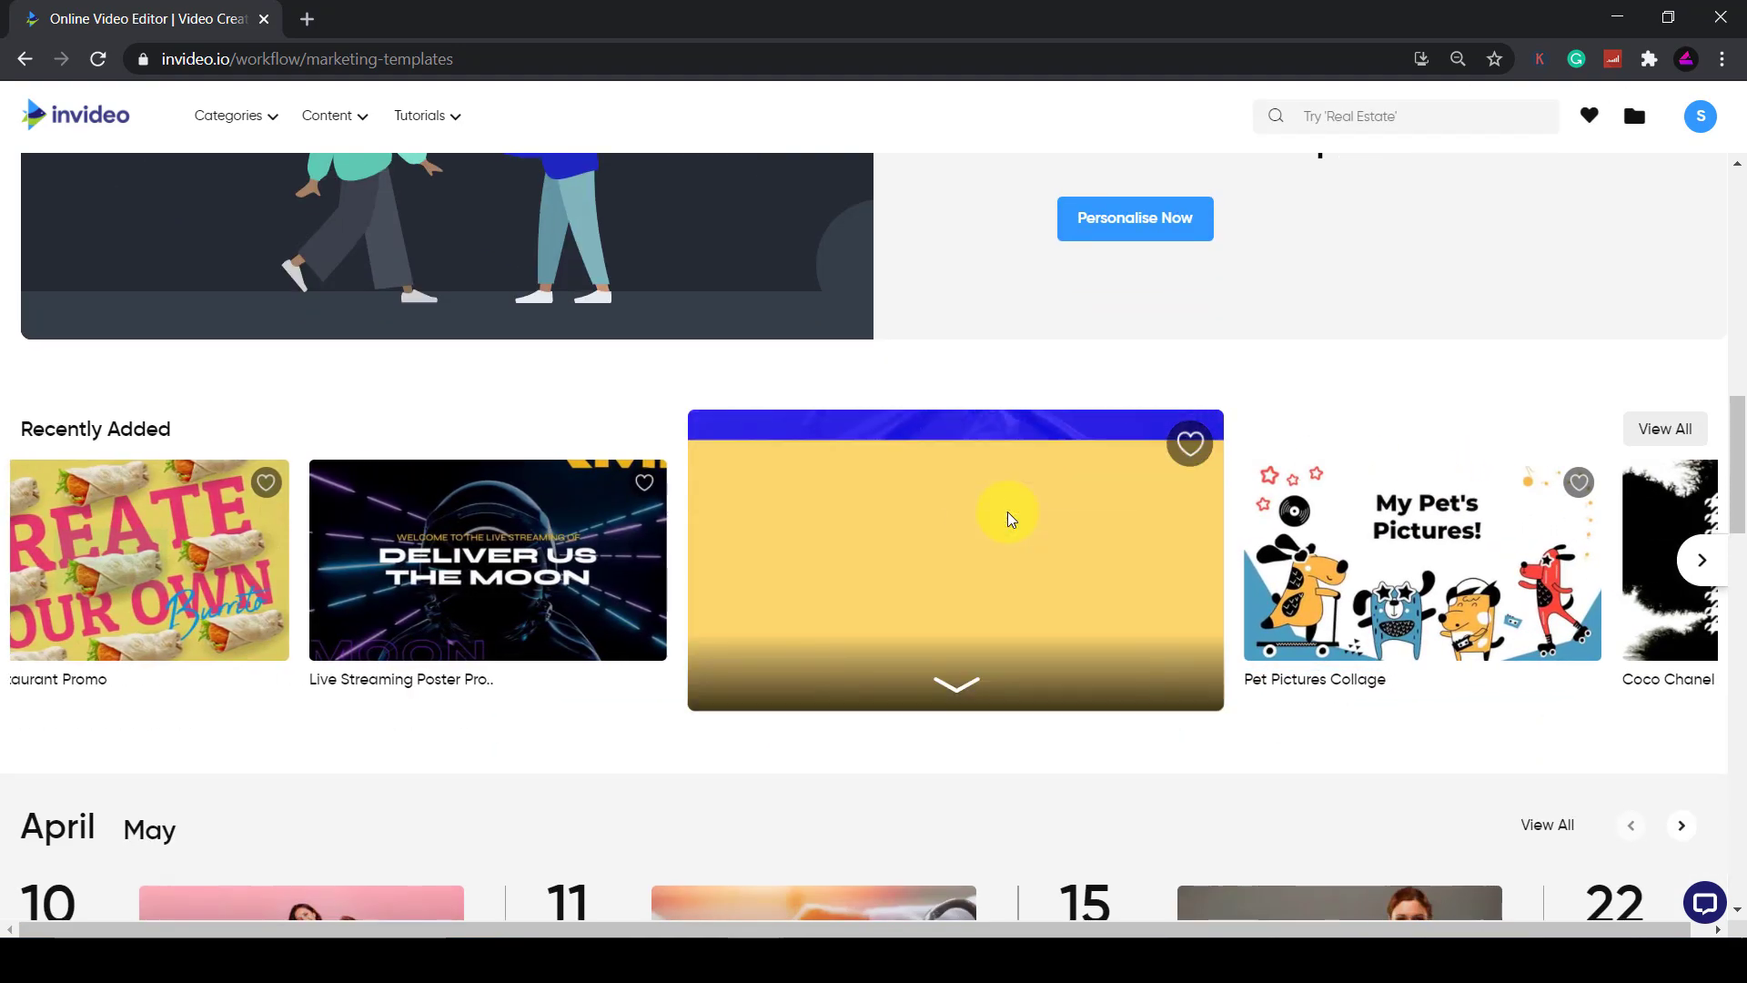
mouse_move(537, 550)
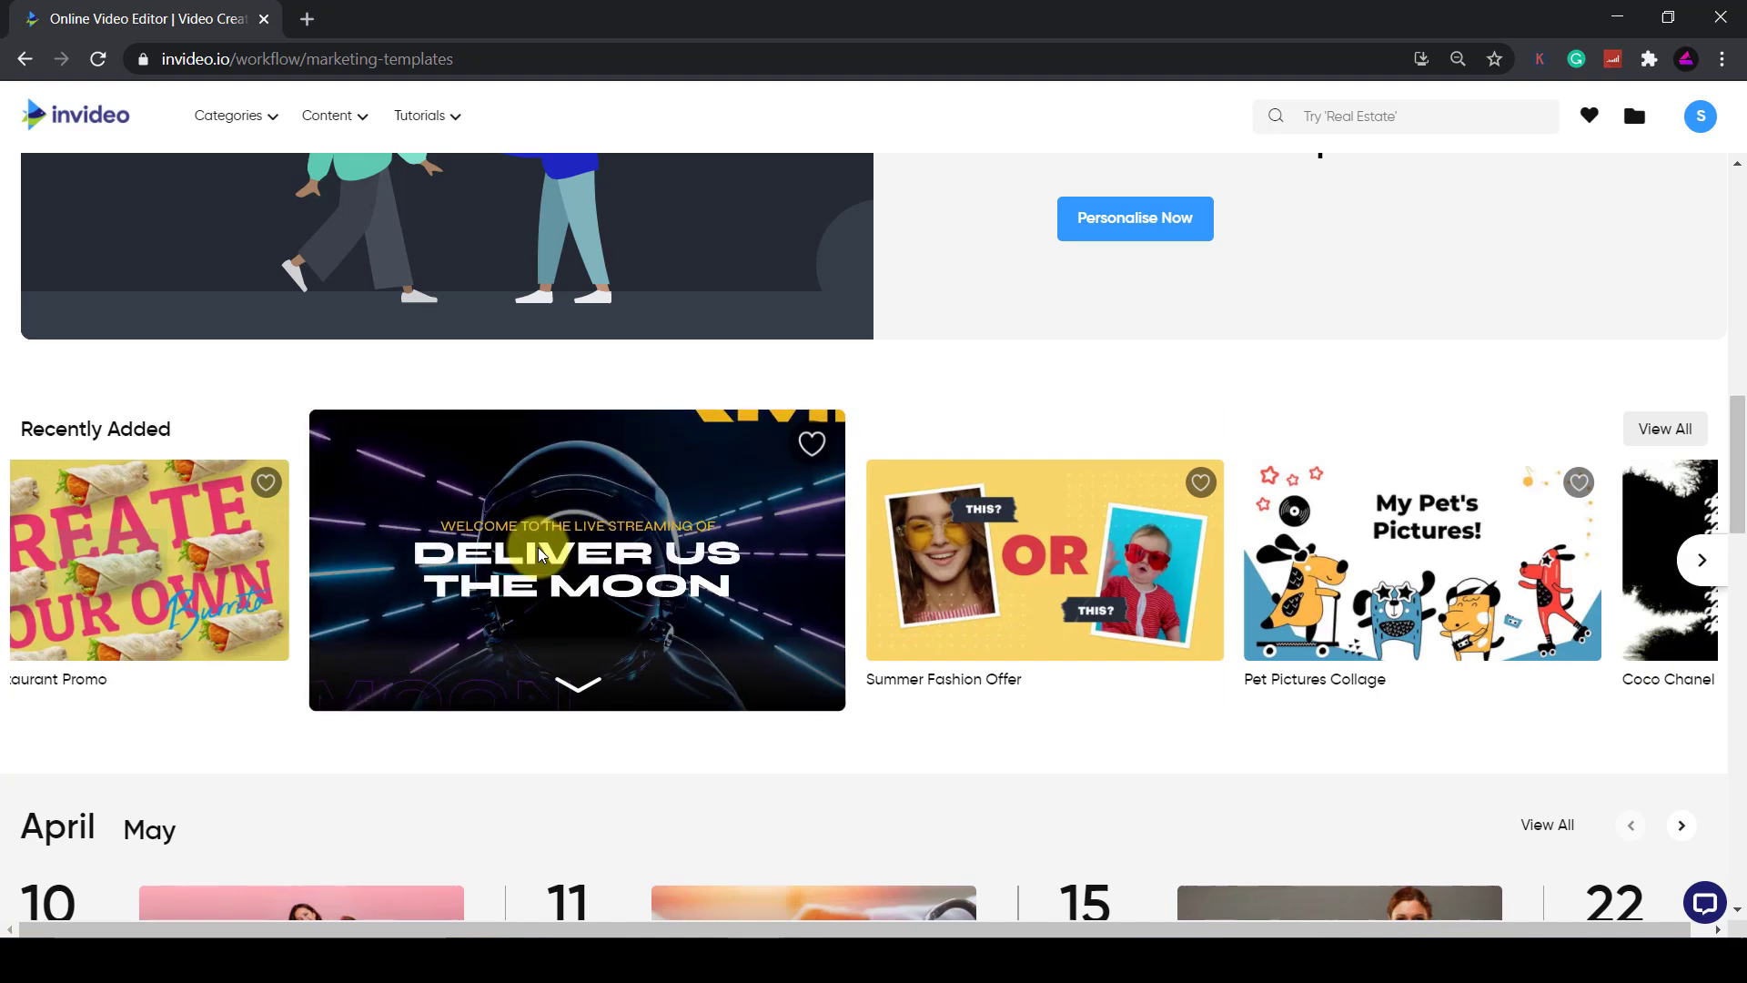
scroll(538, 548, "down", 5)
scroll(581, 489, "down", 5)
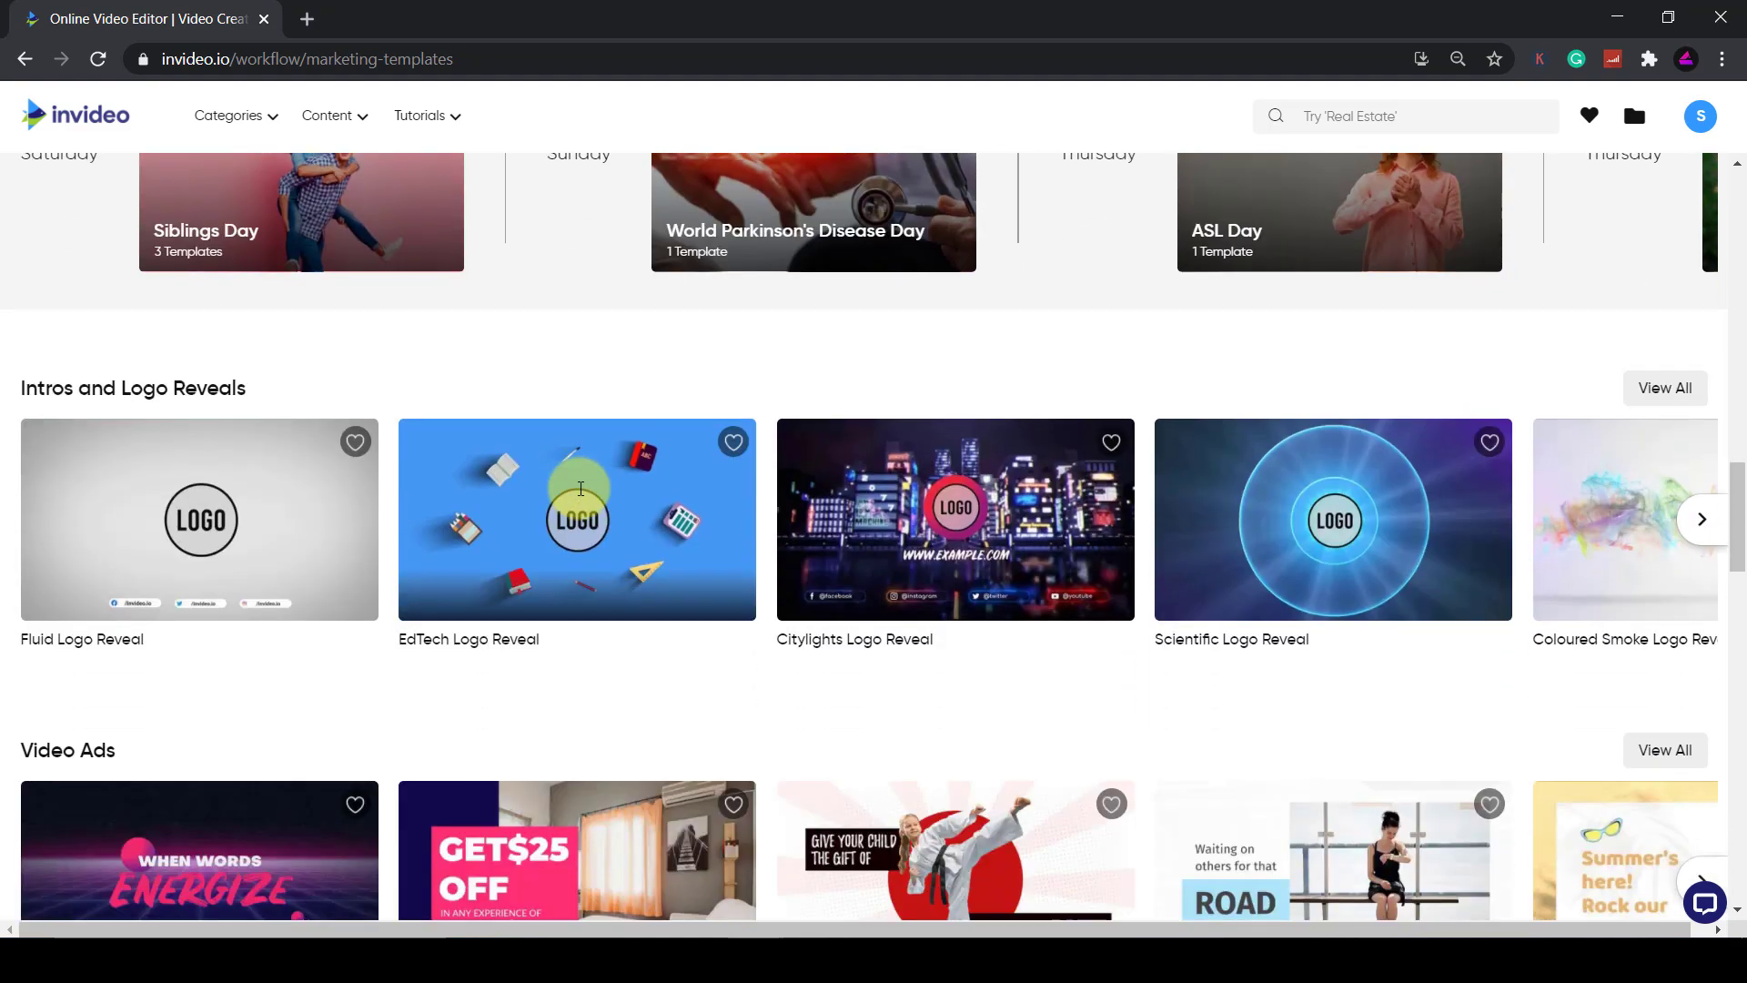
mouse_move(579, 488)
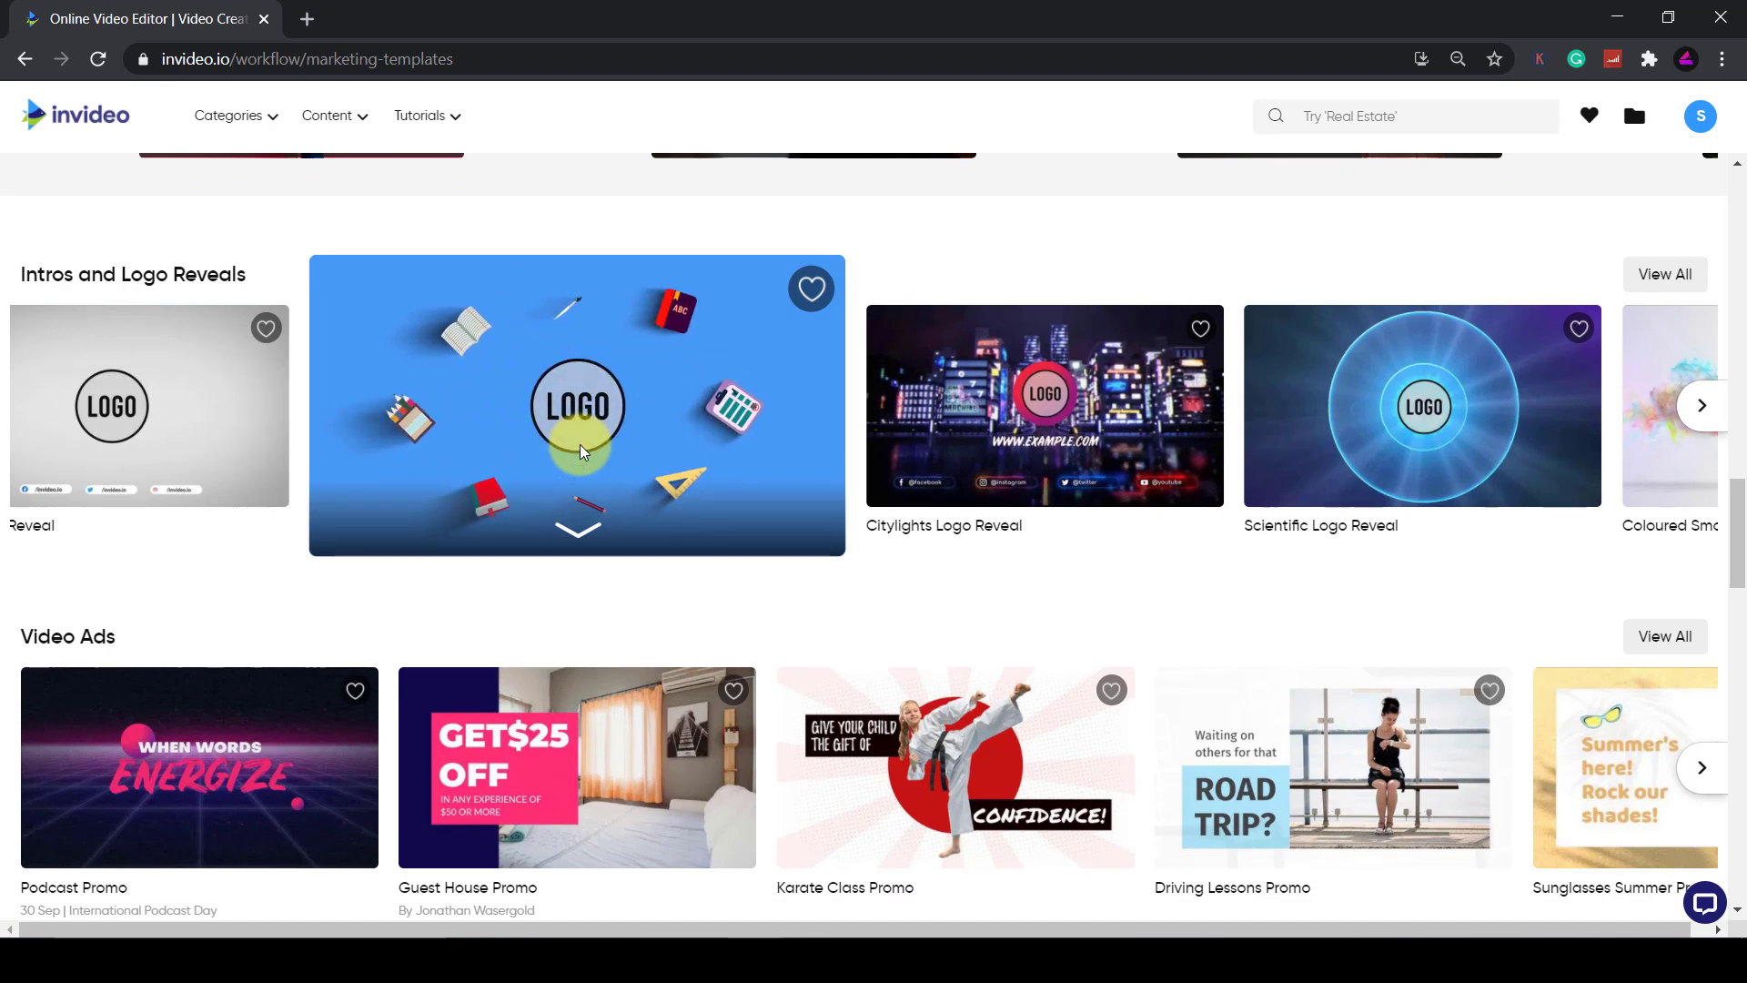
mouse_move(996, 429)
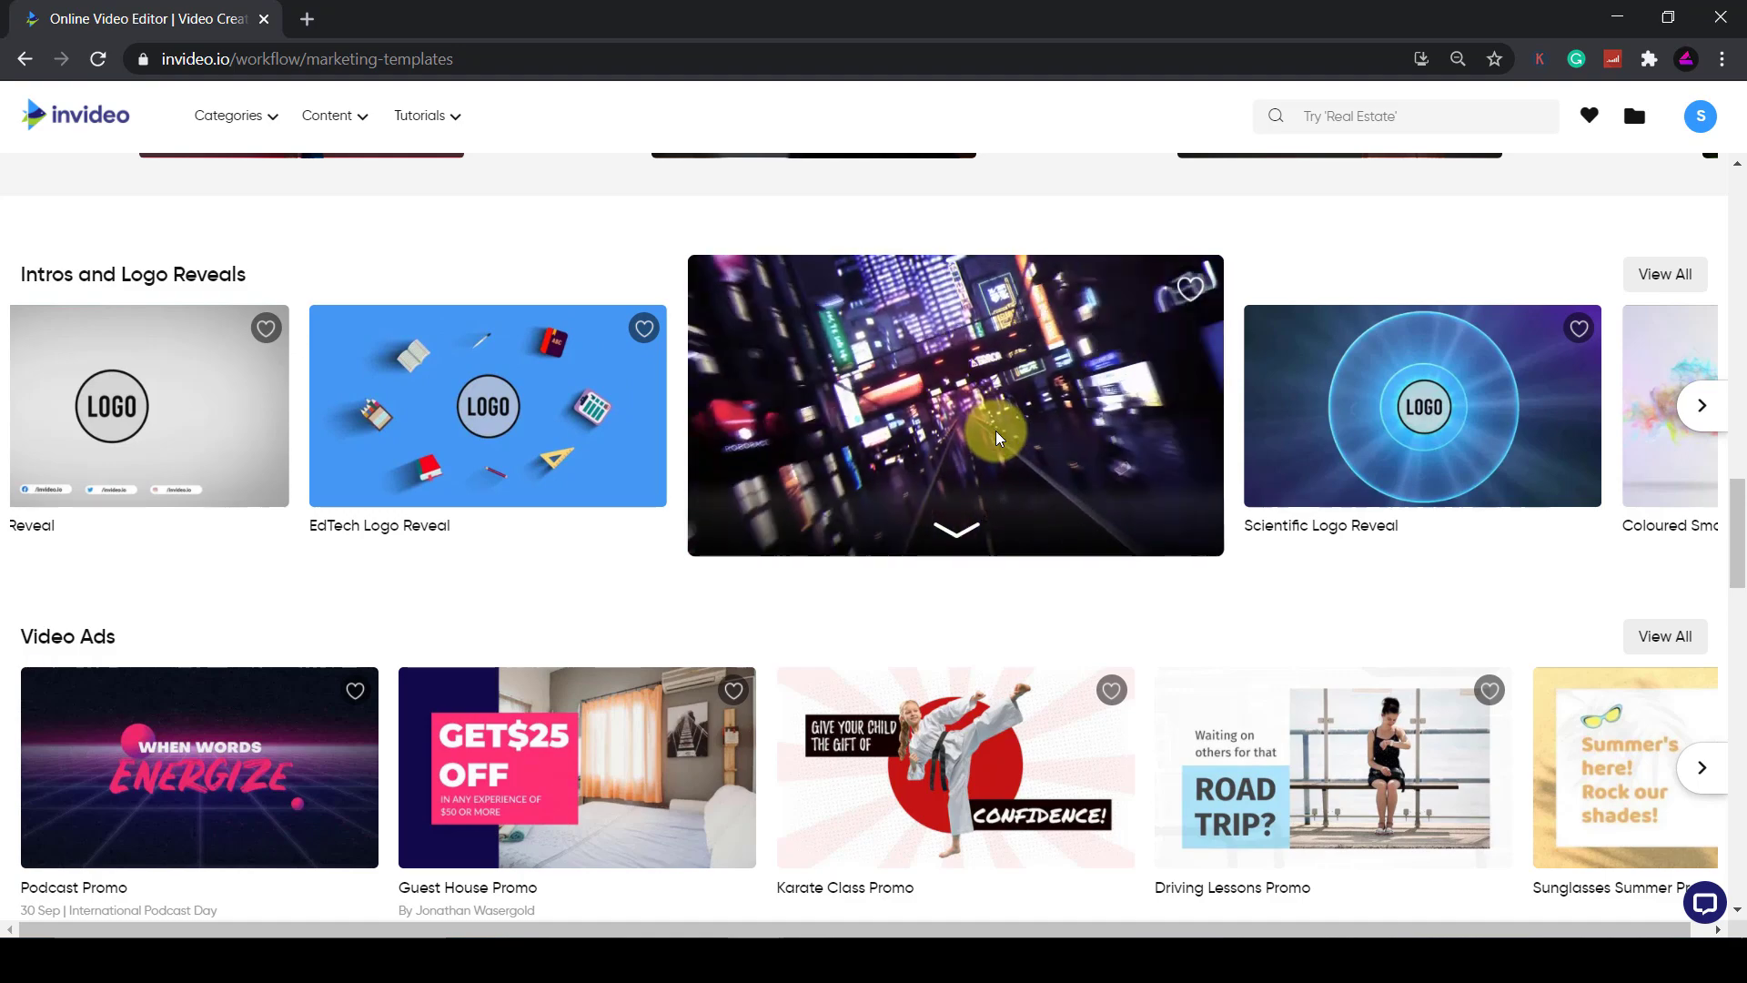
Start a Blank Canvas project in Wide (16:9) format.
scroll(996, 429, "up", 15)
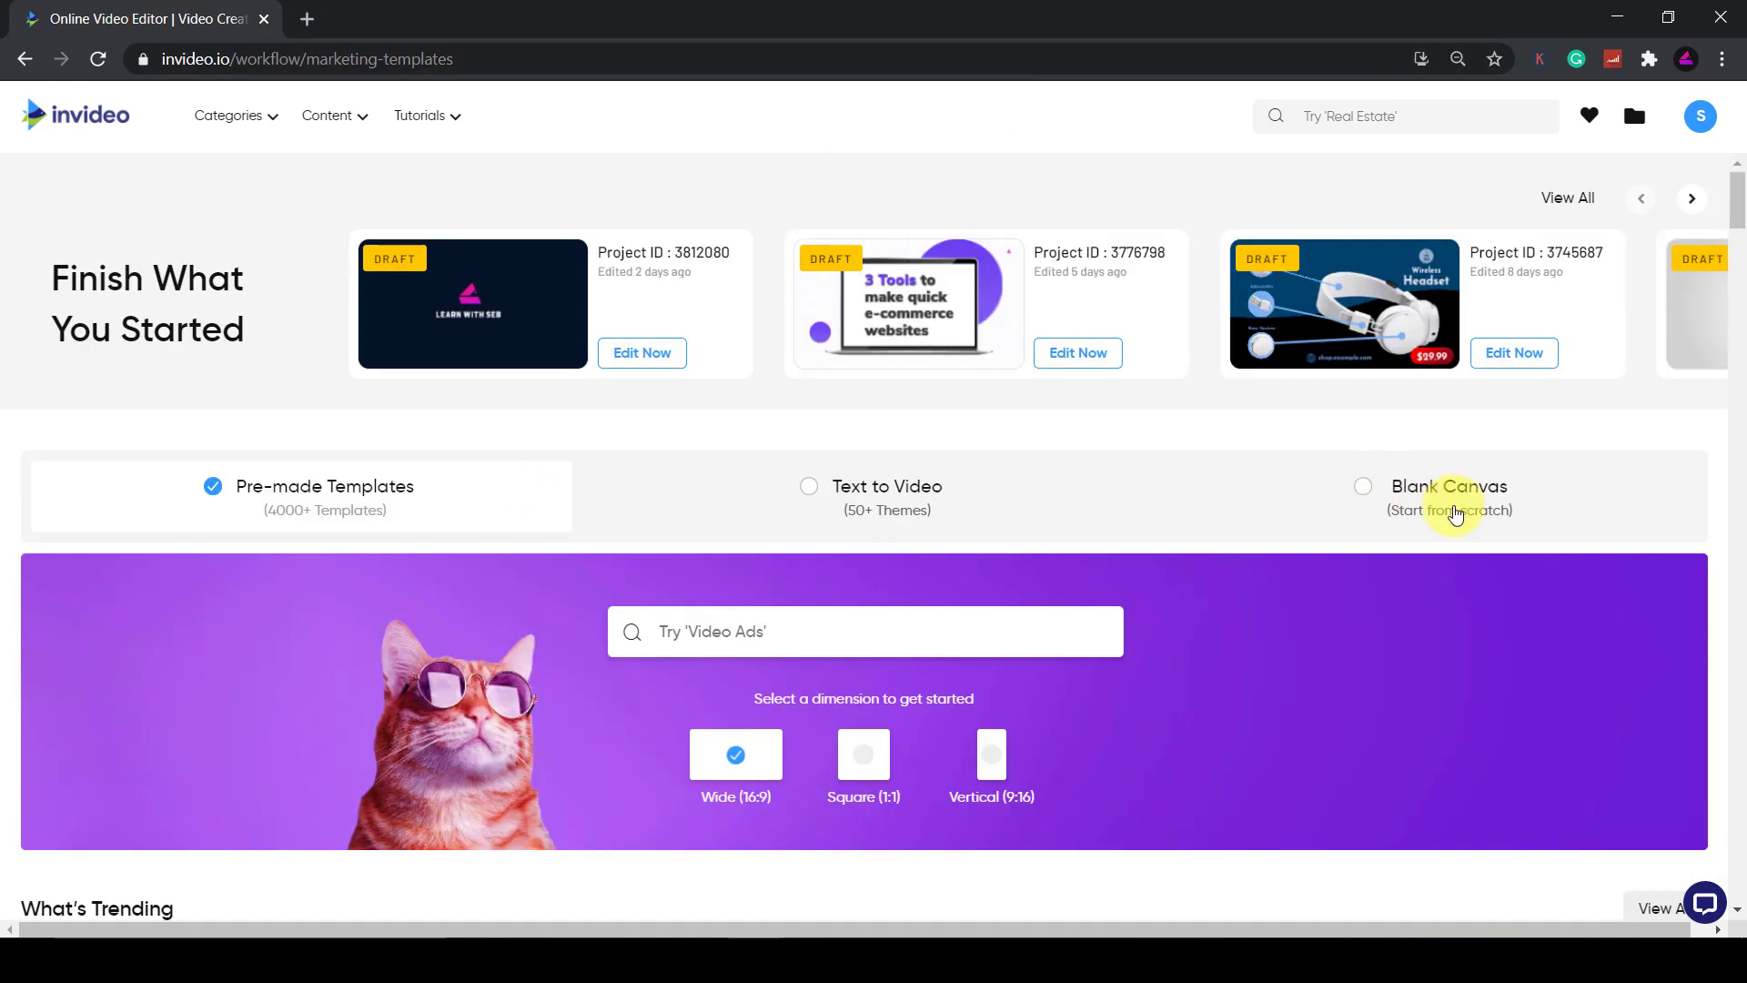
left_click(1456, 515)
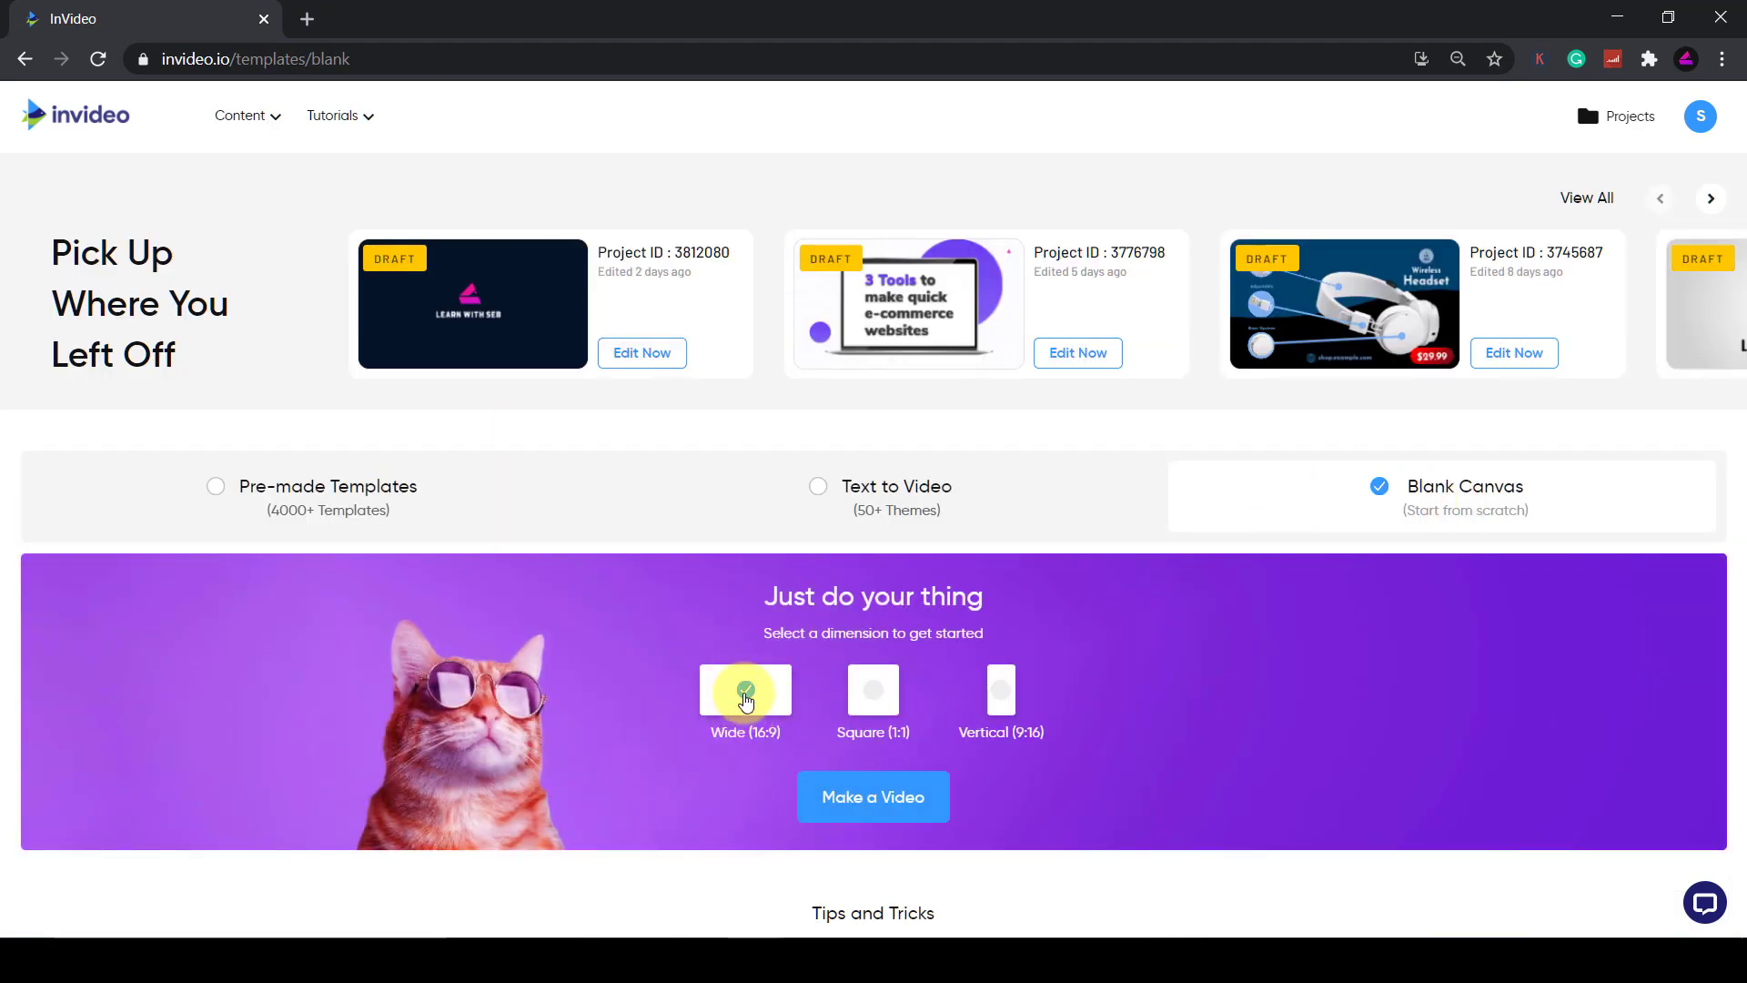
left_click(883, 793)
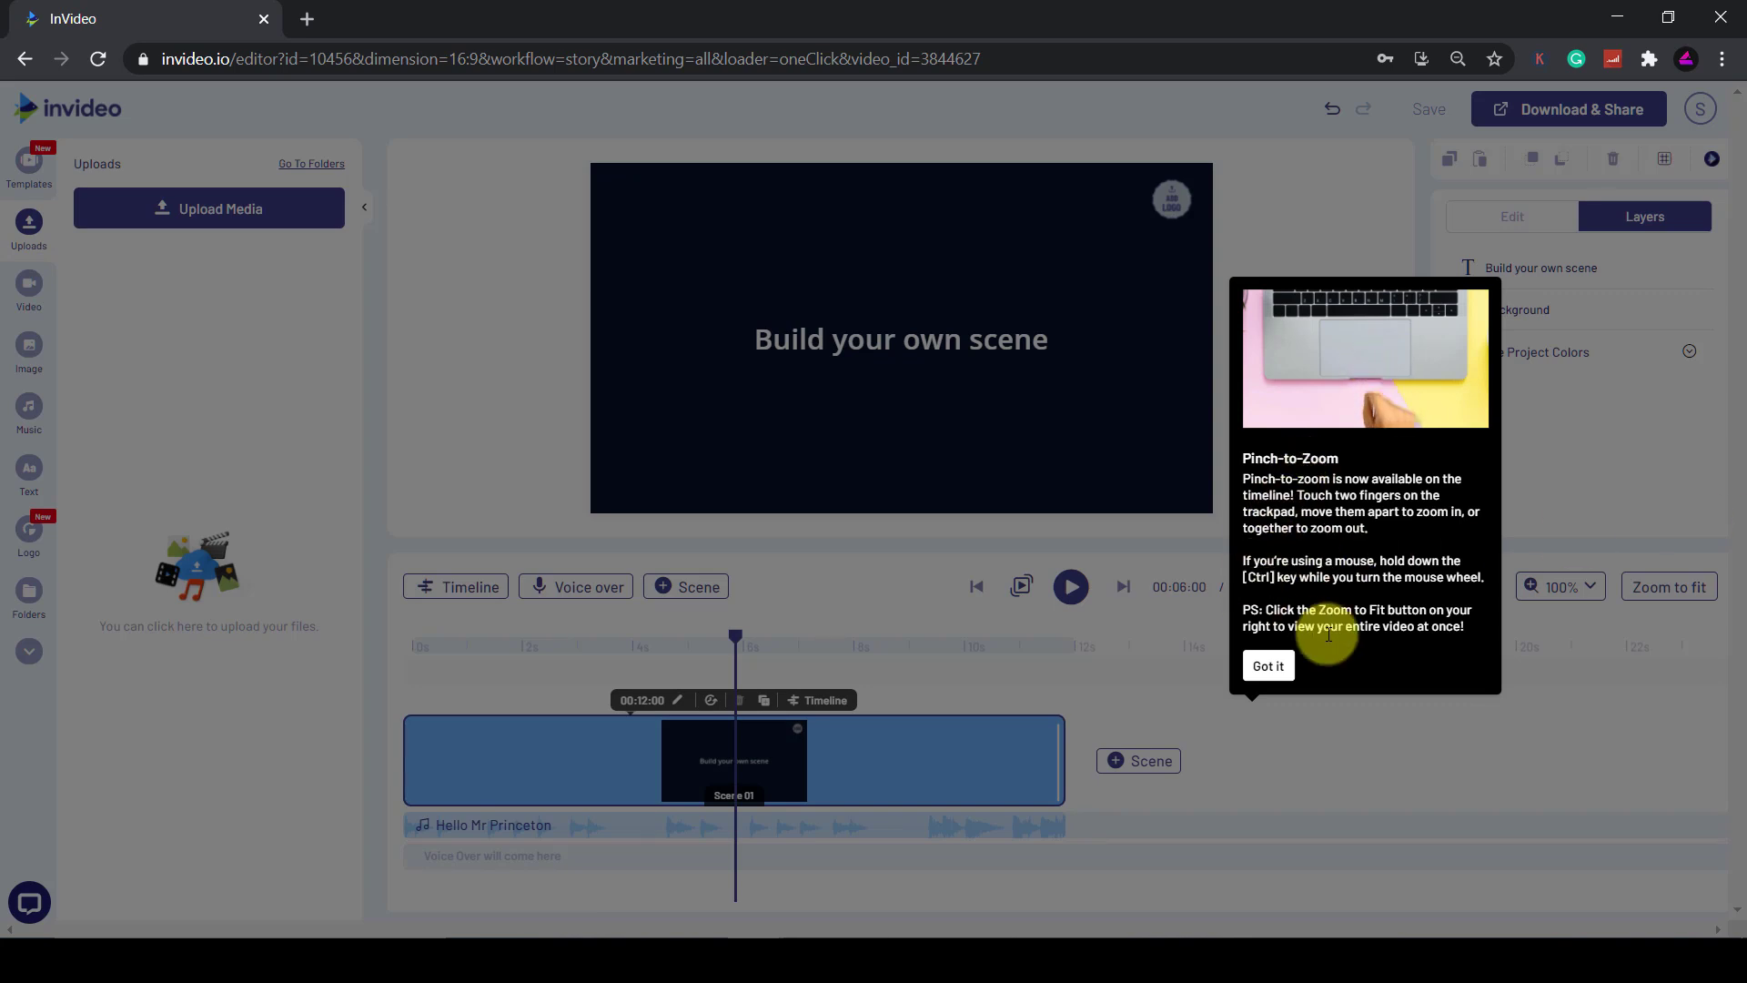
Dismiss the Pinch-to-Zoom tip and scrub Scene 01 to about ten seconds.
left_click(1270, 666)
left_click(1116, 761)
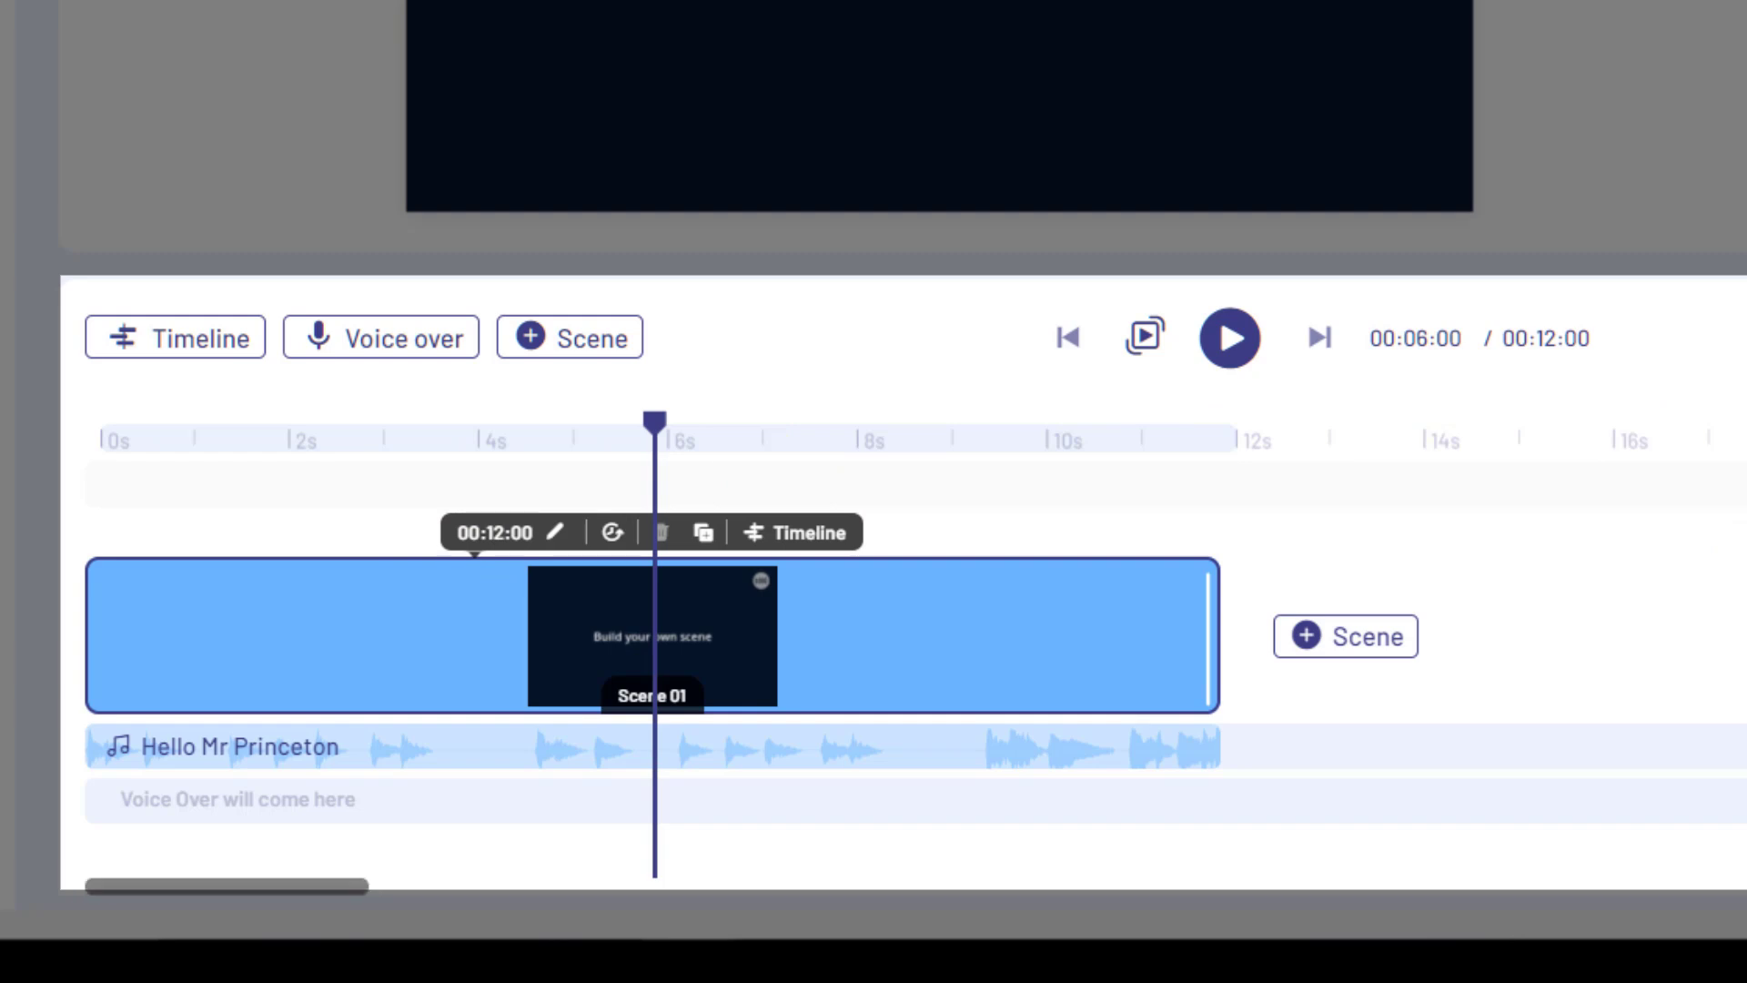
left_click_drag(657, 462, 1020, 525)
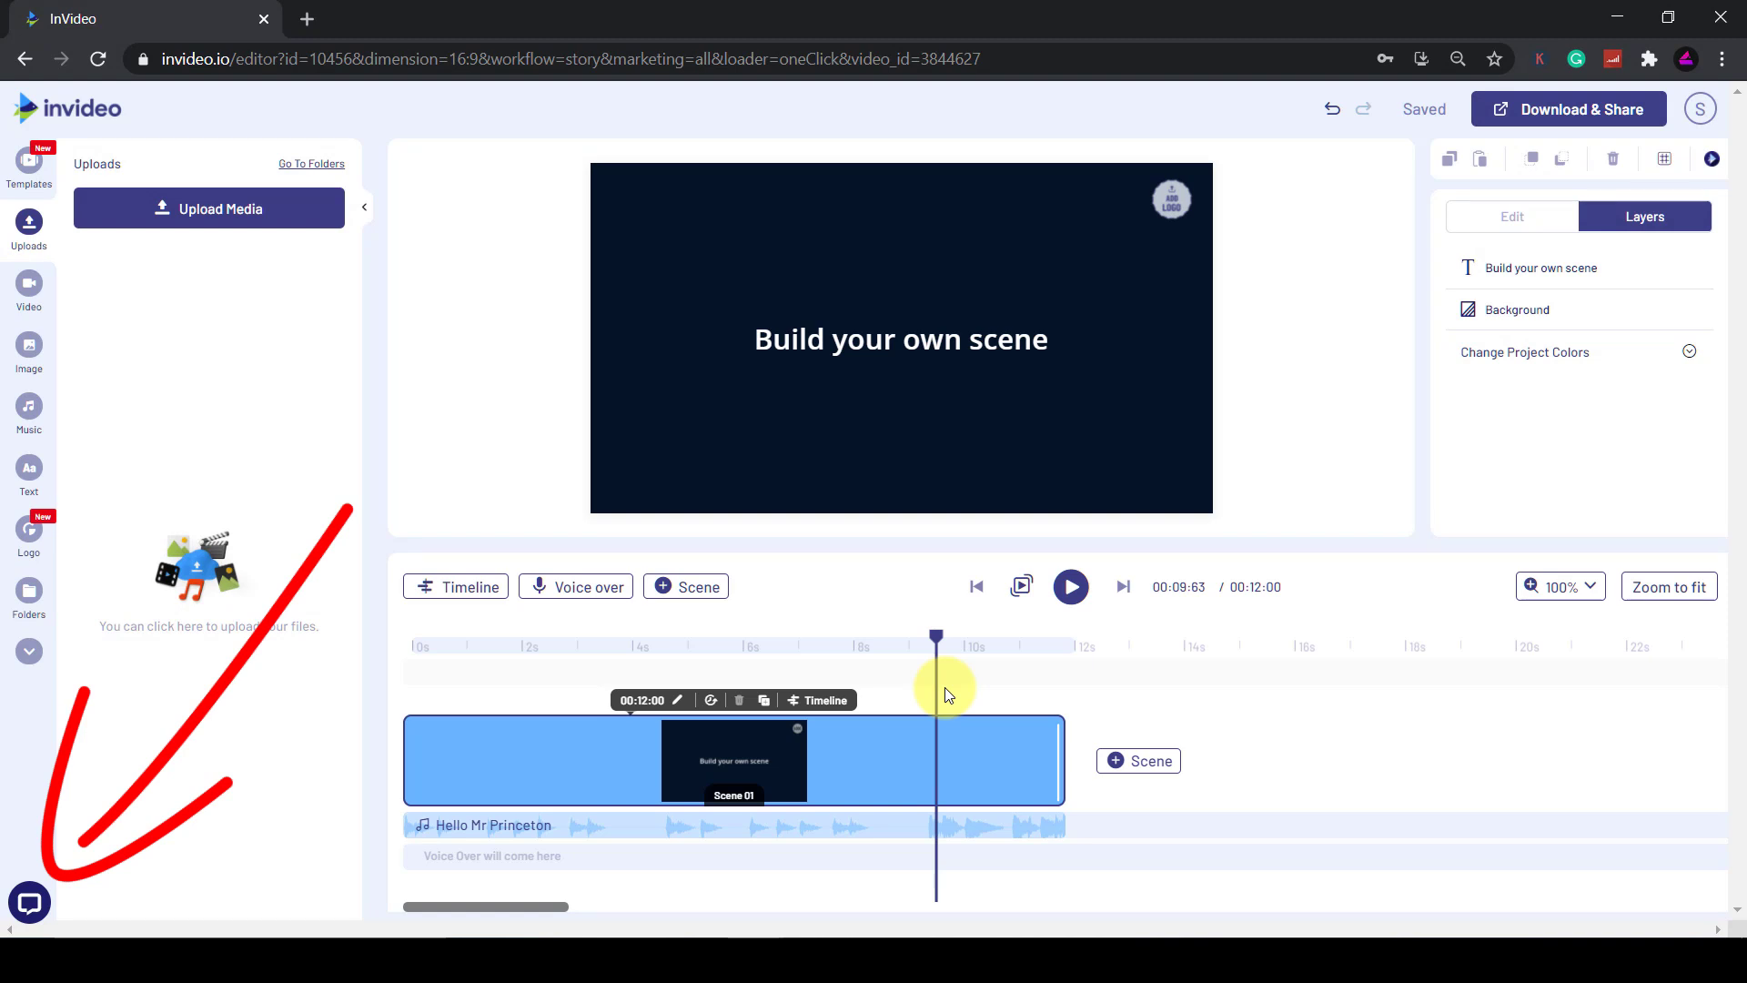
left_click(27, 905)
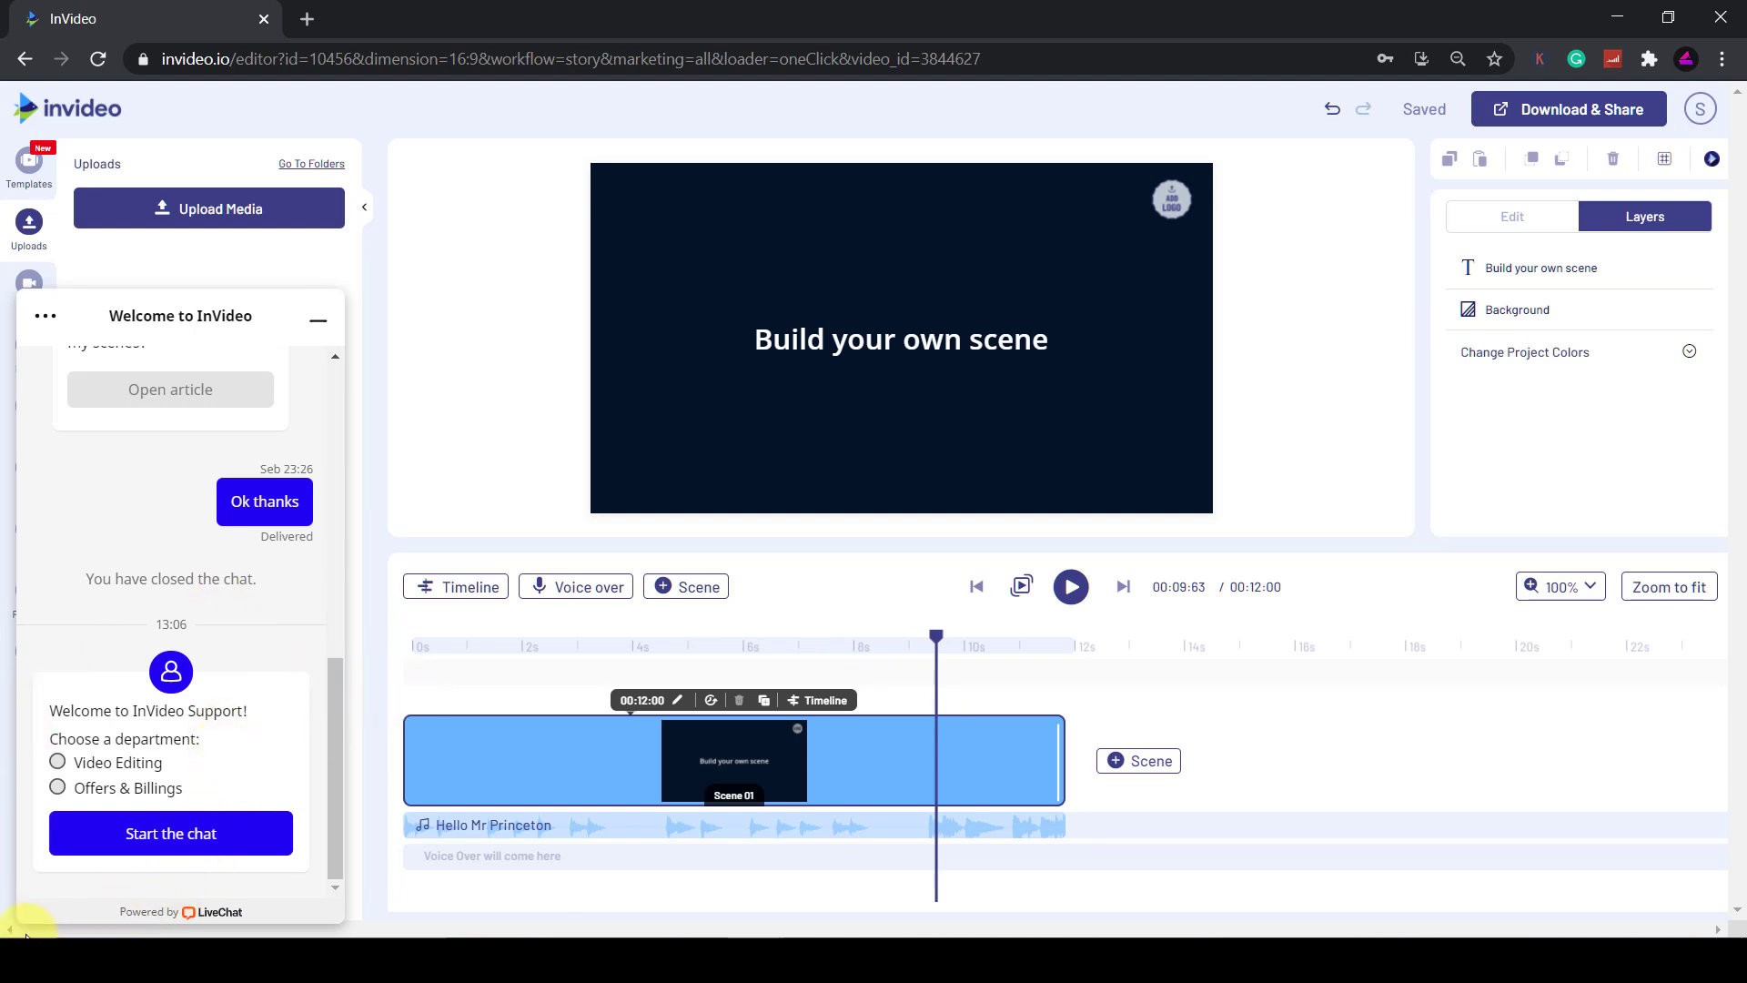
scroll(209, 715, "up", 10)
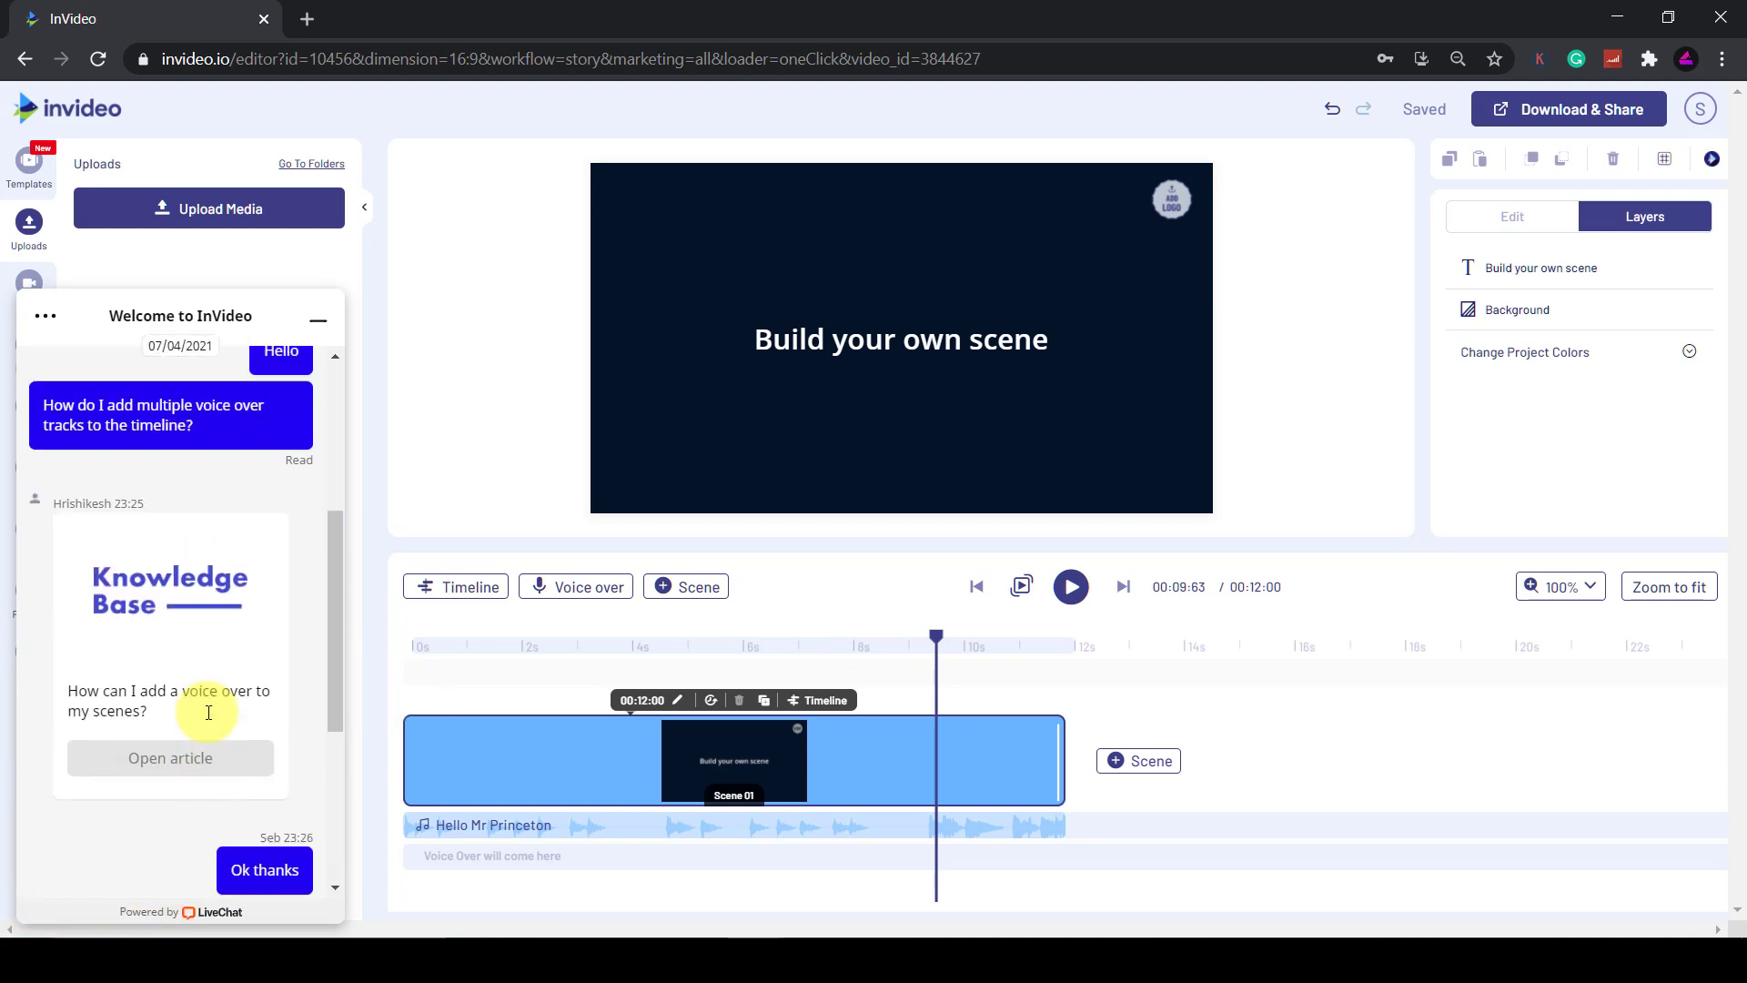
left_click(319, 324)
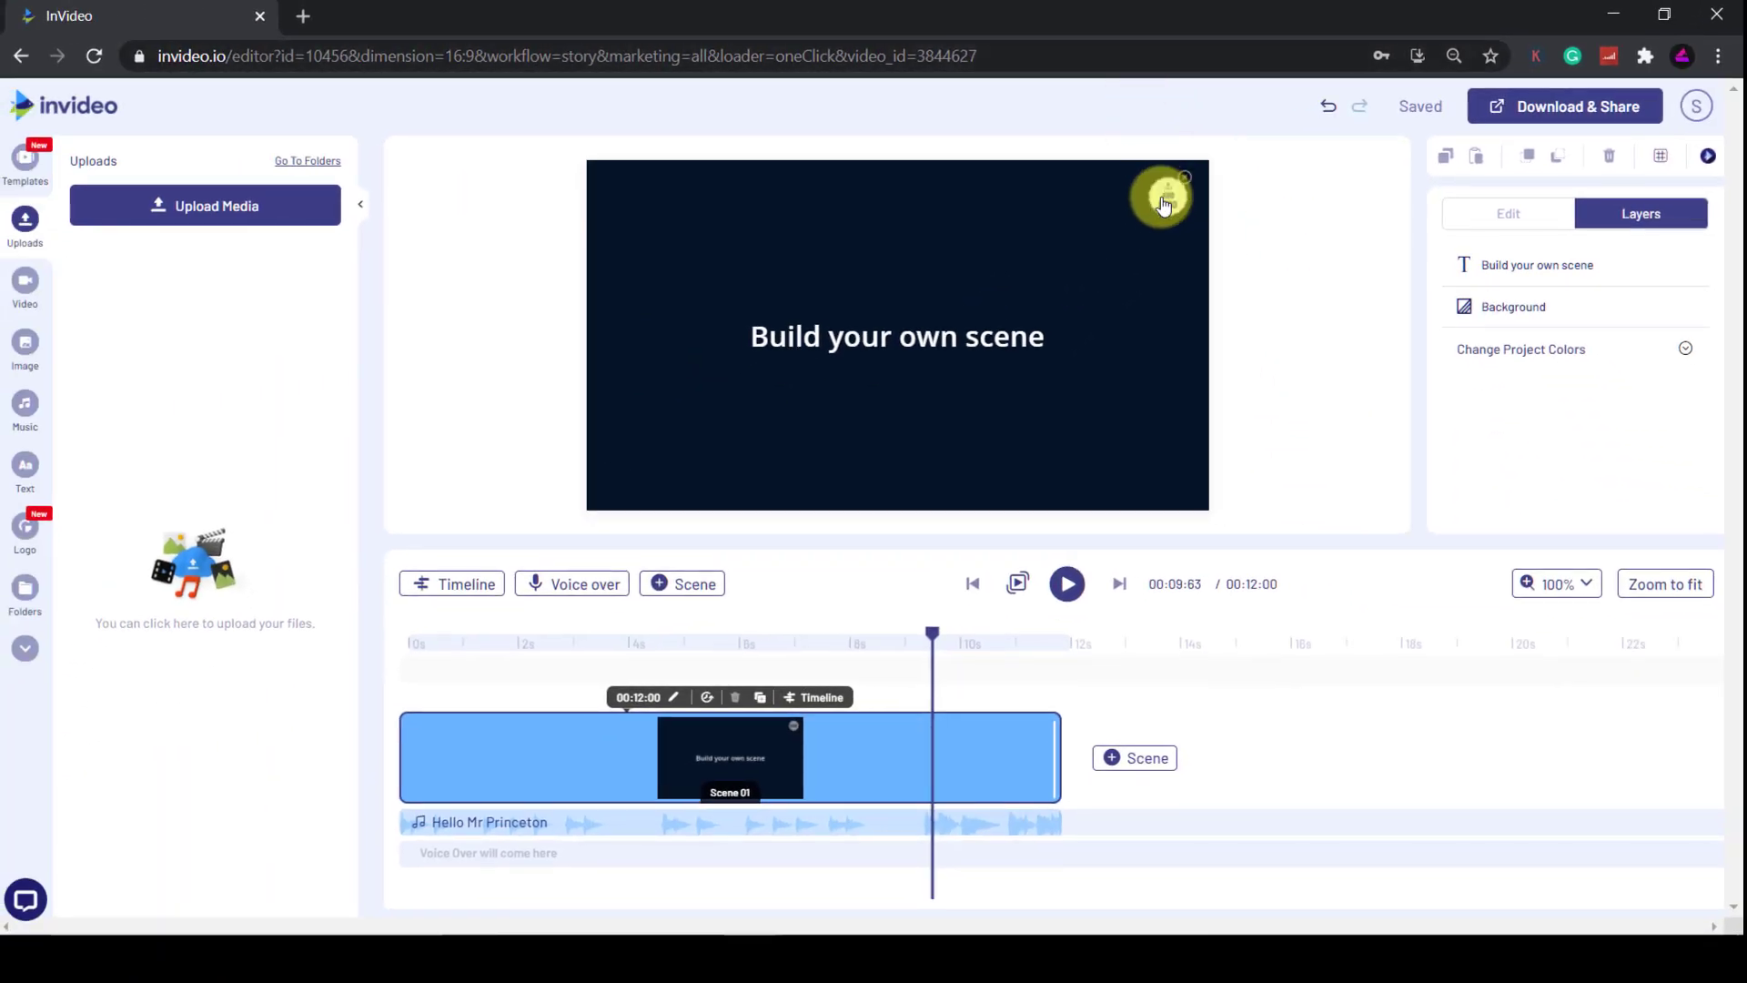
Add the default LEARN WITH SEB logo to the scene, above the placeholder text.
left_click(1165, 204)
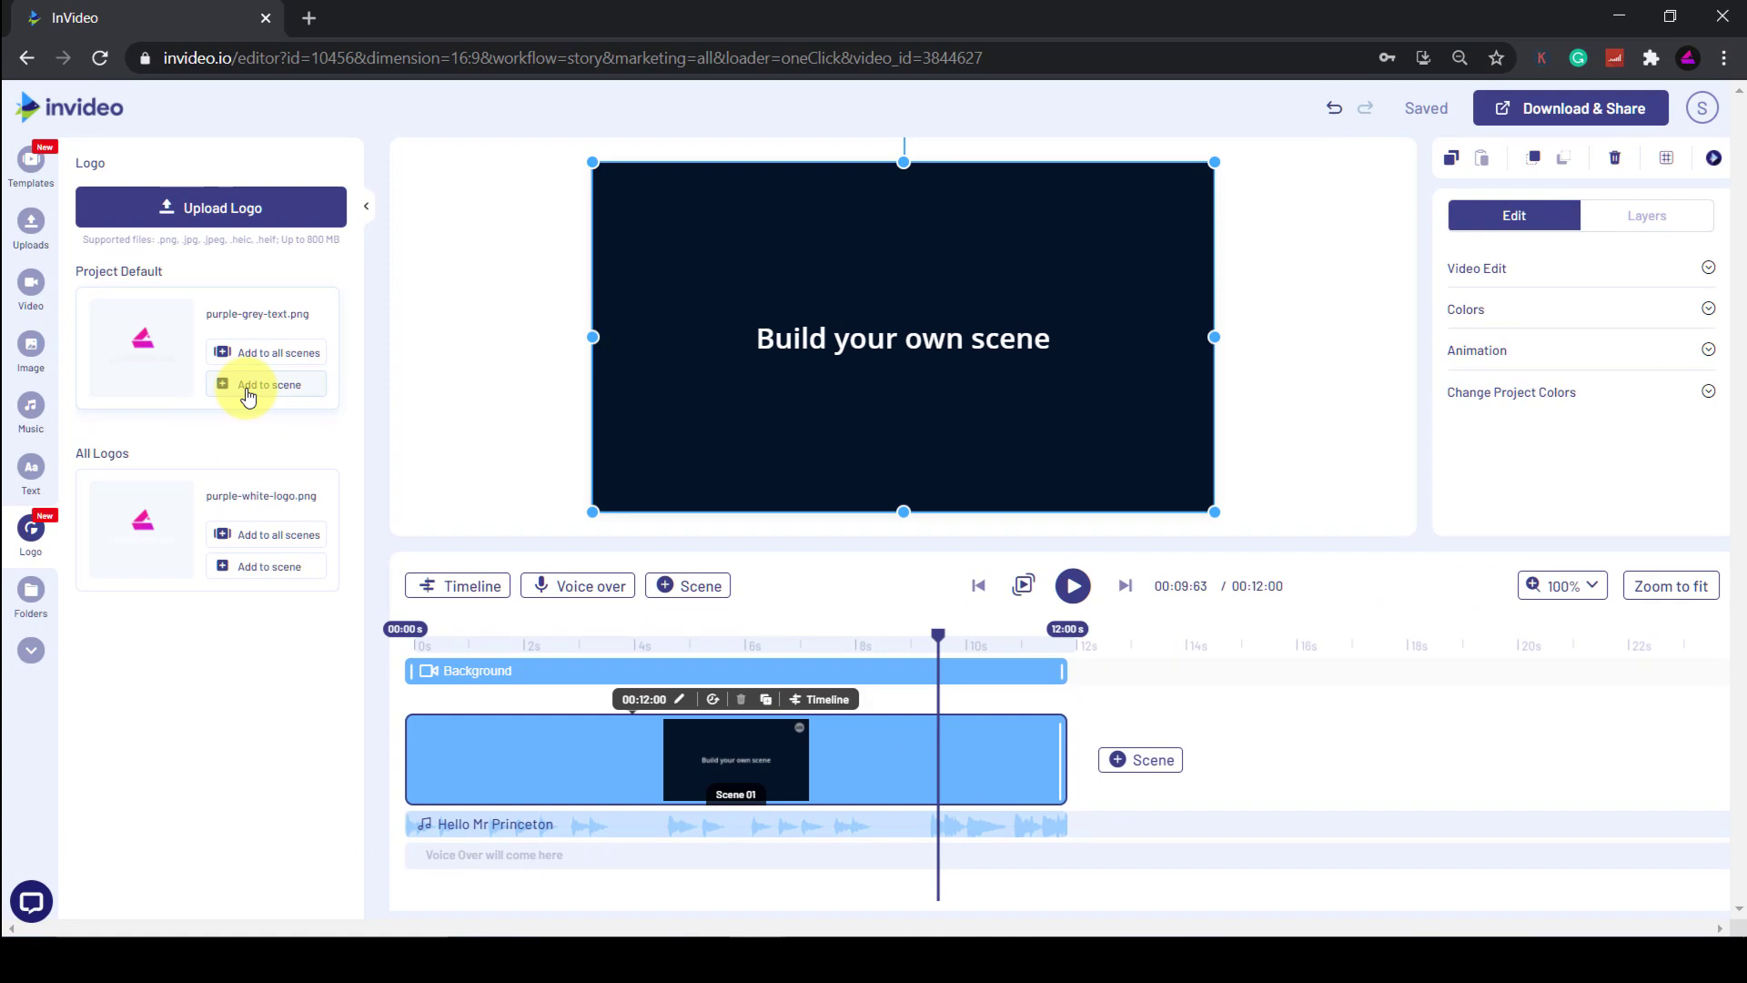
left_click(248, 396)
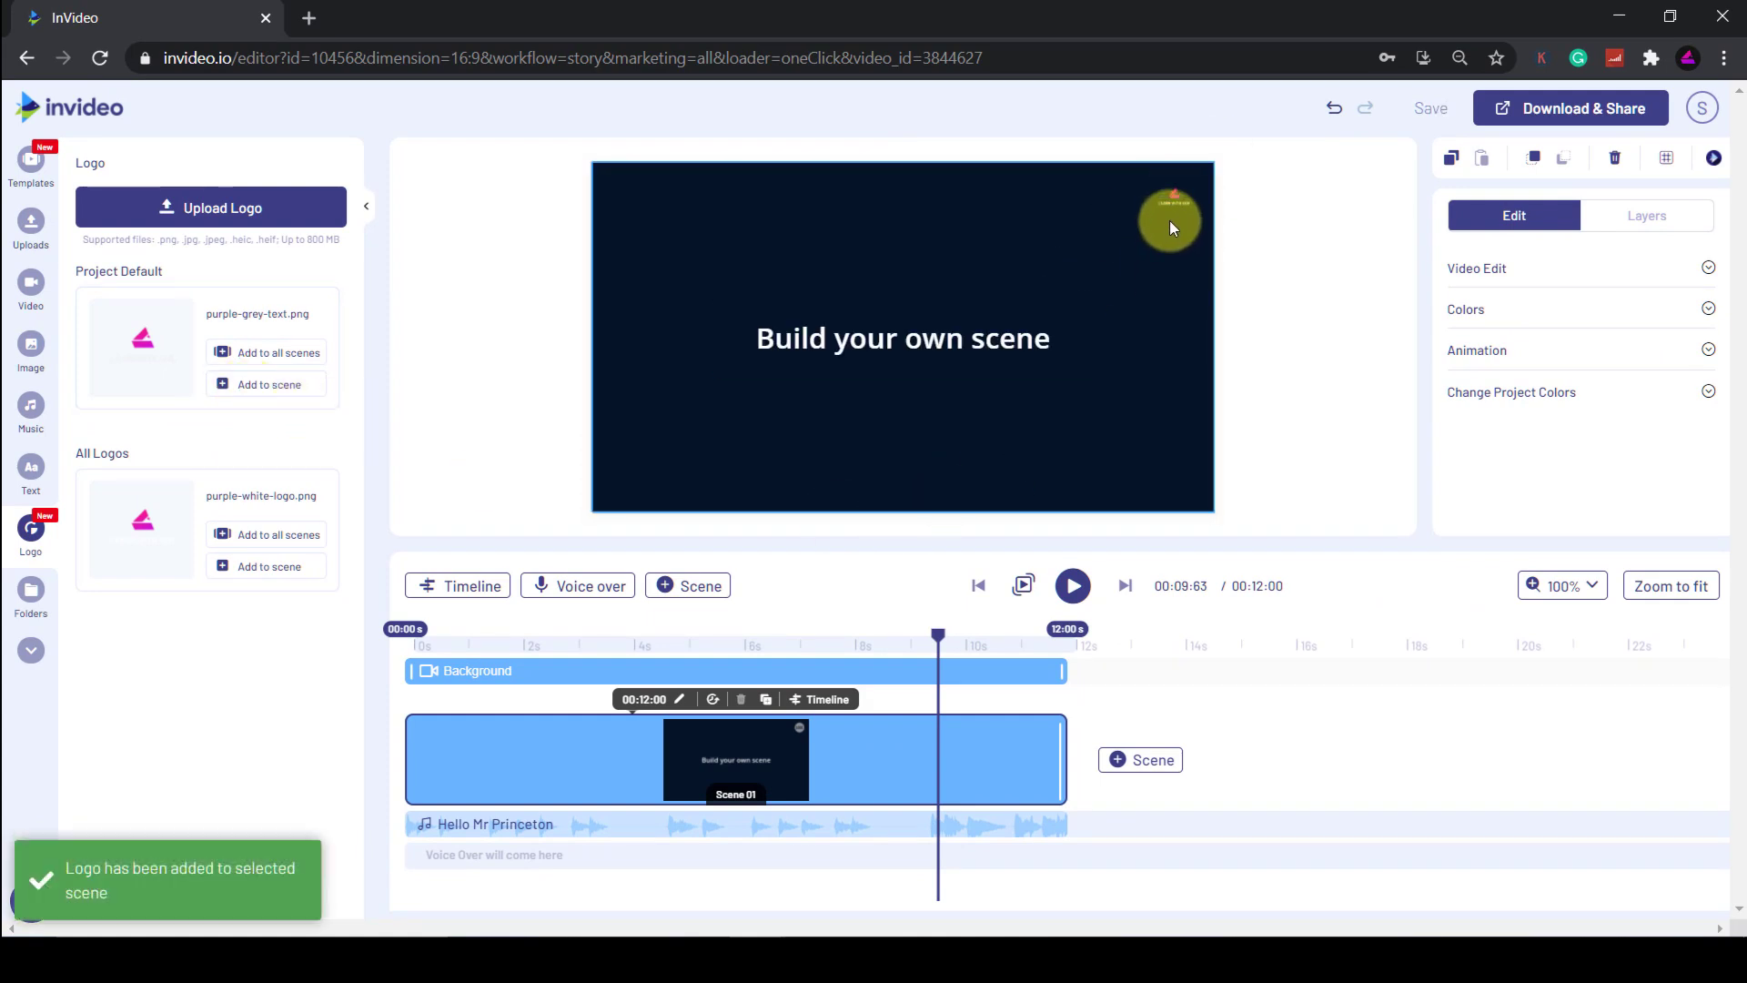
left_click_drag(1163, 200, 1096, 404)
left_click_drag(962, 327, 896, 234)
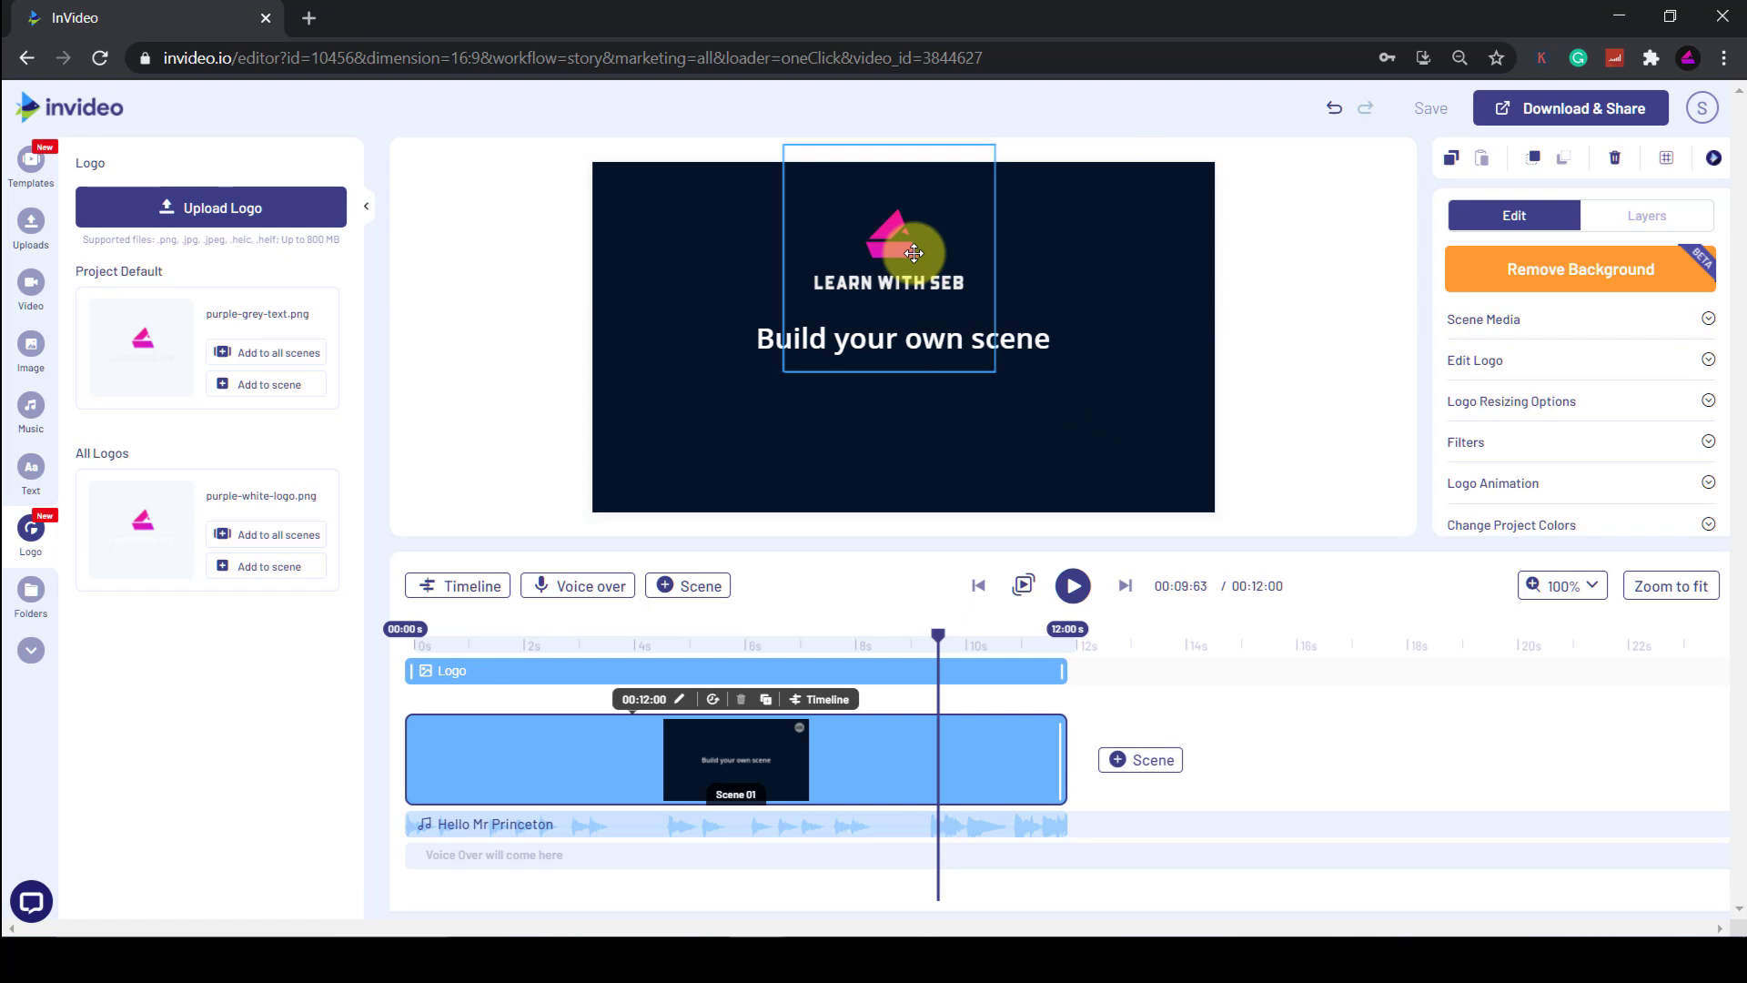
Delete the 'Build your own scene' text, then enlarge and centre the logo.
left_click(1038, 355)
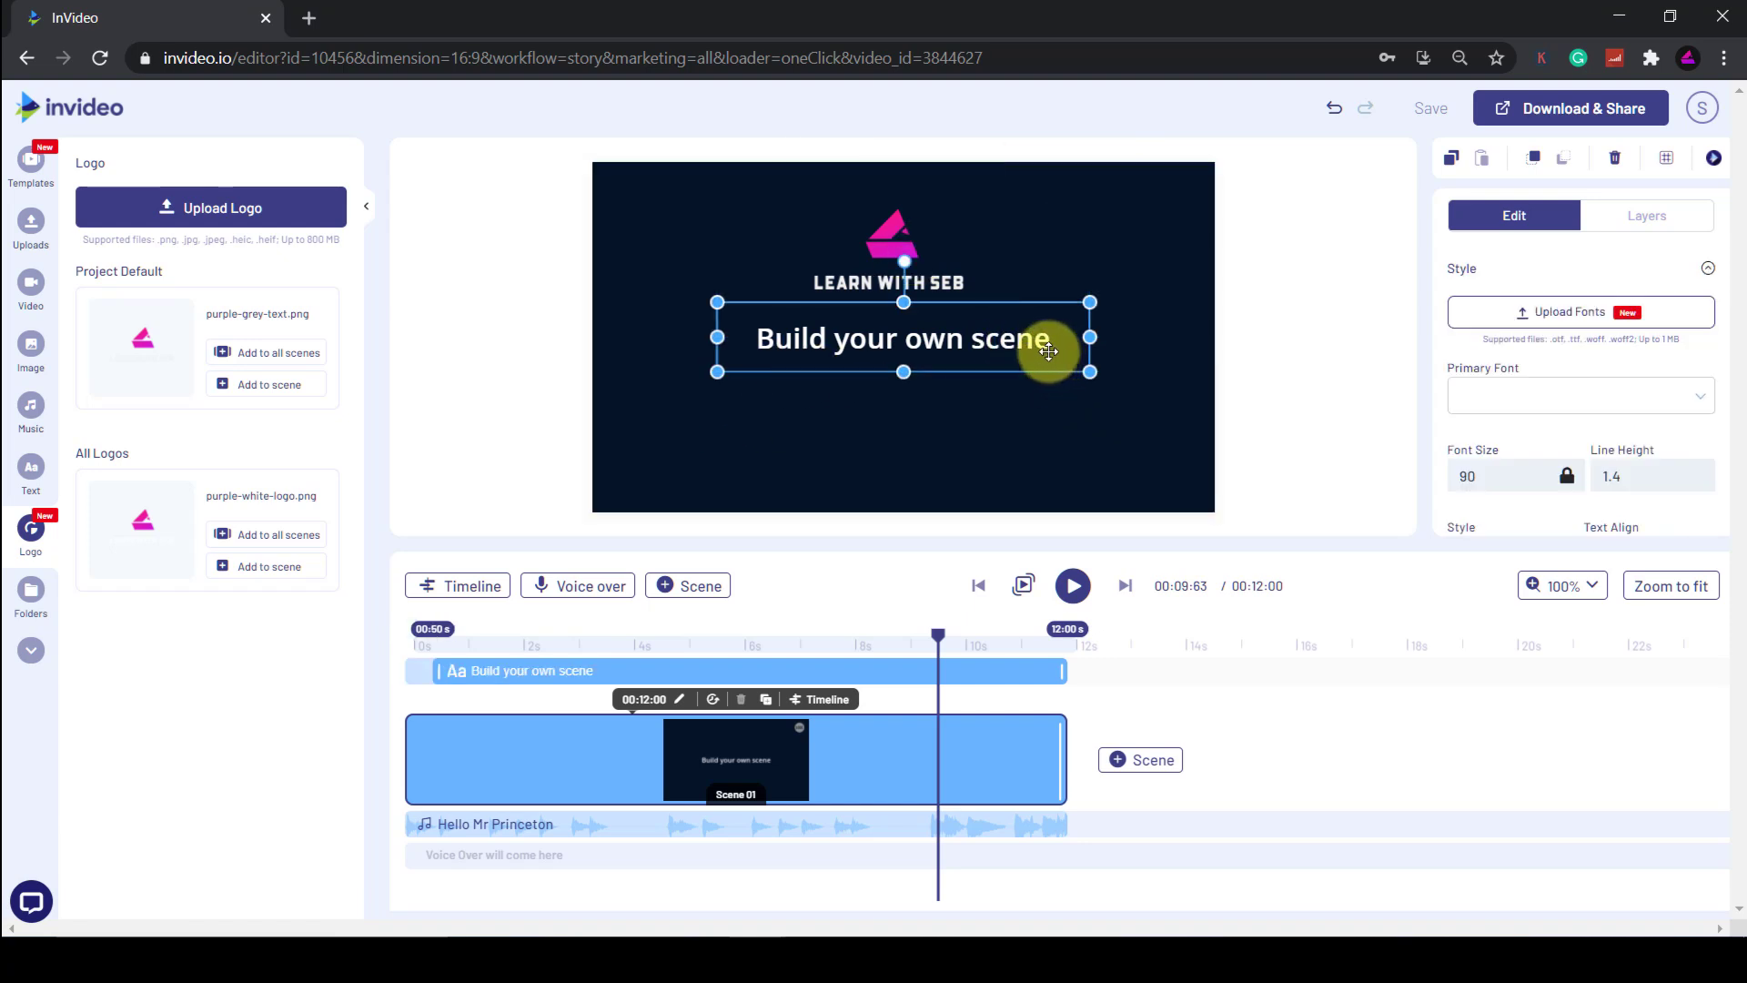
left_click_drag(1024, 350, 999, 385)
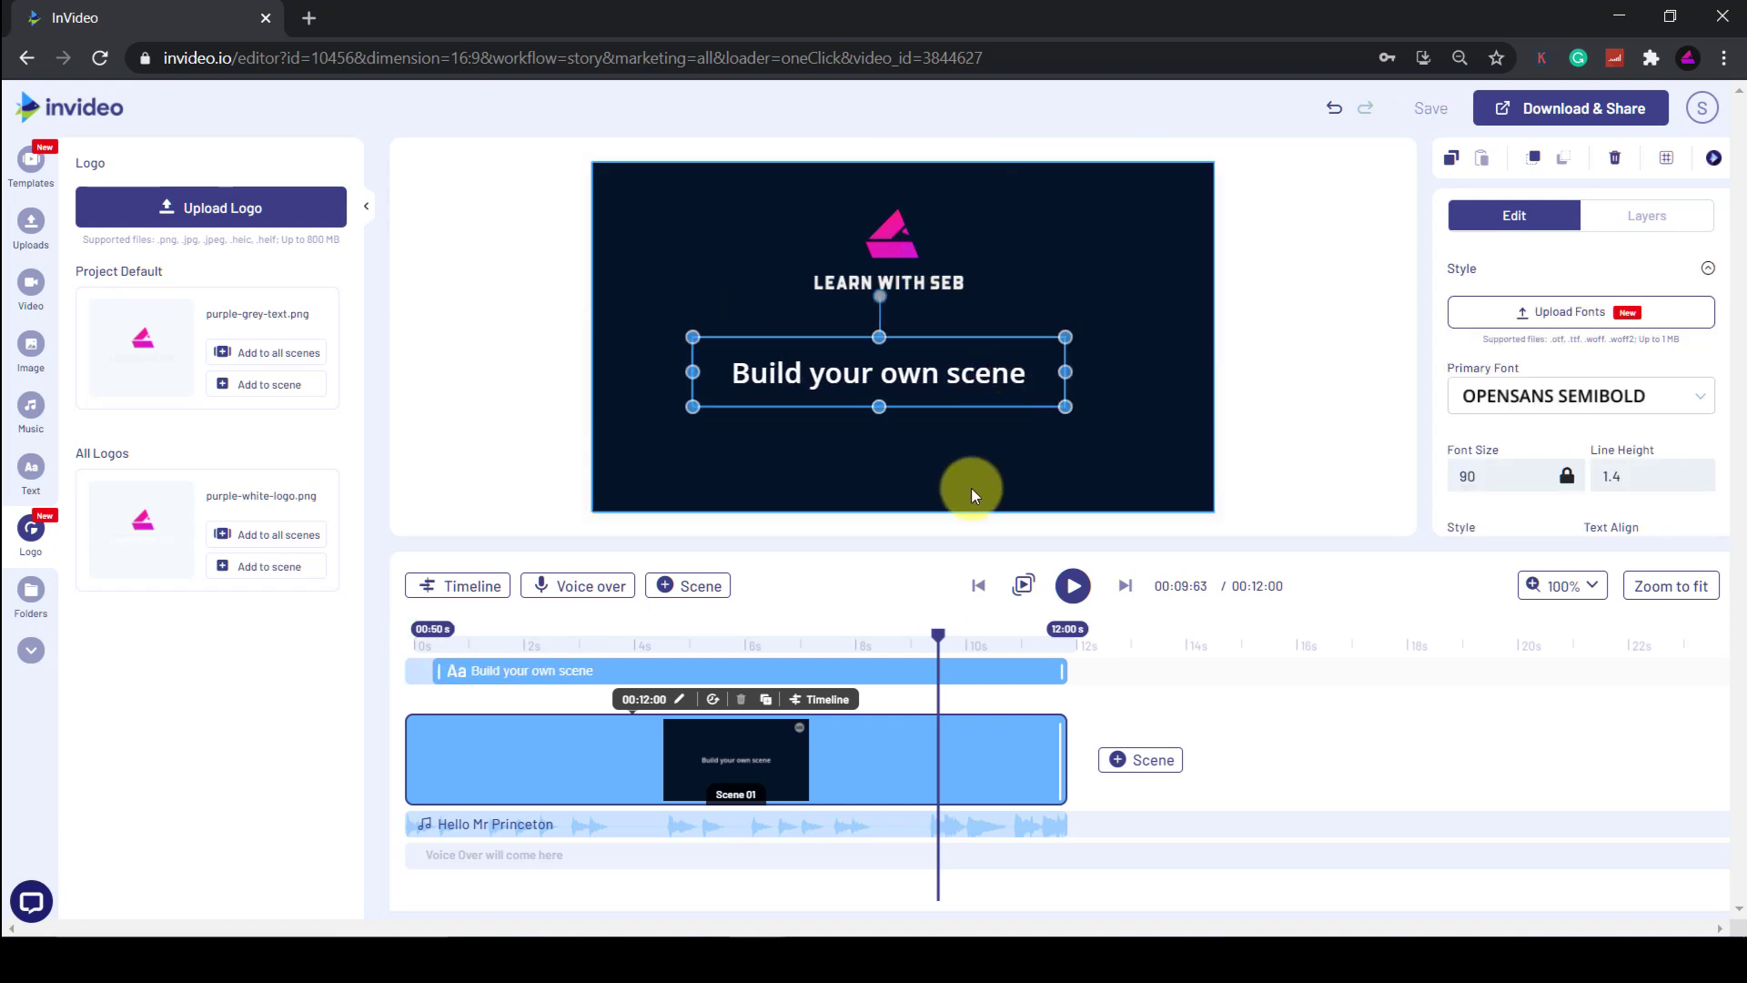
key("Delete")
left_click_drag(892, 280, 894, 368)
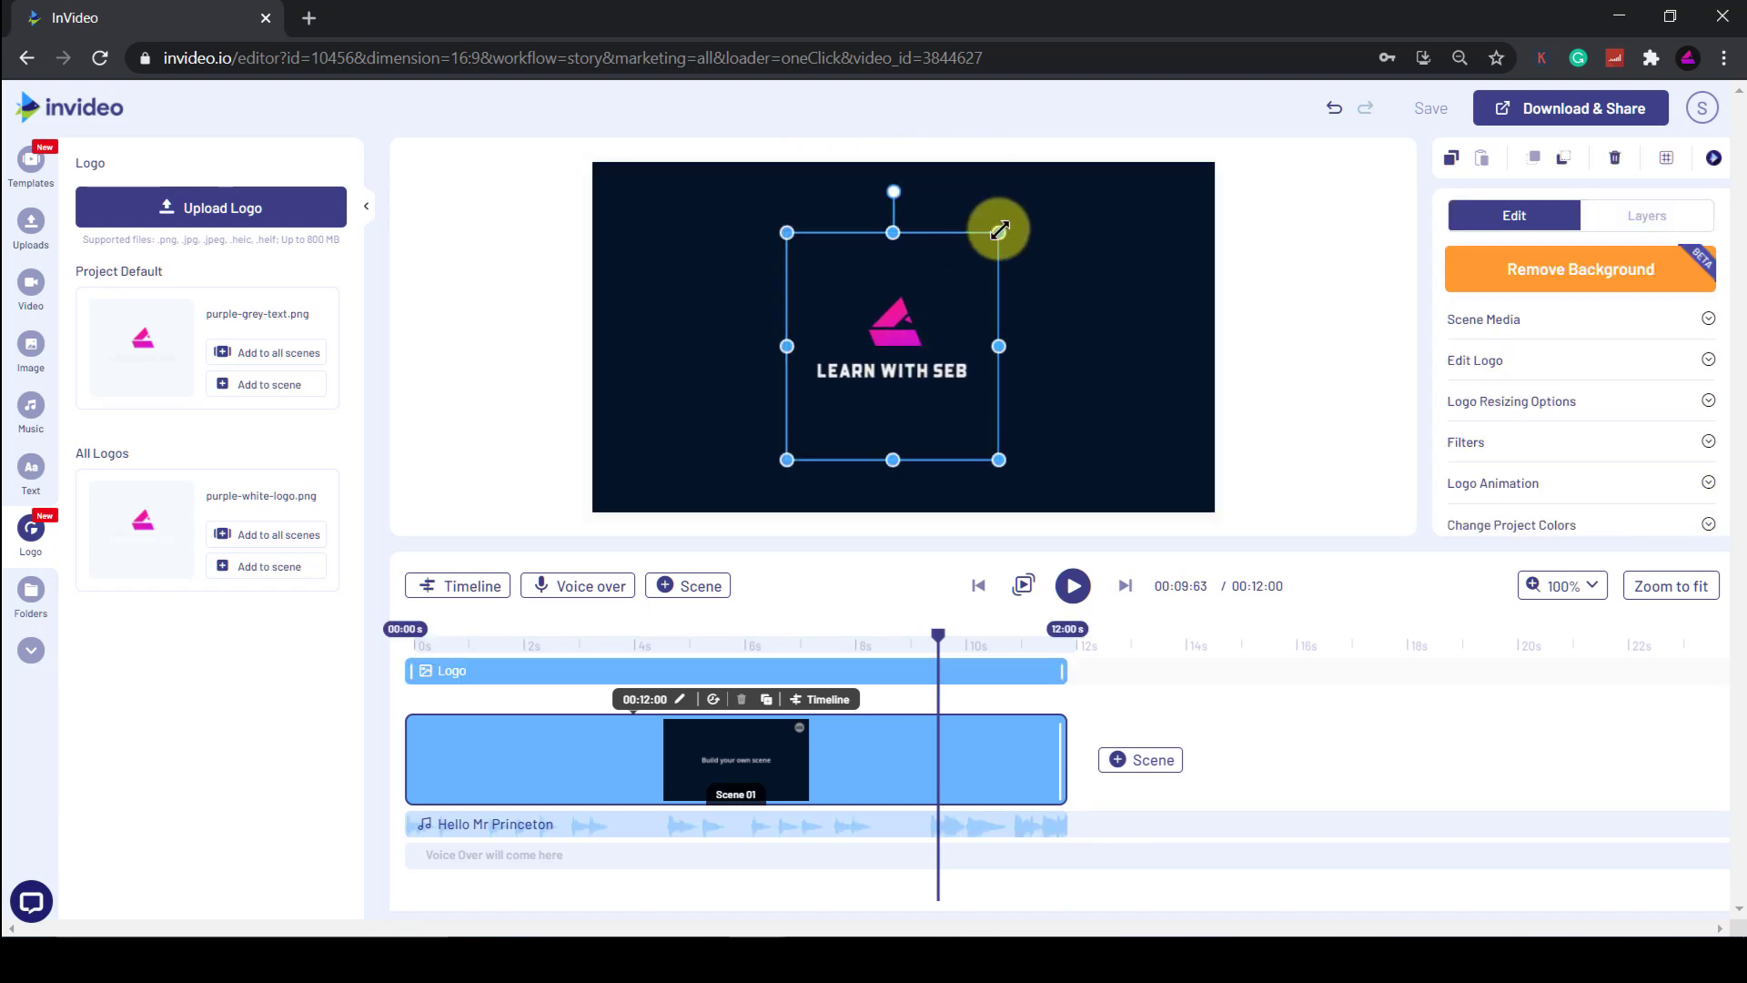
left_click_drag(999, 230, 1111, 183)
left_click_drag(928, 281, 901, 318)
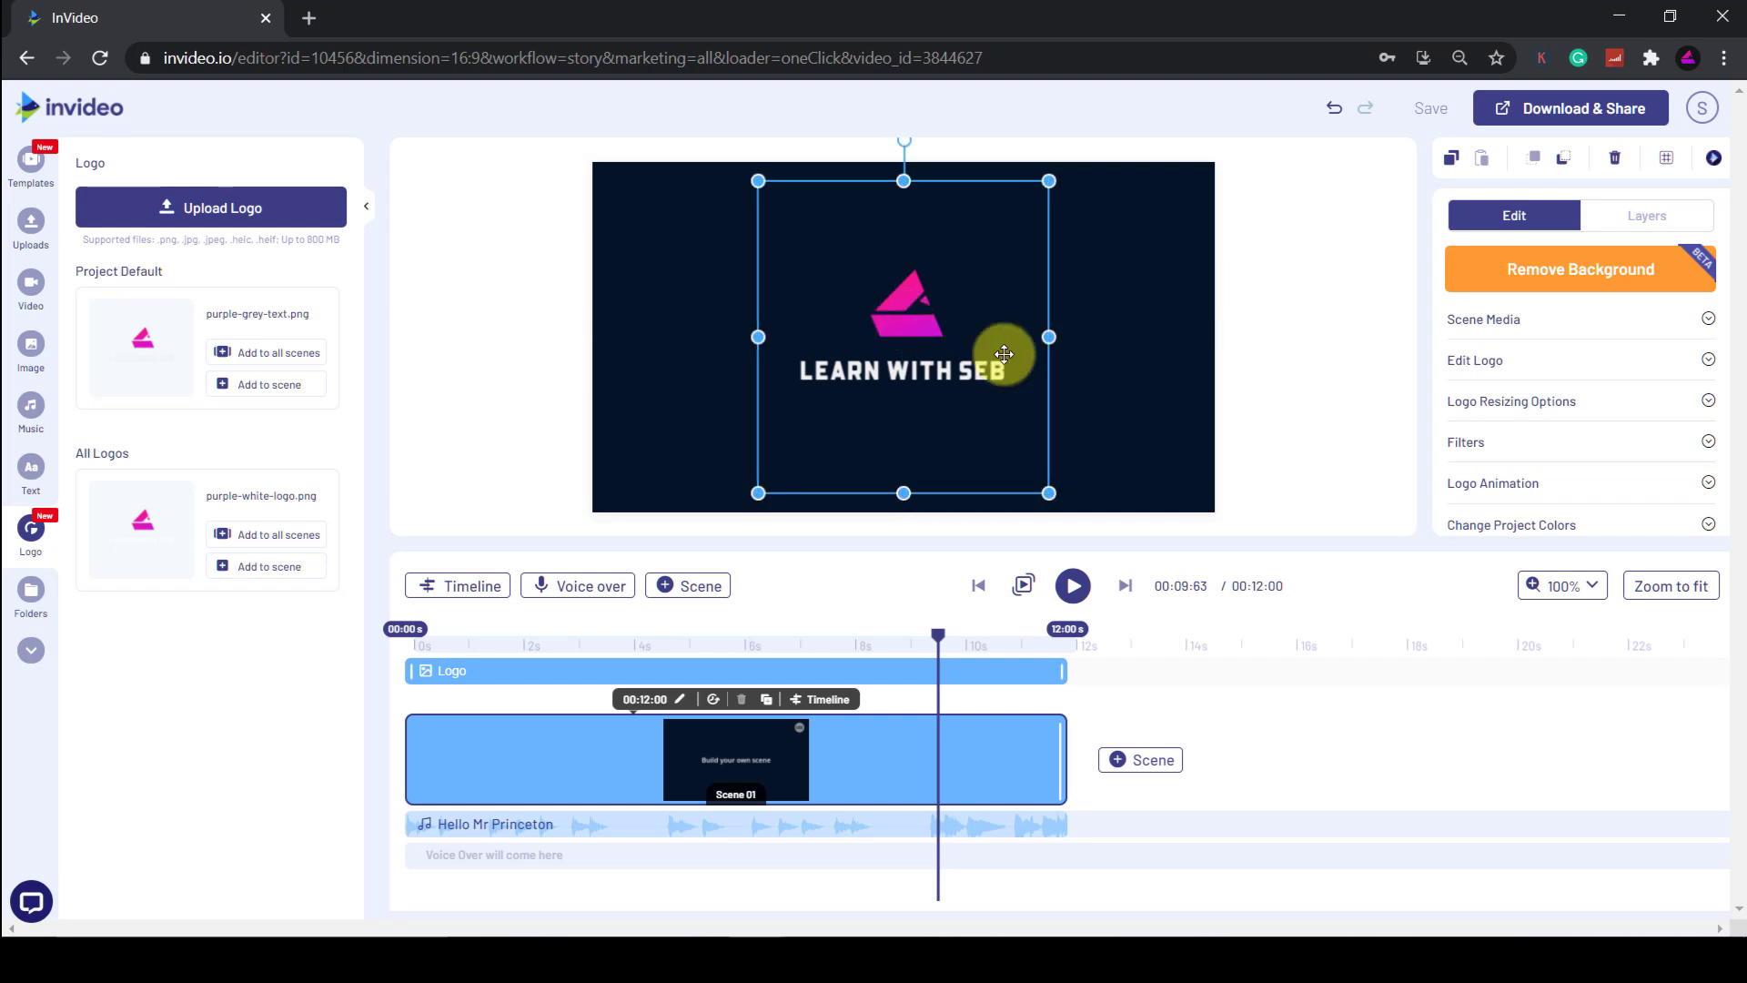
Select the logo and expand its animation settings.
left_click(1268, 391)
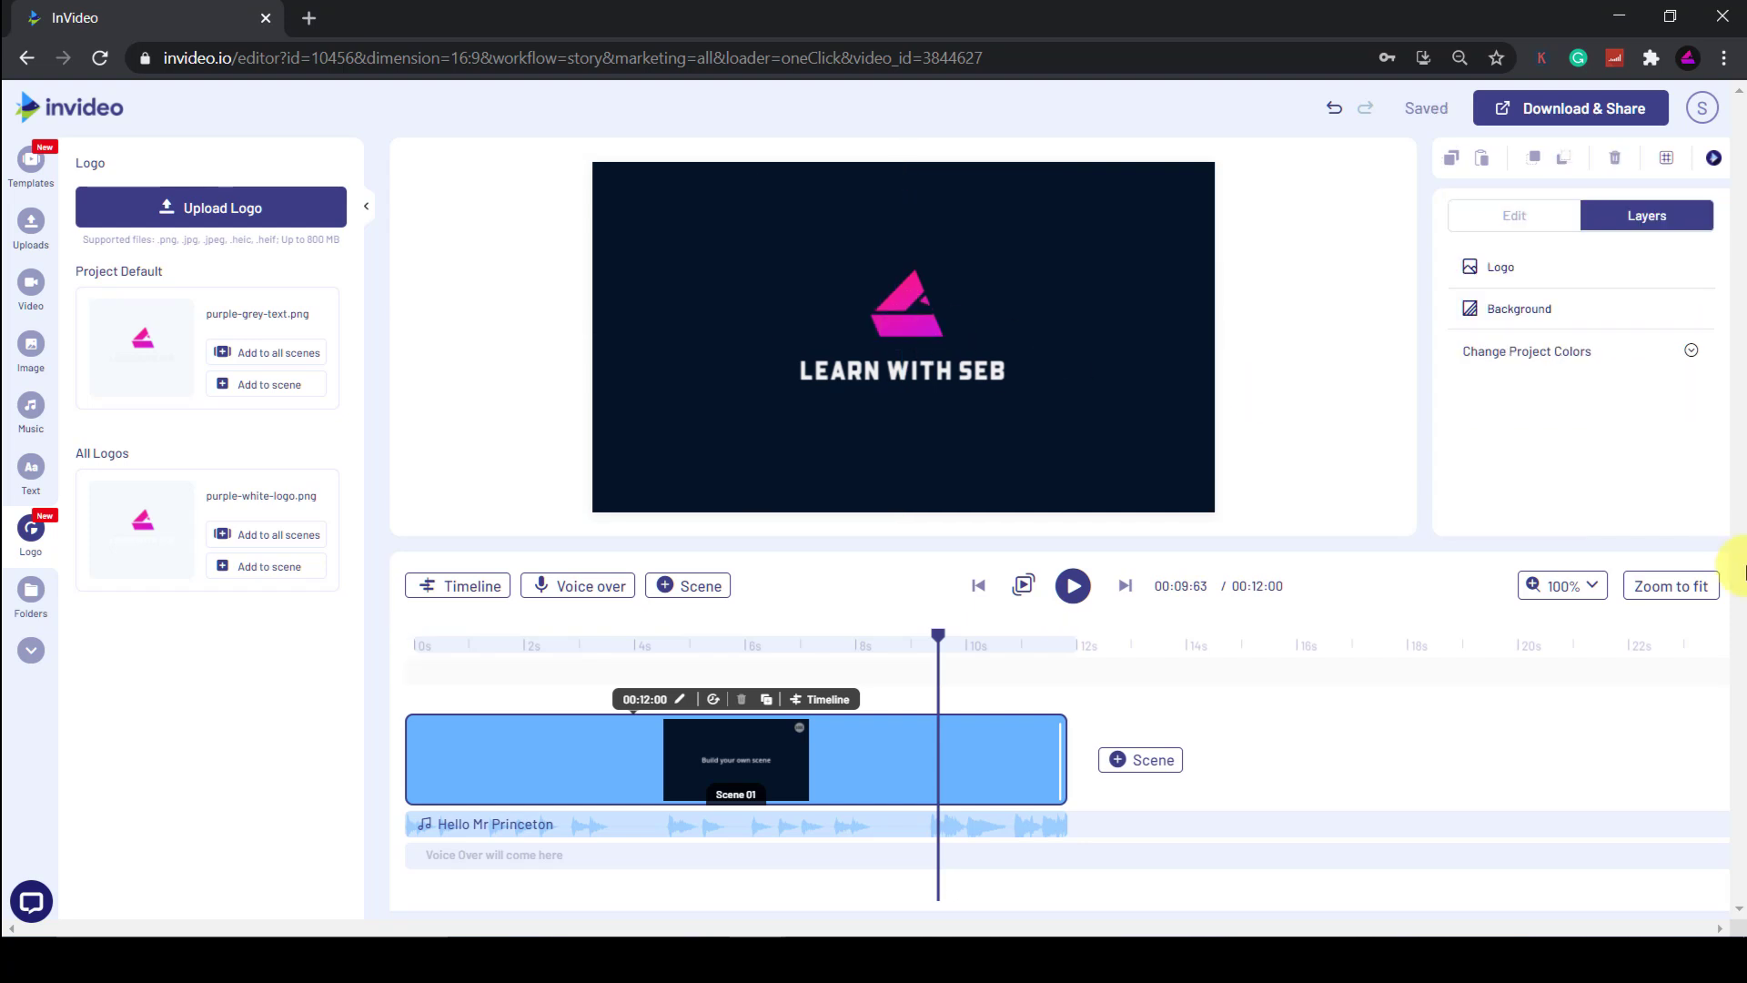
left_click(905, 373)
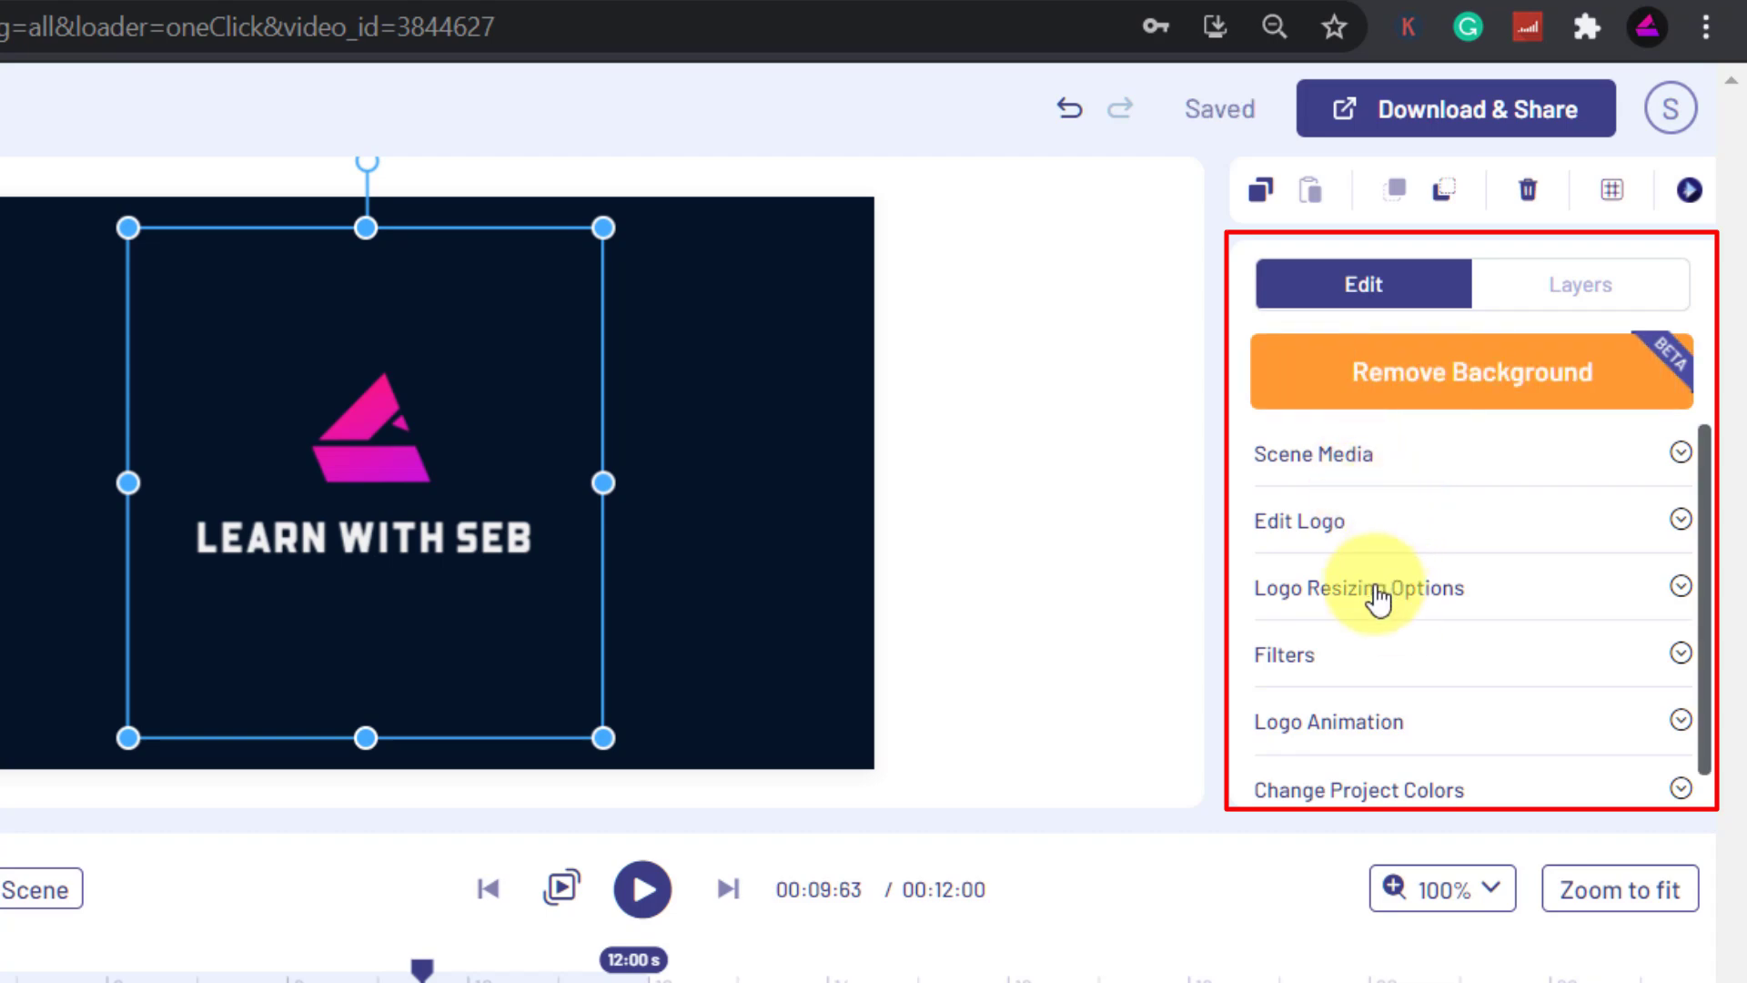
scroll(1375, 642, "down", 1)
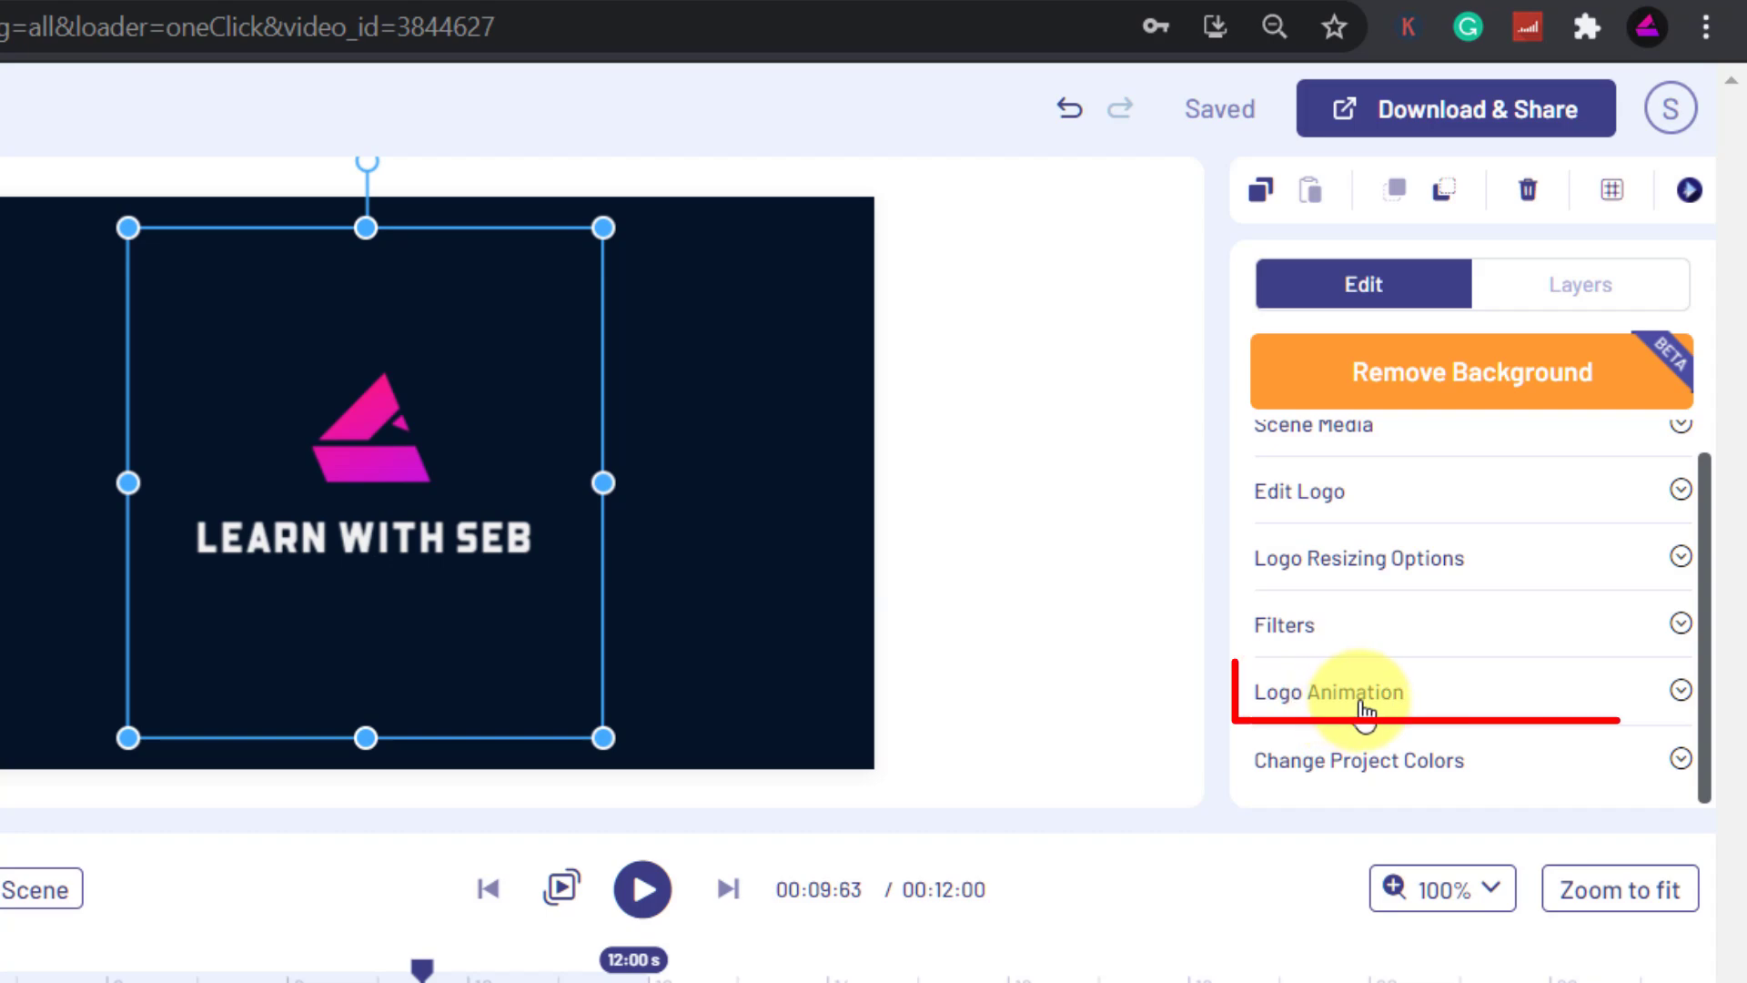
left_click(1340, 696)
scroll(1481, 587, "down", 3)
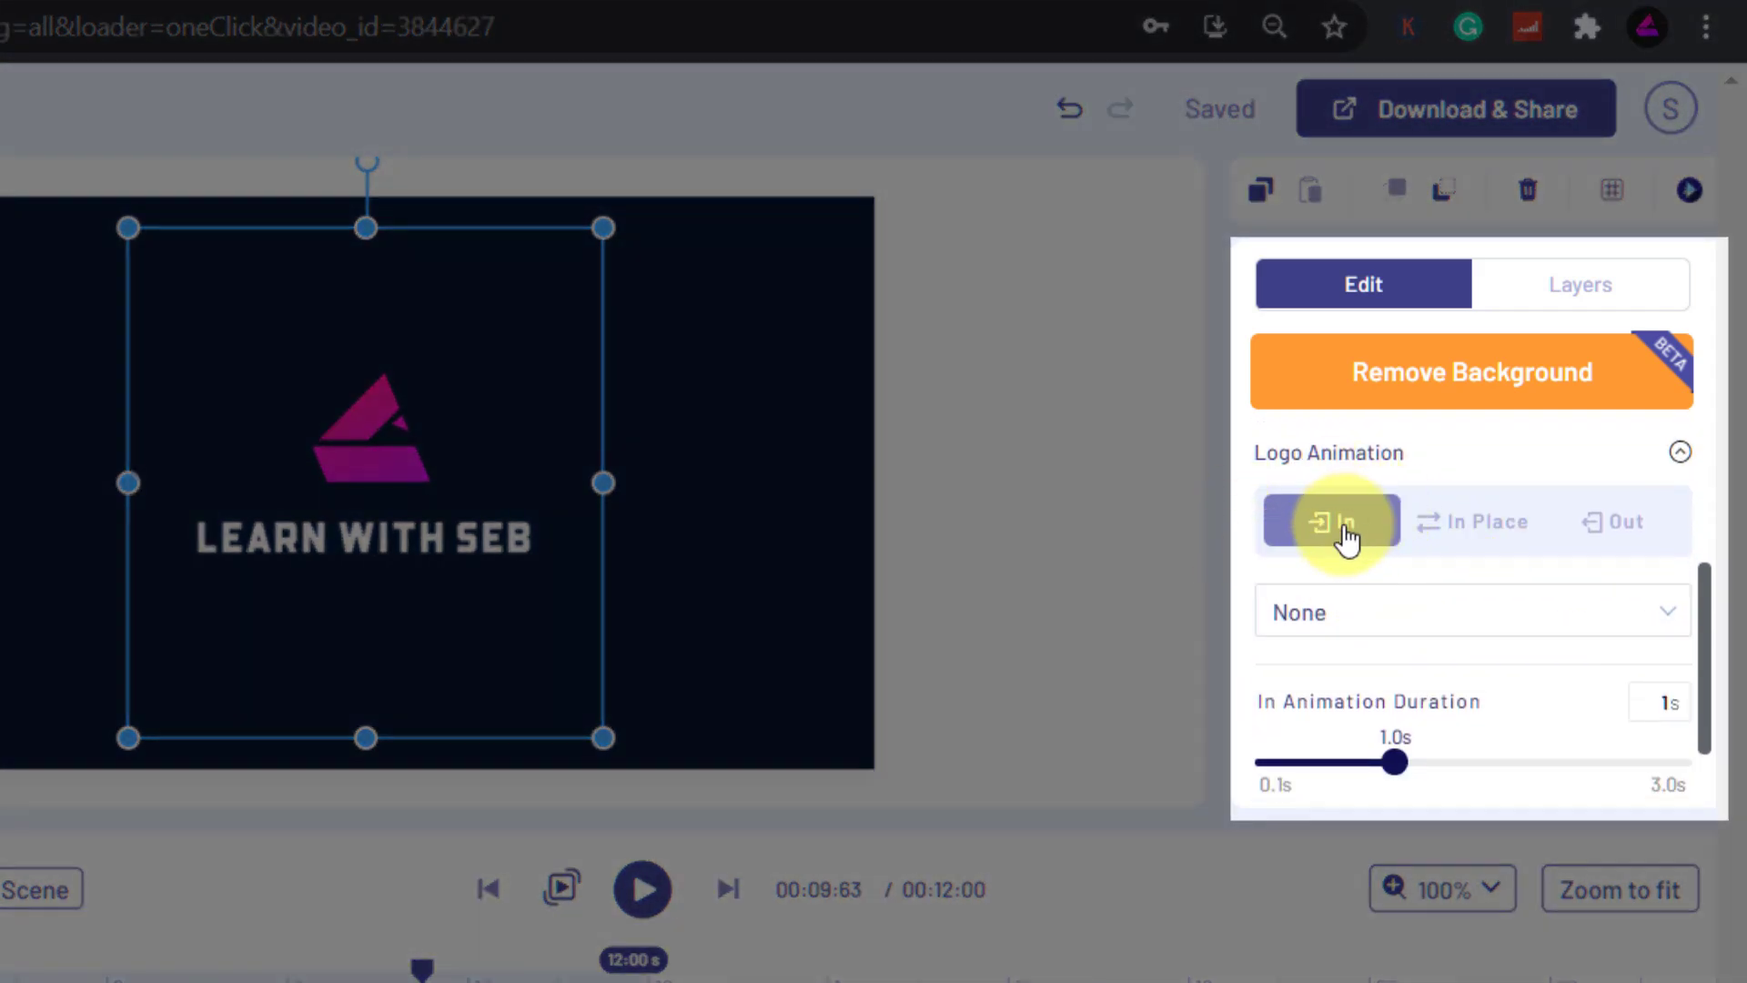
scroll(1345, 573, "down", 1)
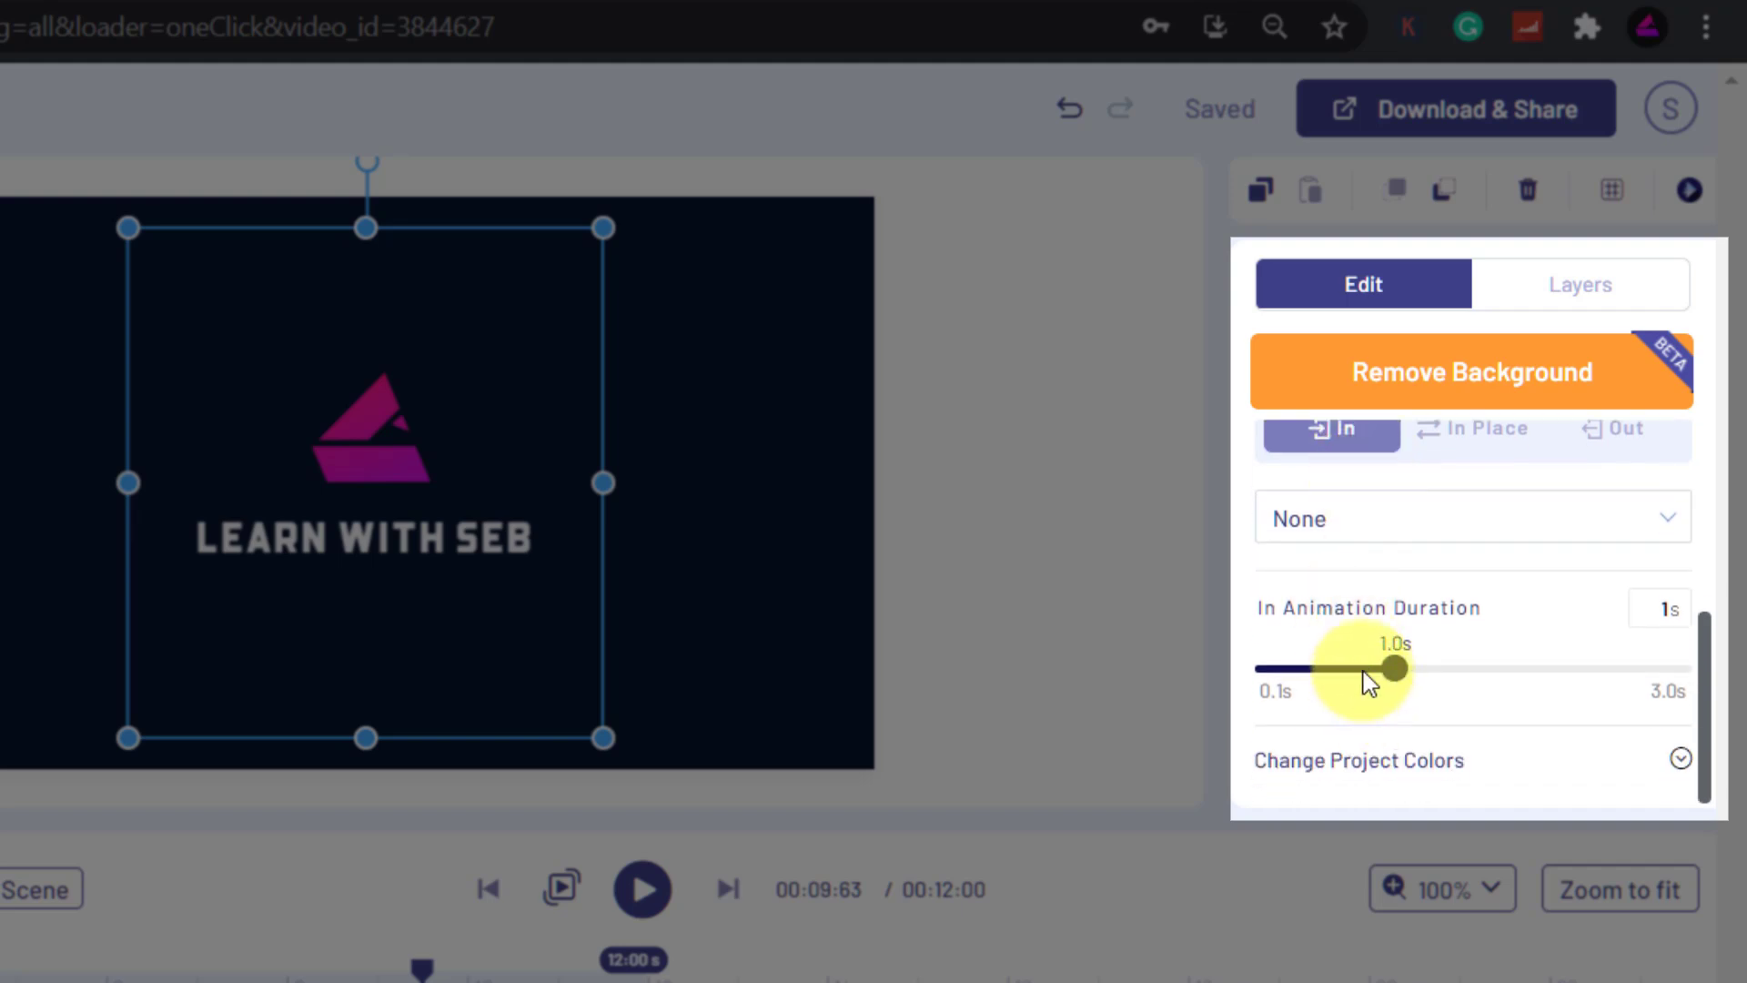
Choose the Fade In entrance animation and set its duration to 1.4 seconds.
left_click(1362, 531)
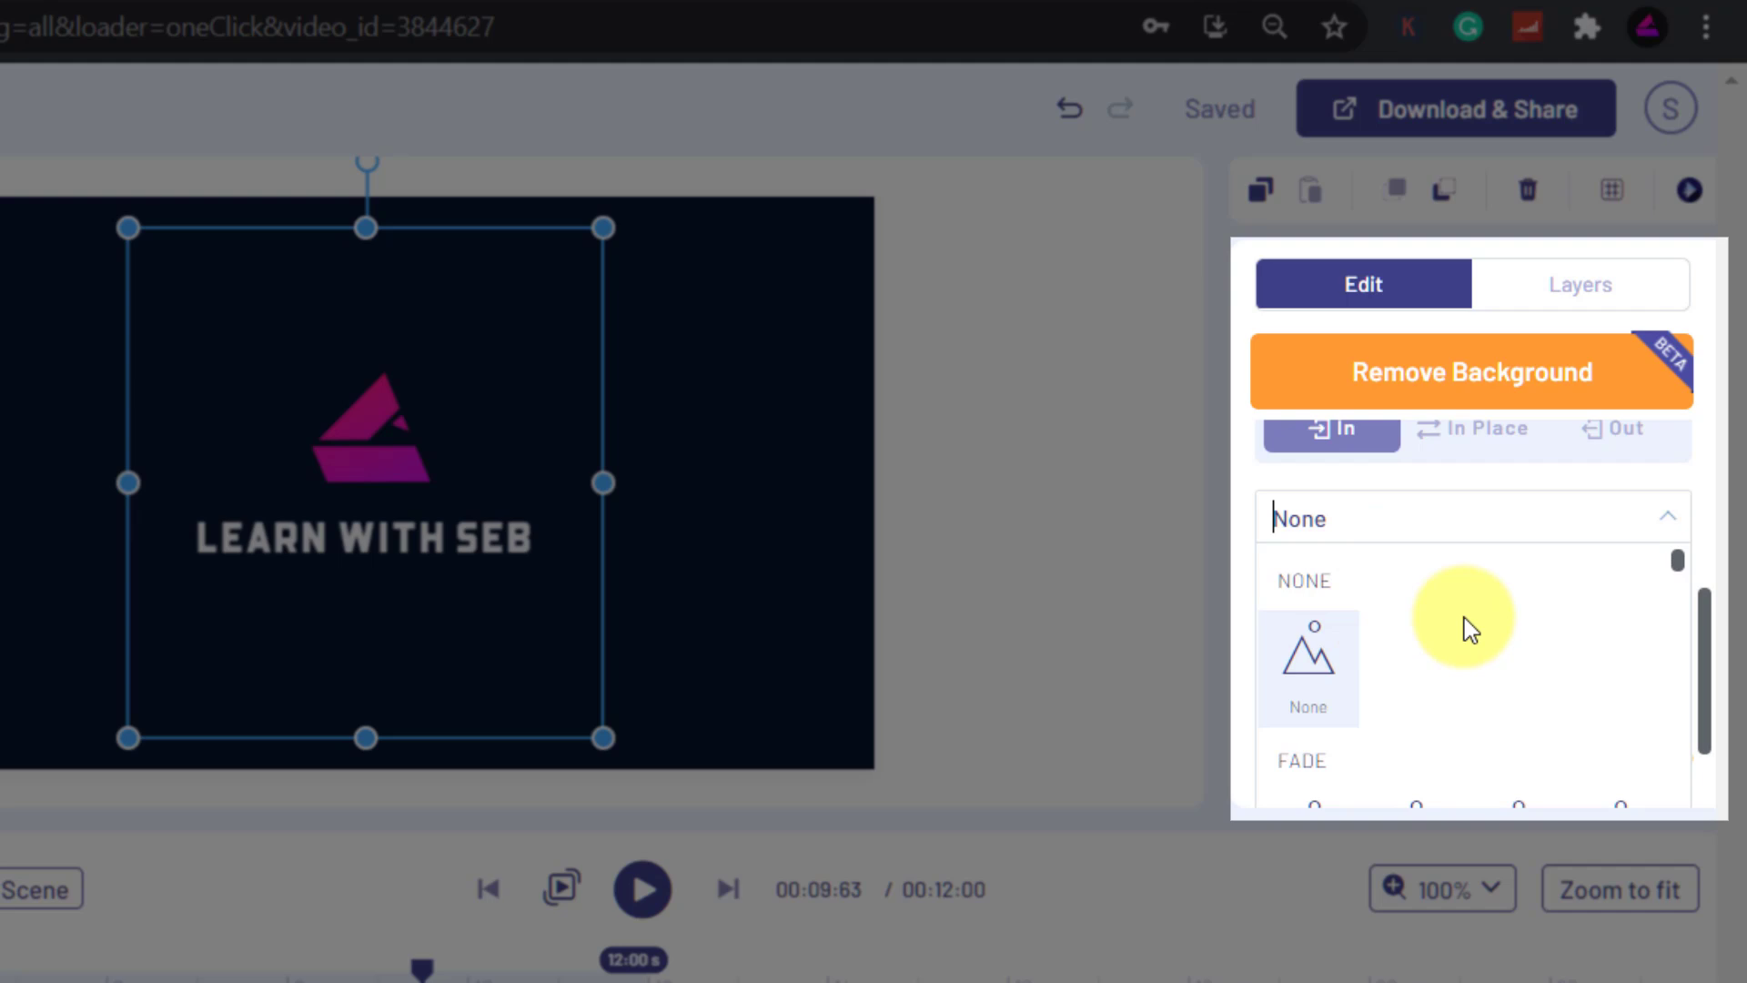
scroll(1465, 618, "down", 2)
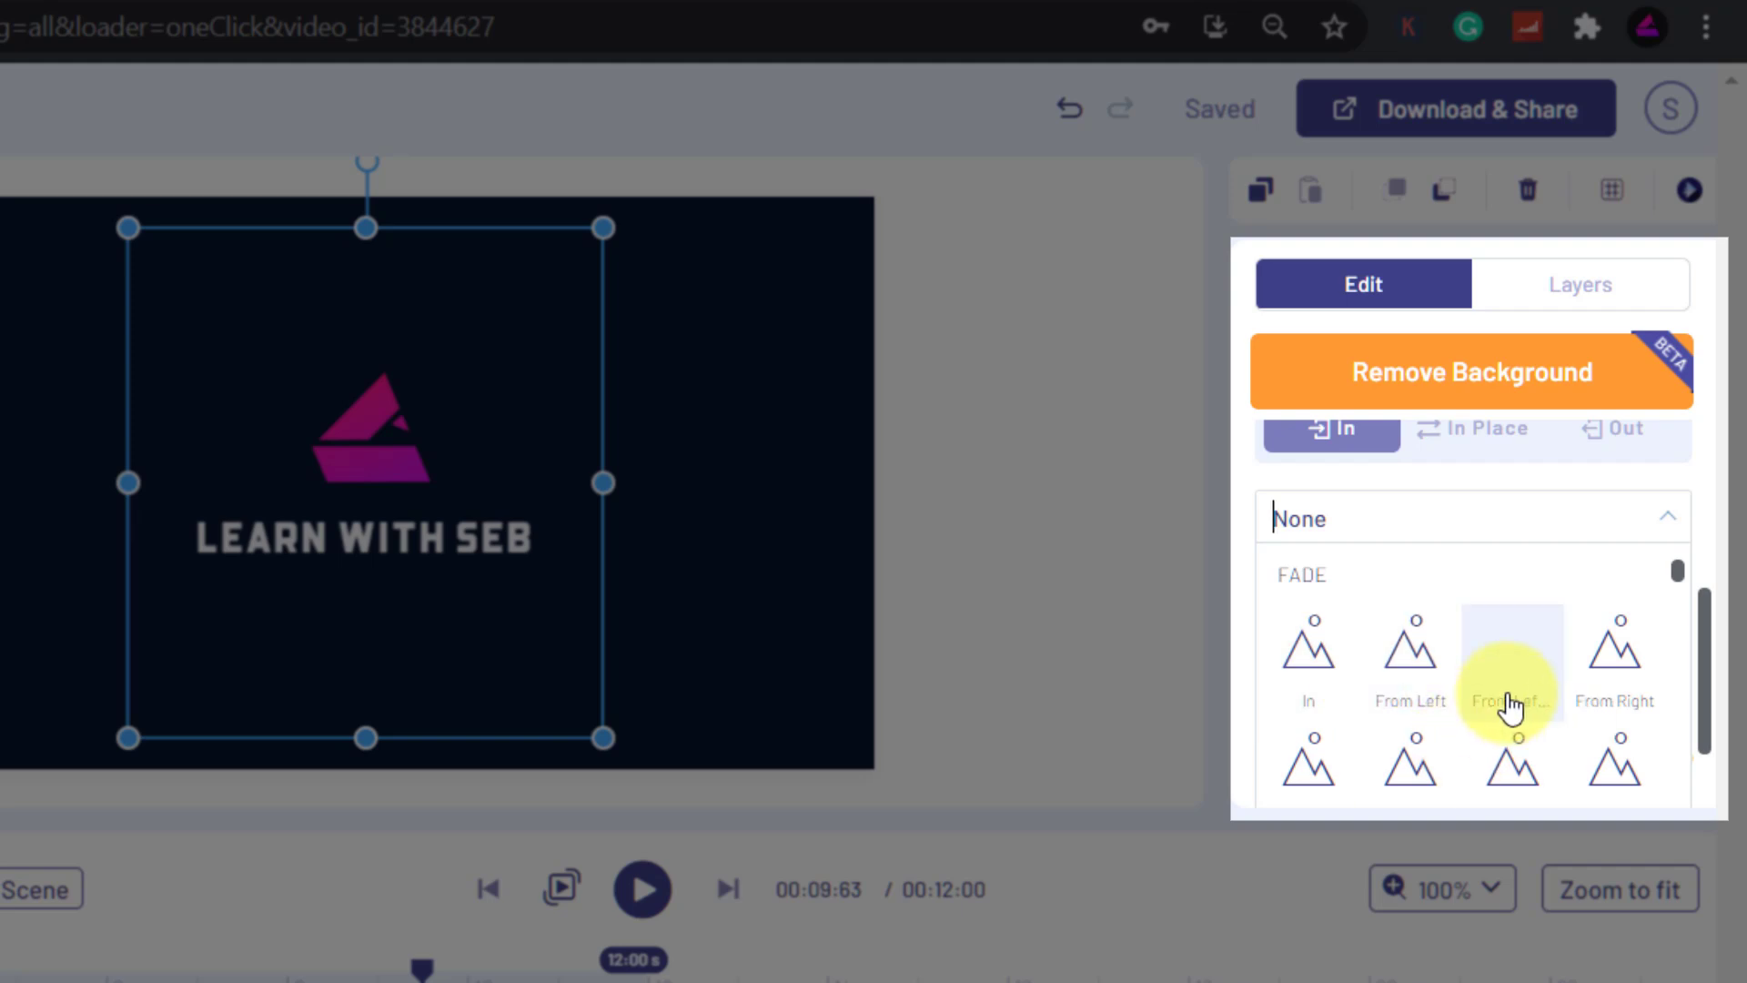
scroll(1522, 621, "down", 3)
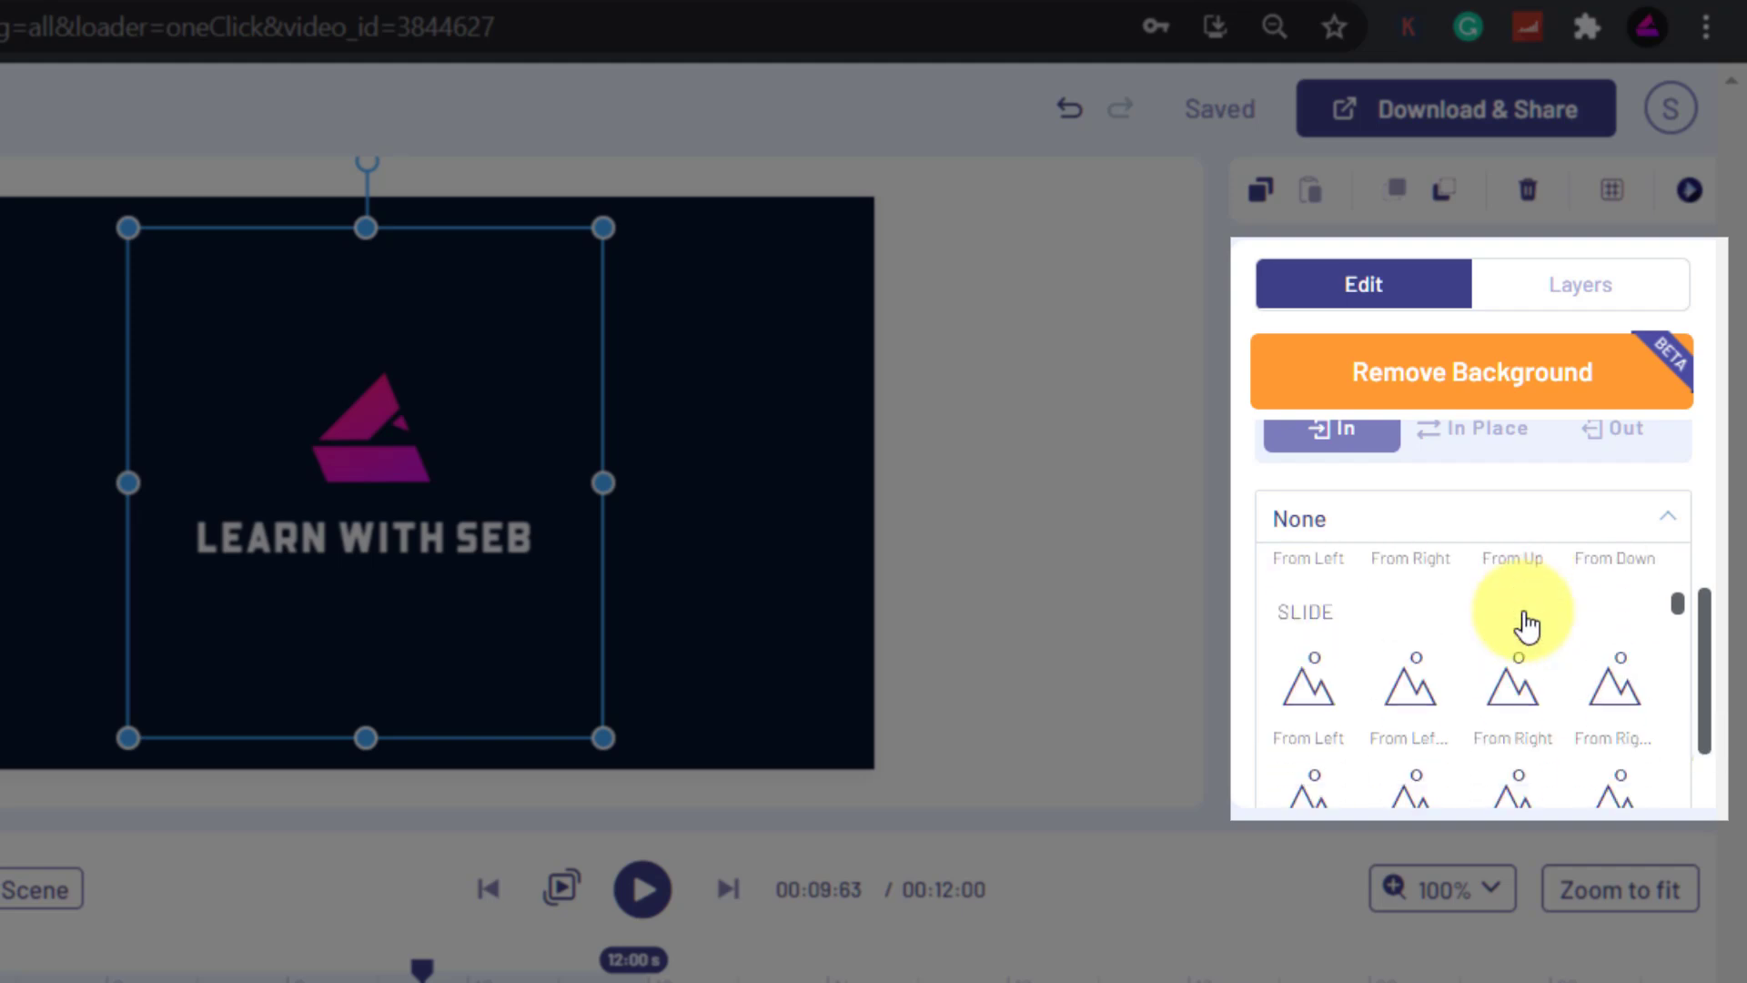
scroll(1529, 626, "down", 3)
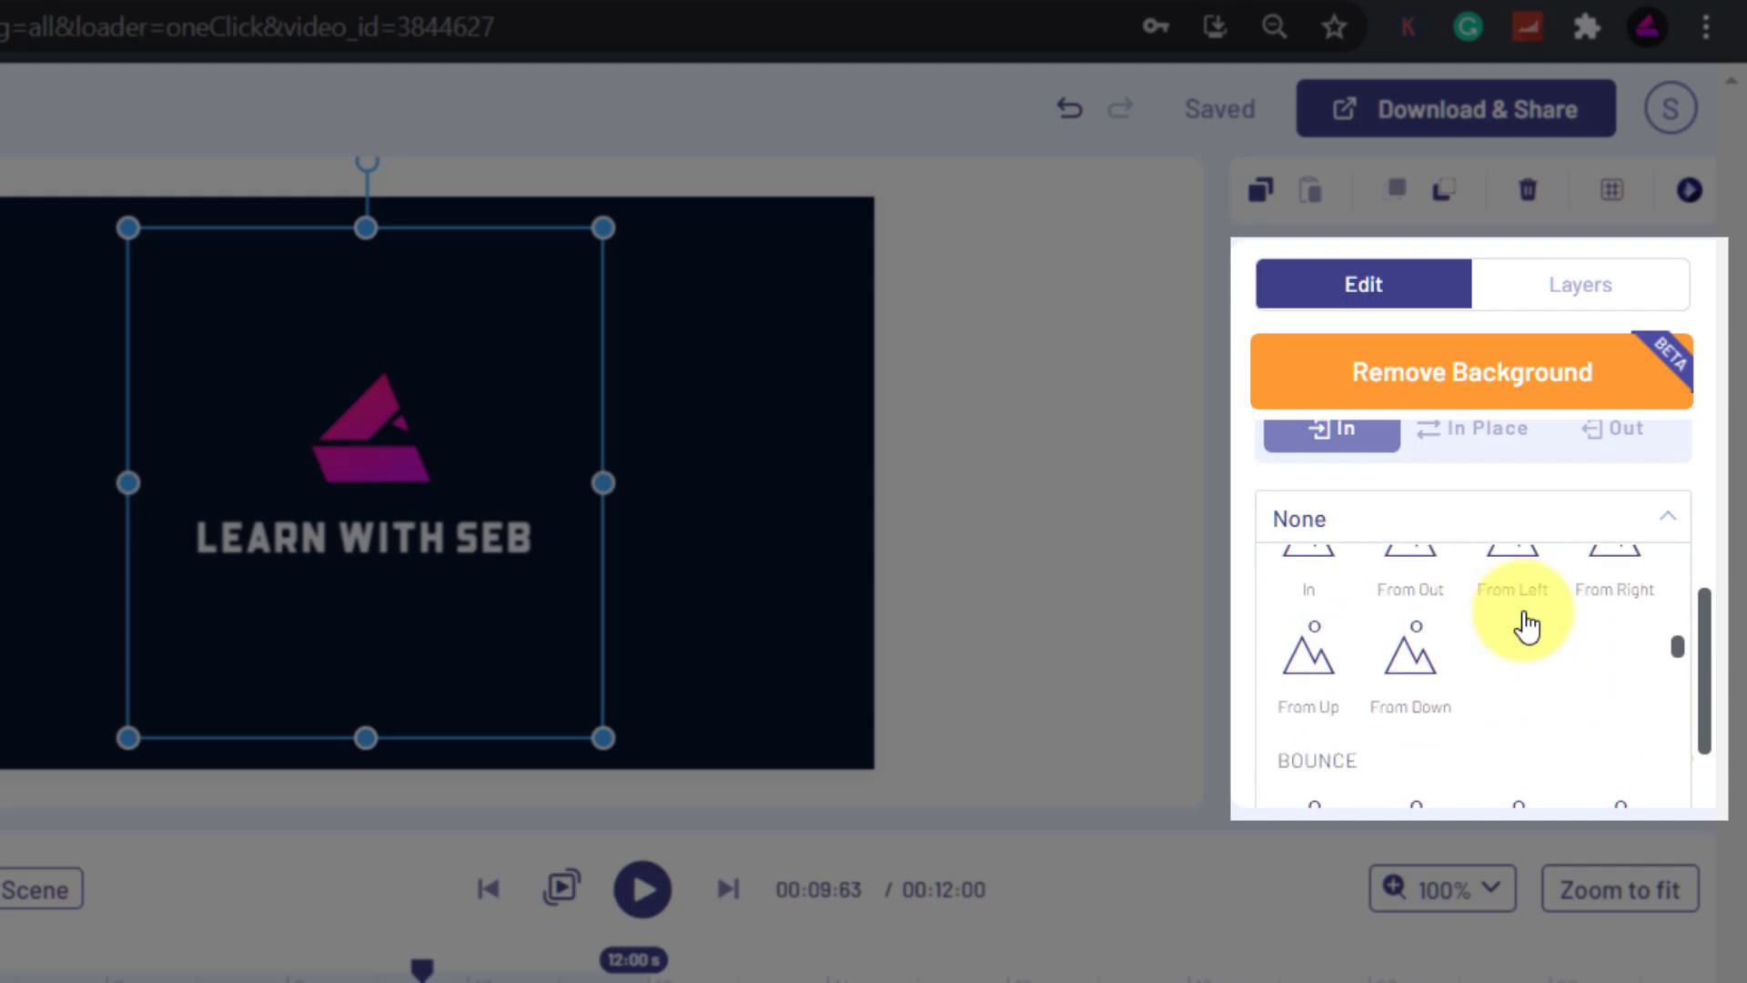
scroll(1520, 628, "down", 2)
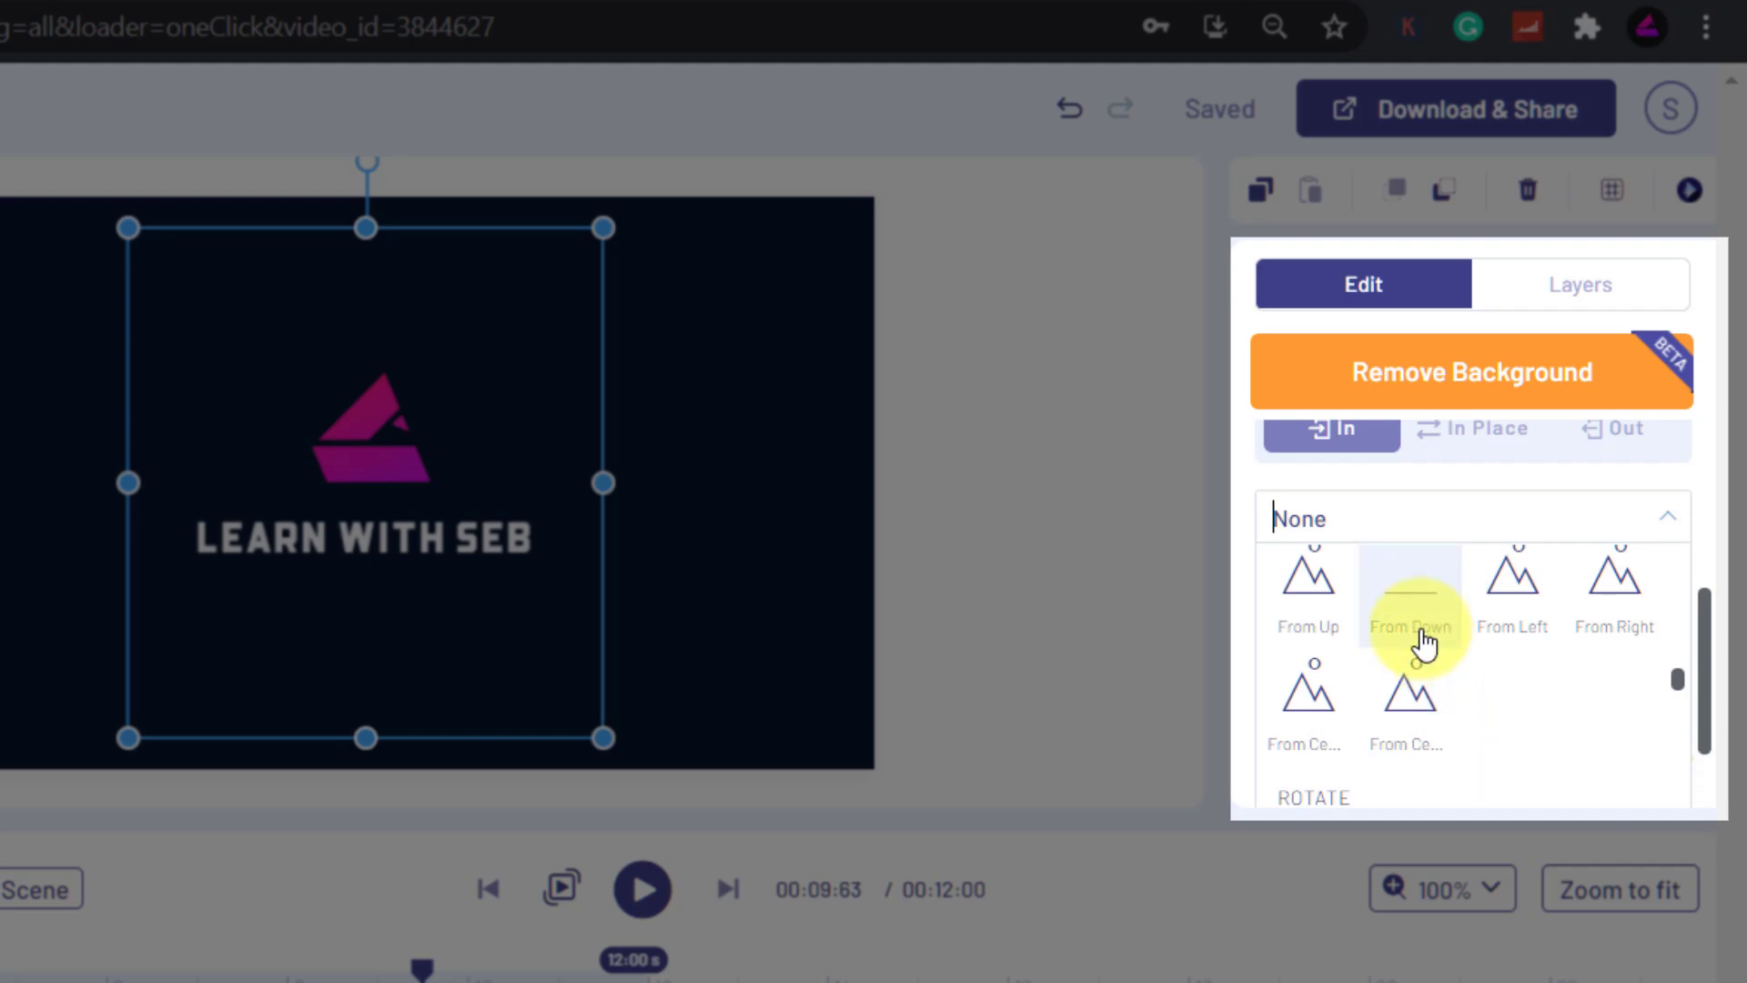
scroll(1547, 719, "down", 5)
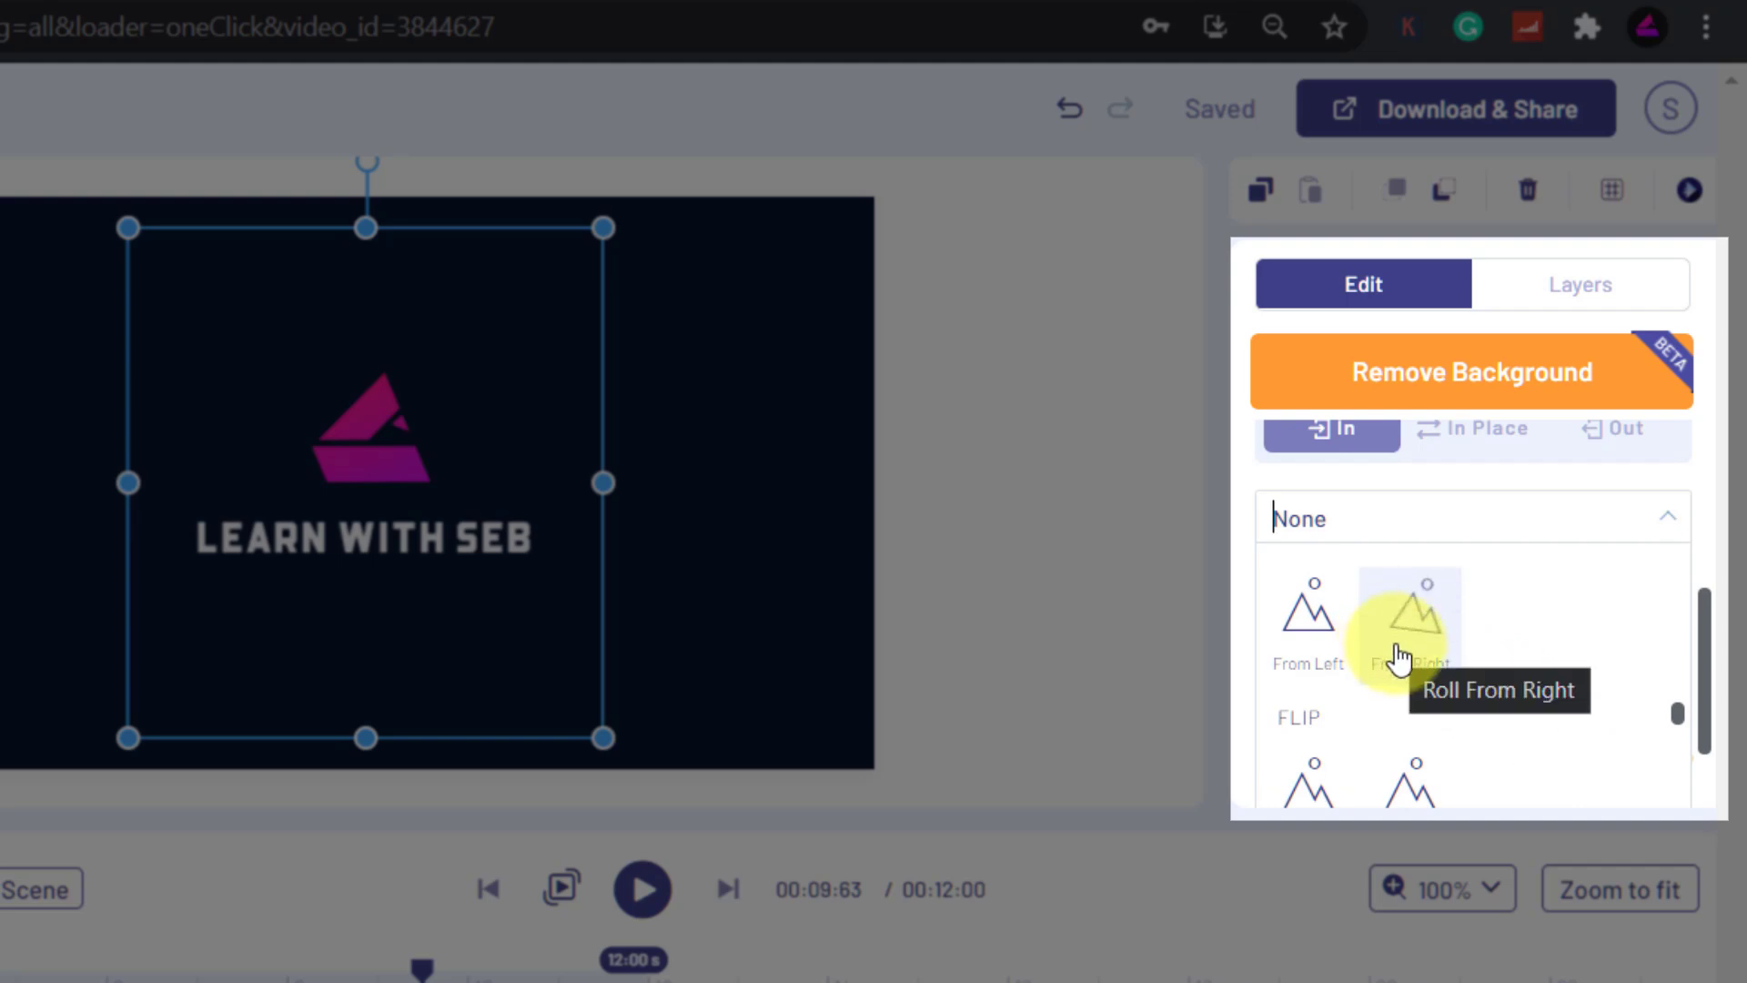
scroll(1543, 687, "up", 8)
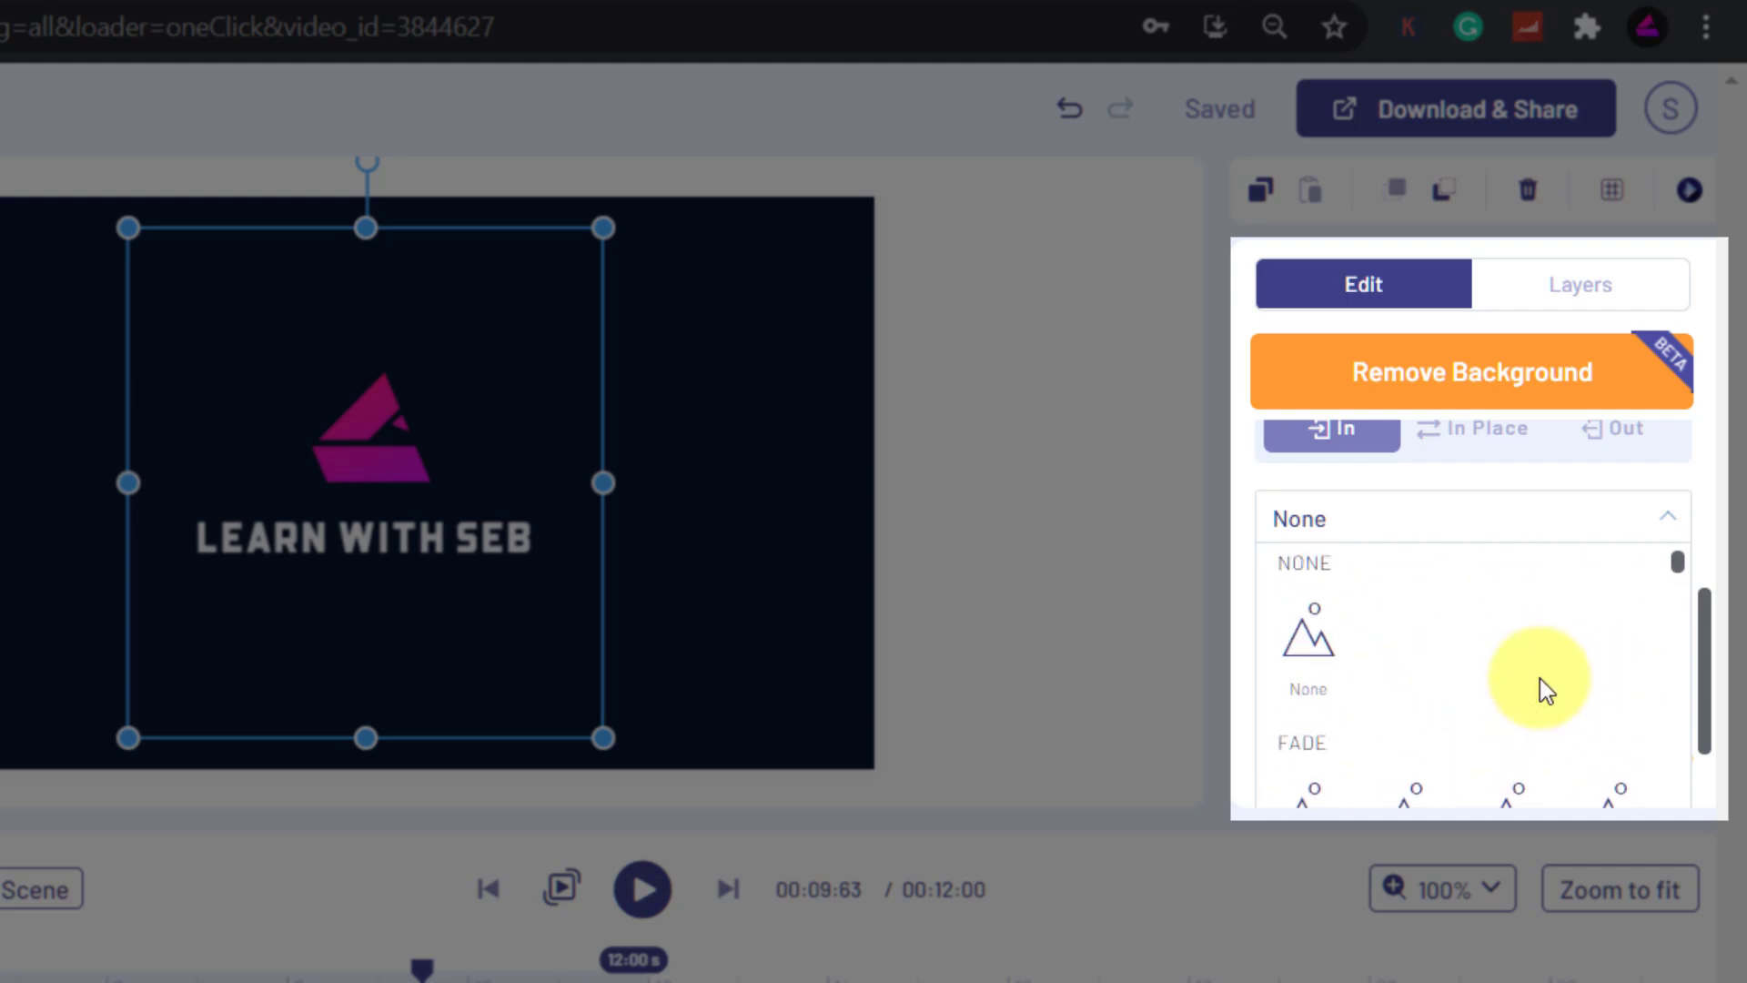
scroll(1401, 669, "down", 2)
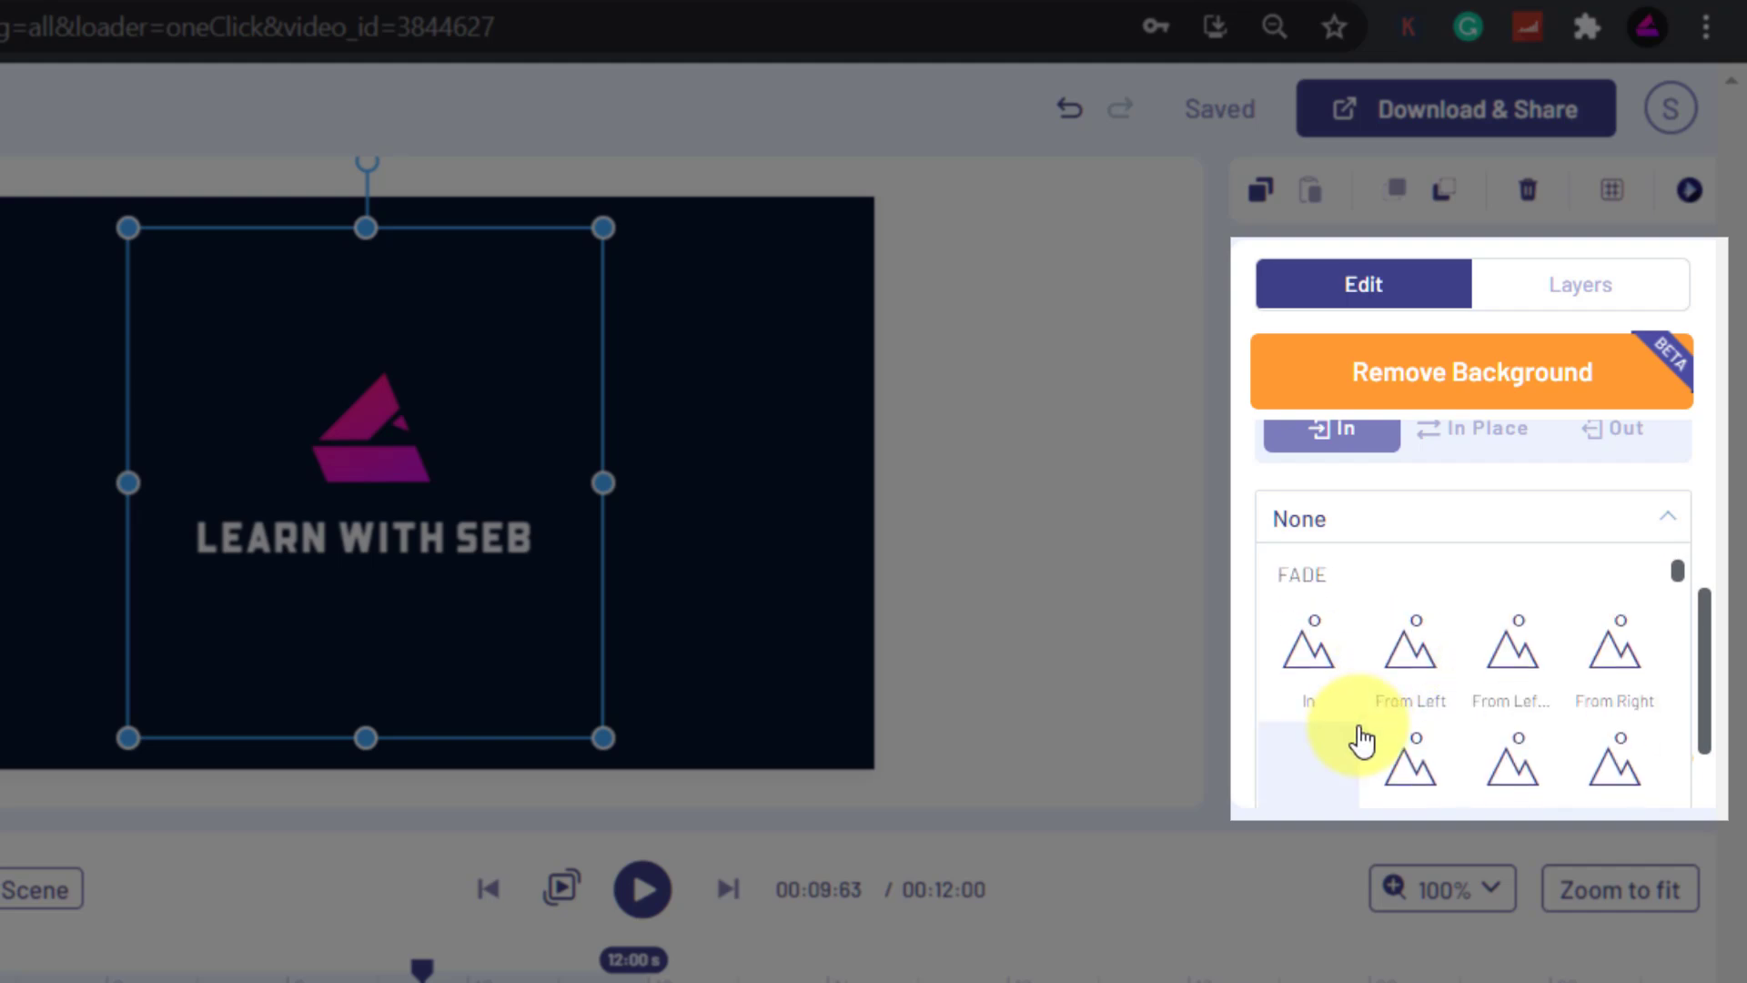
left_click(1325, 675)
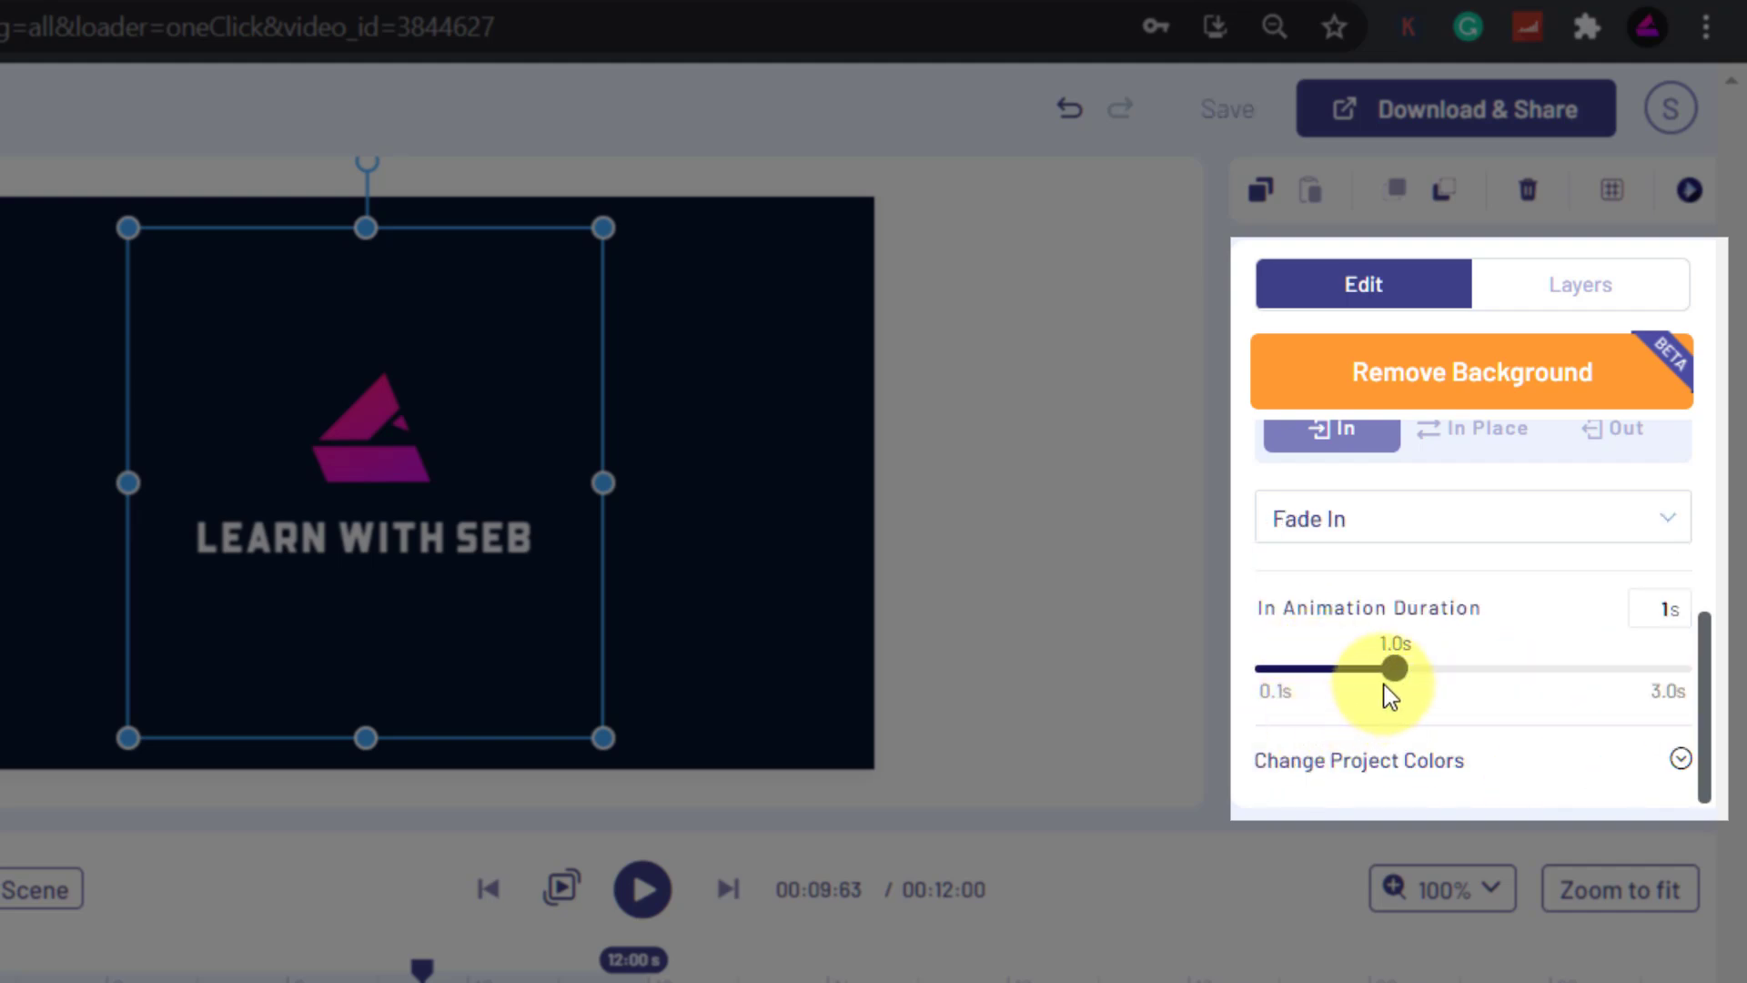
left_click_drag(1387, 679, 1454, 697)
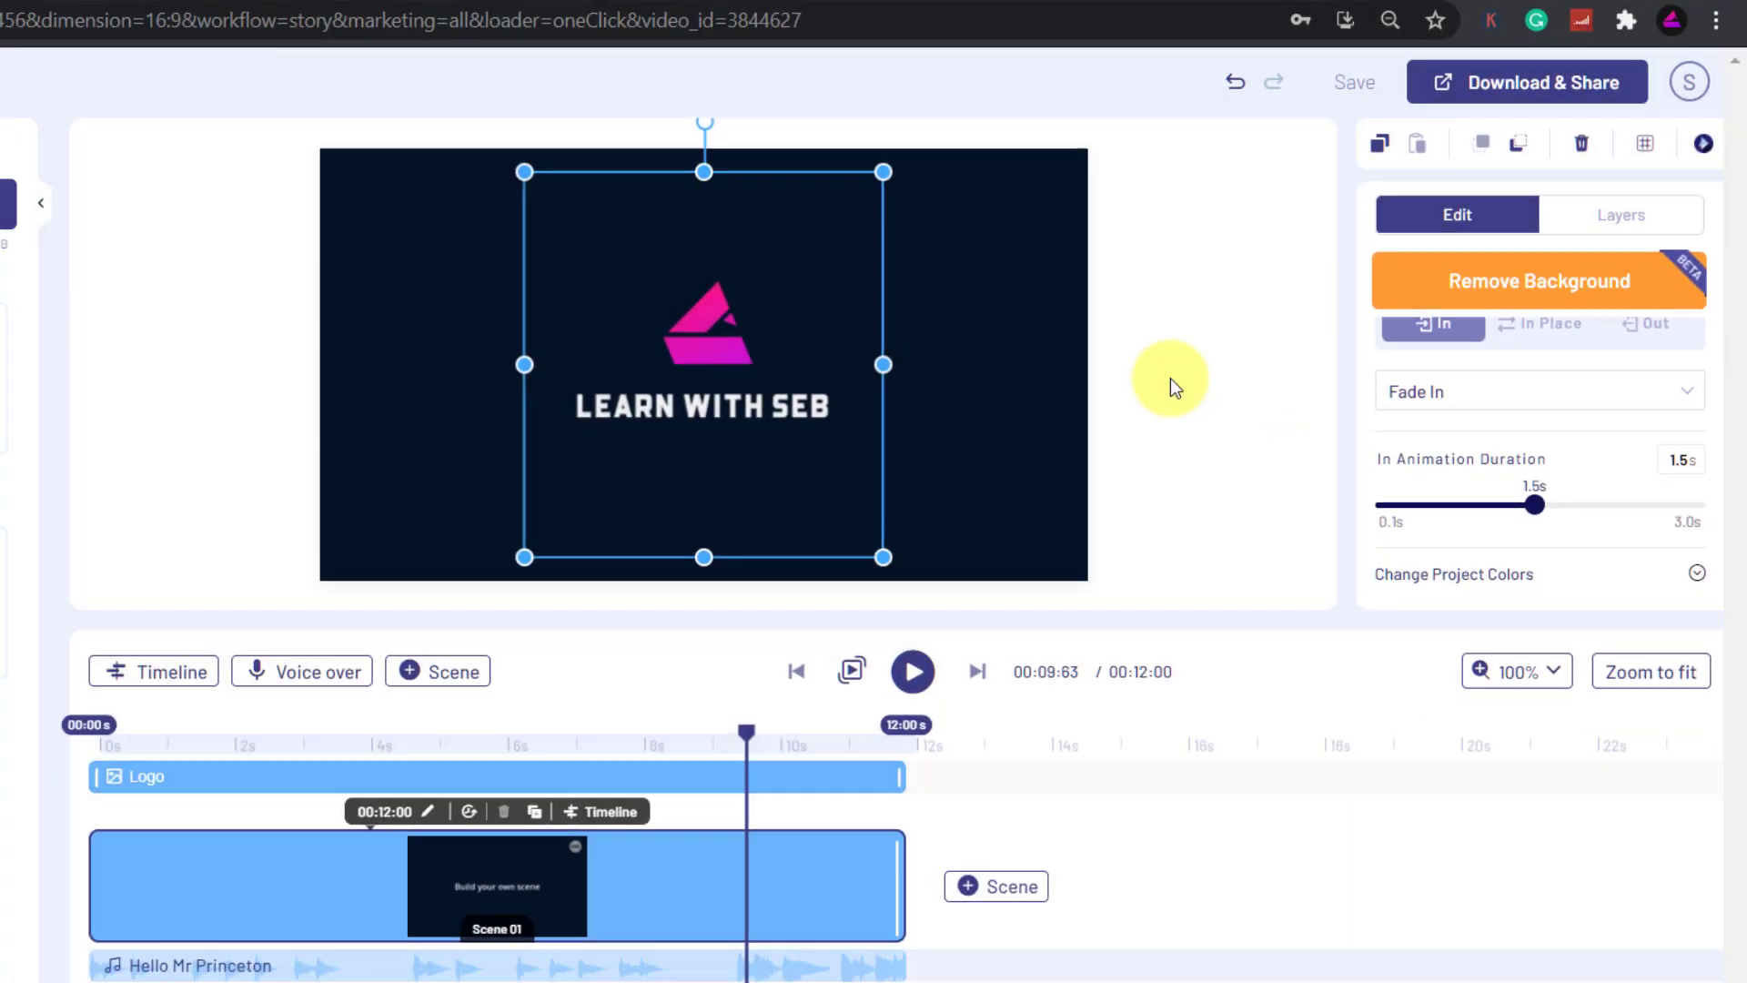
left_click(1186, 368)
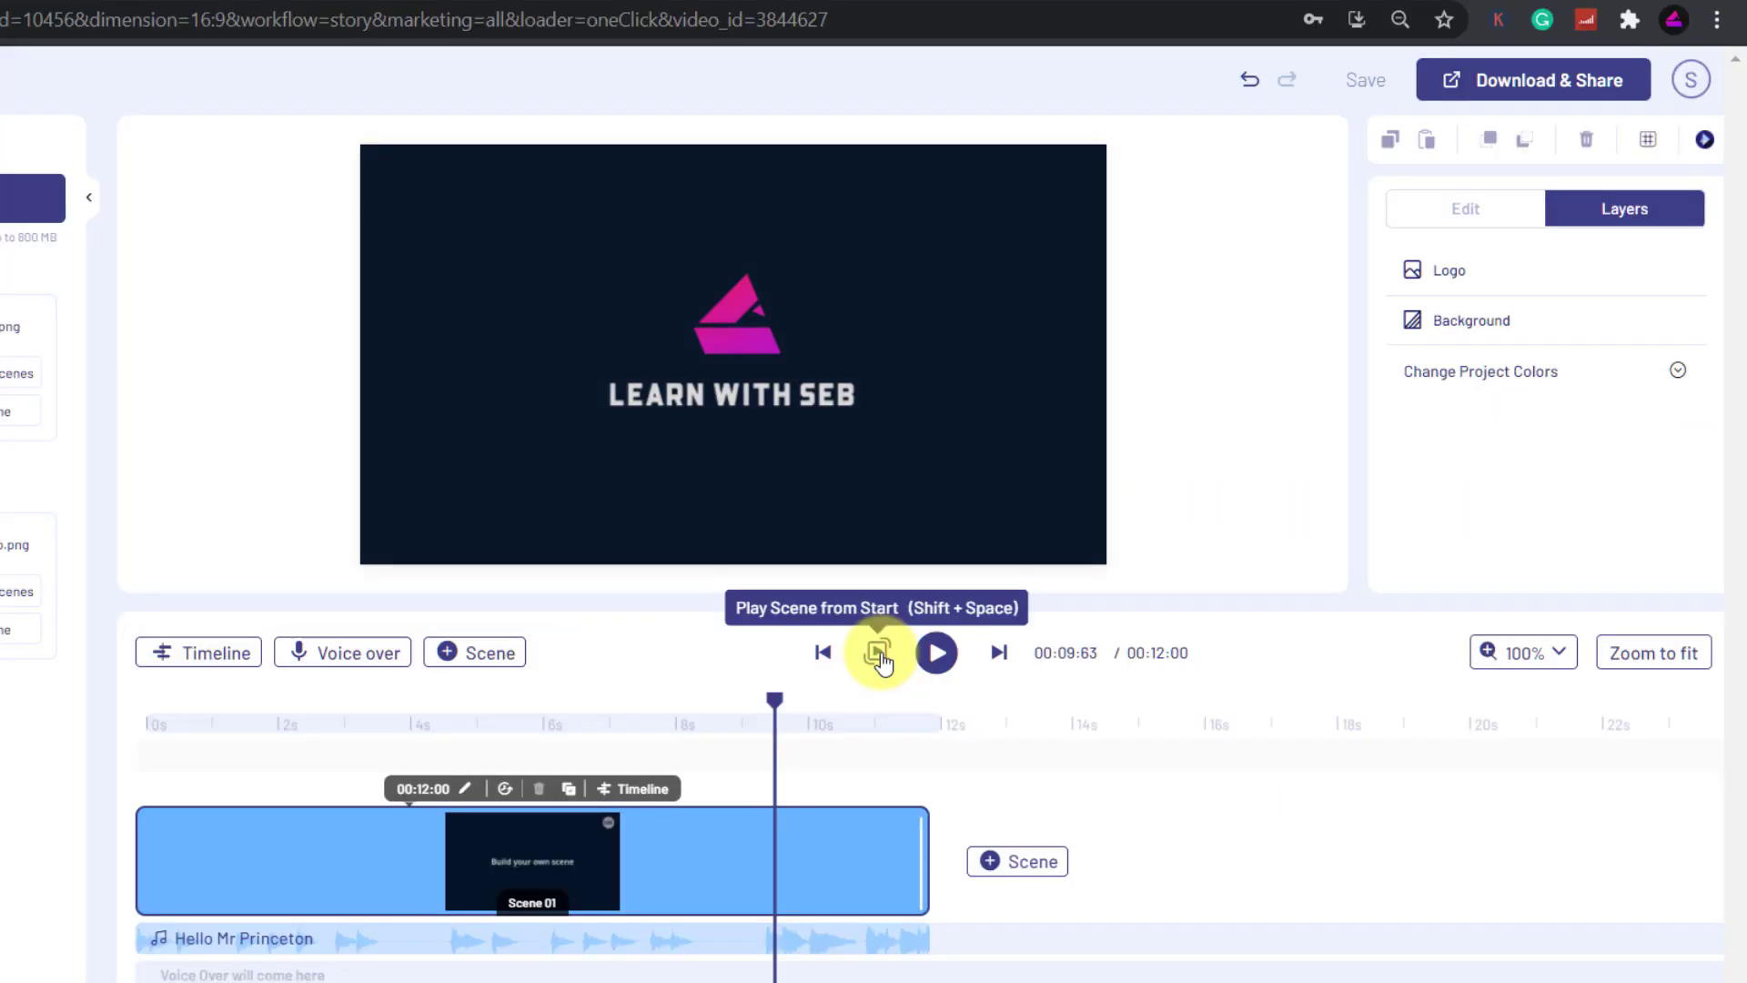
left_click(851, 501)
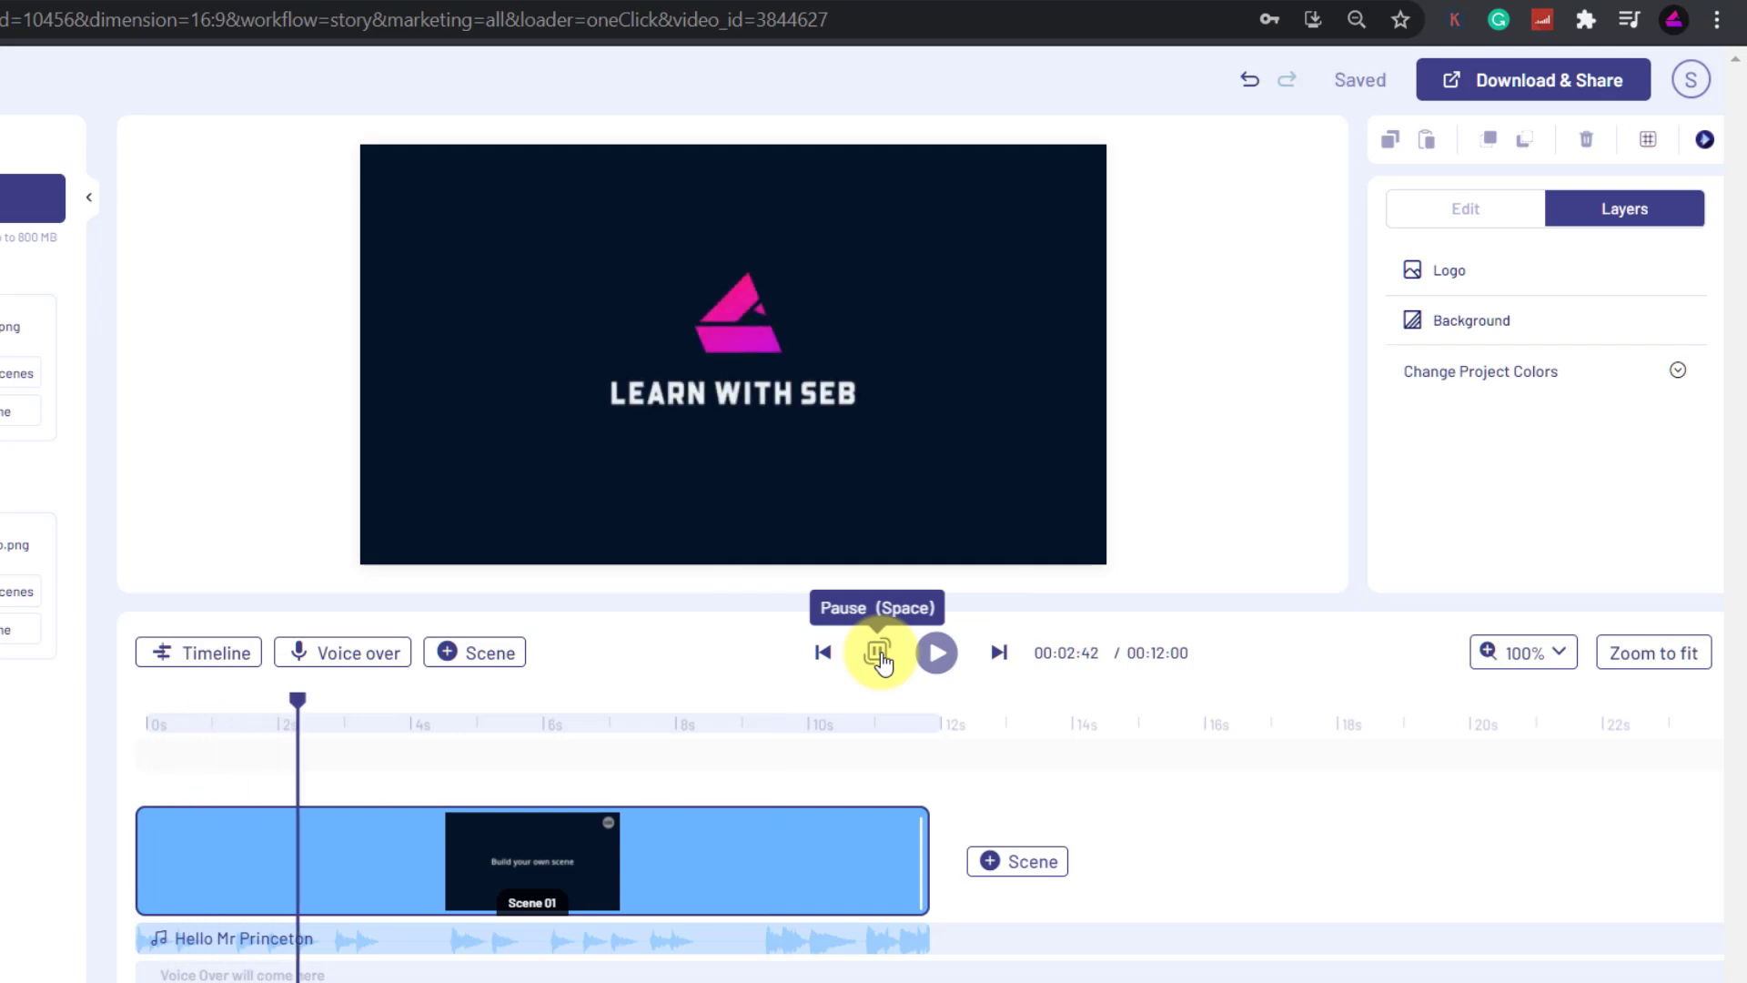
left_click(881, 657)
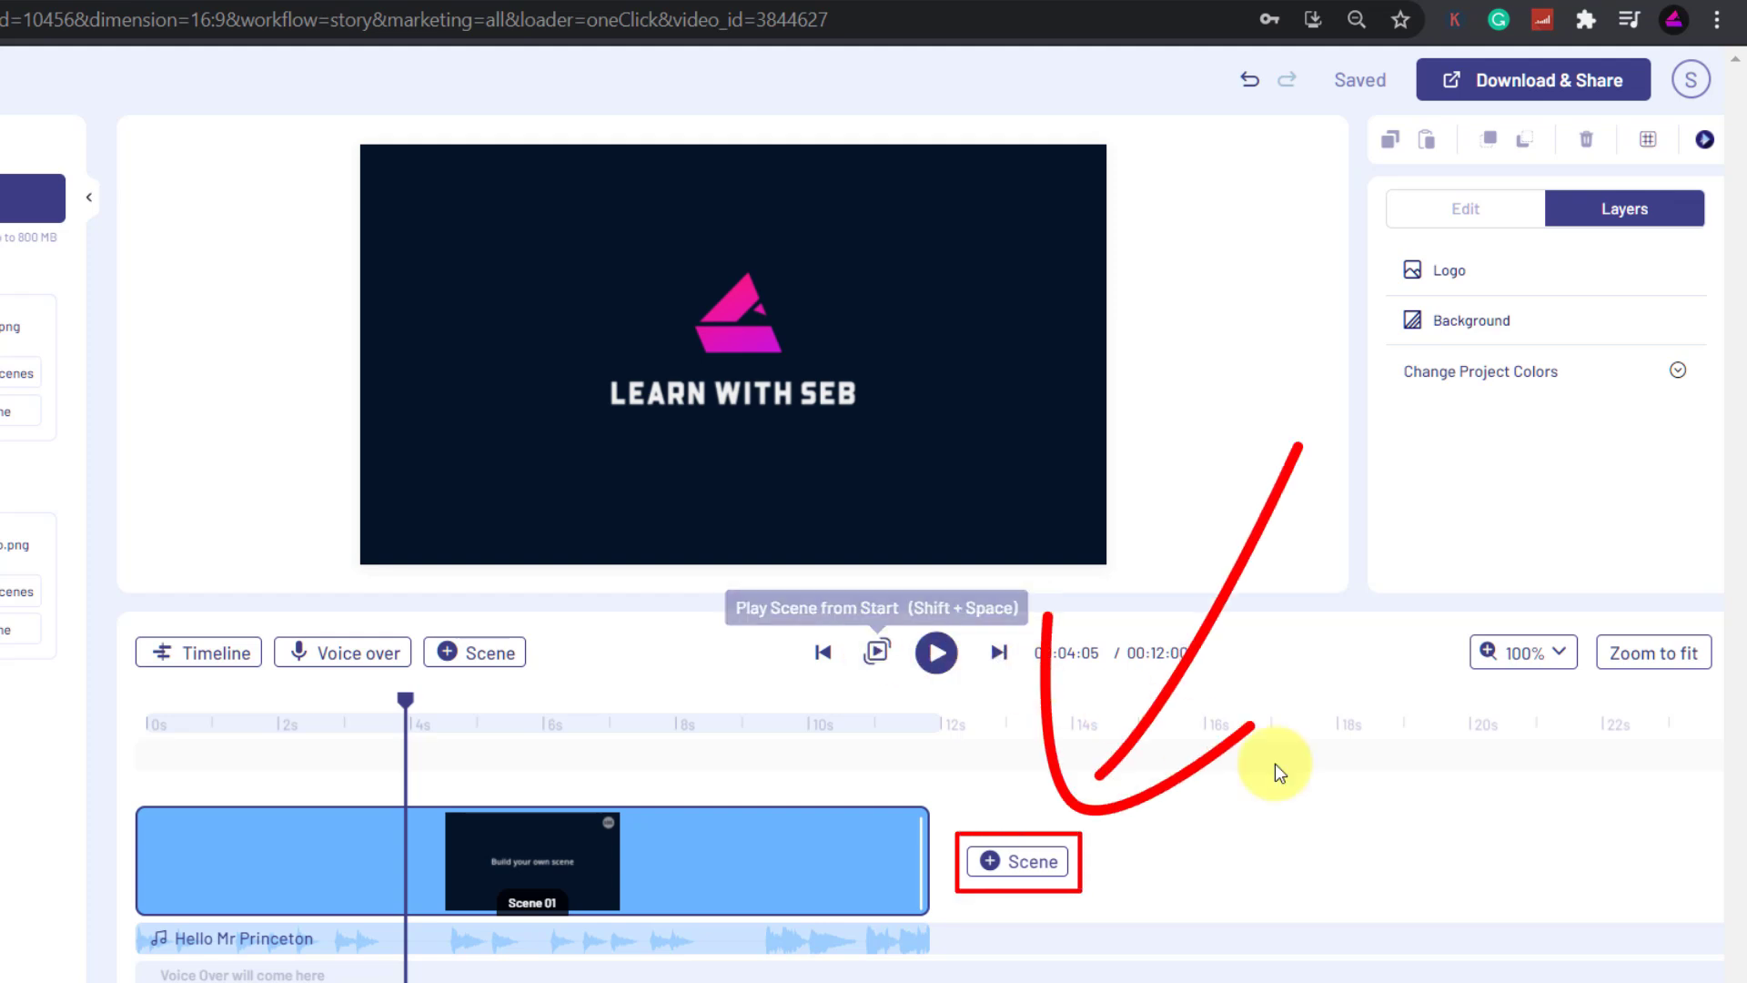
Add a blank scene after the logo scene.
left_click(1024, 855)
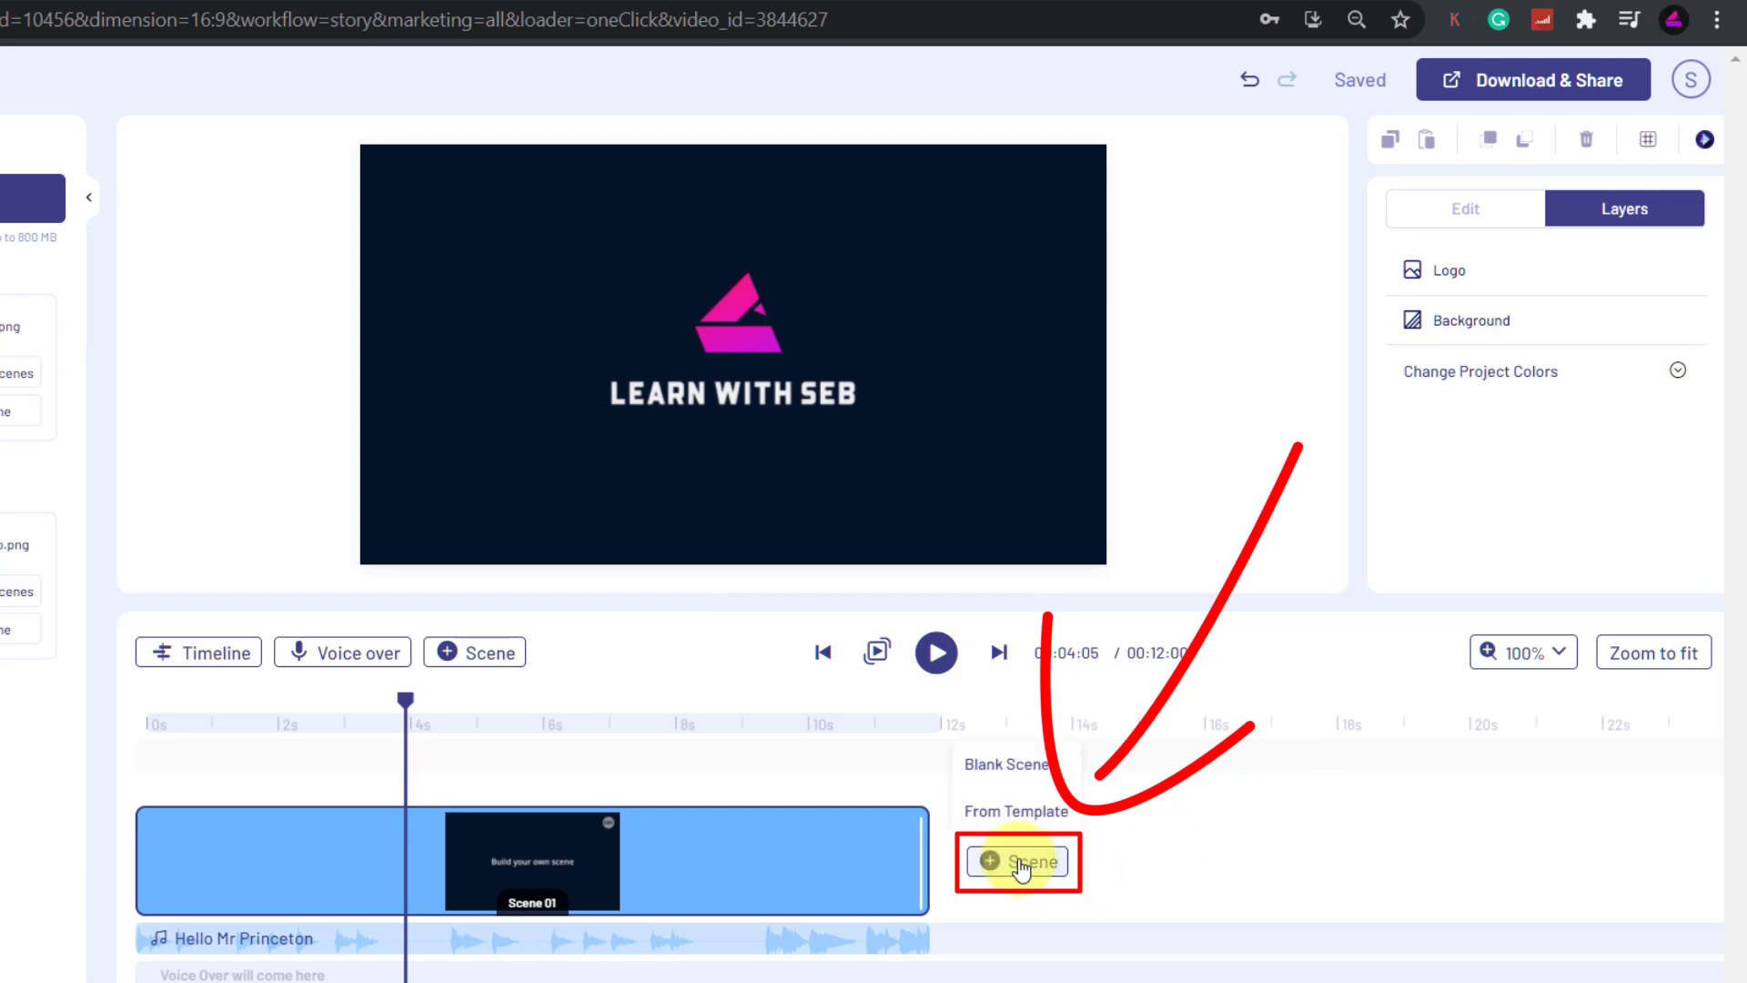
left_click(1020, 776)
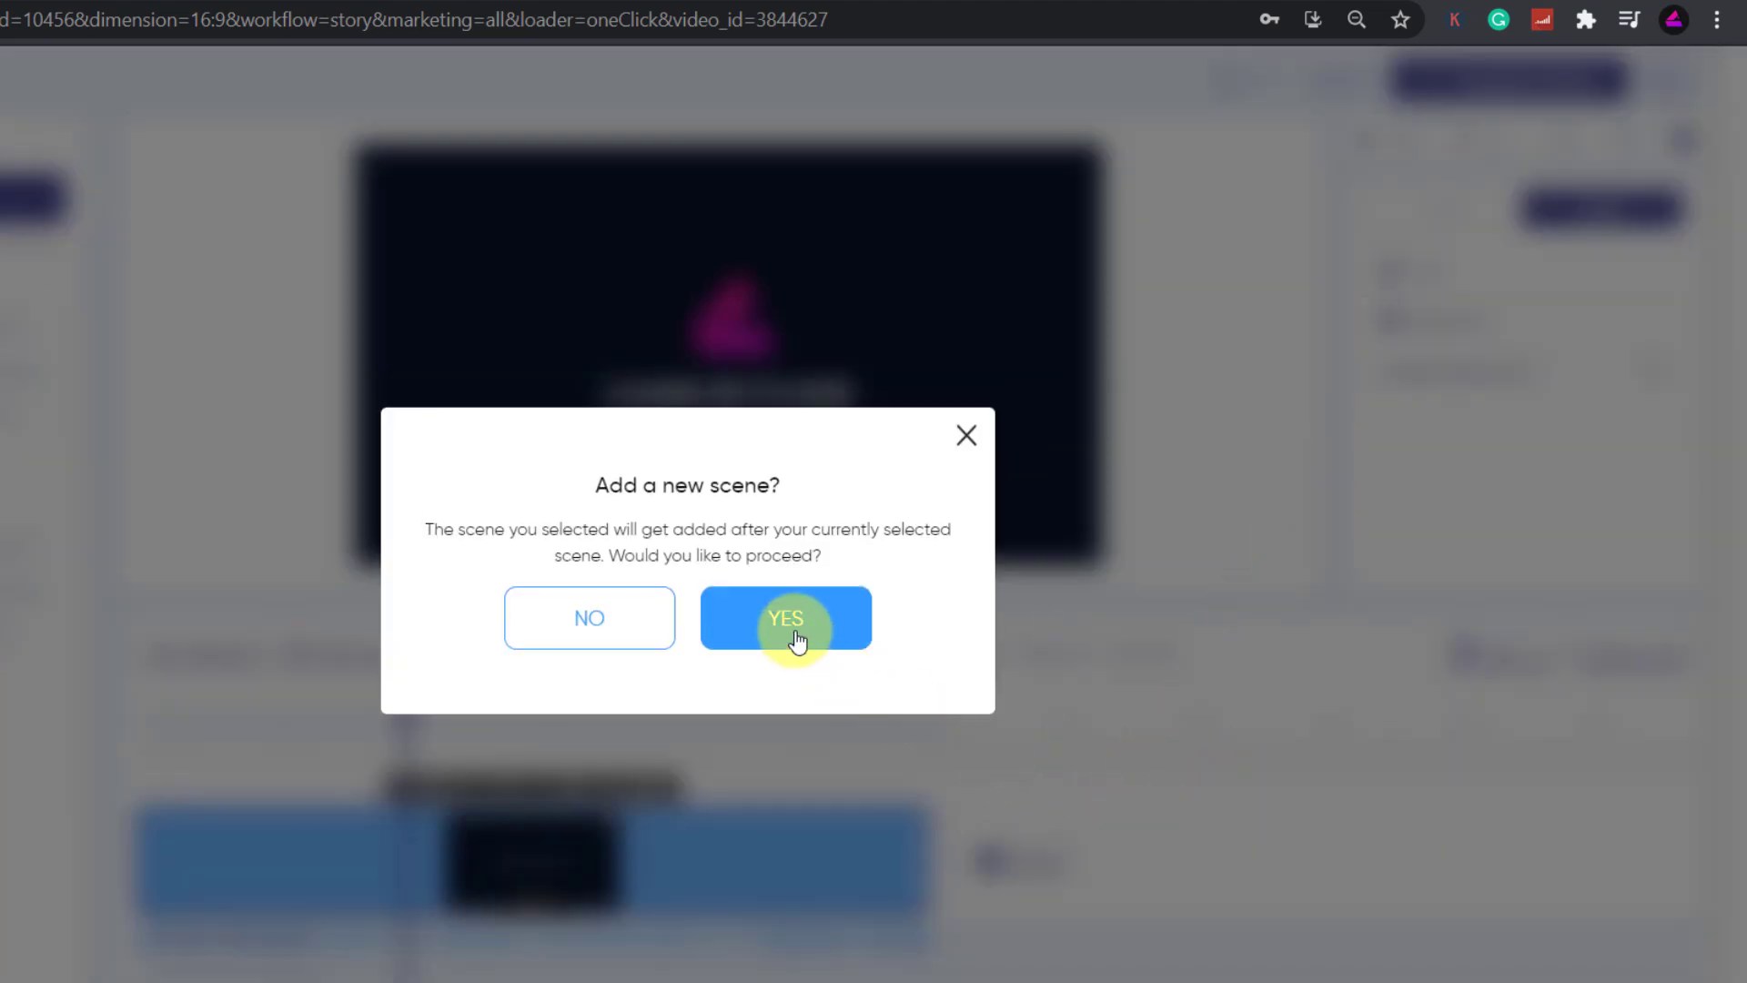
left_click(798, 628)
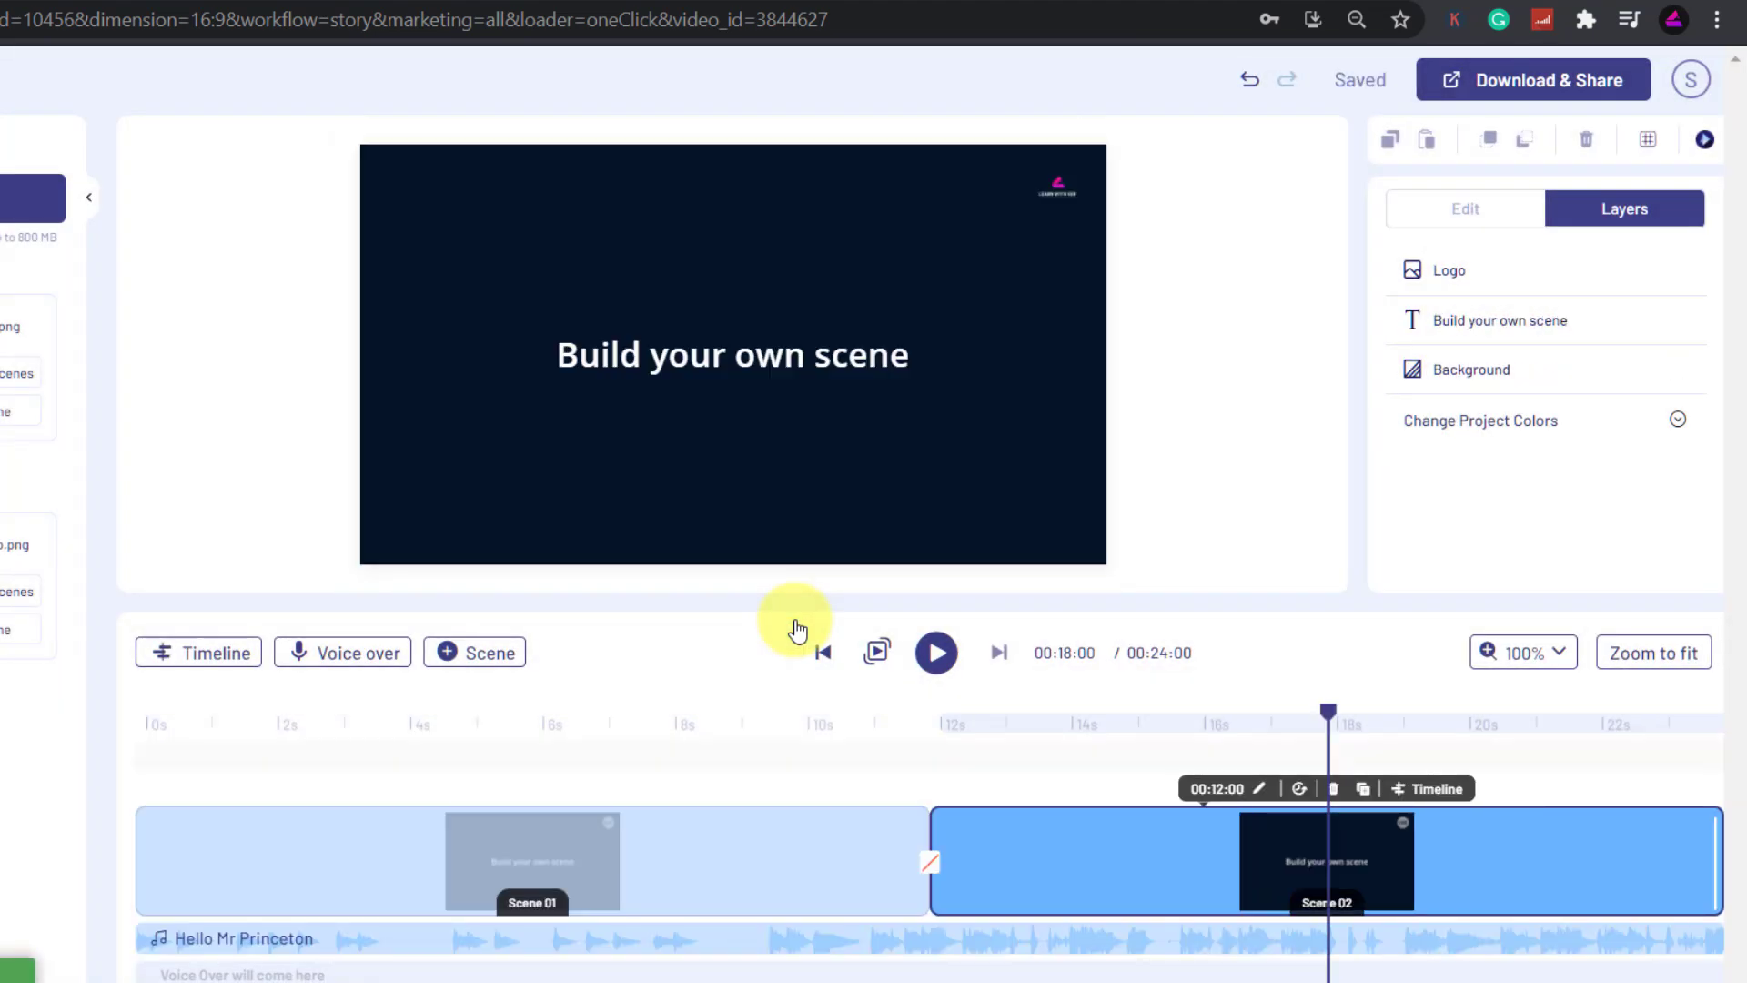
Replace the new scene's placeholder text with LEARN | CREATE | GROW.
left_click(735, 386)
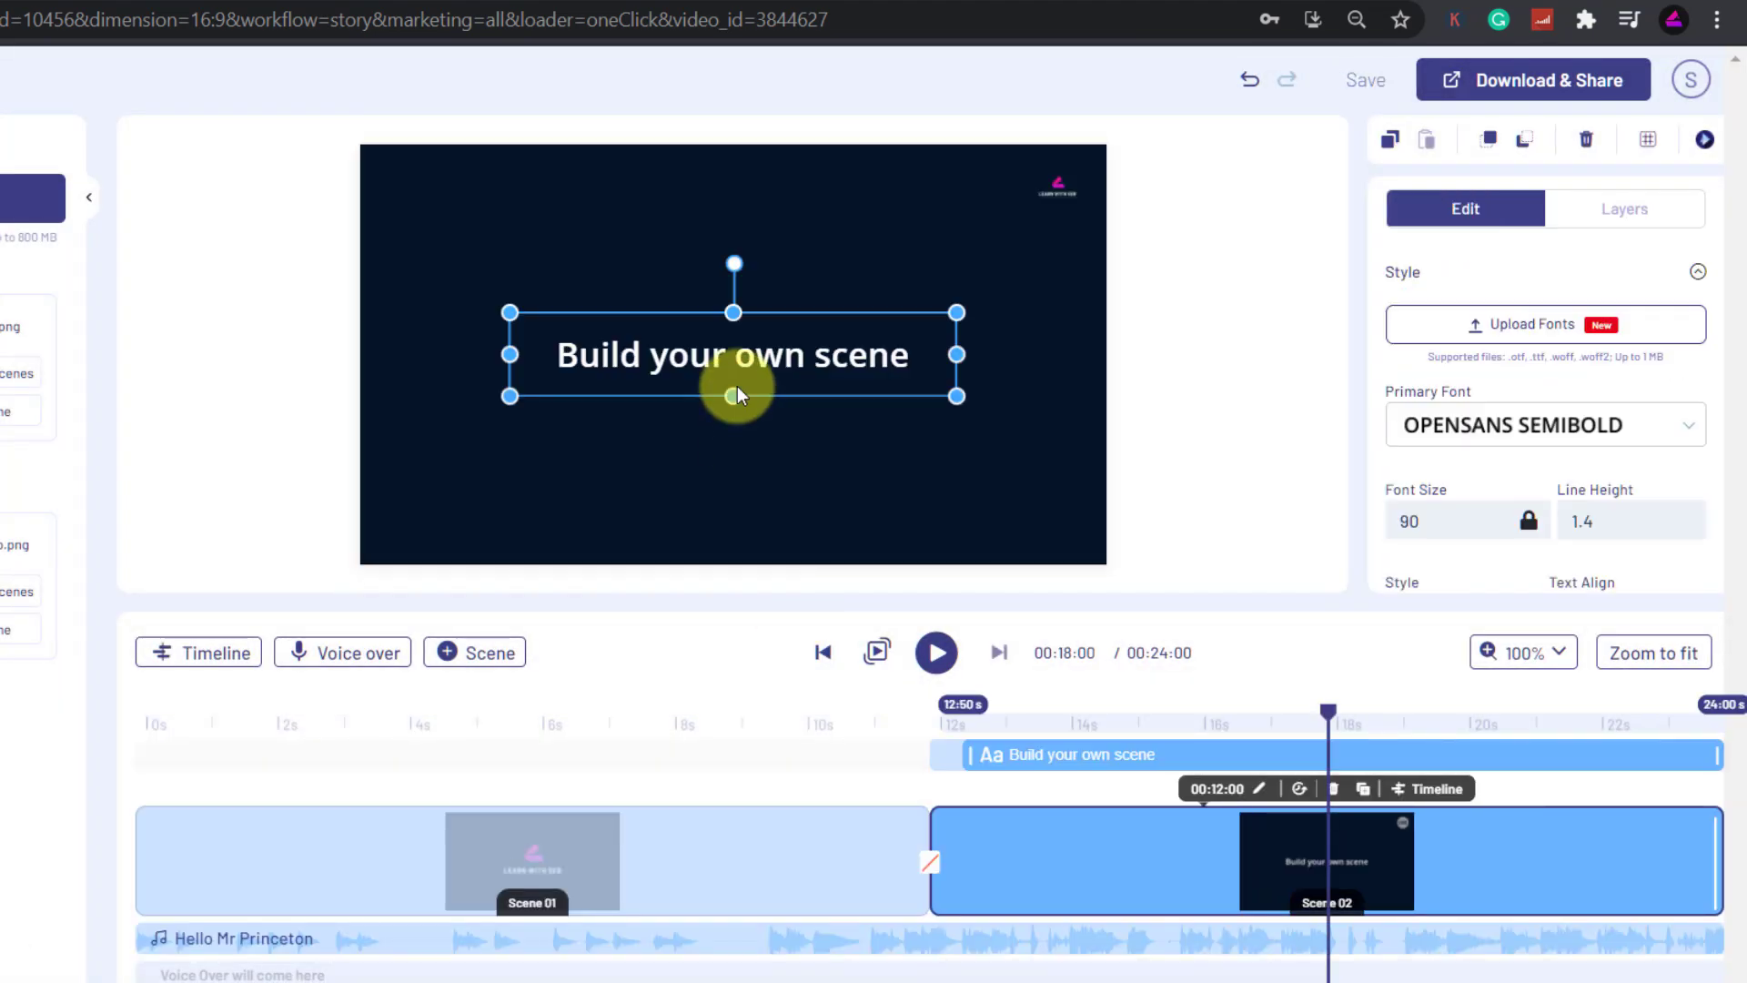
double_click(734, 357)
type("LEAR")
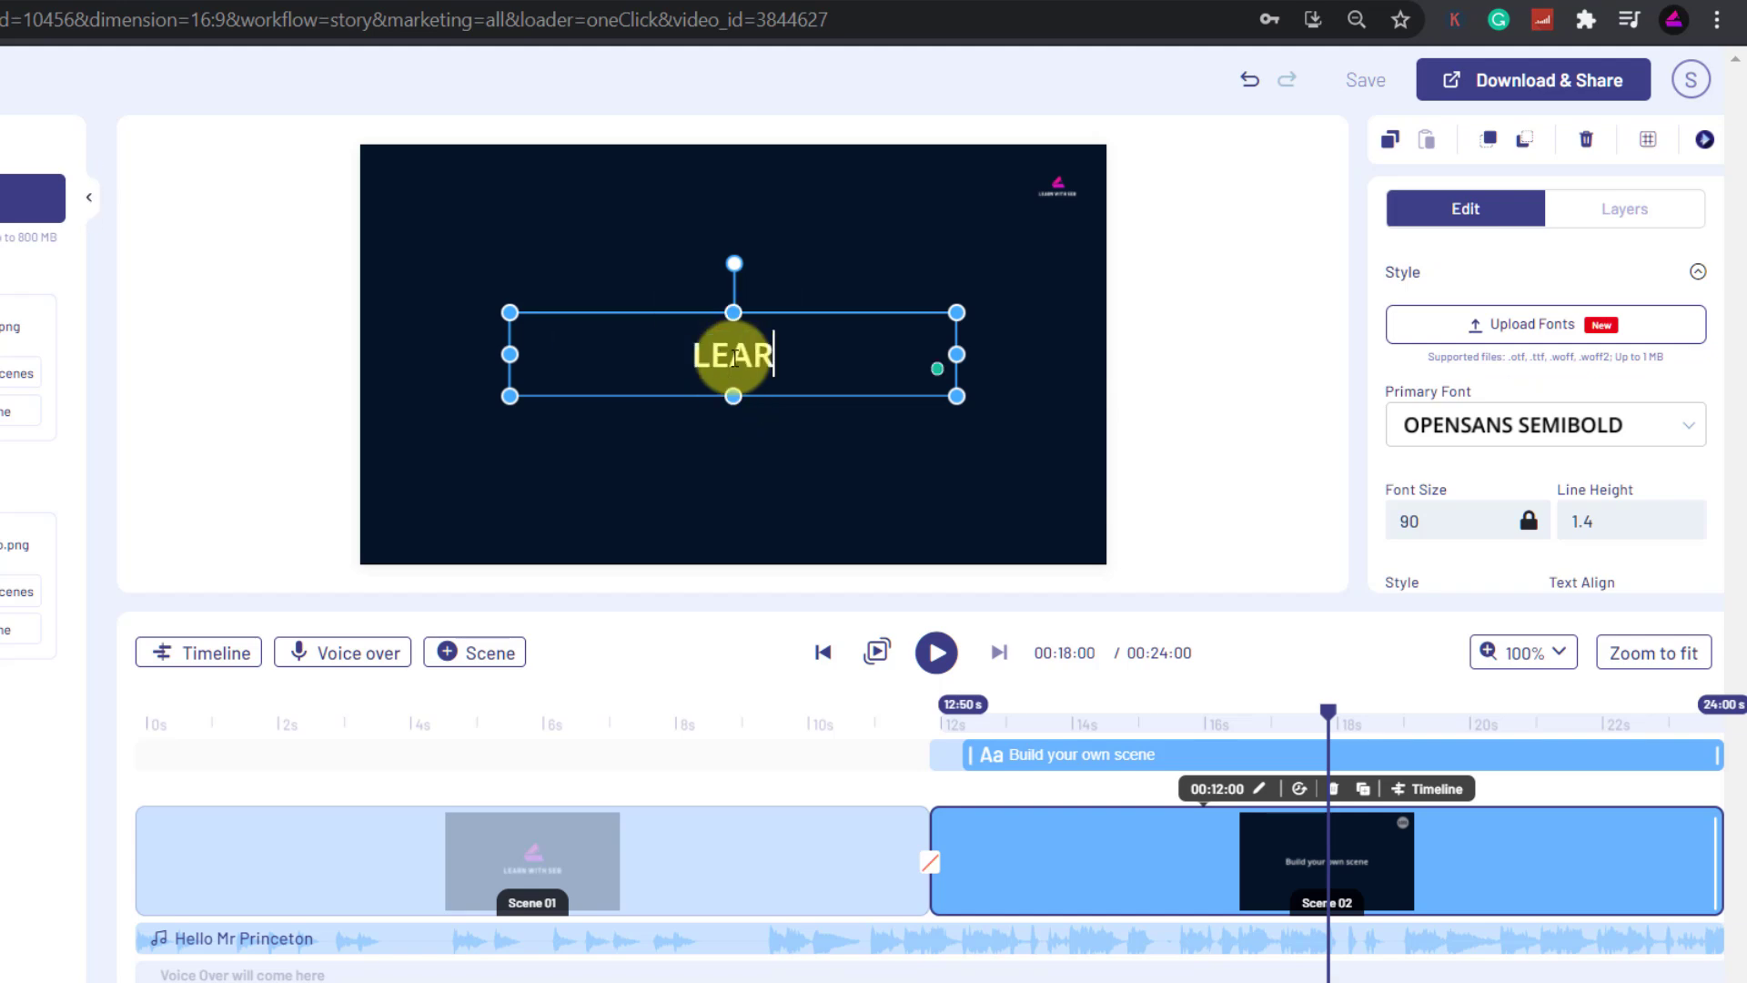
type("N | CREATE | GROW")
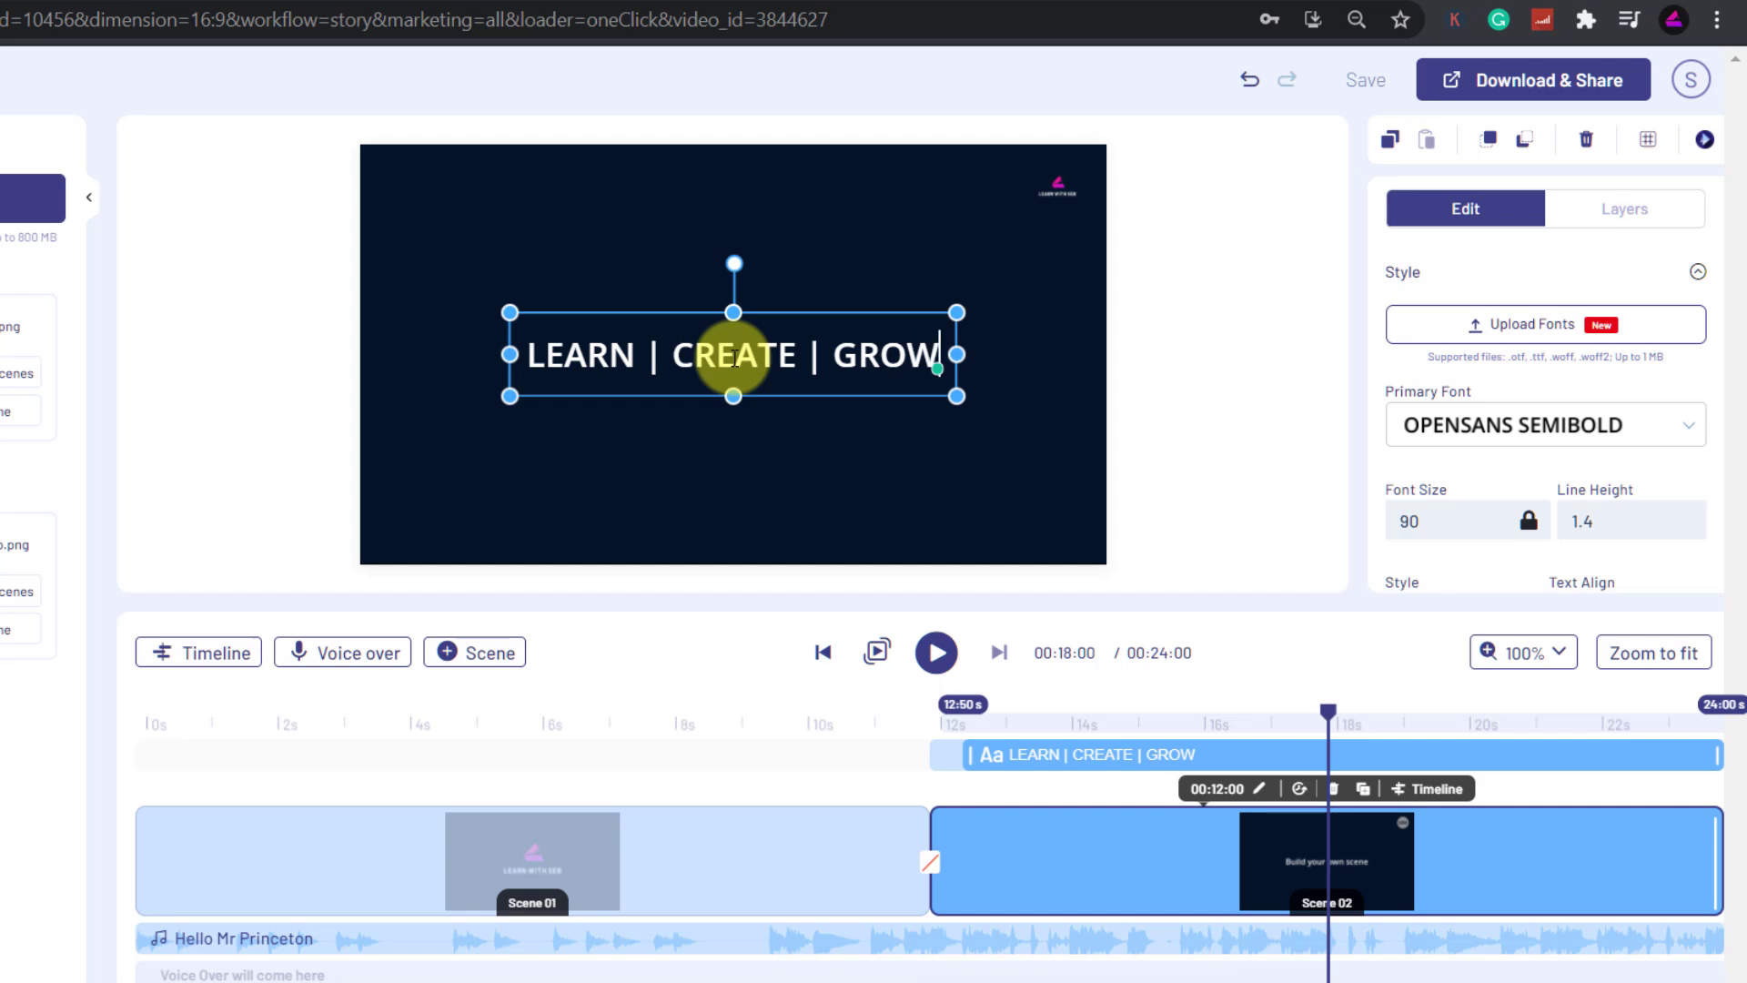
Set the LEARN | CREATE | GROW text to animate word by word.
left_click(1085, 422)
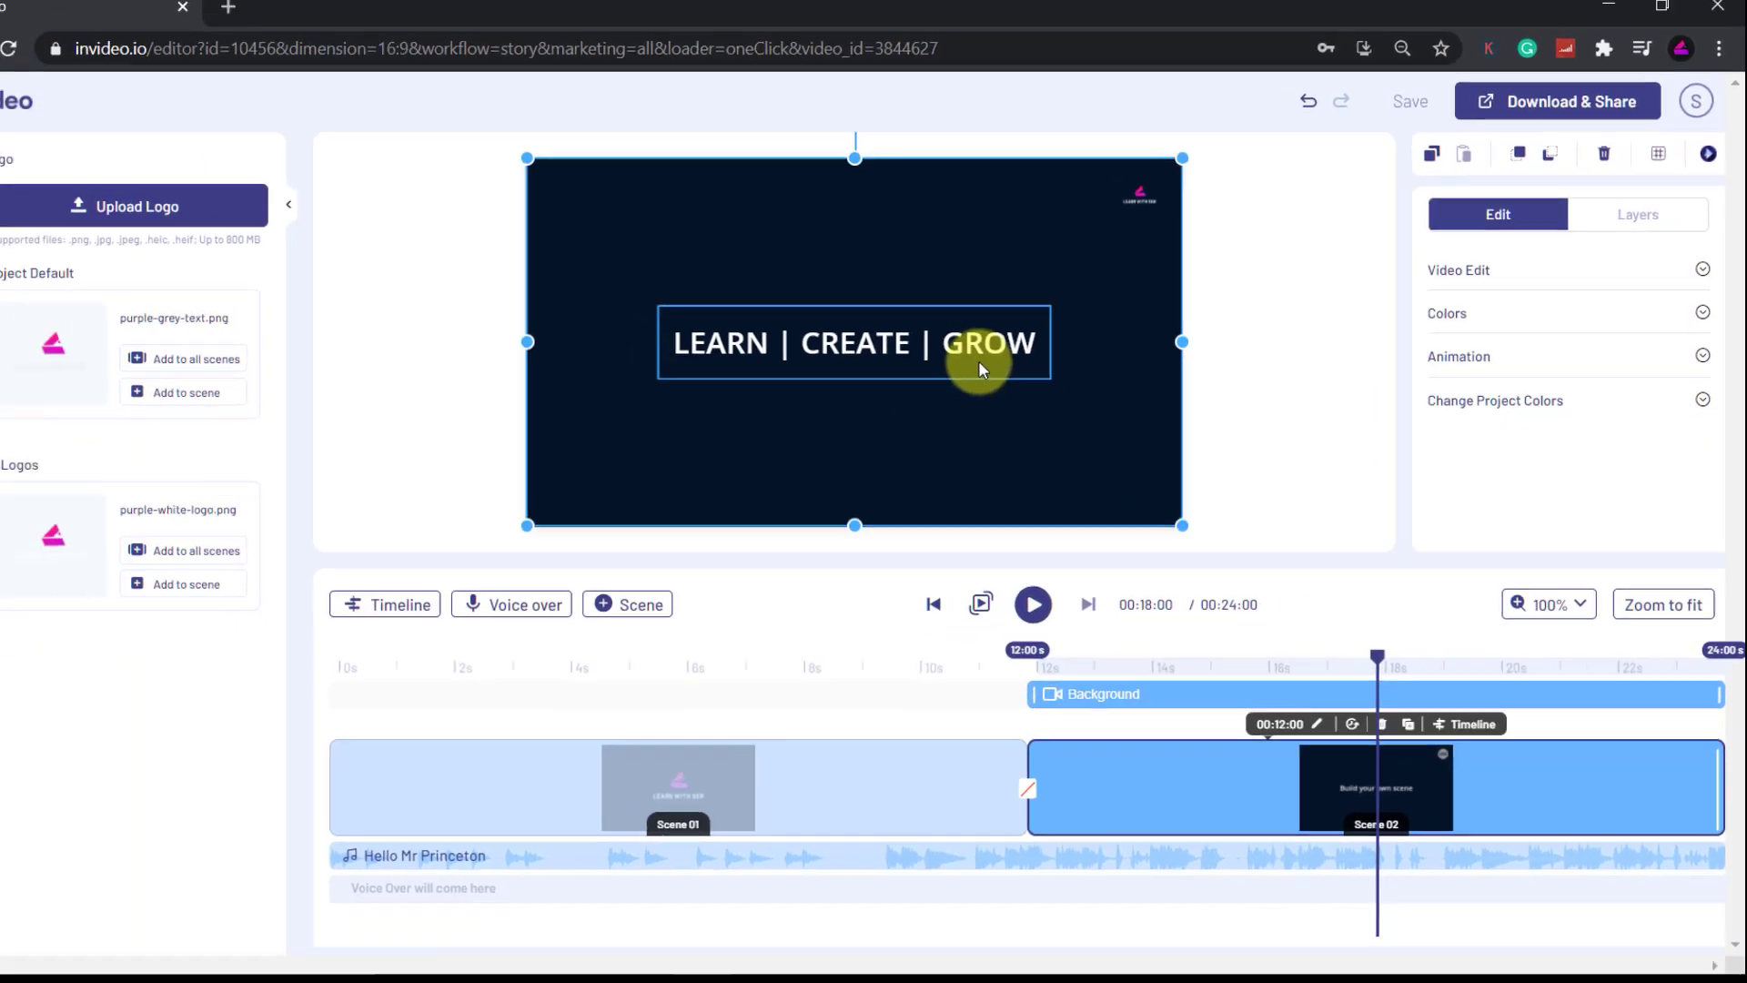
left_click(979, 361)
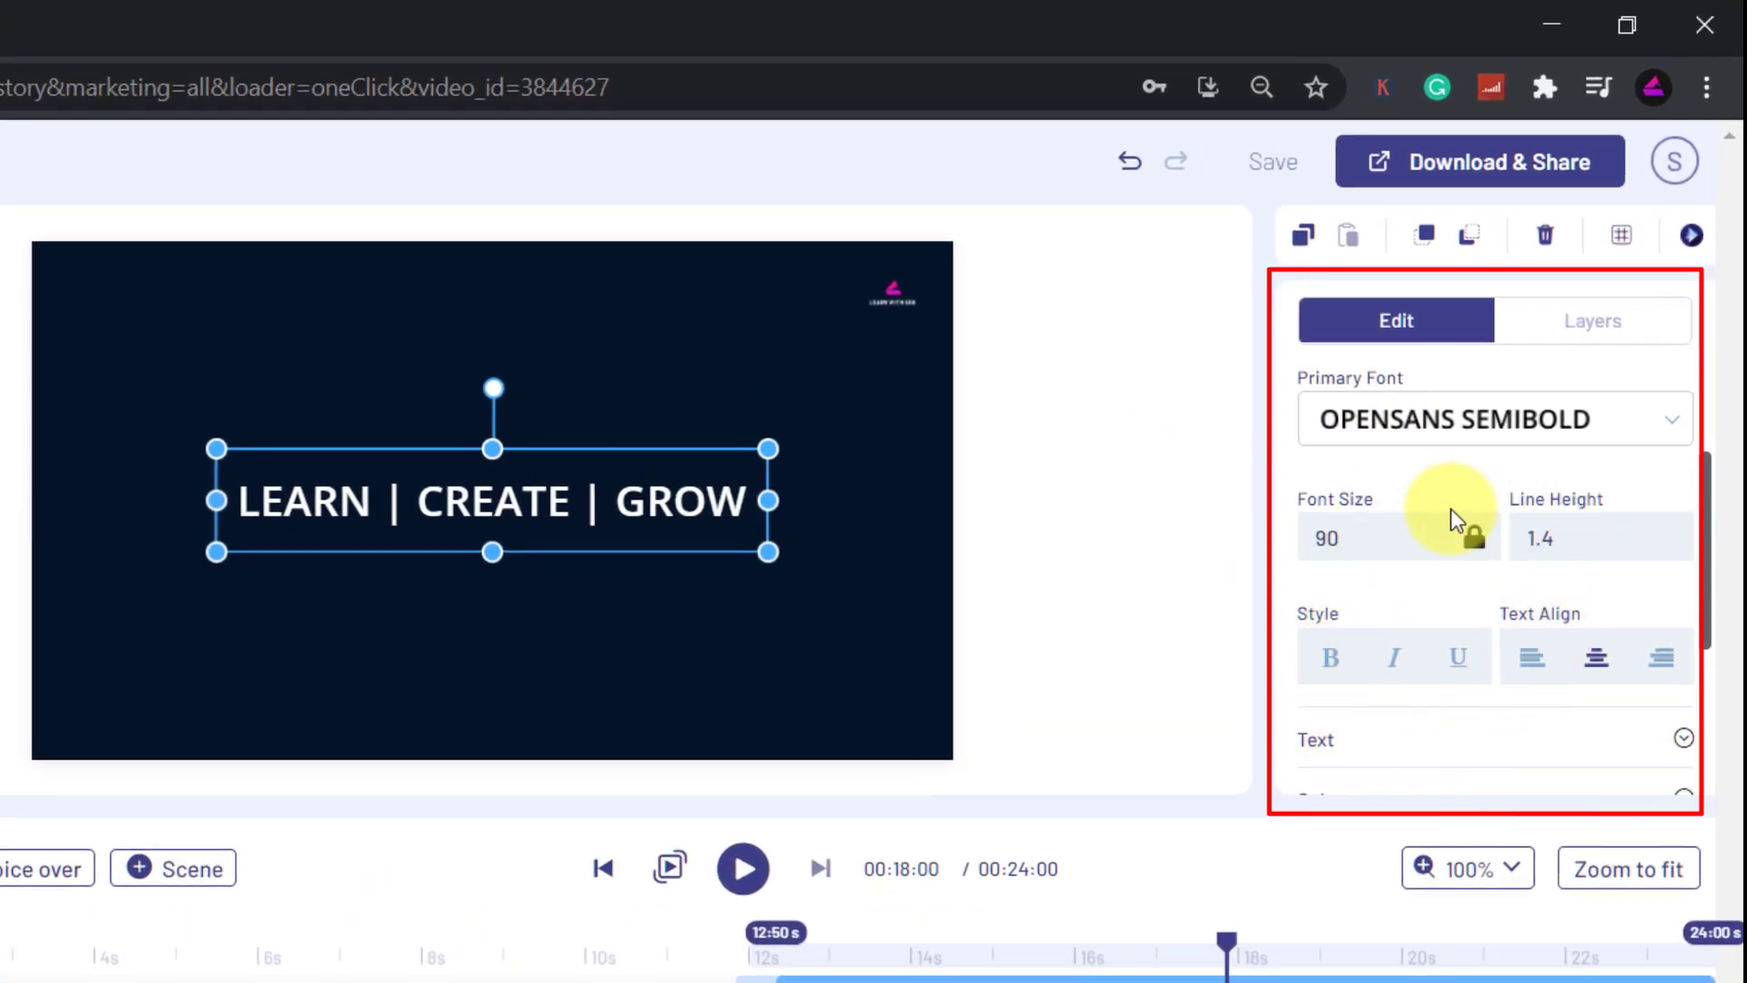
scroll(1547, 556, "down", 2)
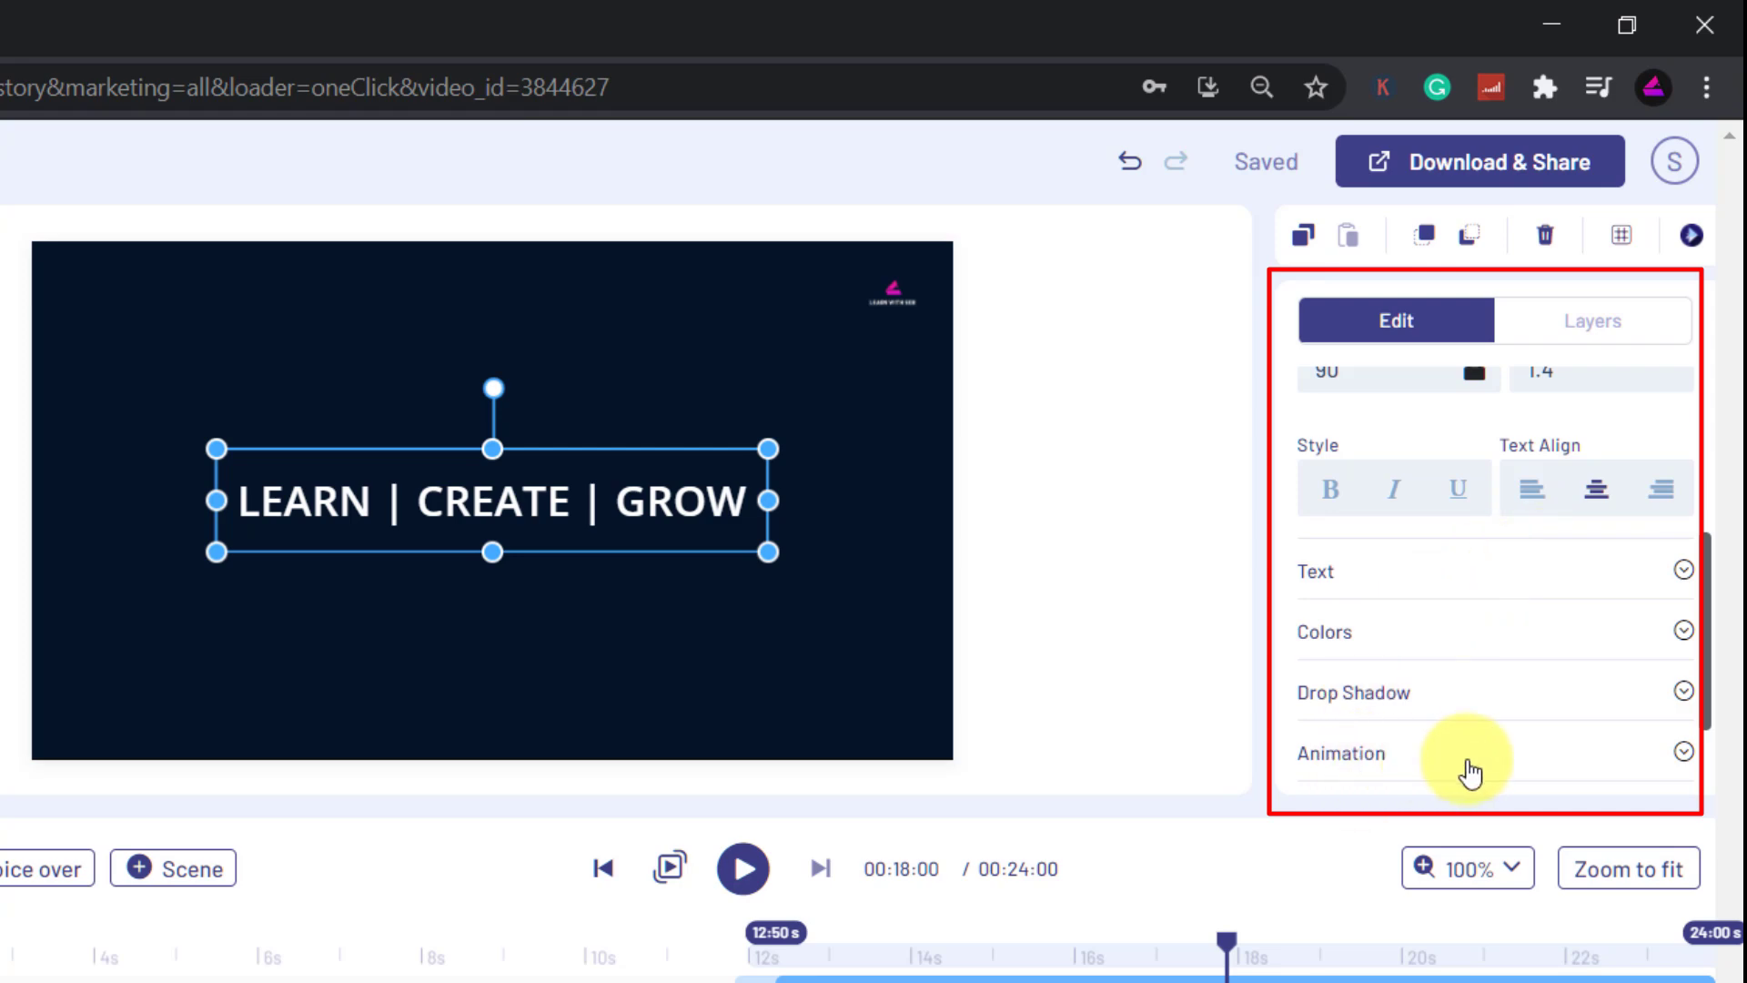
left_click(1471, 771)
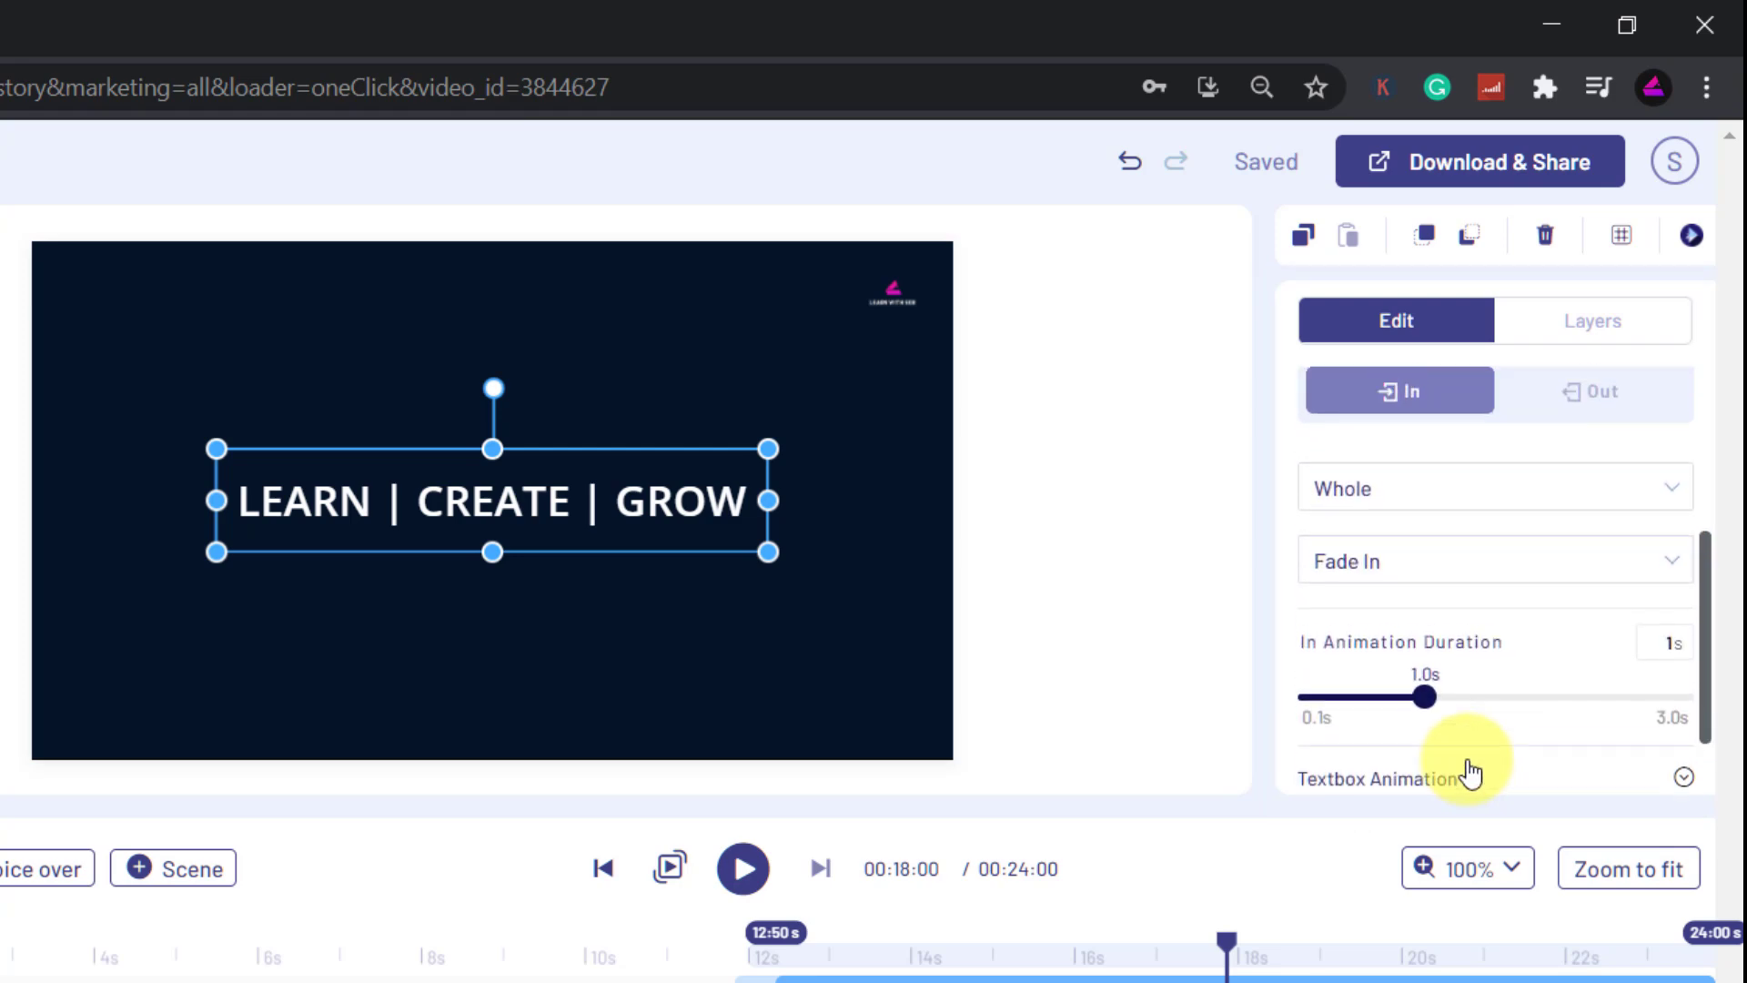
left_click(1397, 566)
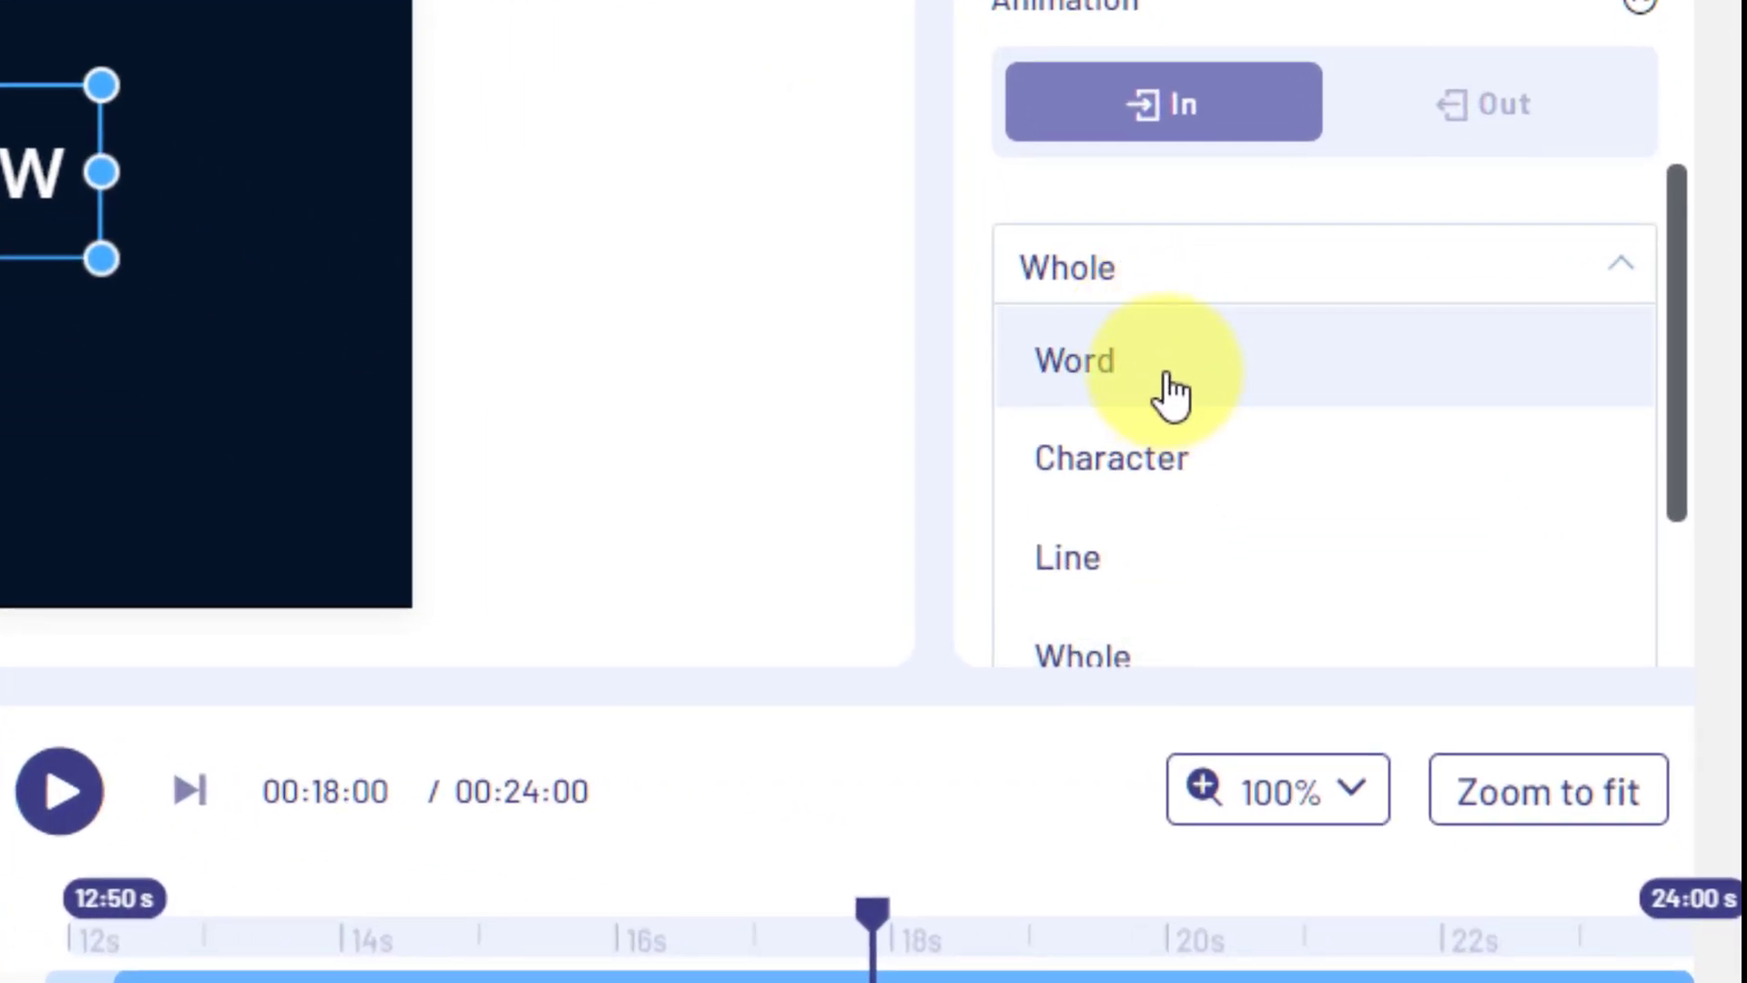
left_click(1168, 377)
left_click(1163, 262)
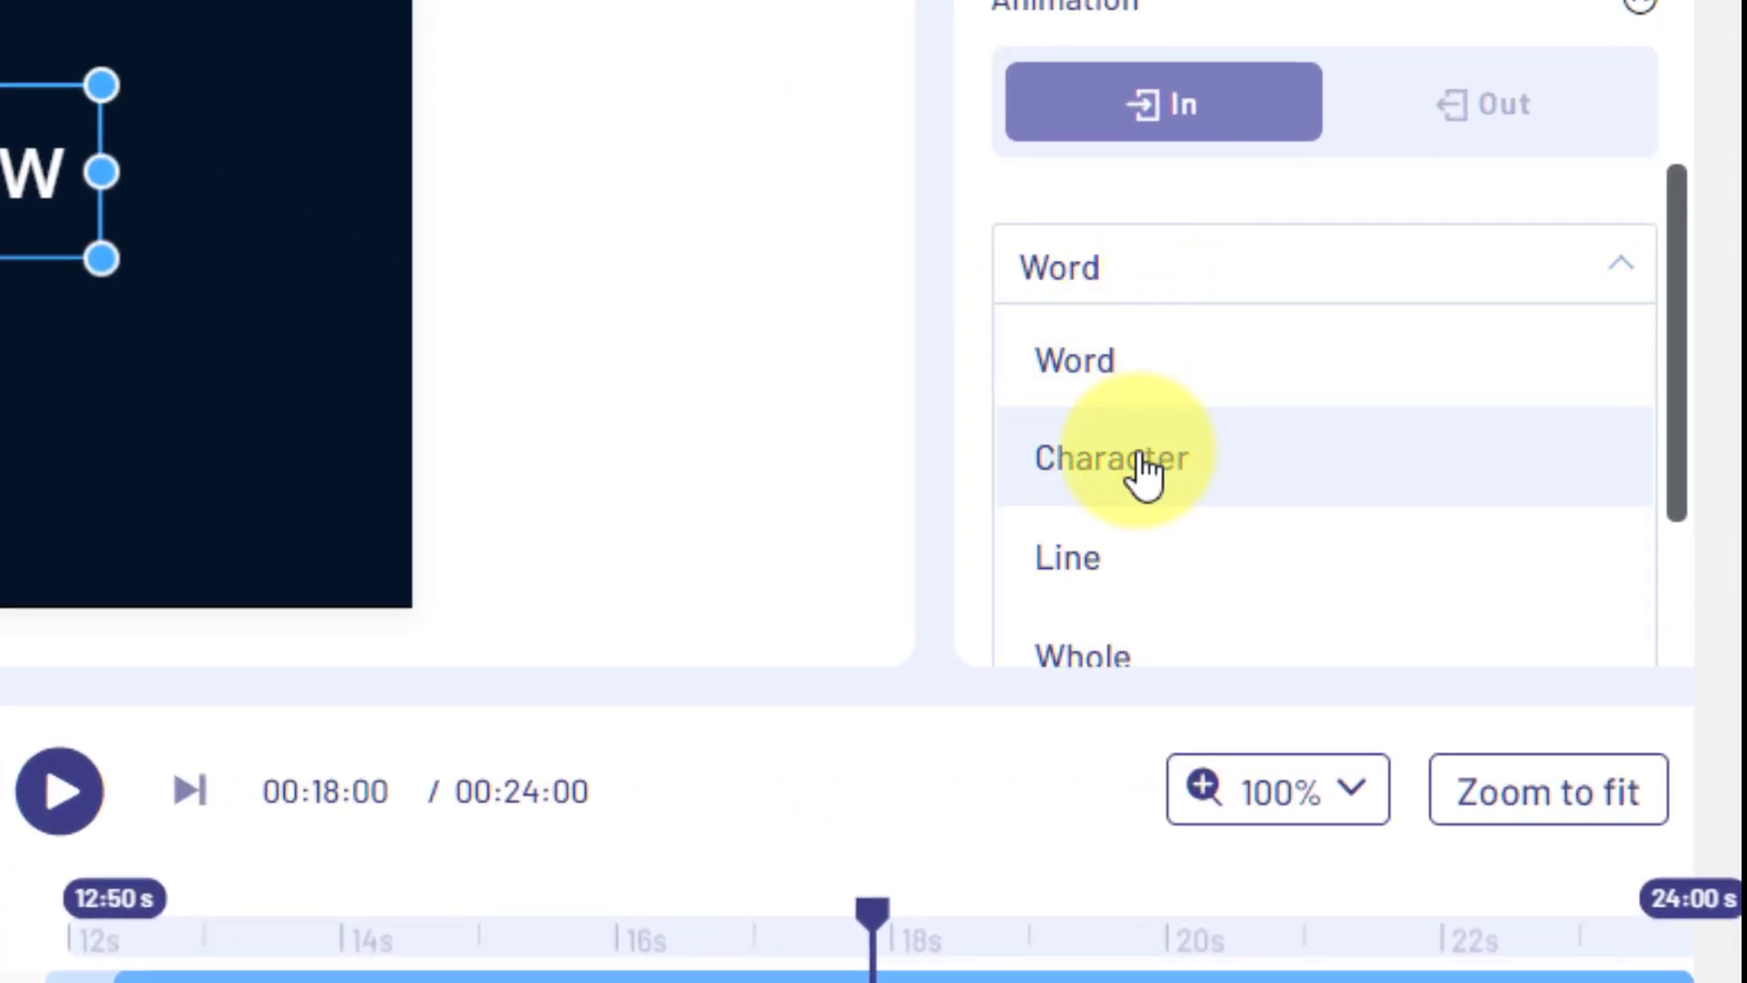
scroll(1119, 546, "down", 3)
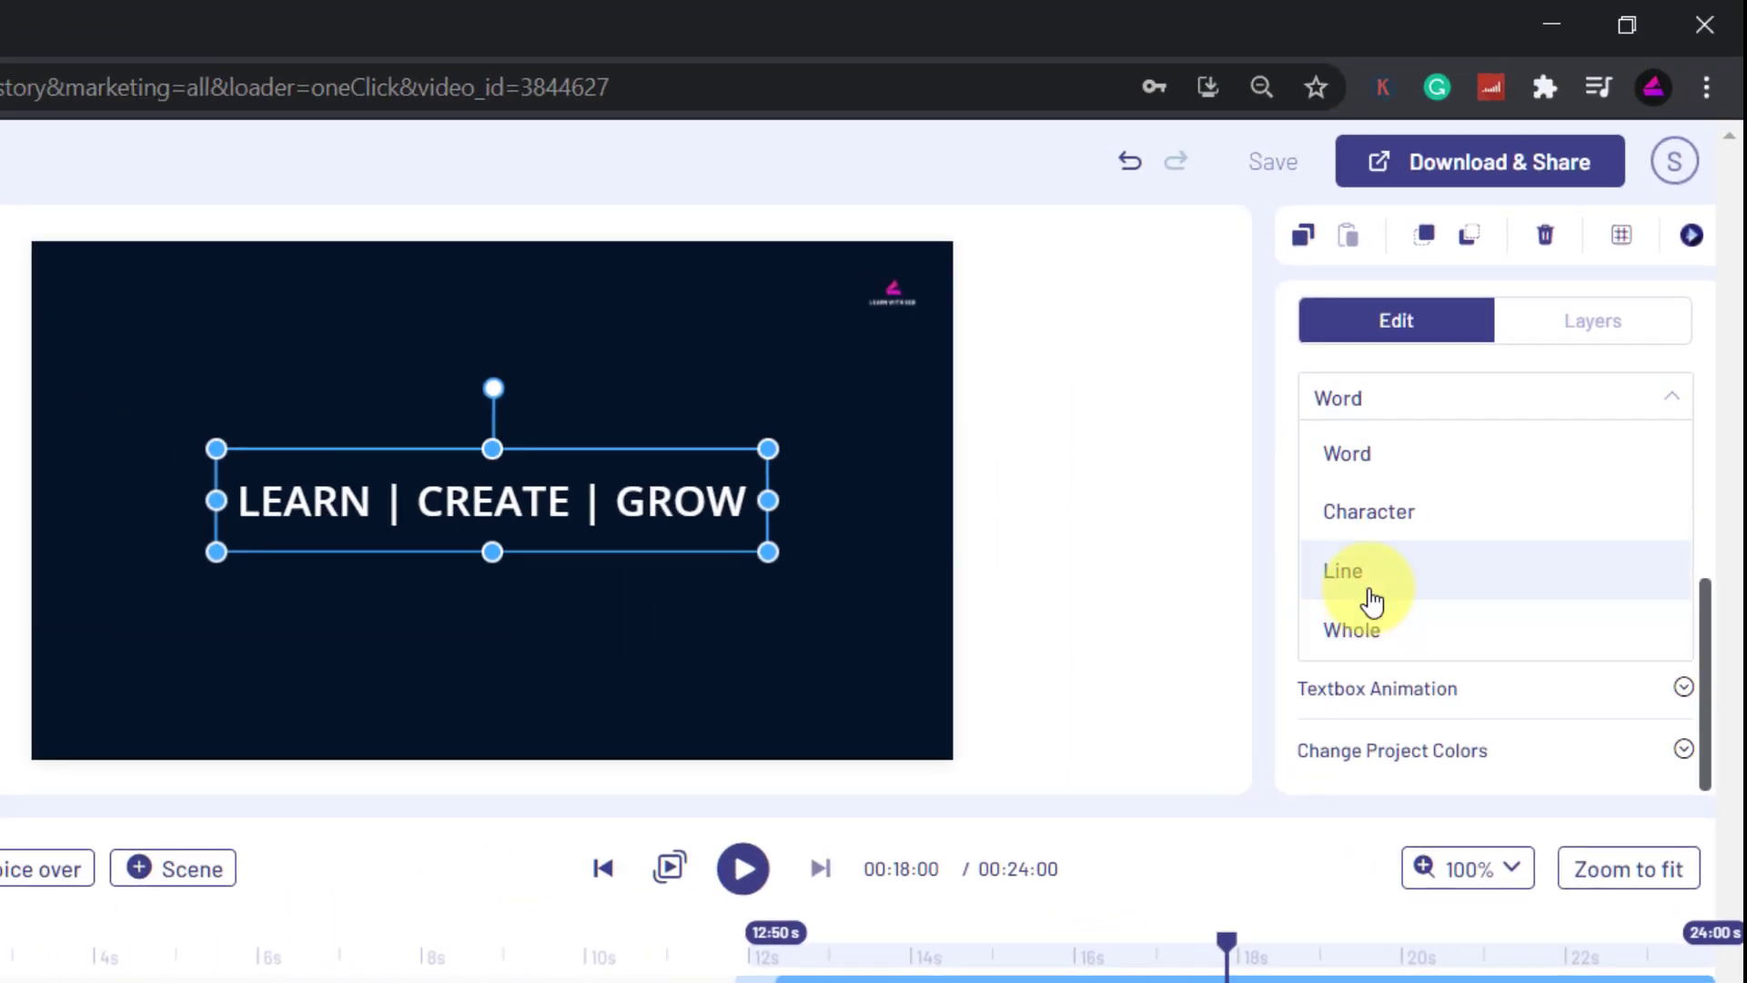
left_click(1392, 464)
Give the words a 1s Fade From Left entrance and preview the scene.
left_click(1443, 473)
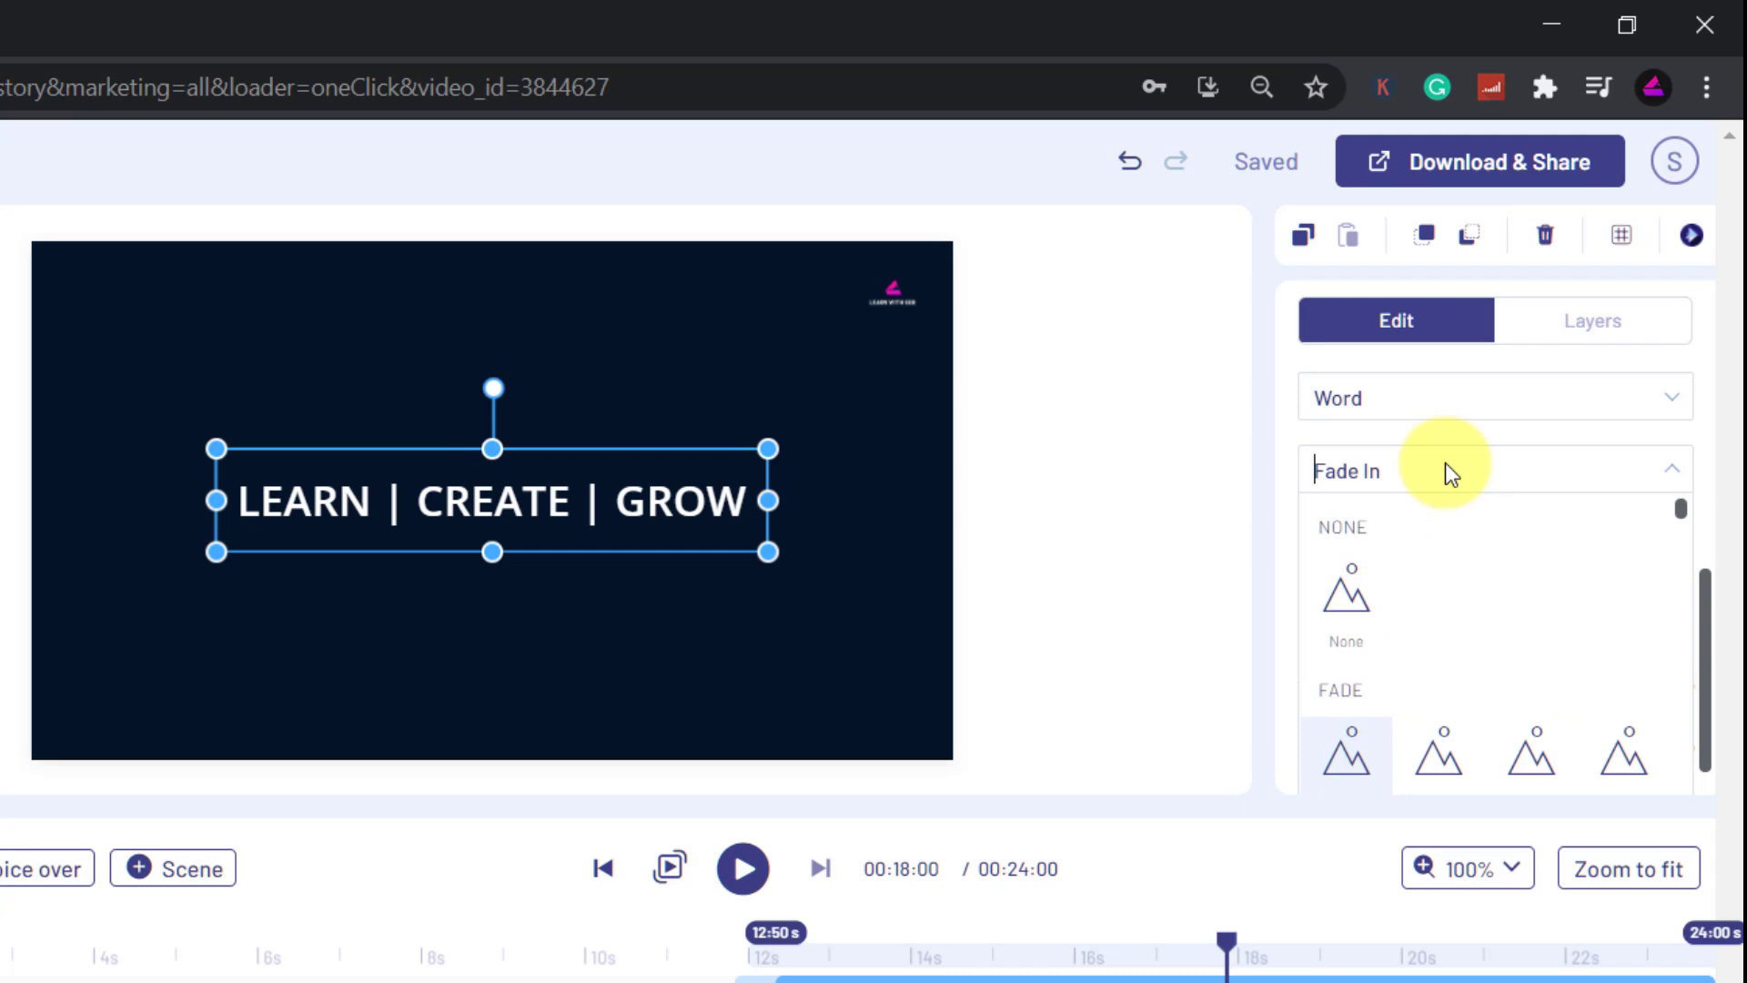
scroll(1411, 628, "down", 2)
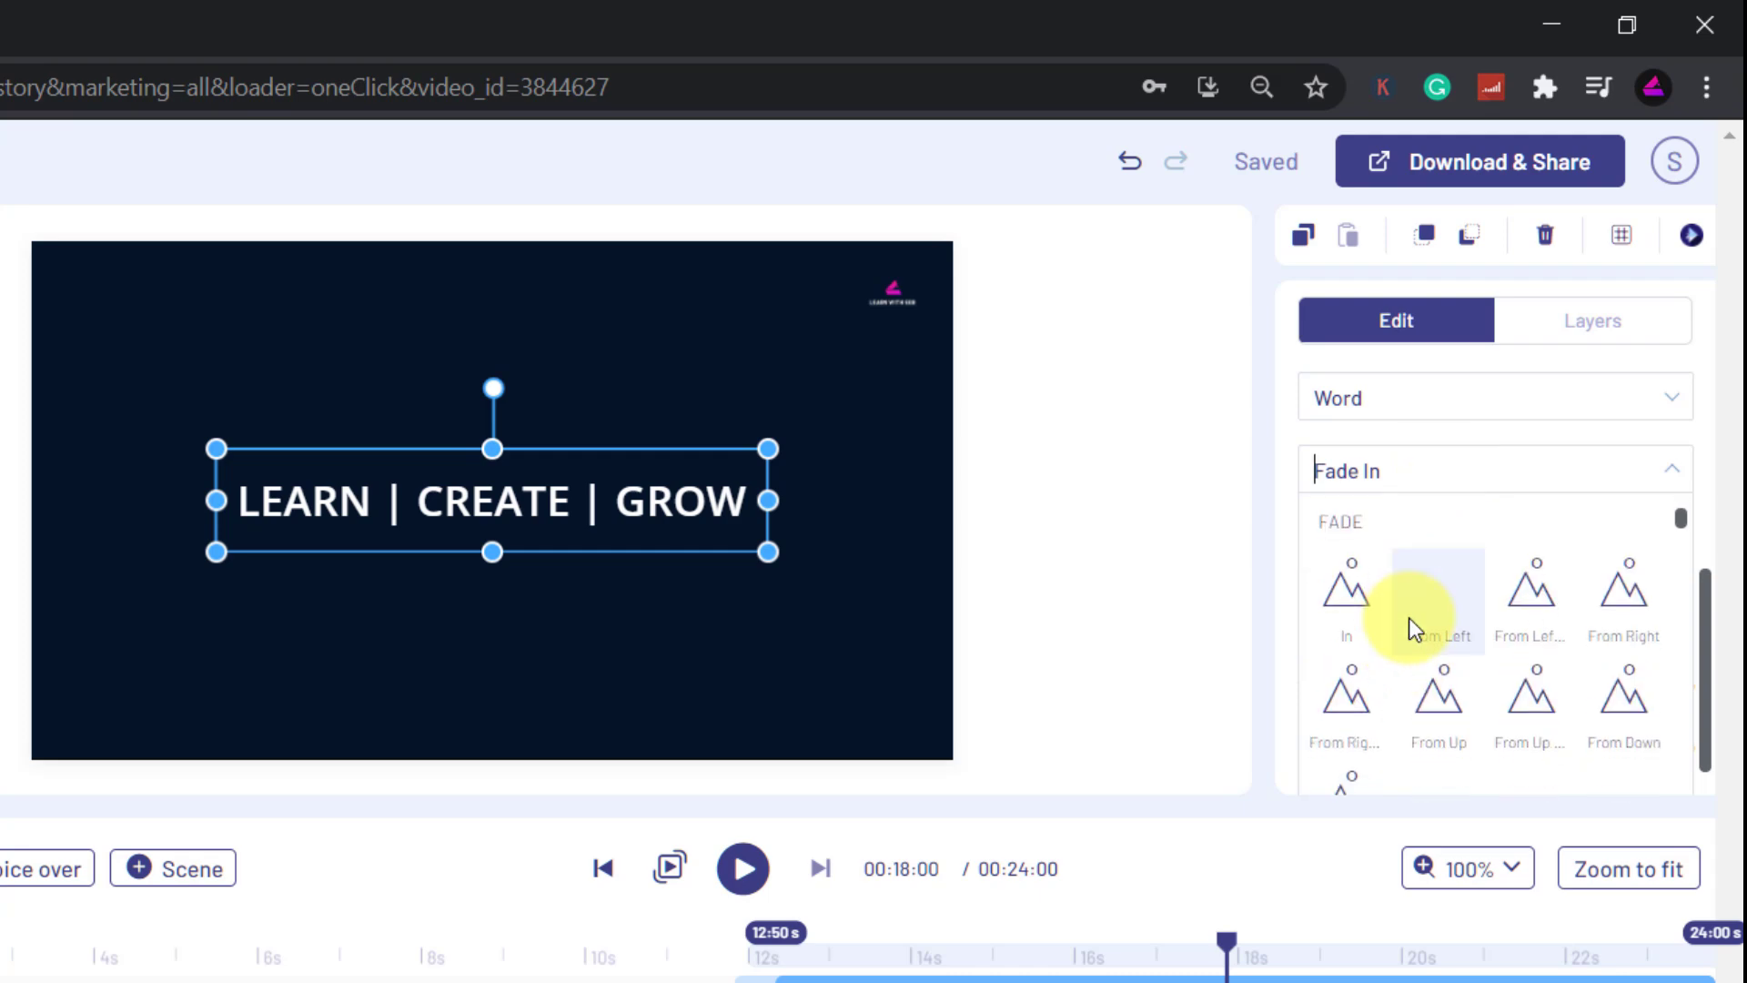
left_click(1413, 633)
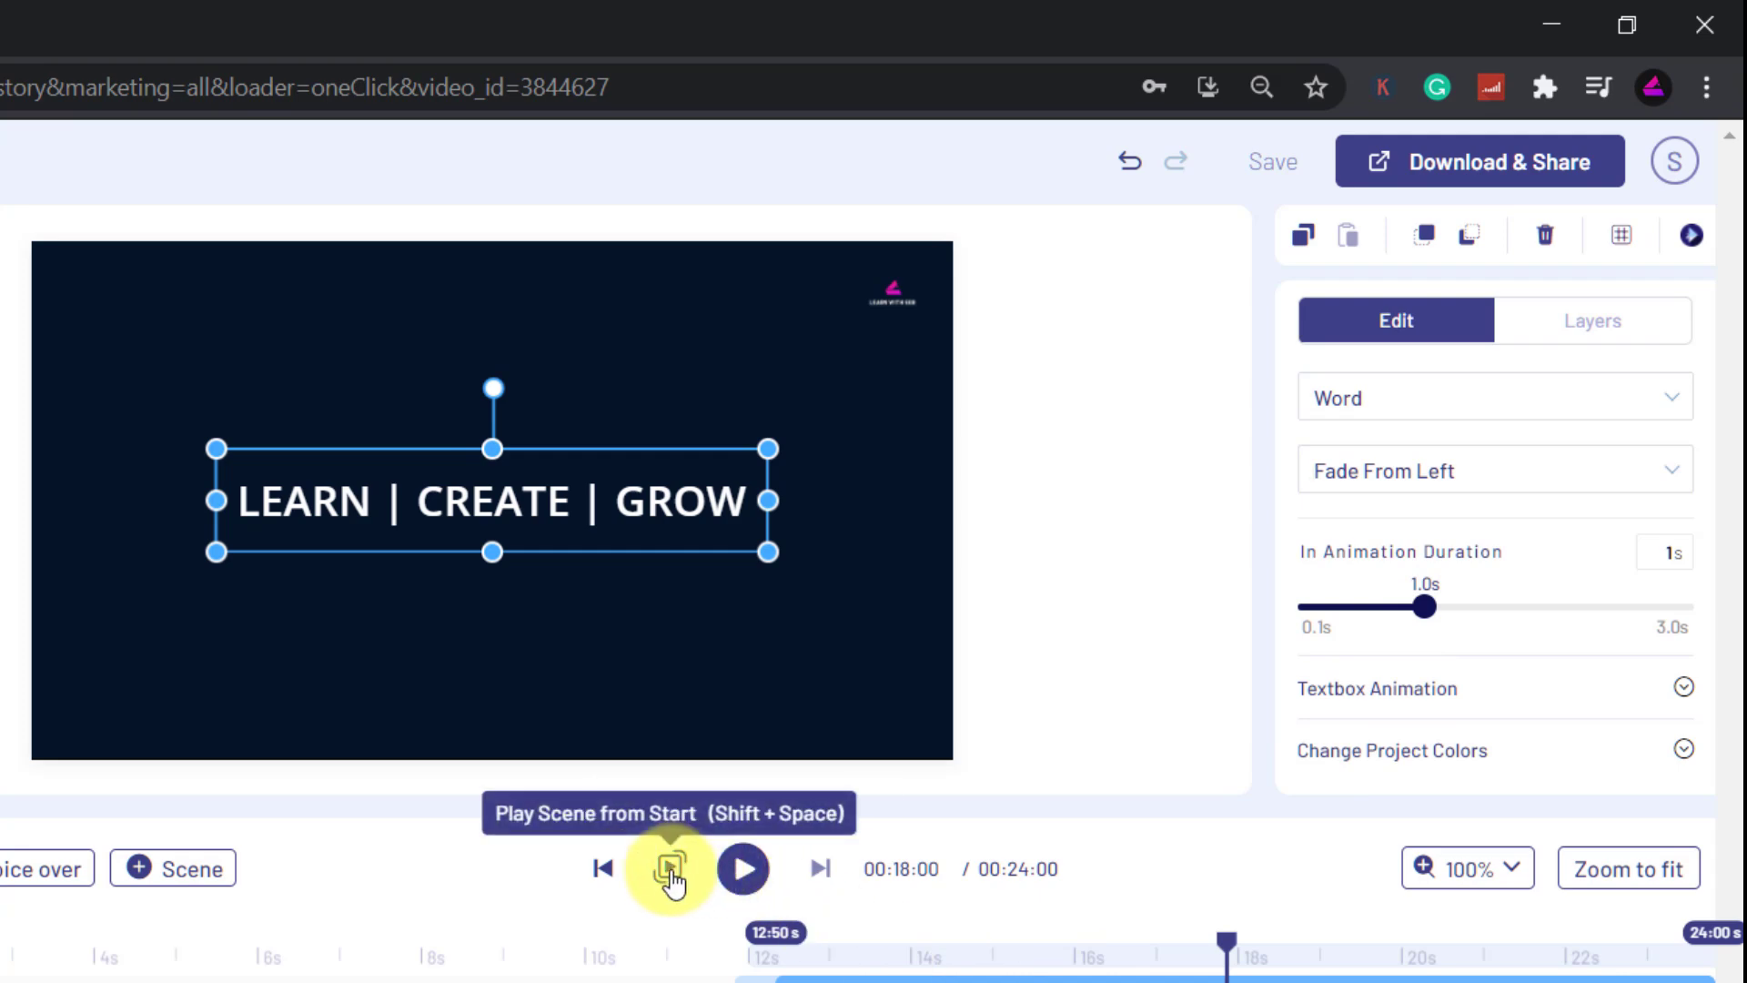
left_click(671, 869)
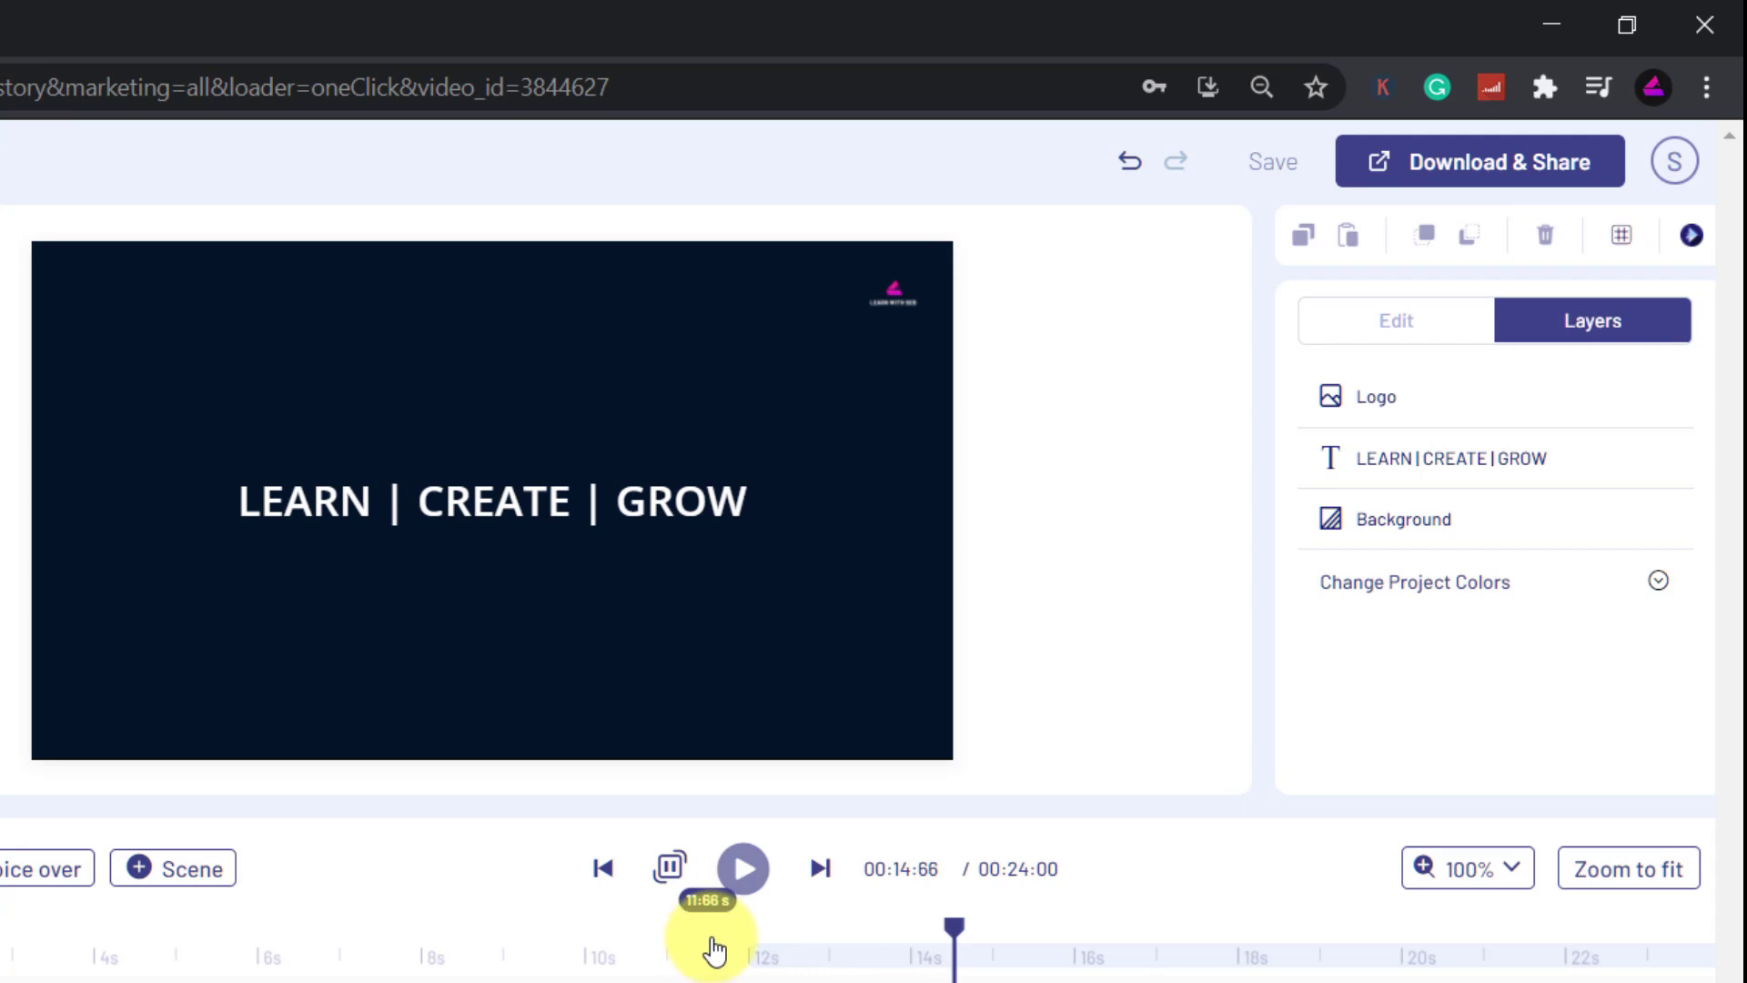
left_click(670, 869)
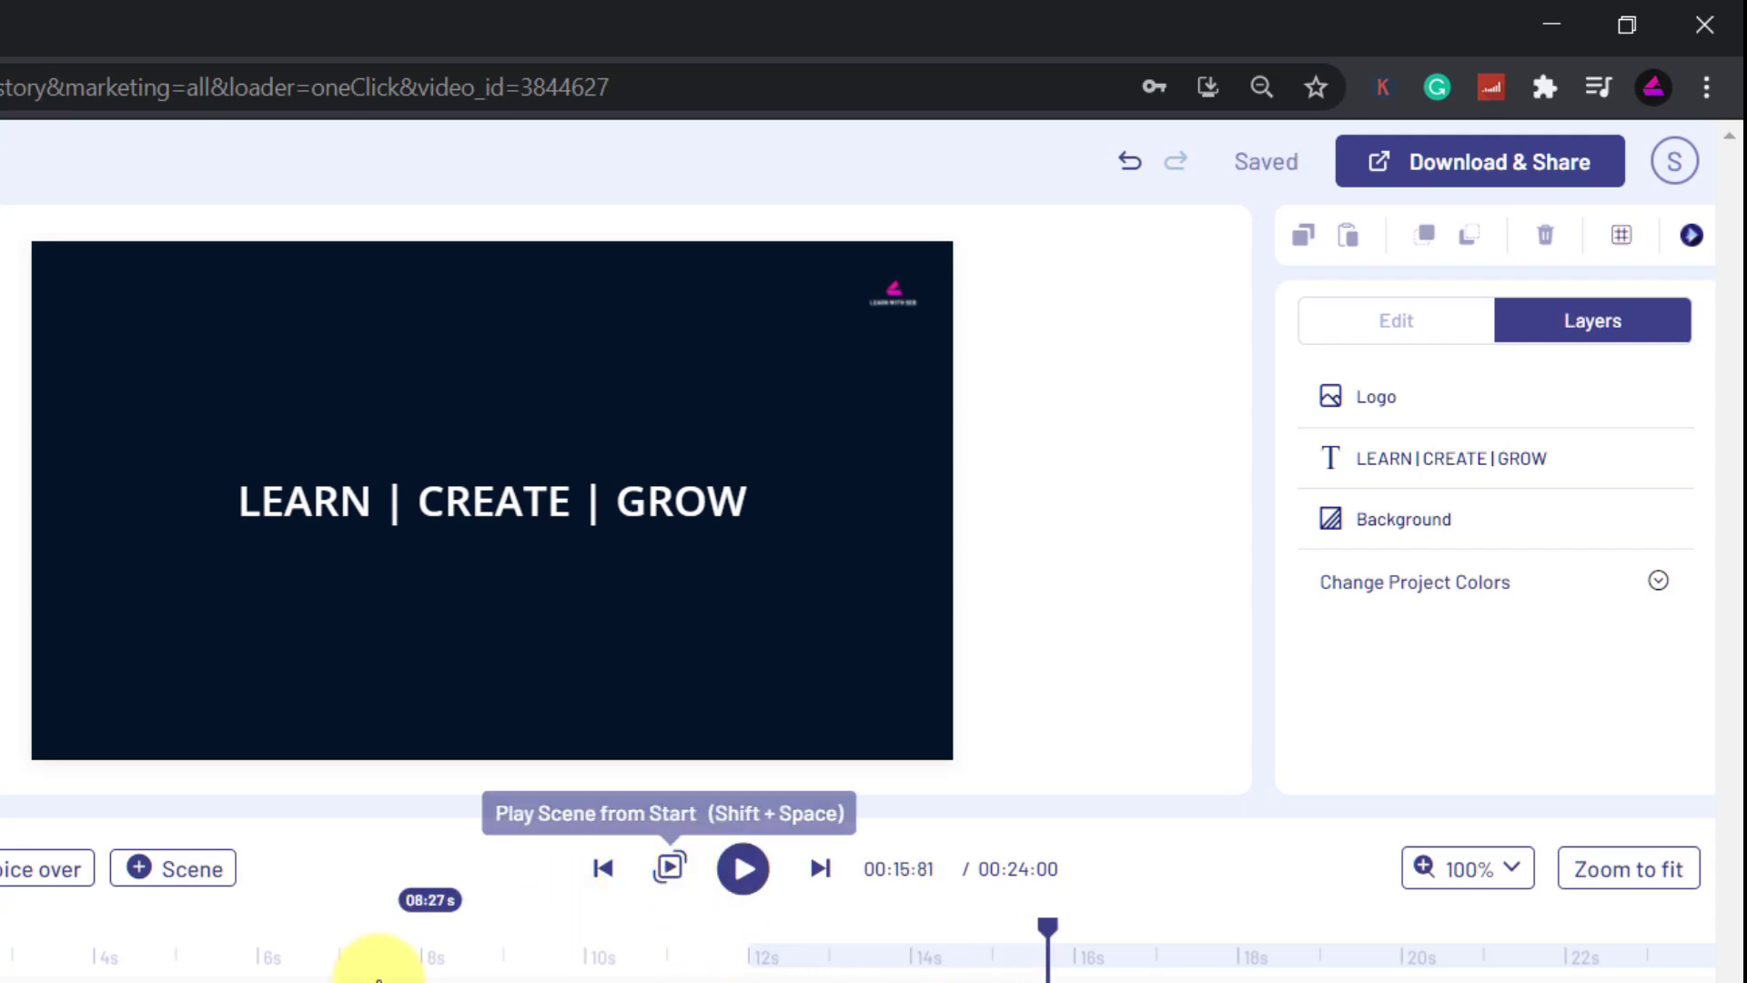
Set the LEARN | CREATE | GROW text's exit animation duration to 1 second.
left_click(391, 947)
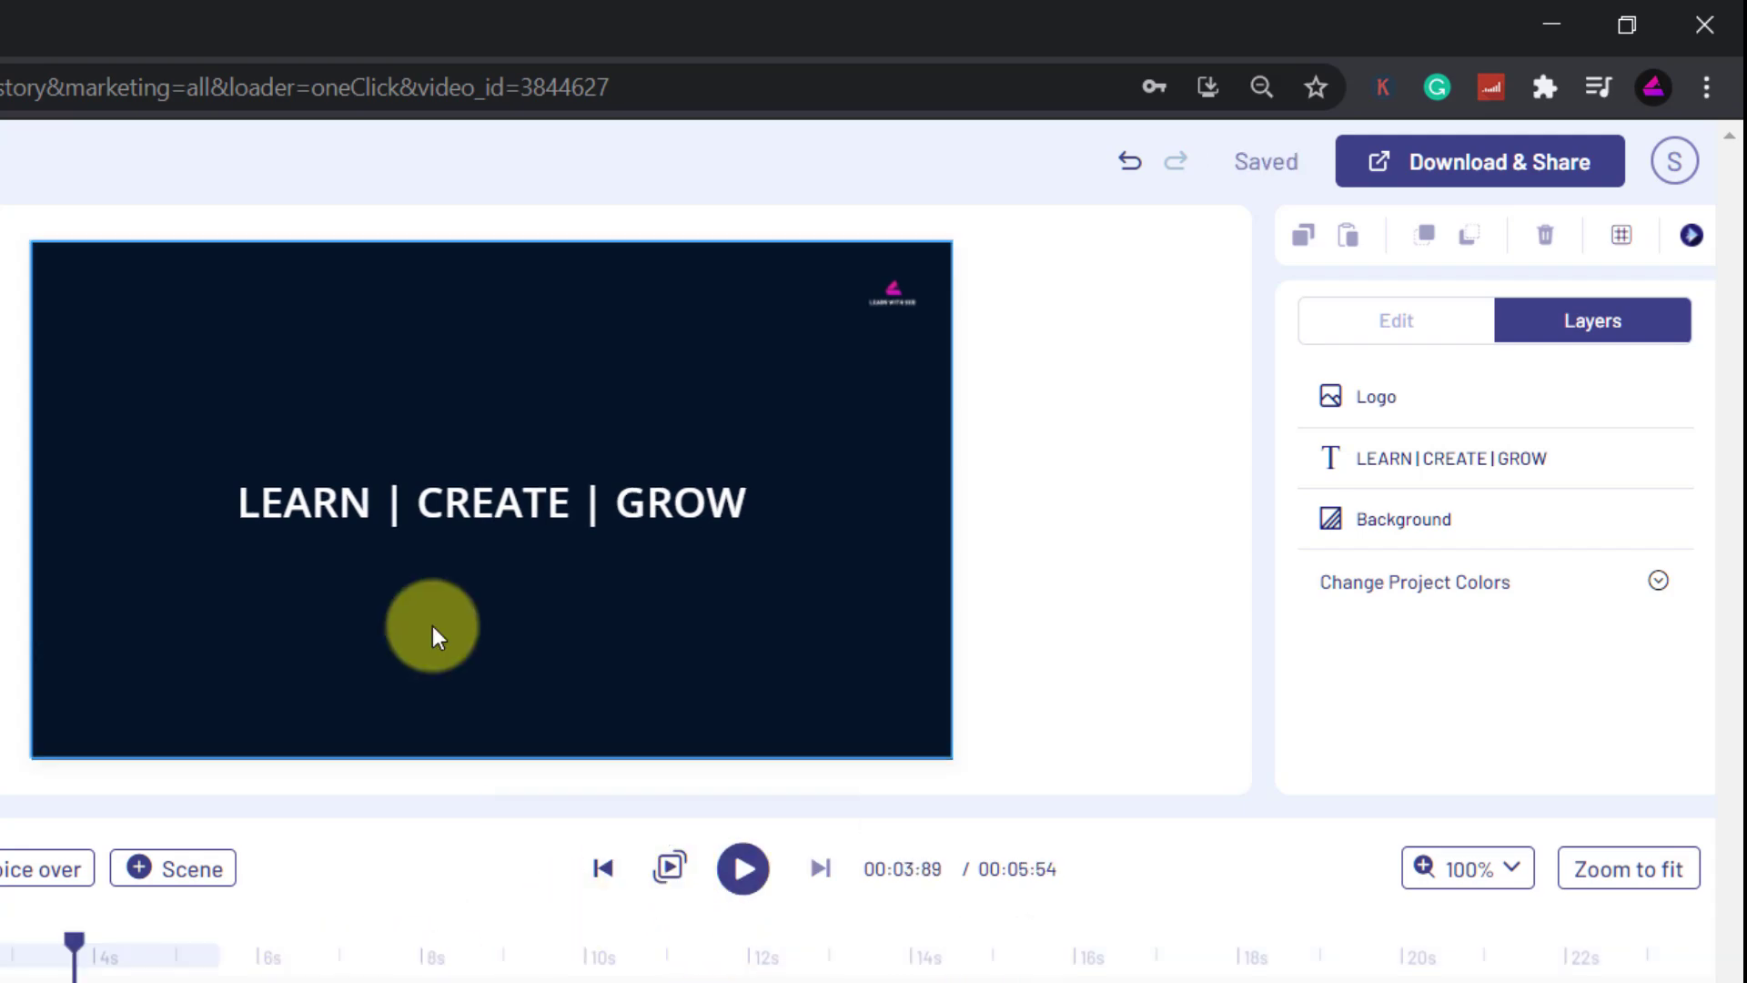
left_click(483, 484)
scroll(1447, 464, "down", 2)
scroll(1485, 664, "down", 3)
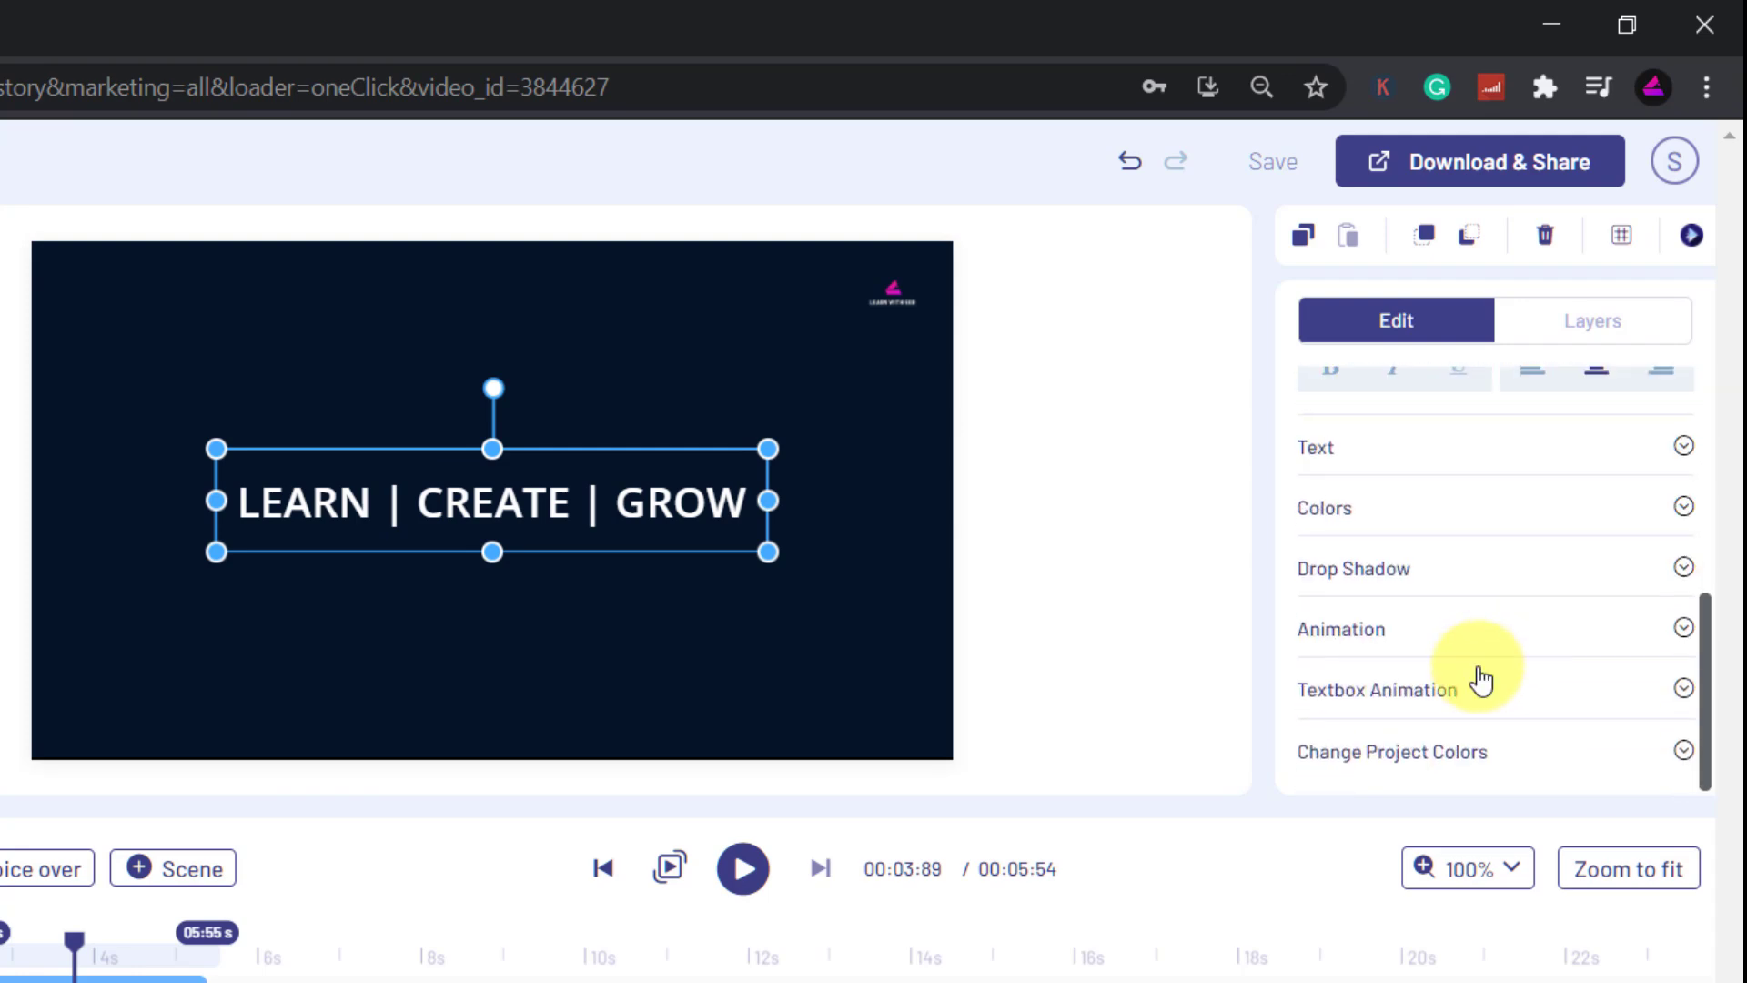
left_click(1456, 641)
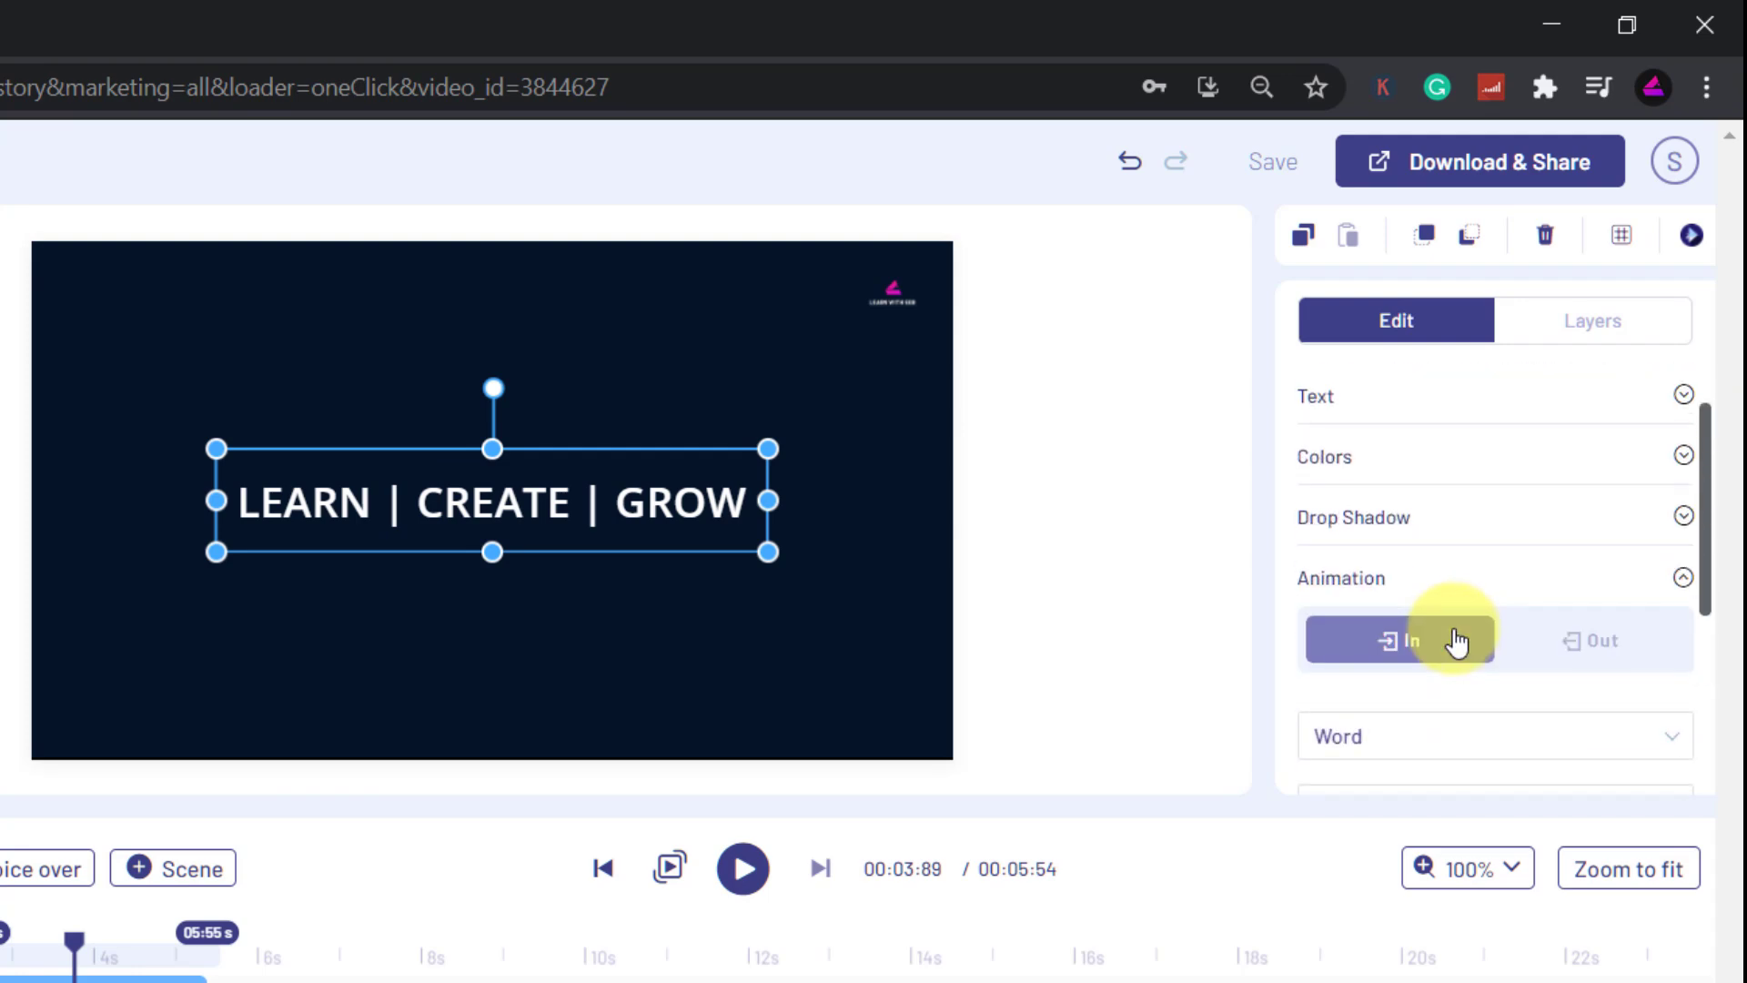
scroll(1591, 644, "down", 3)
left_click(1588, 462)
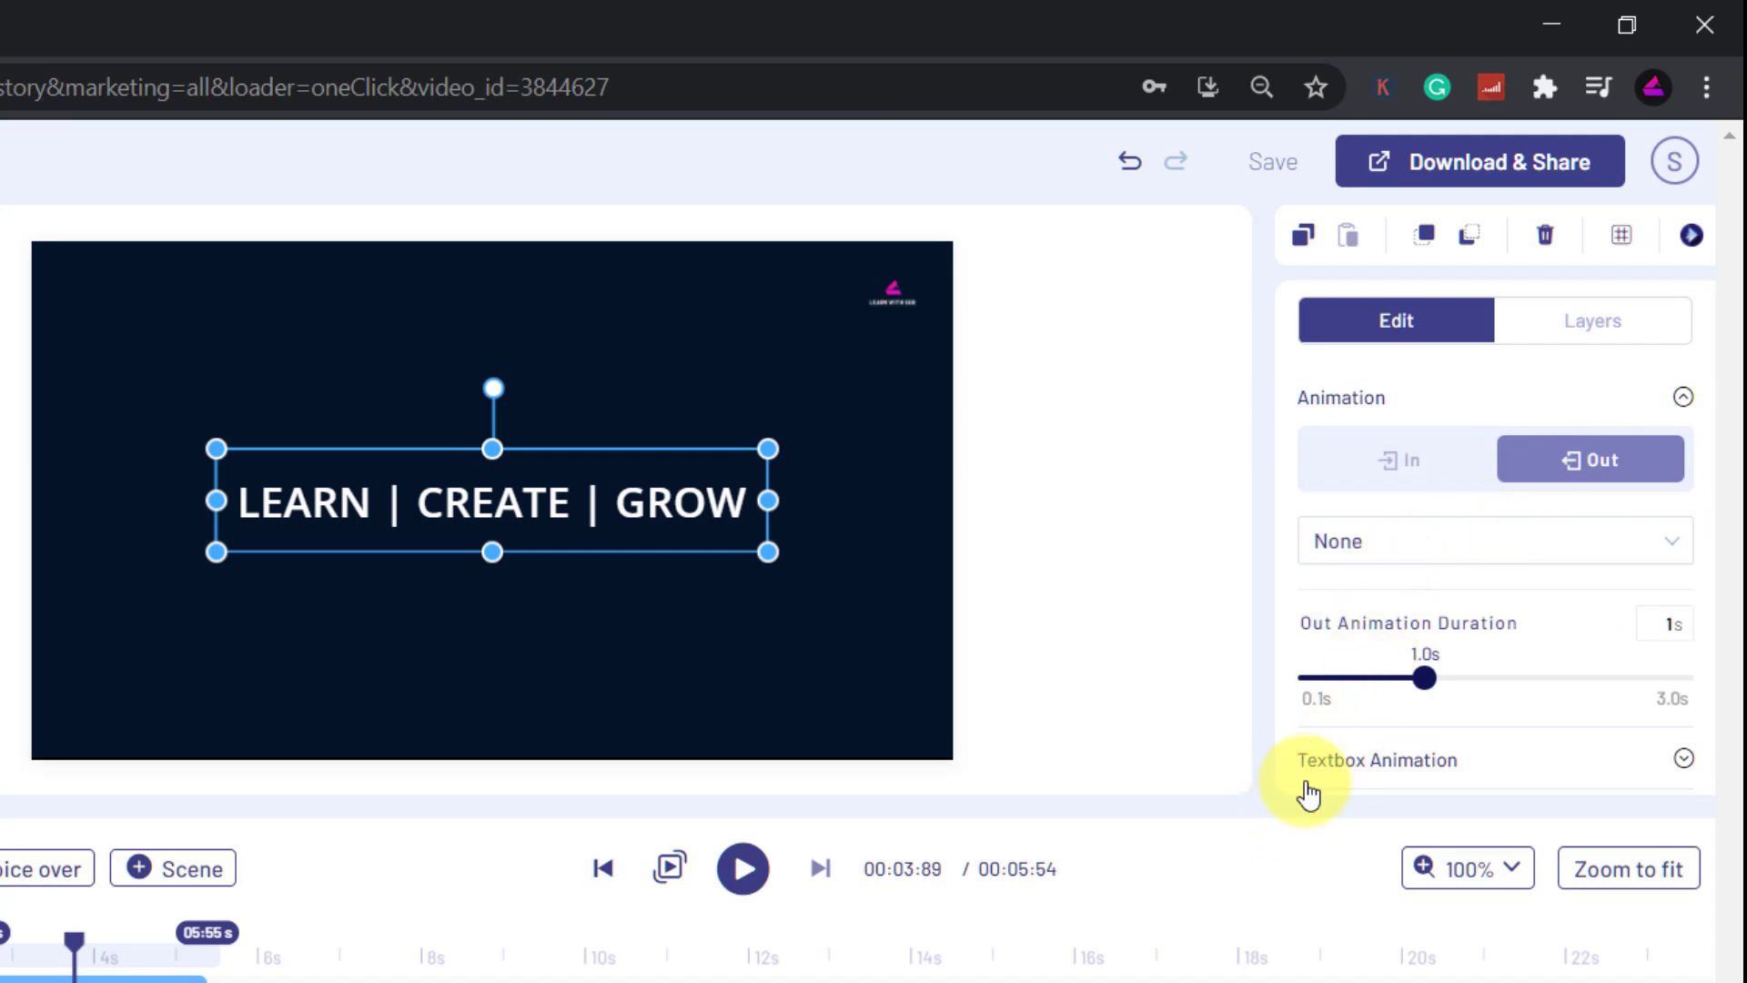
left_click_drag(1424, 680, 1355, 683)
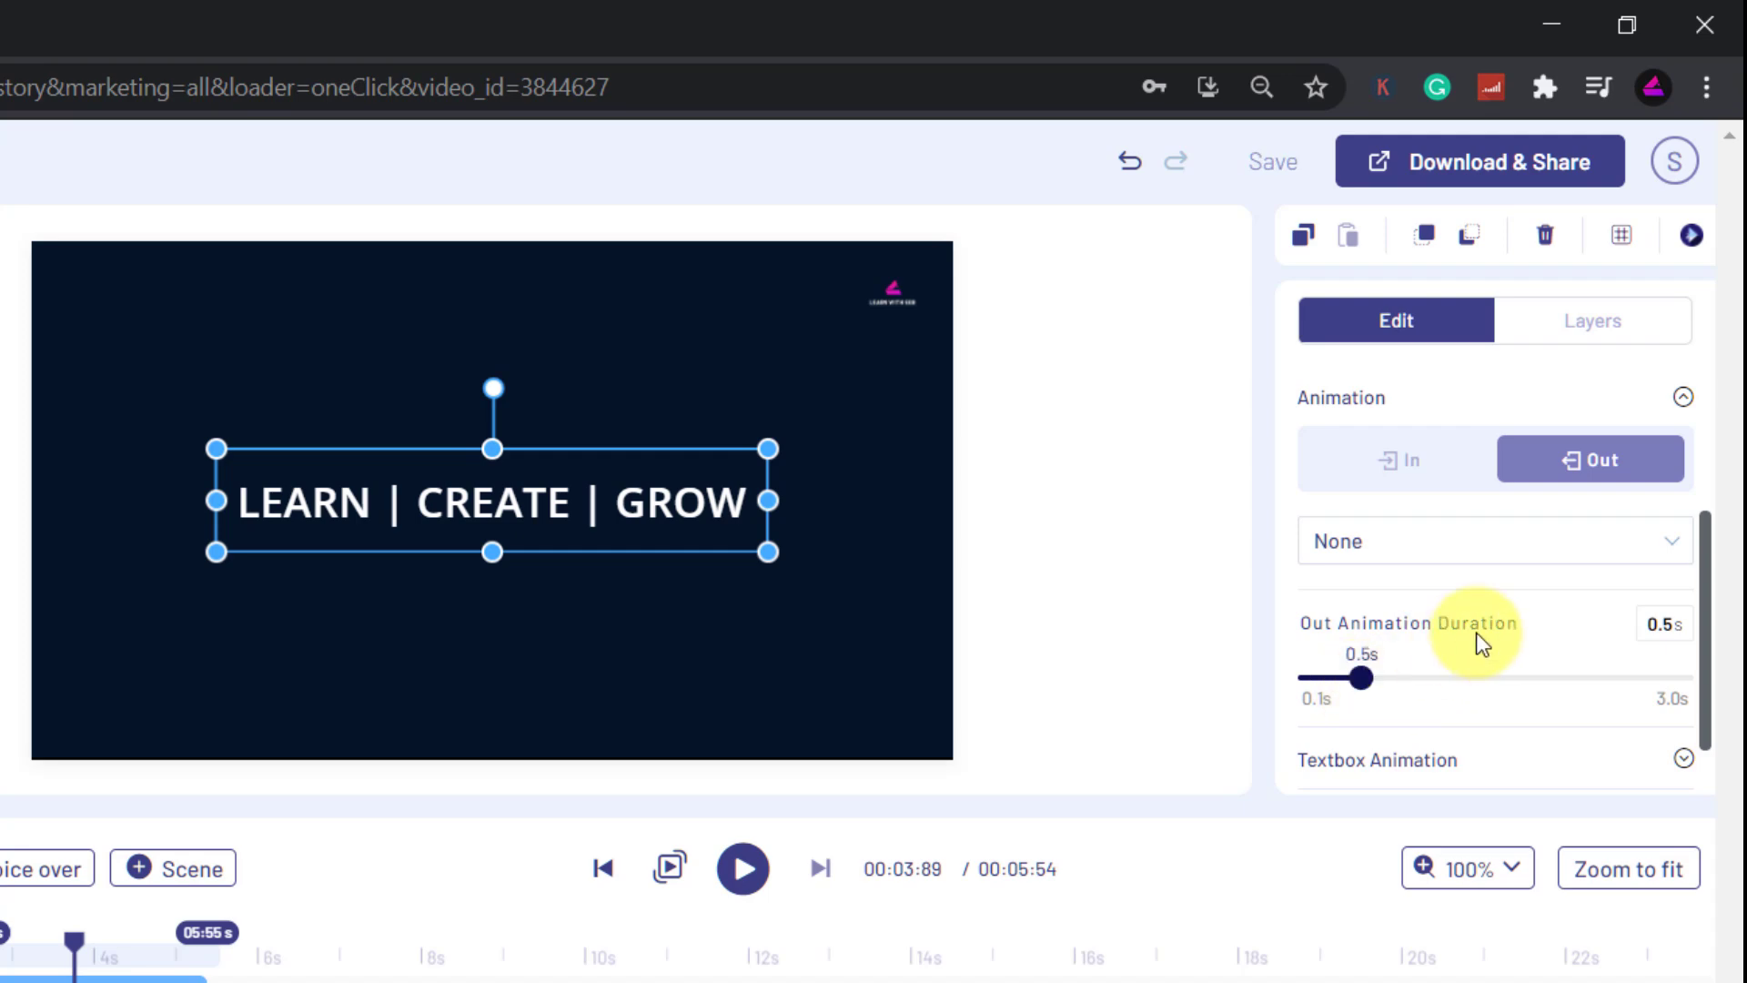
Choose Fade To Right Big as the exit style and replay the scene.
scroll(1479, 641, "down", 1)
left_click(1376, 475)
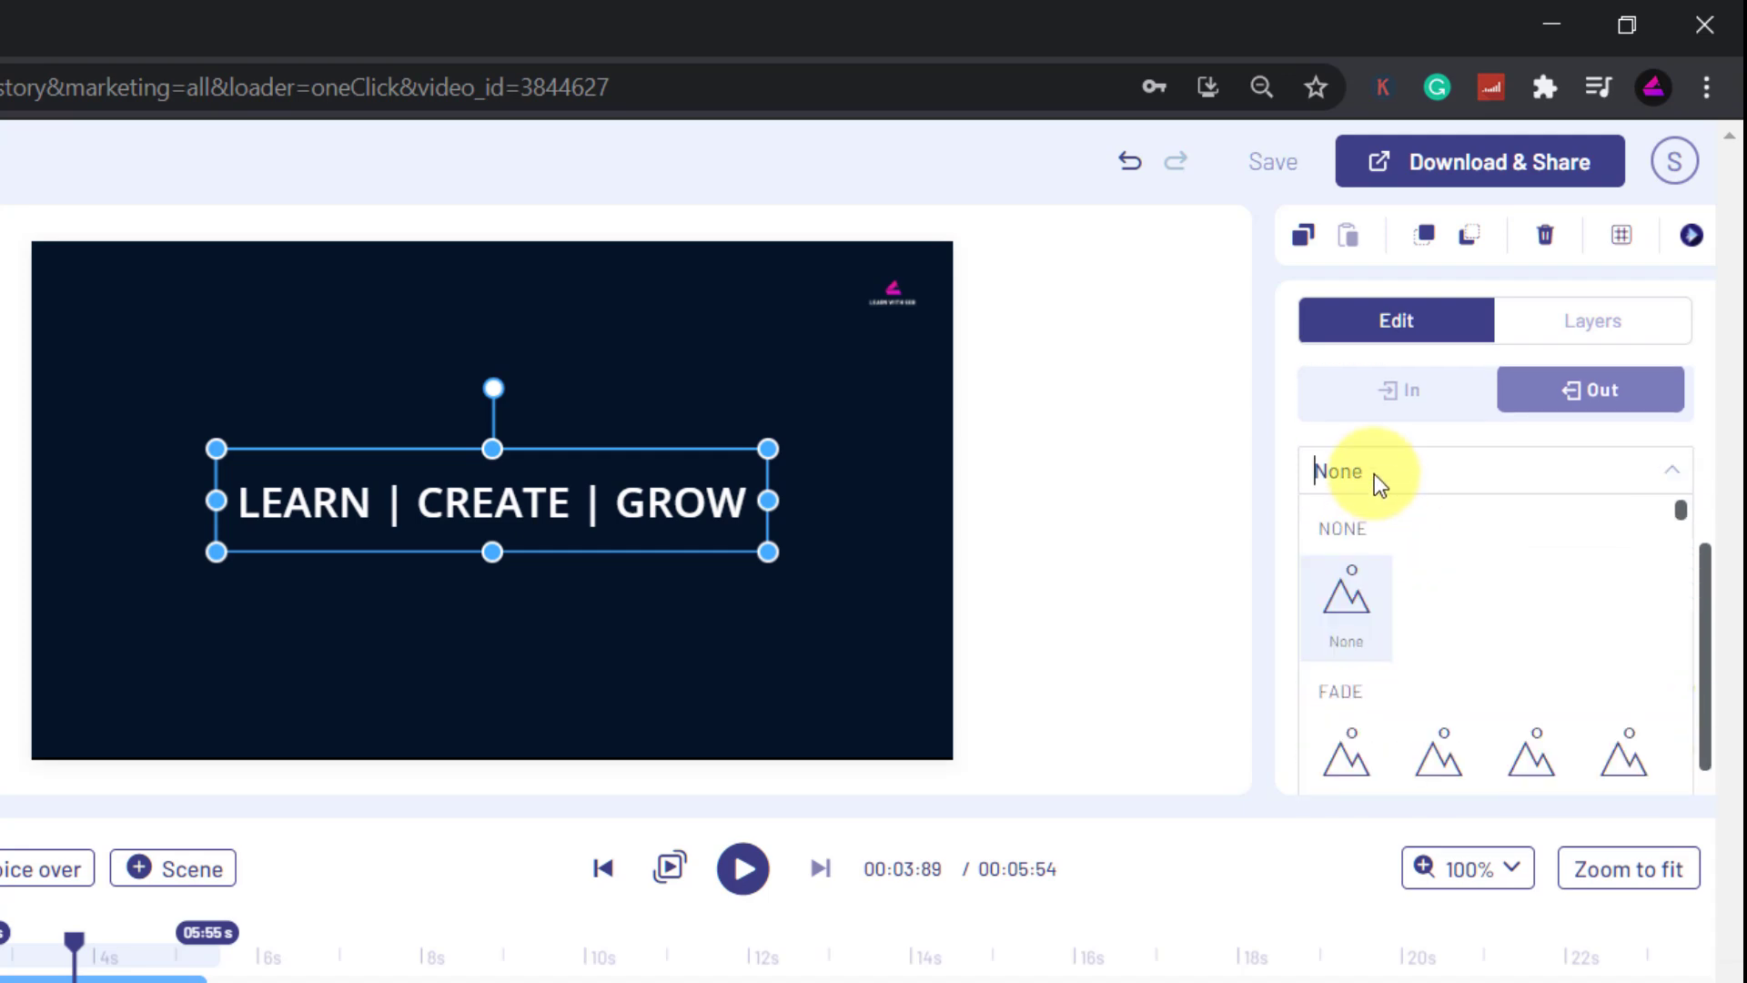
scroll(1368, 608, "down", 2)
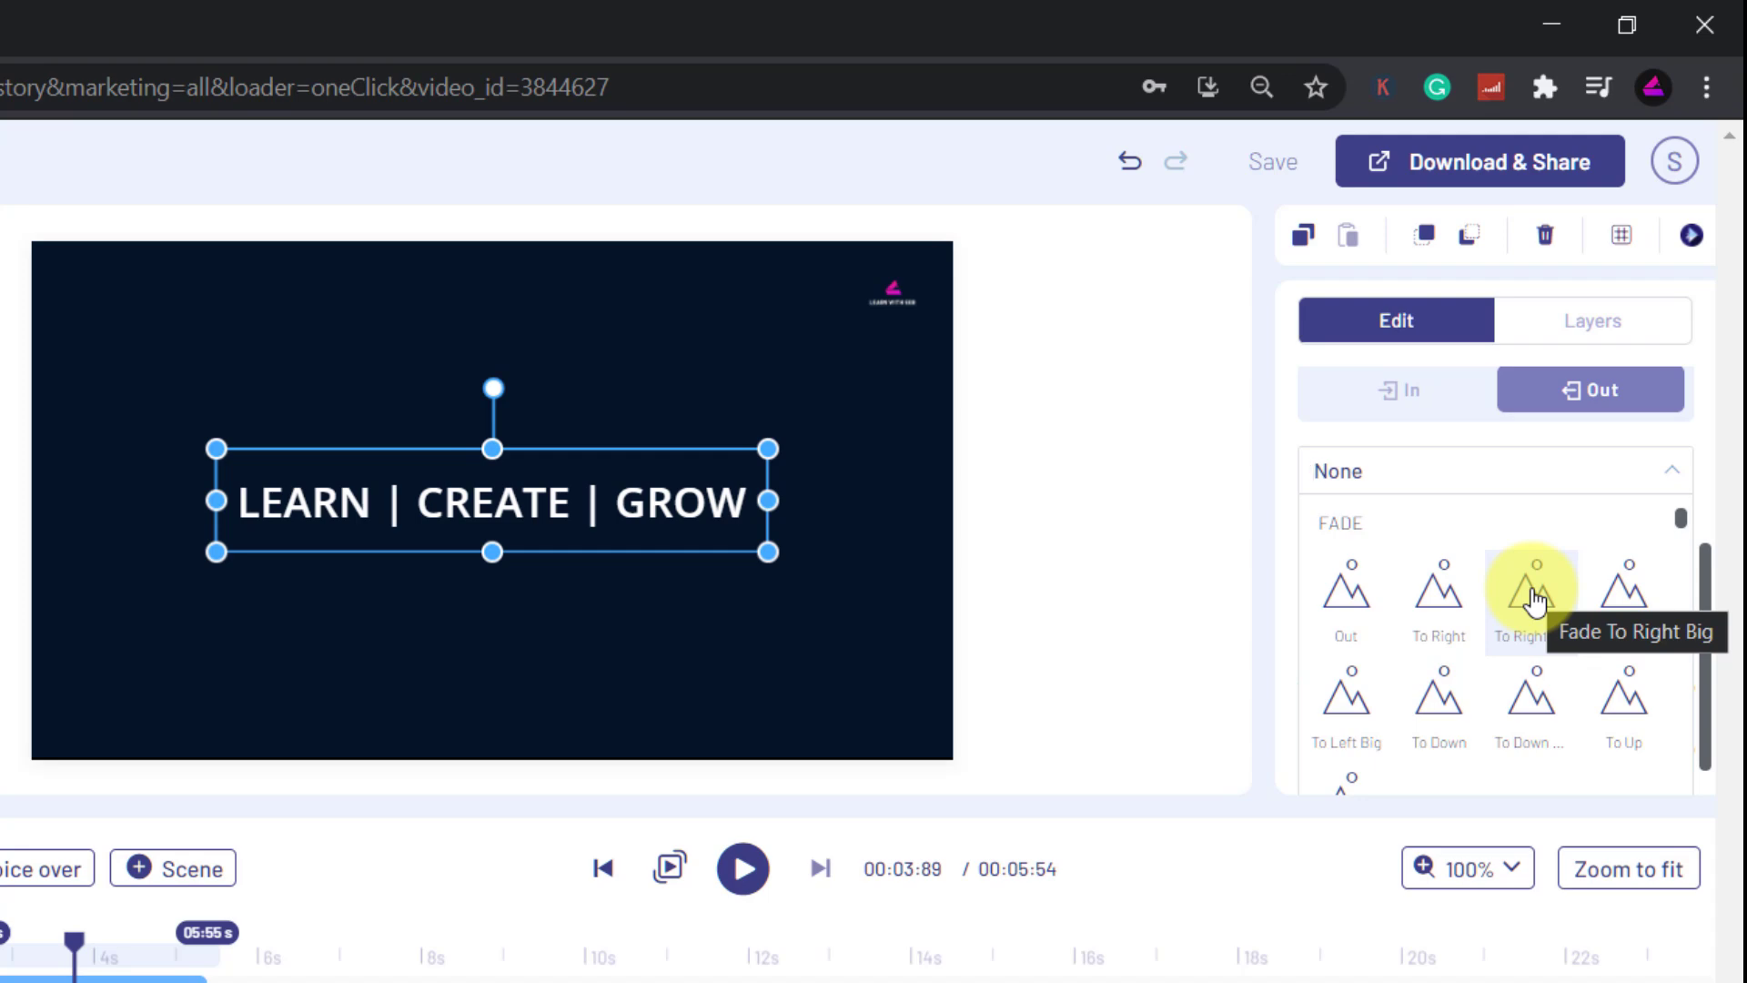
left_click(1536, 601)
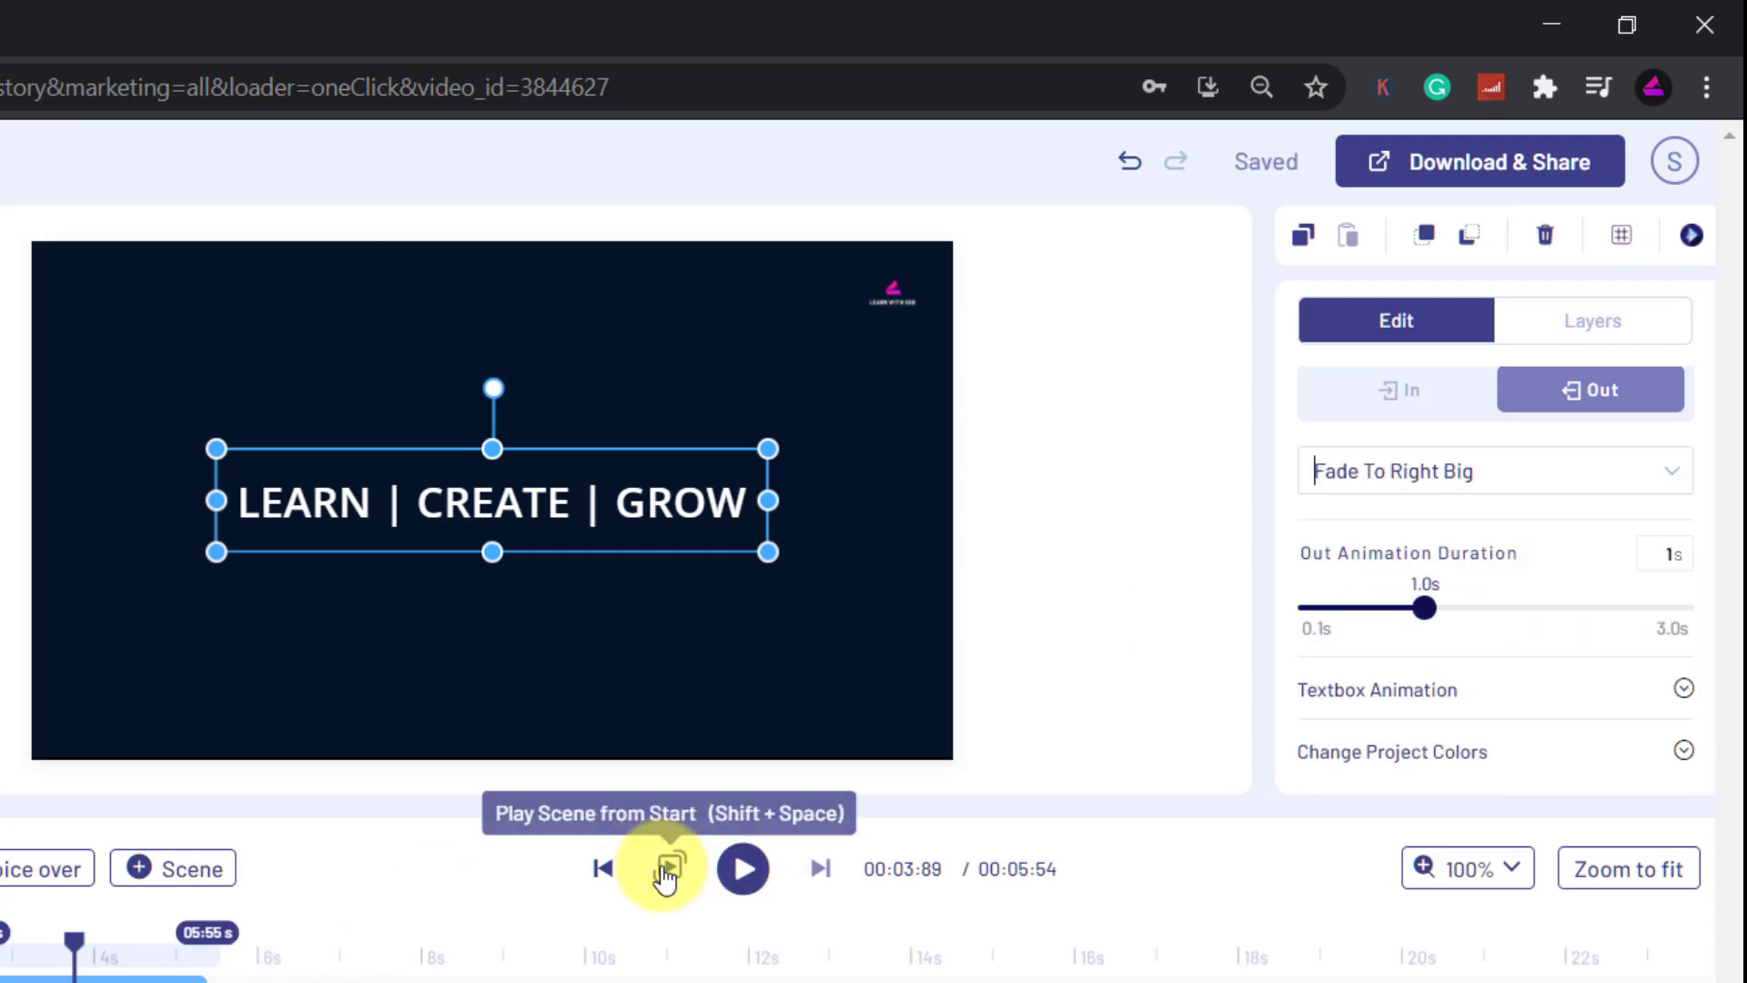
left_click(669, 869)
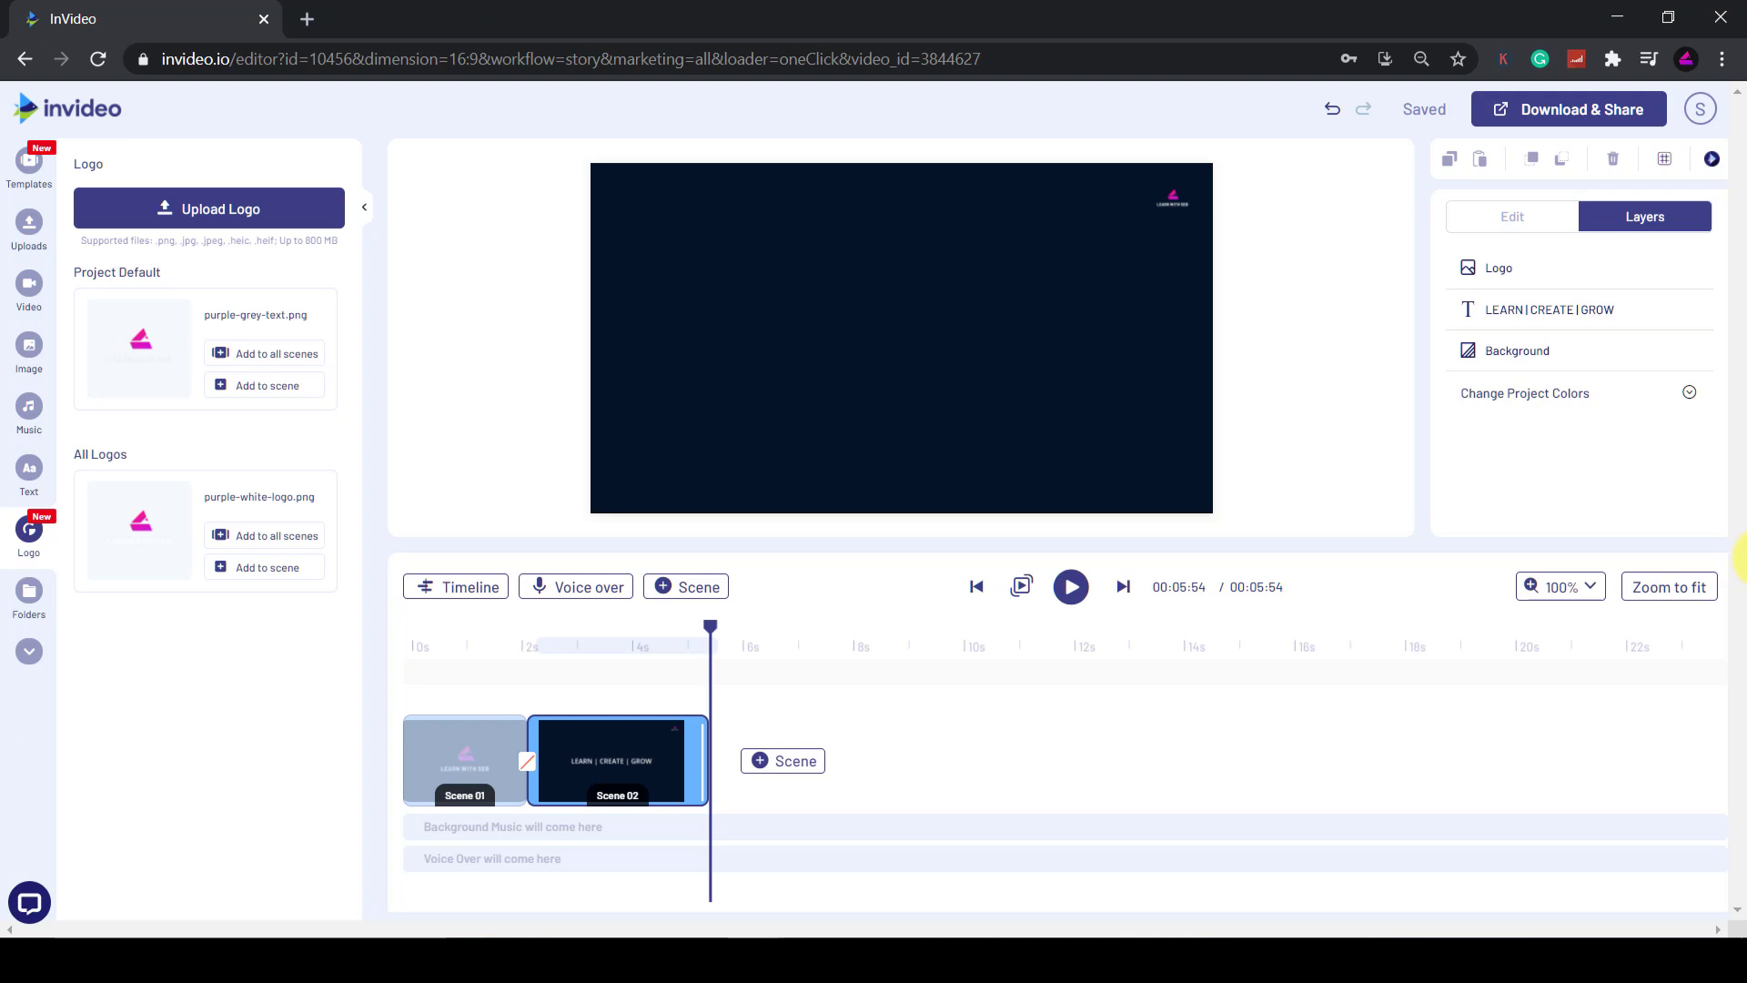
Add a blank Scene 03 after the current scene.
left_click(761, 772)
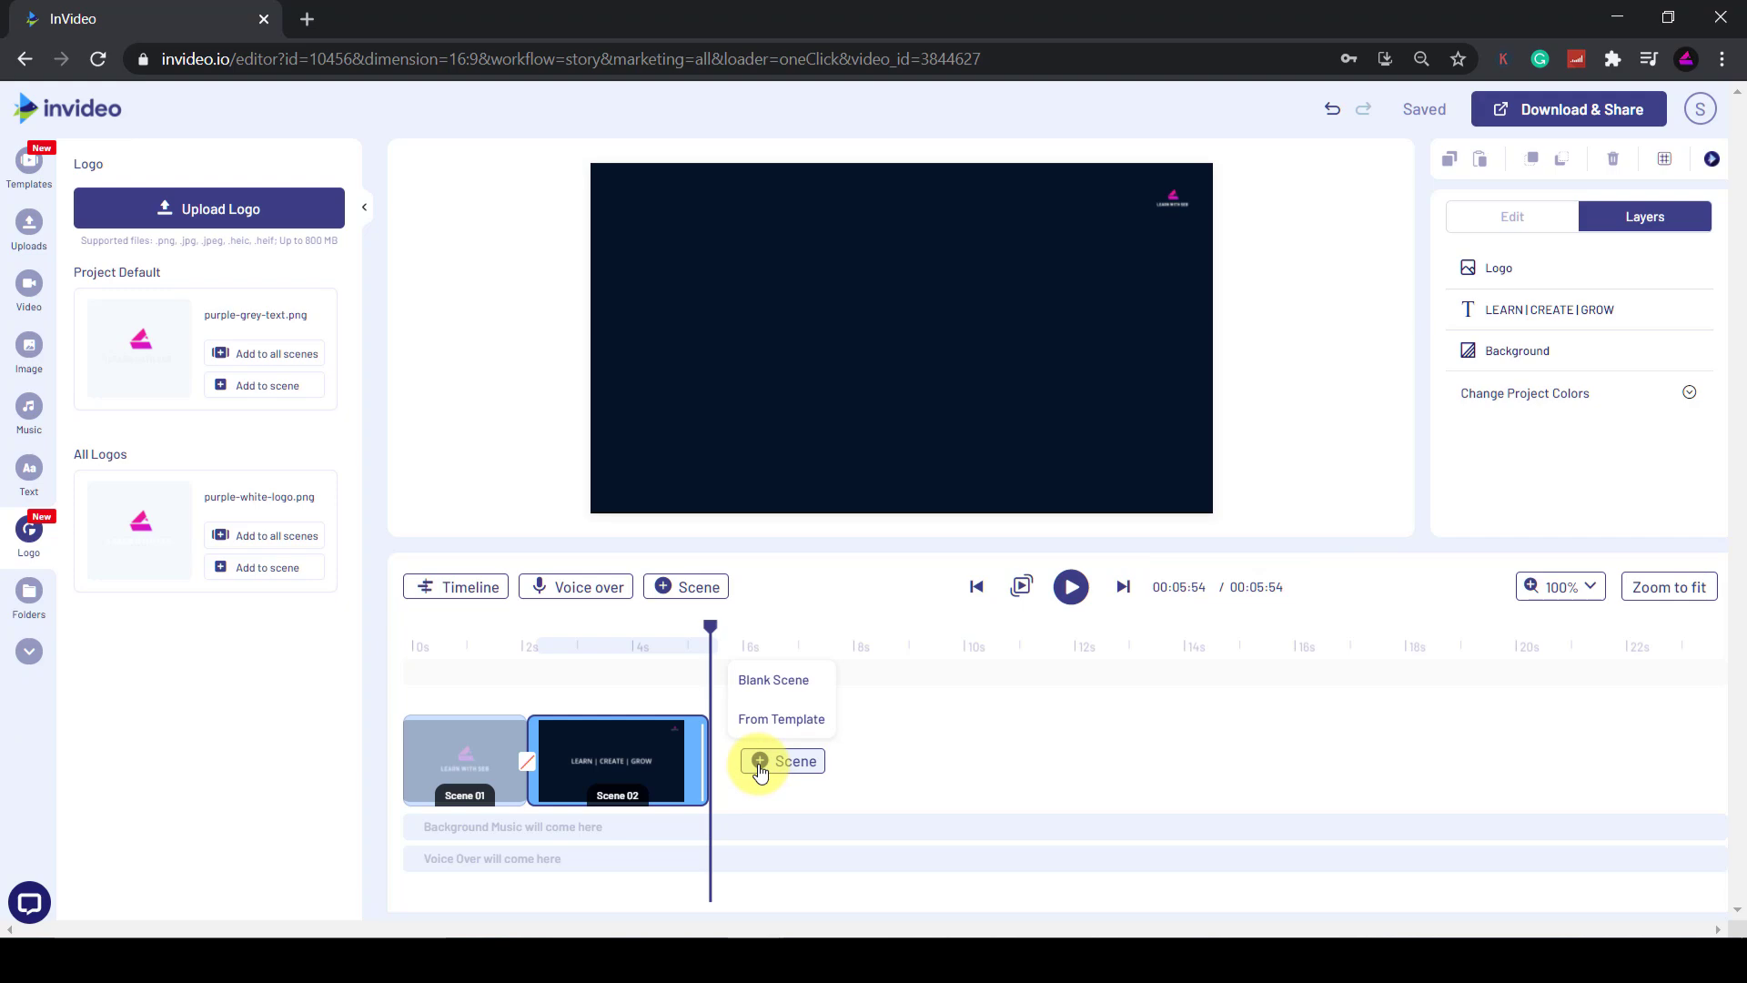
left_click(758, 685)
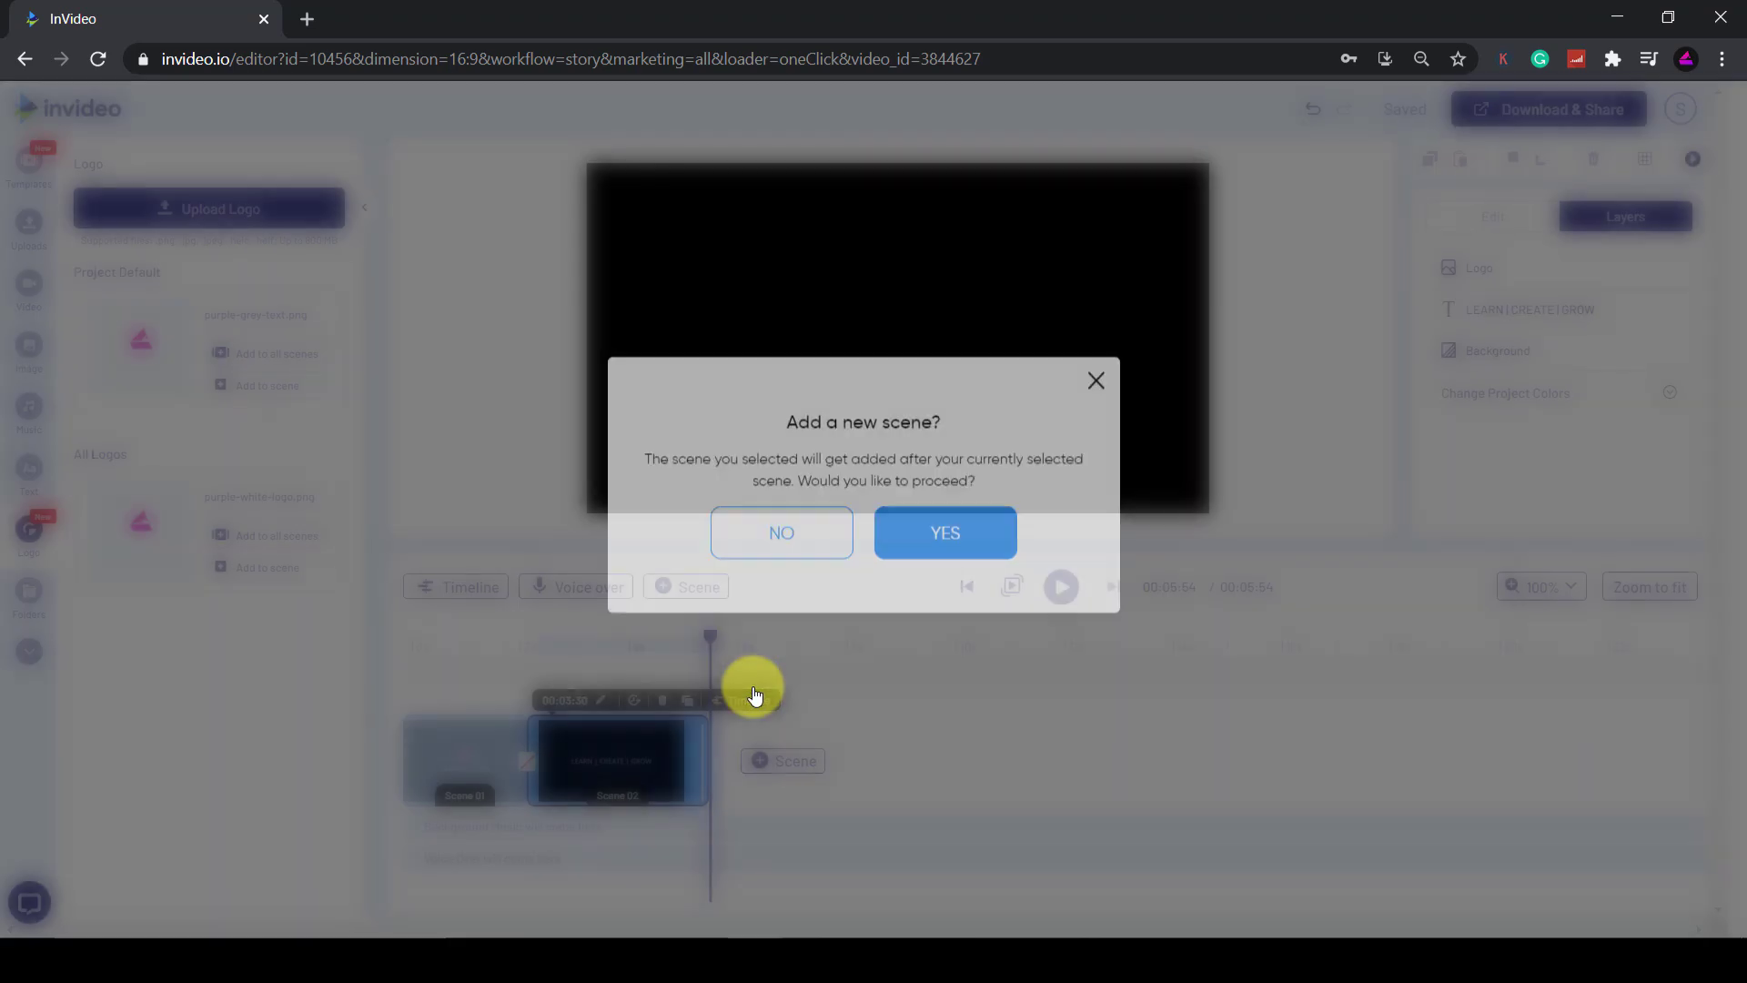
left_click(909, 584)
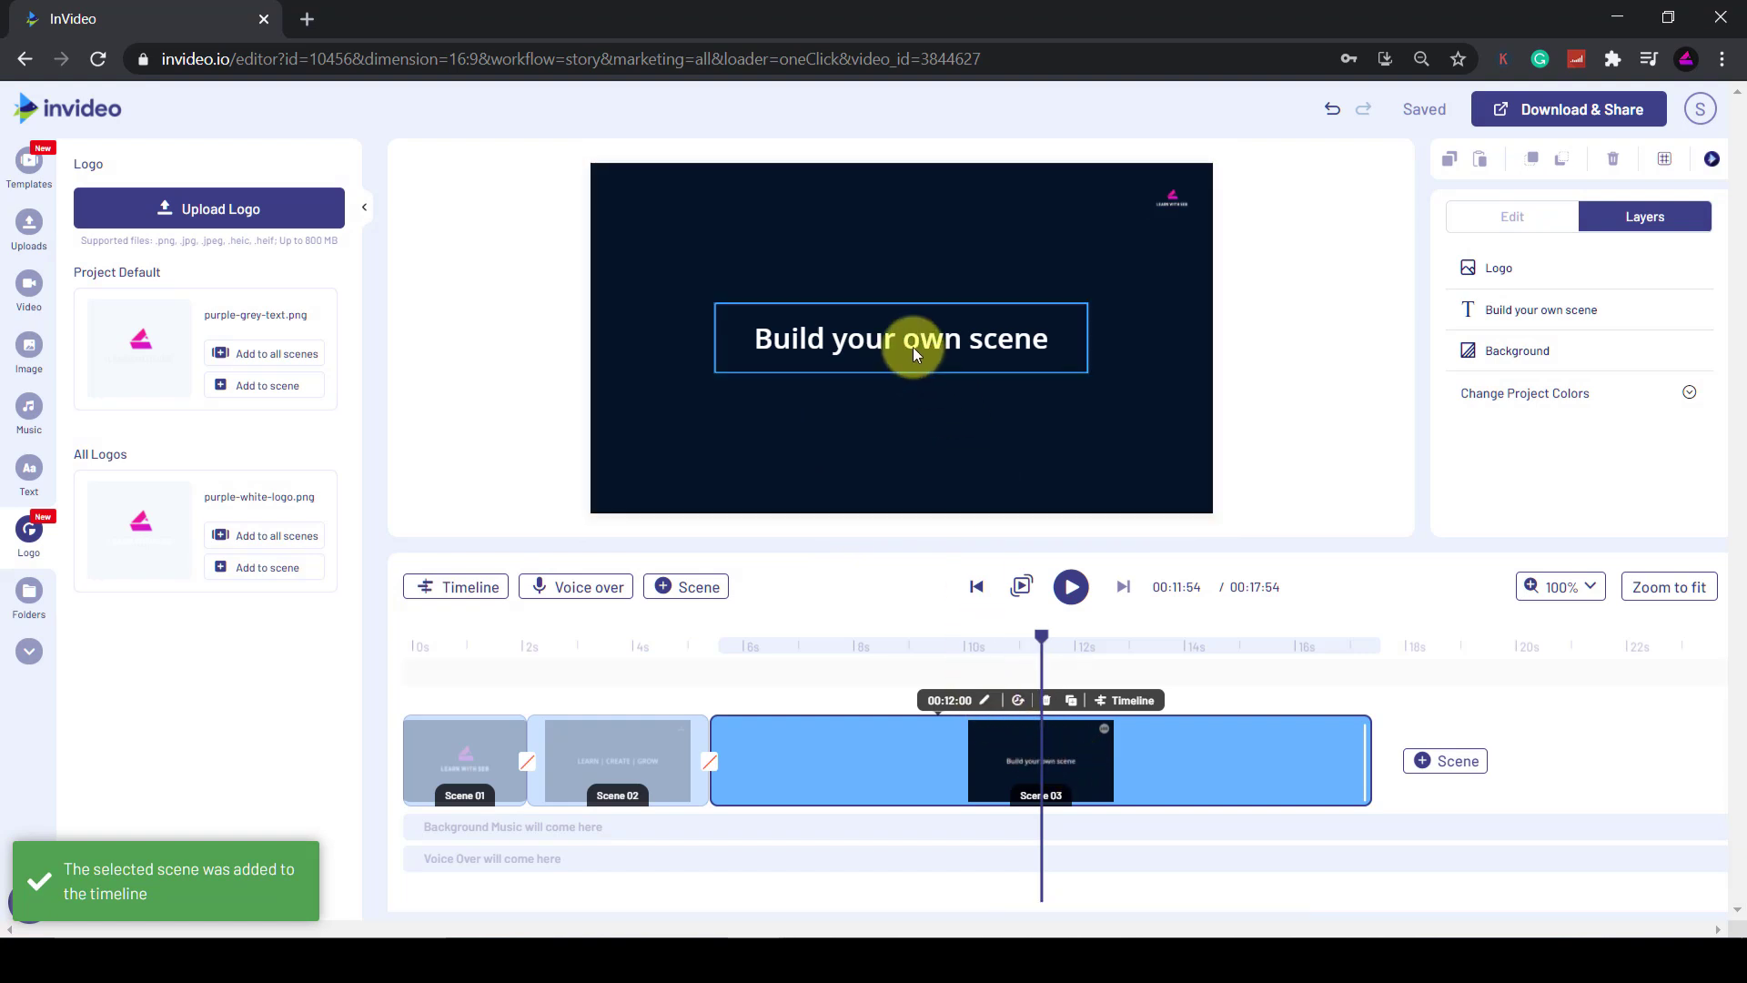
Delete the 'Build your own scene' placeholder text and the logo from Scene 03.
left_click(914, 346)
key("Delete")
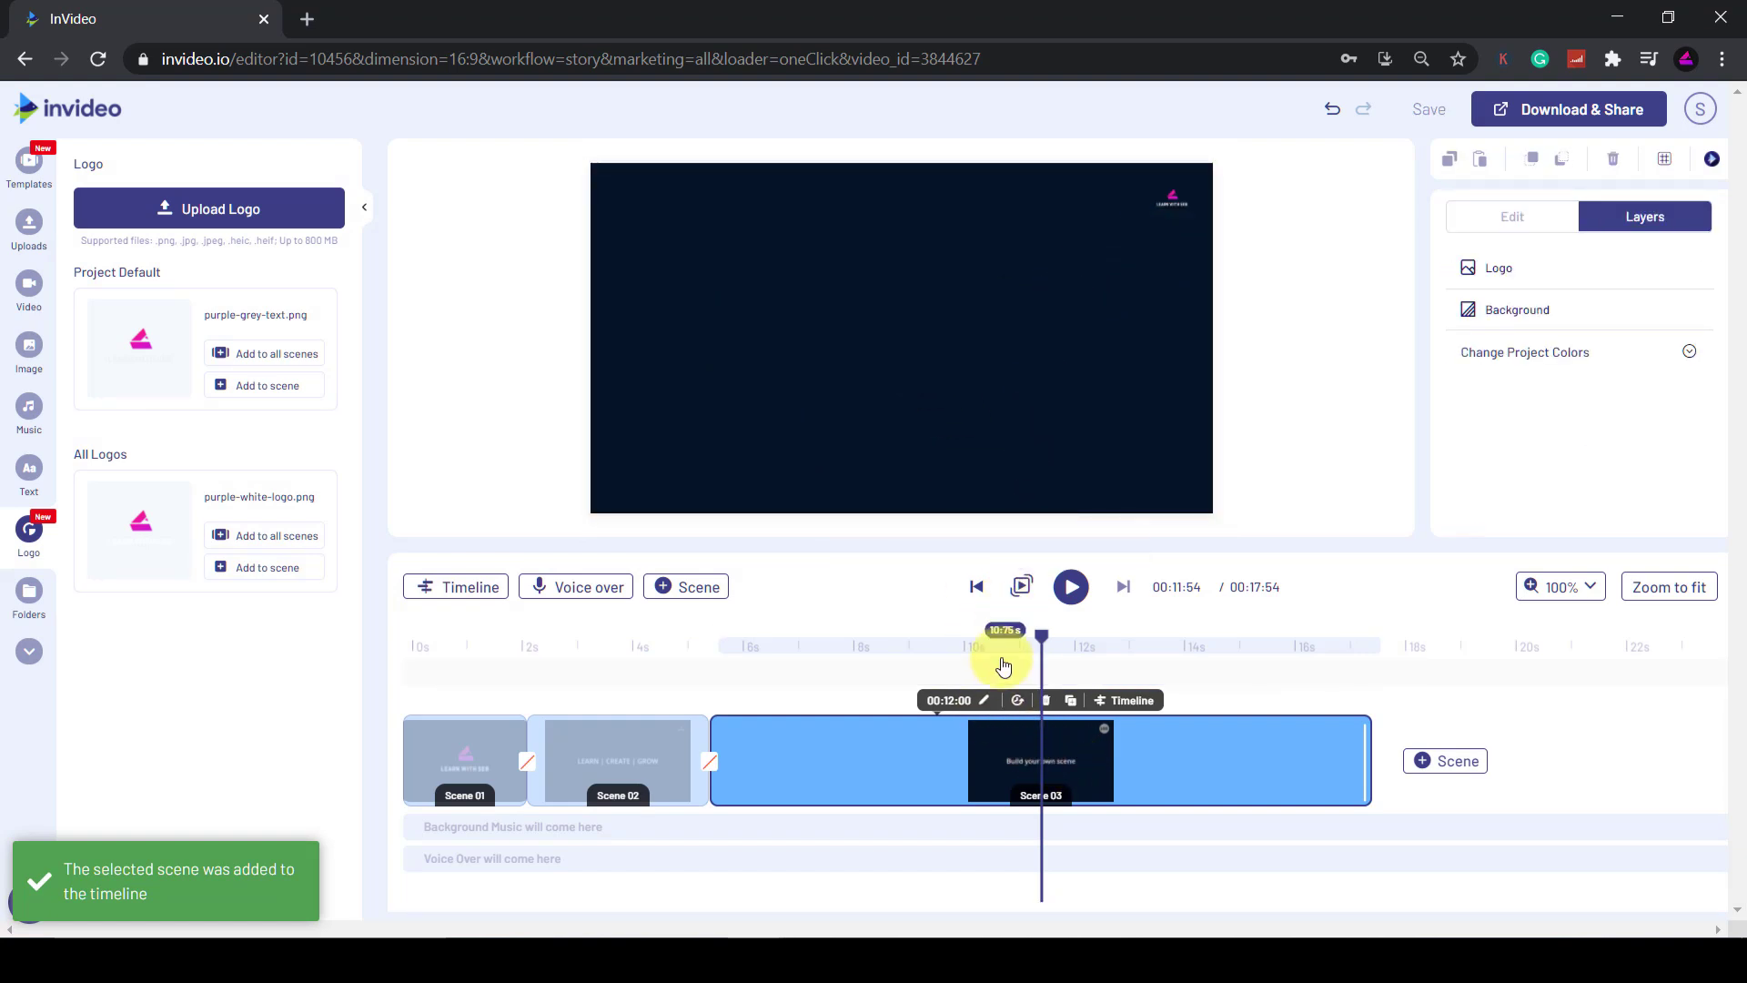
left_click(1180, 197)
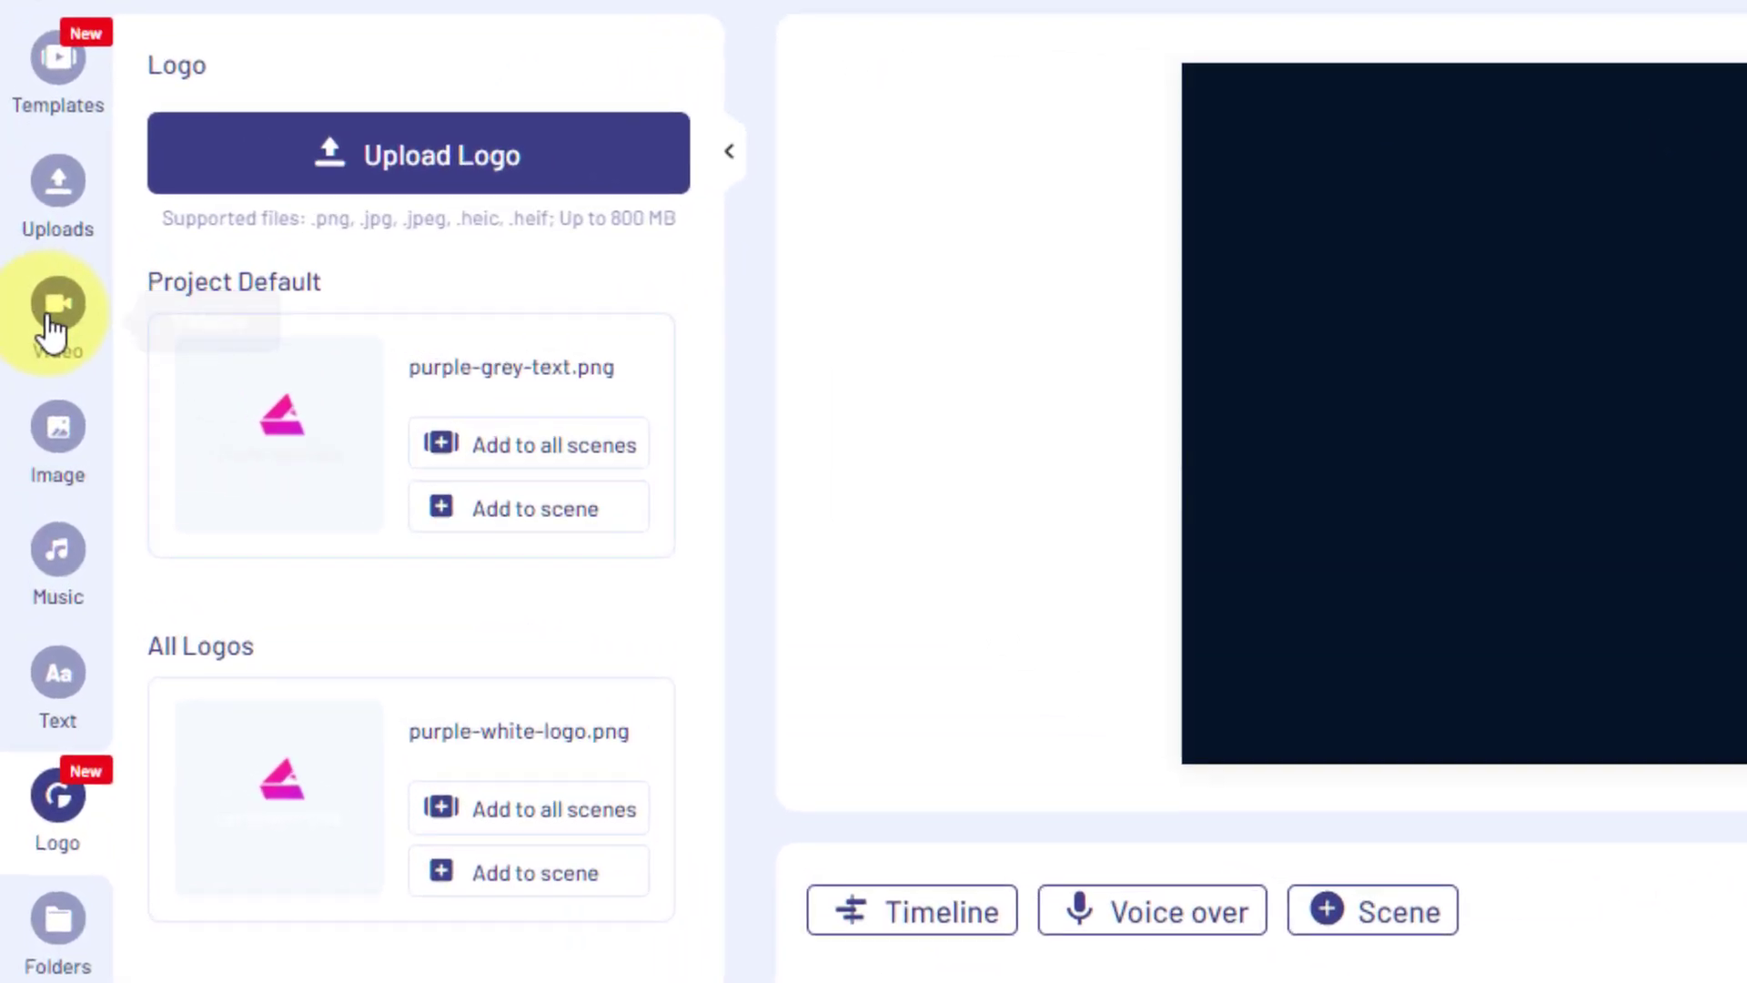
Search the stock video library for 'laptop' clips.
left_click(53, 314)
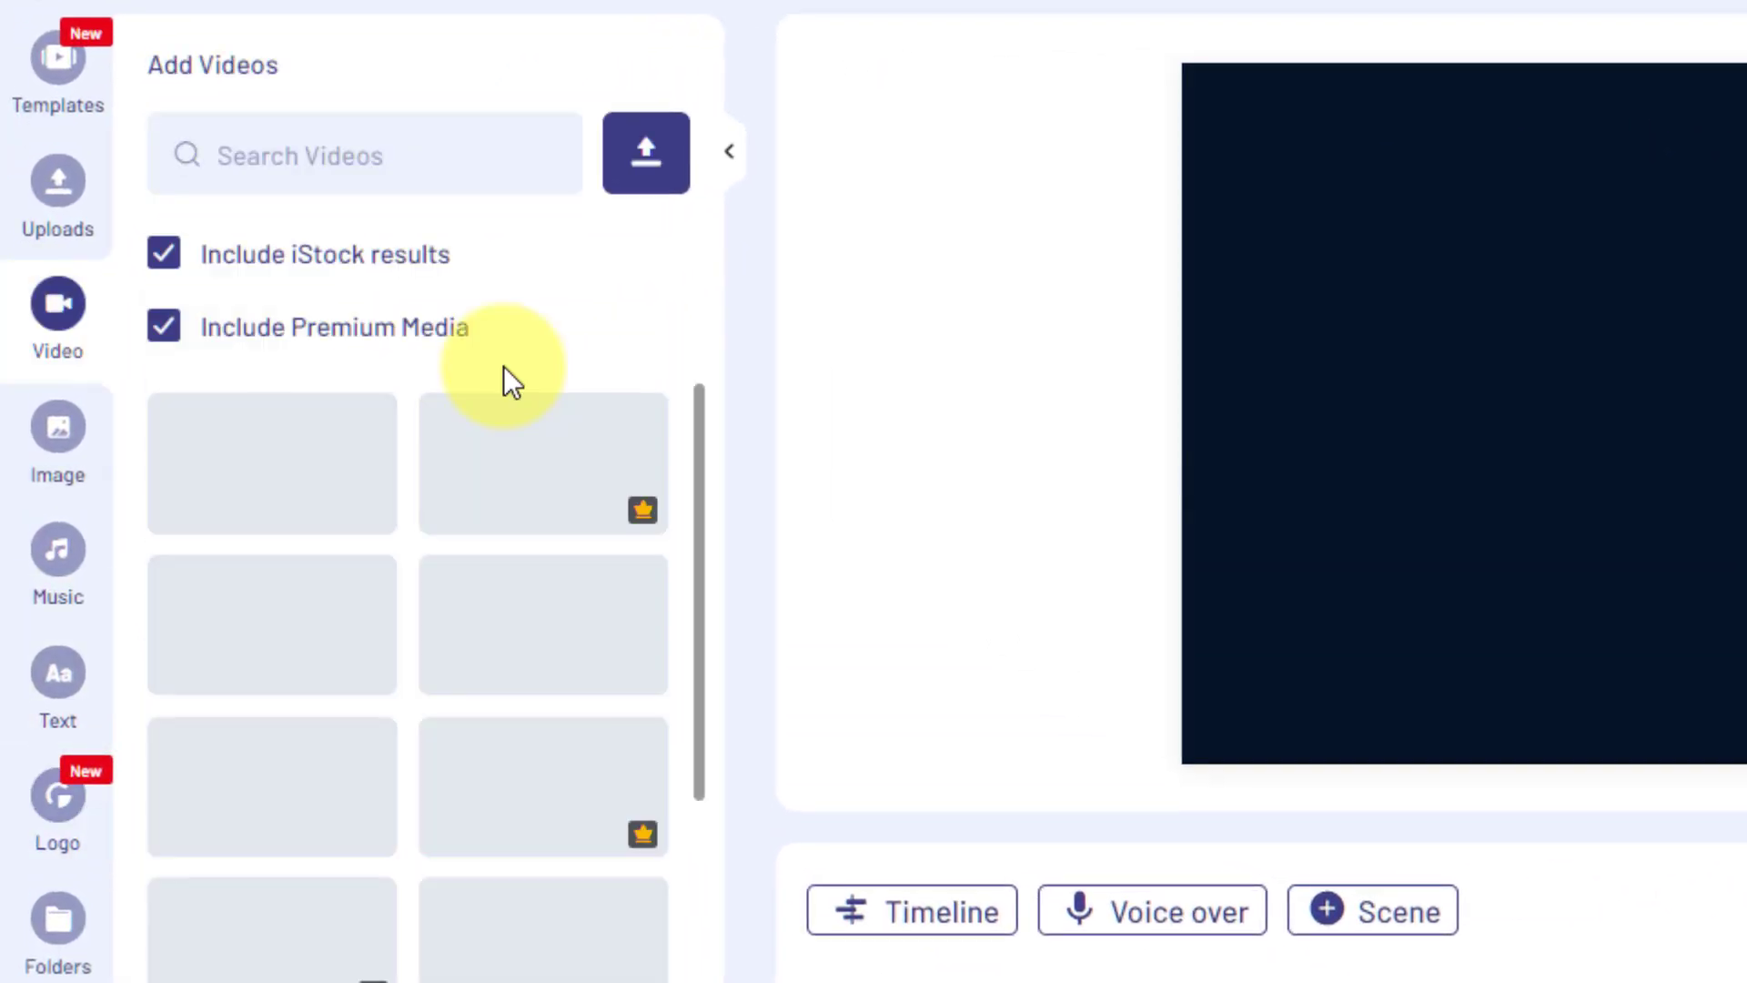
scroll(460, 592, "down", 3)
scroll(466, 596, "down", 10)
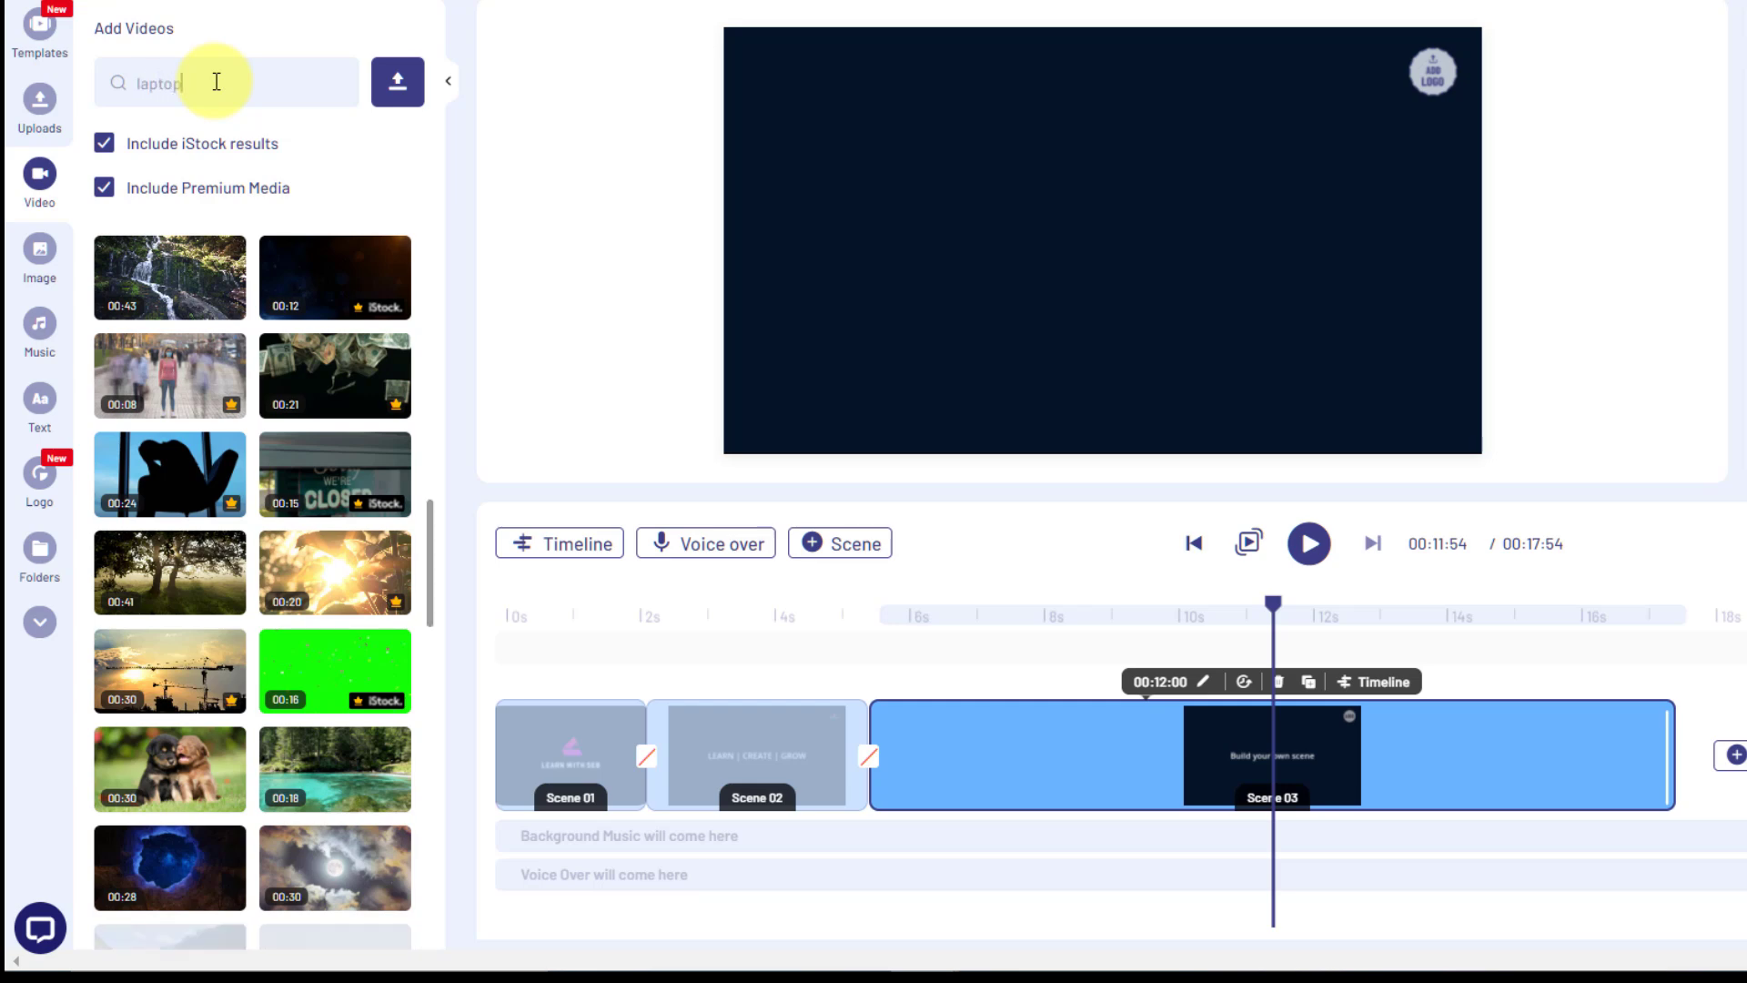
type("ptop")
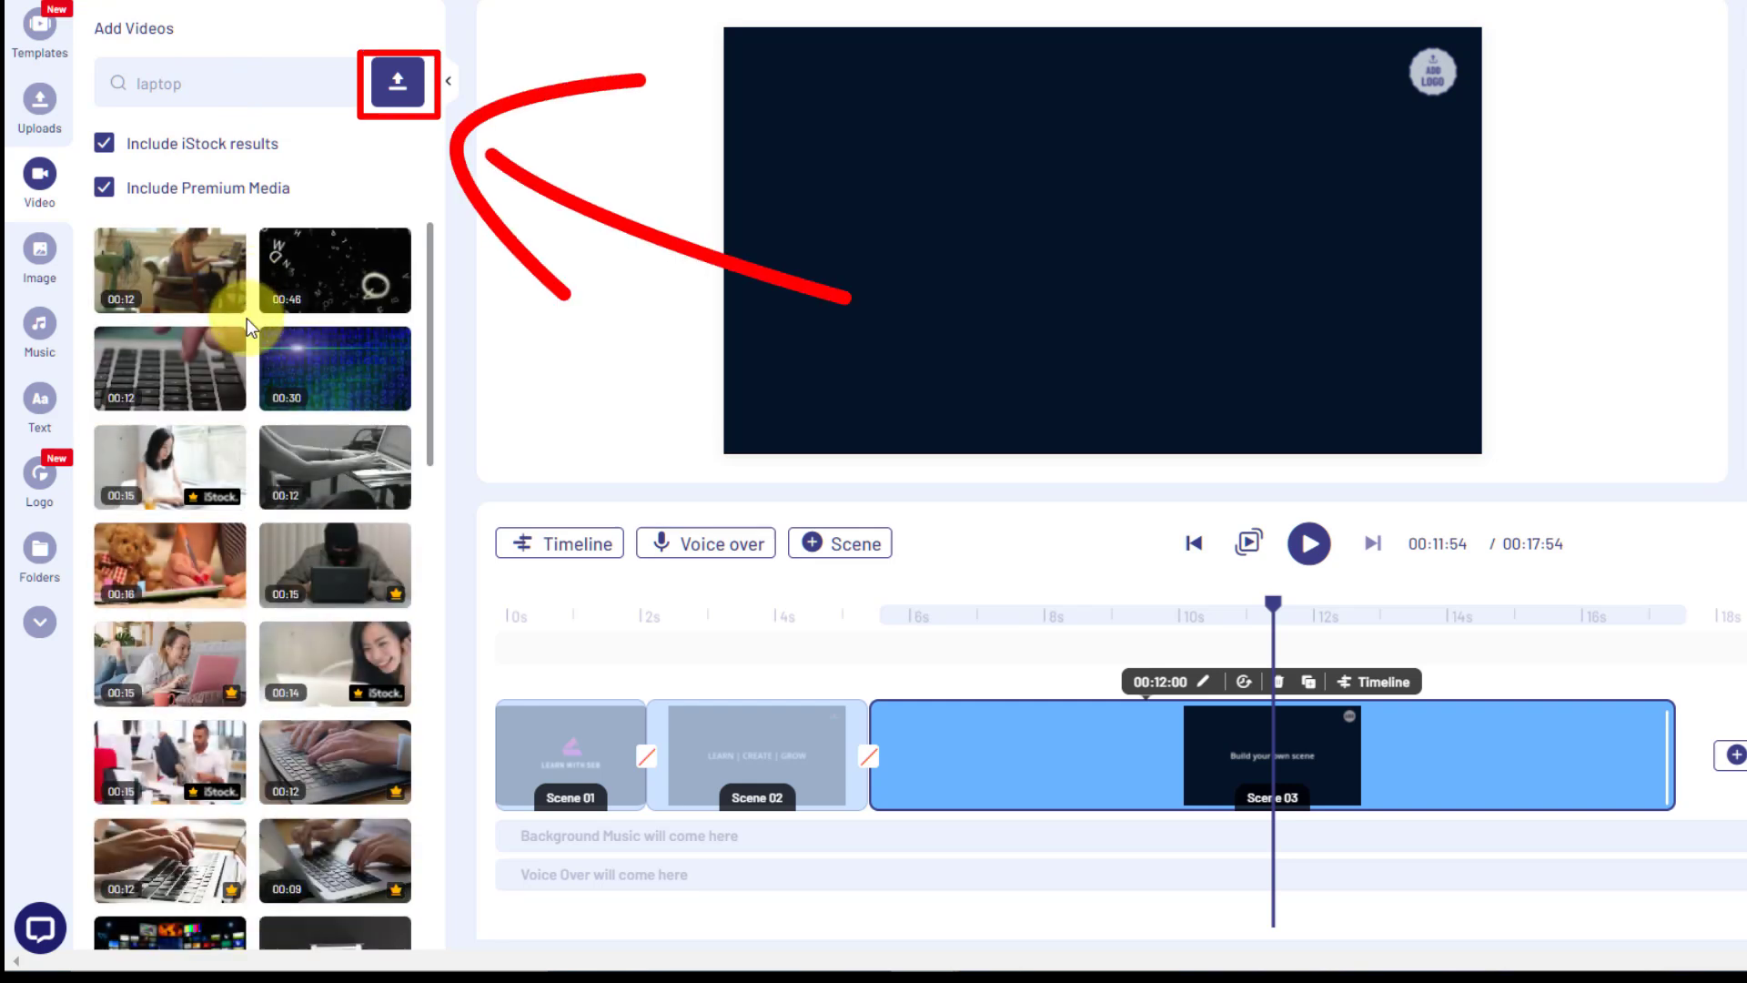
scroll(248, 319, "down", 3)
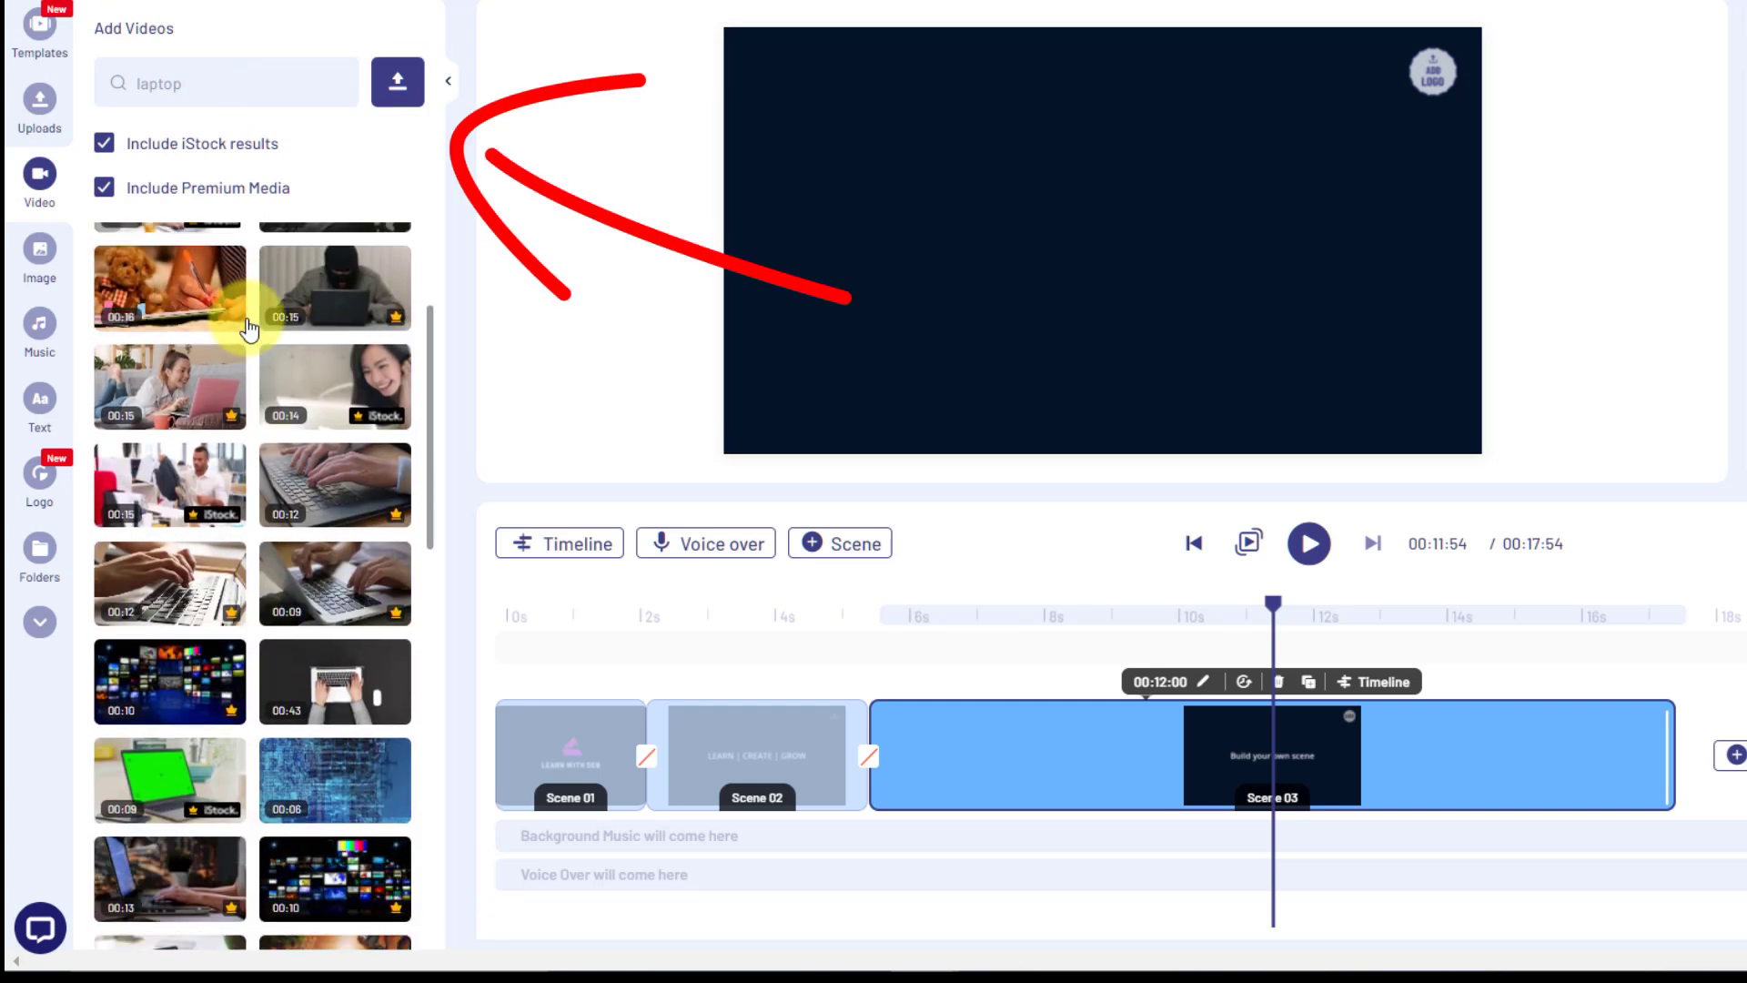
Add the laptop-typing clip to Scene 03, trimmed to 00:00:00–00:04:23.
left_click(184, 588)
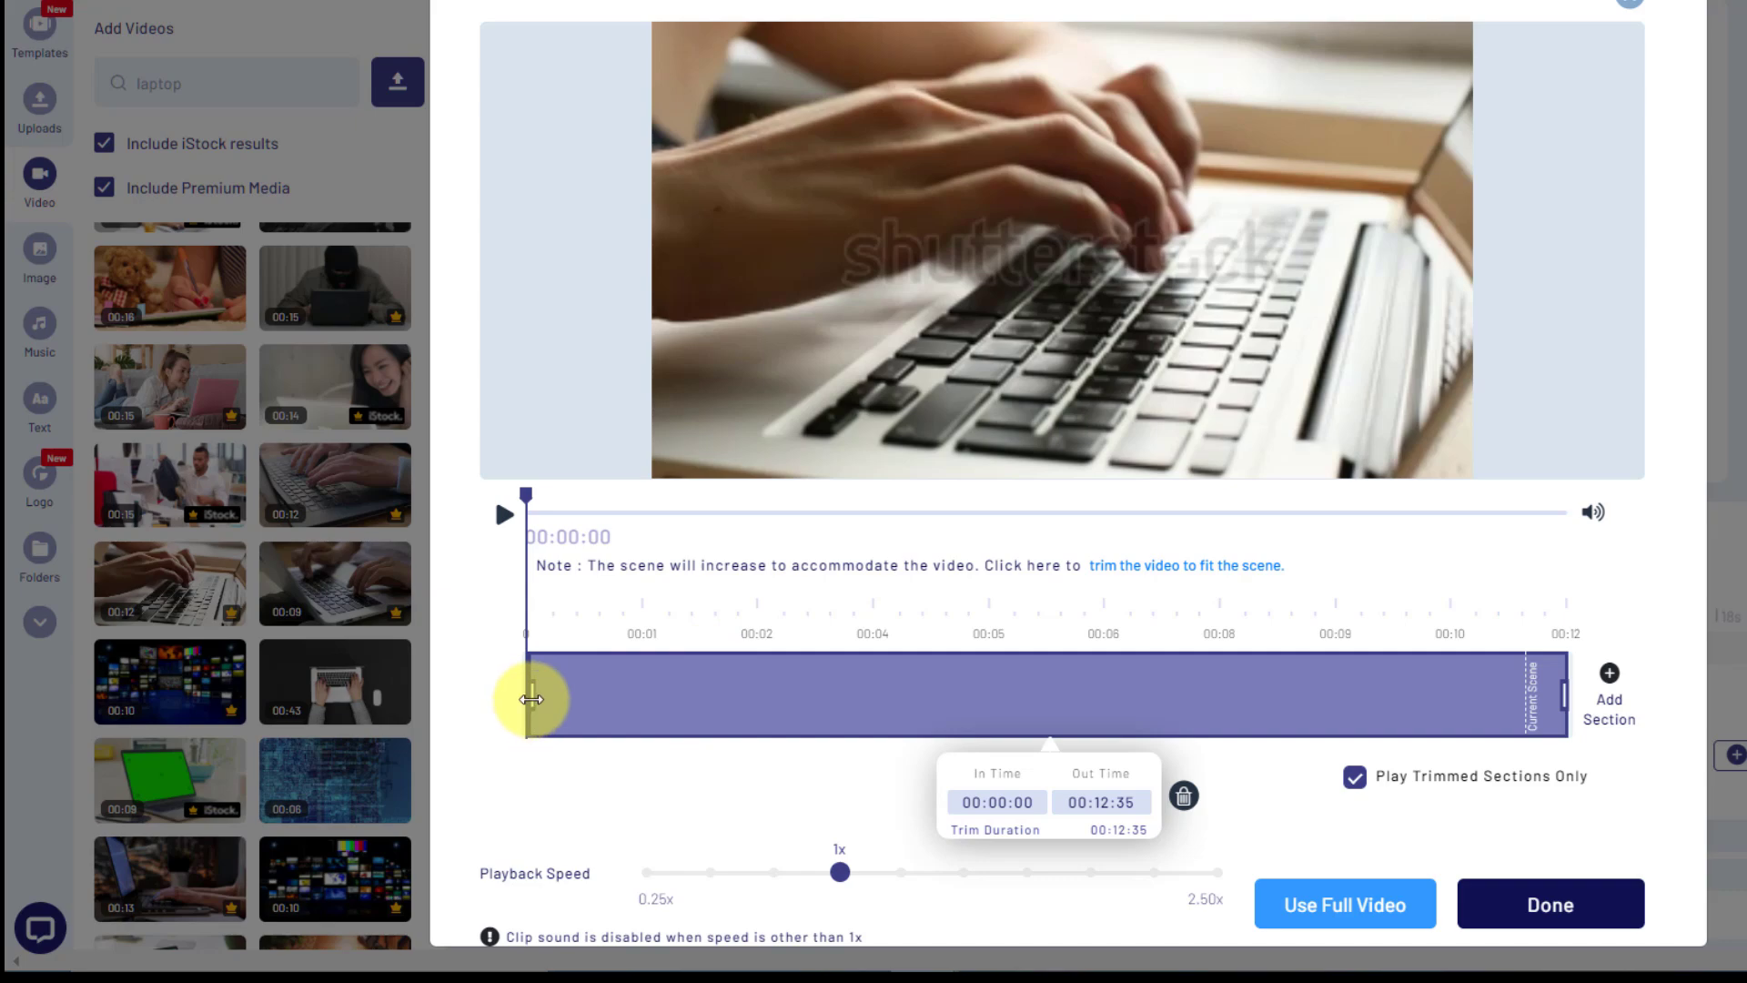
left_click_drag(532, 699, 843, 697)
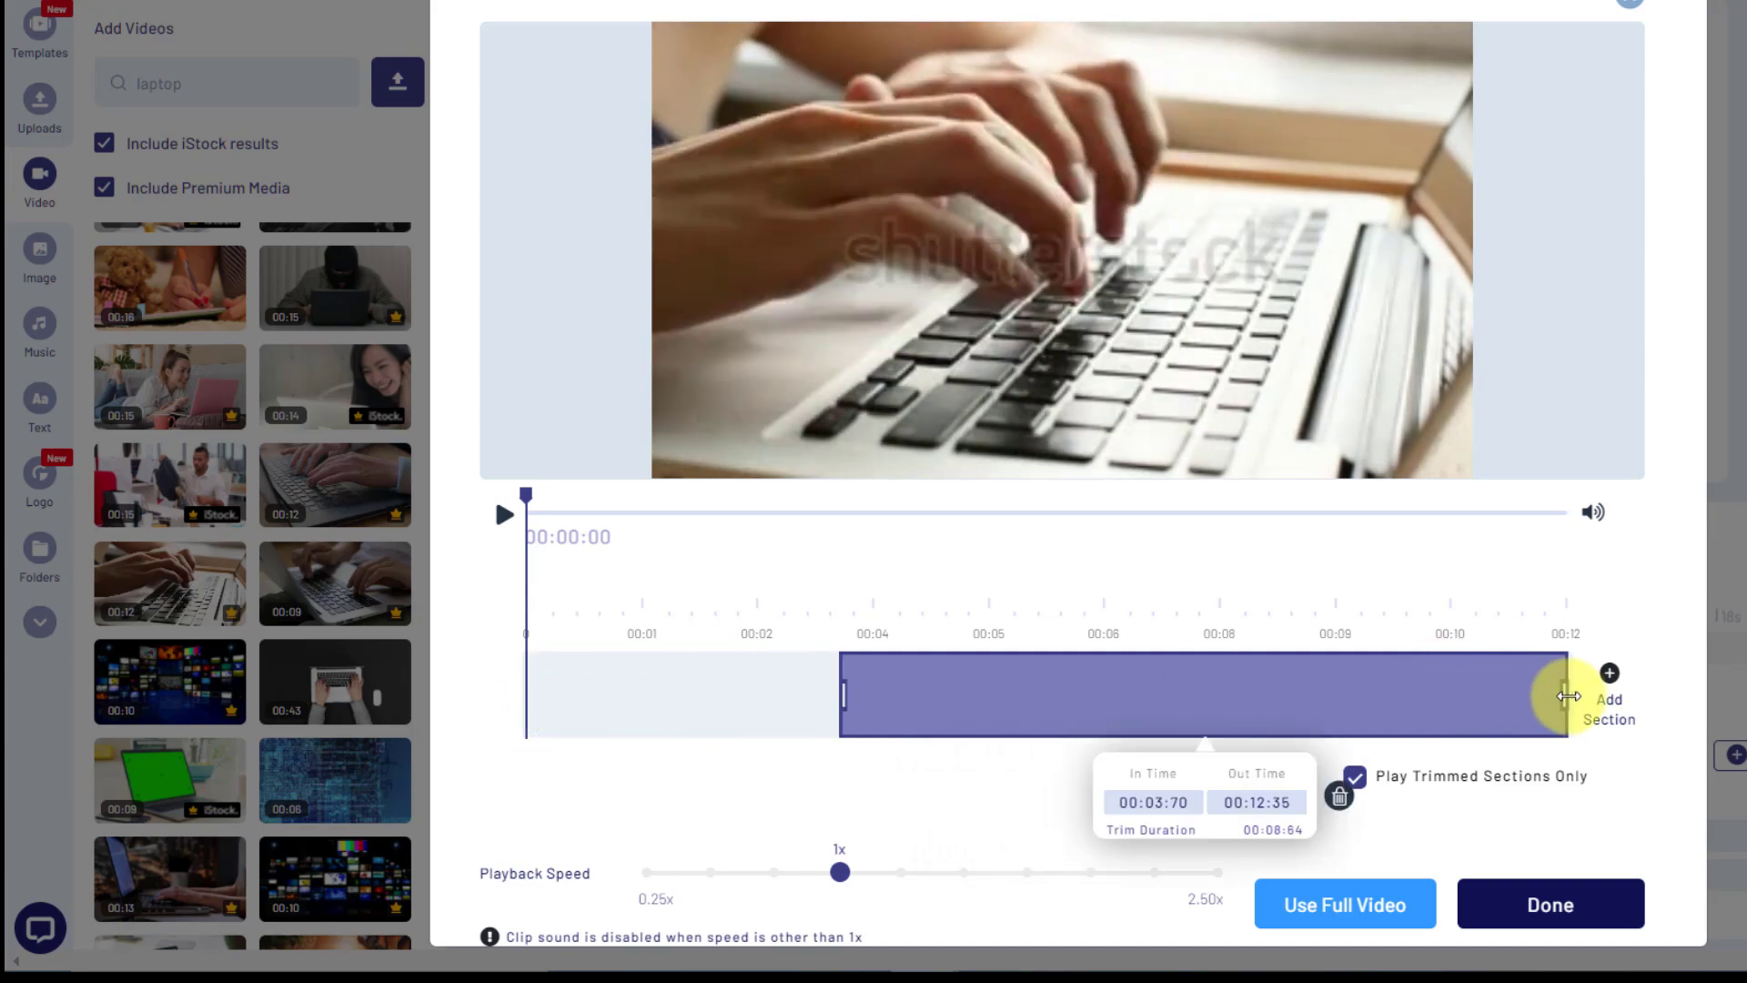
left_click_drag(1544, 688, 1196, 691)
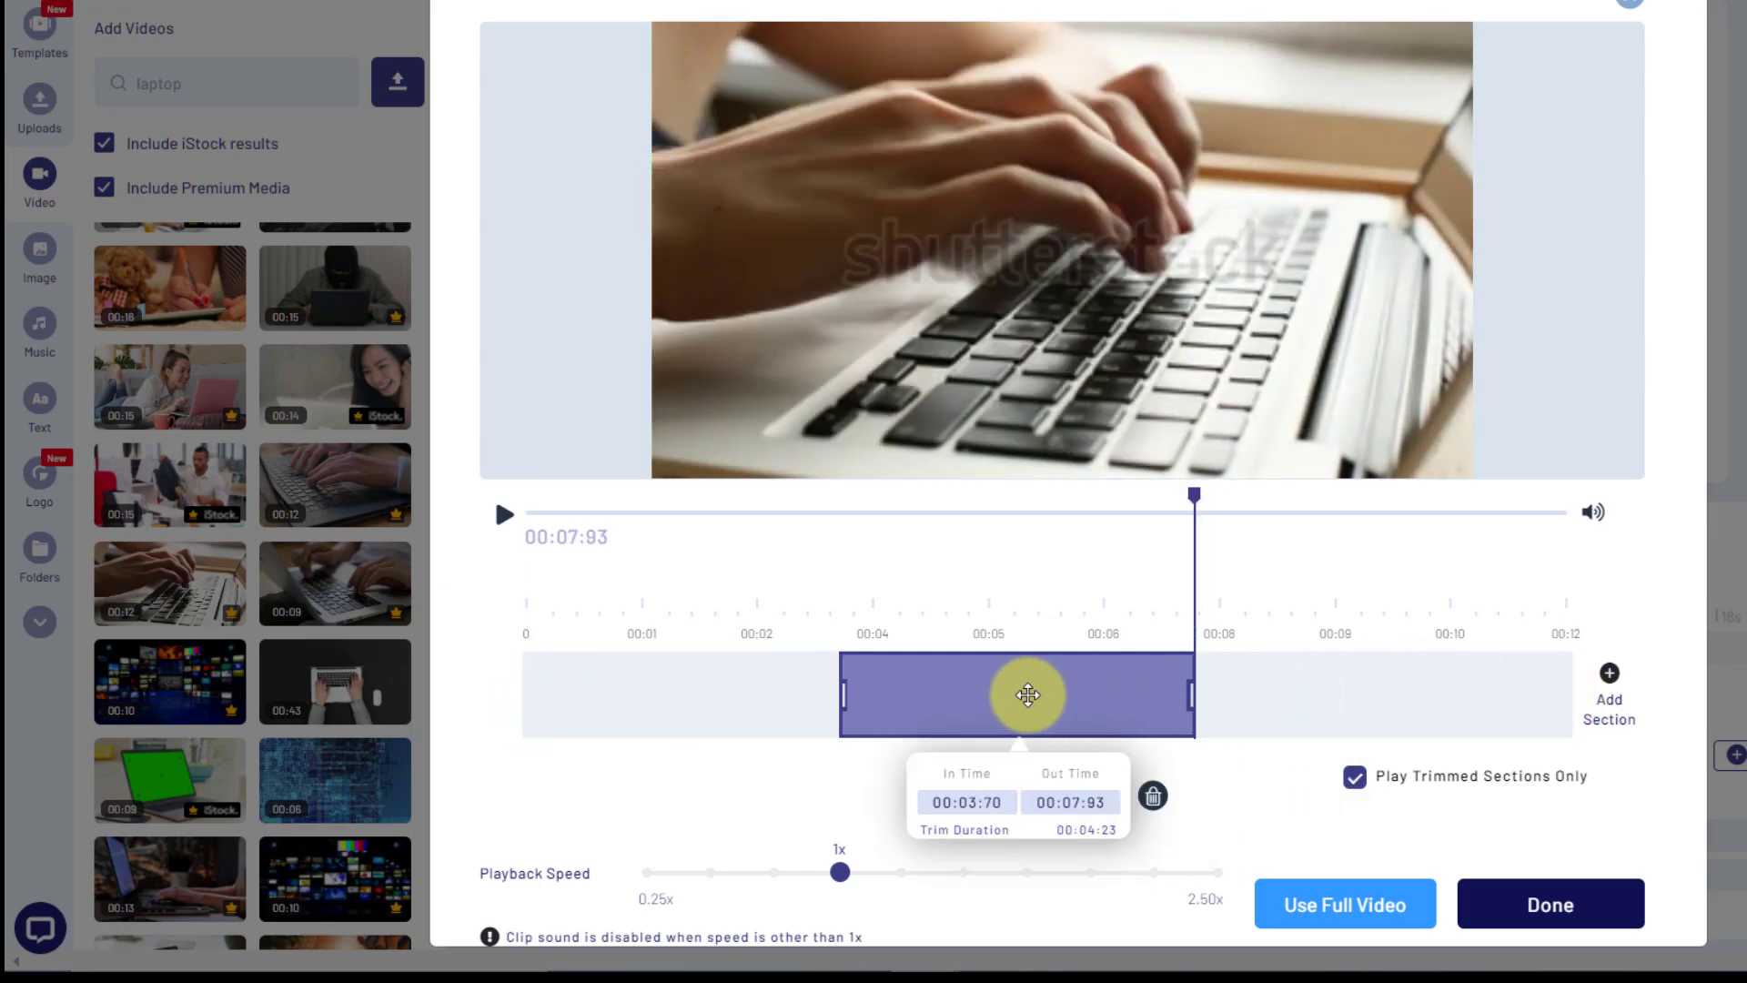
left_click_drag(1043, 697, 707, 704)
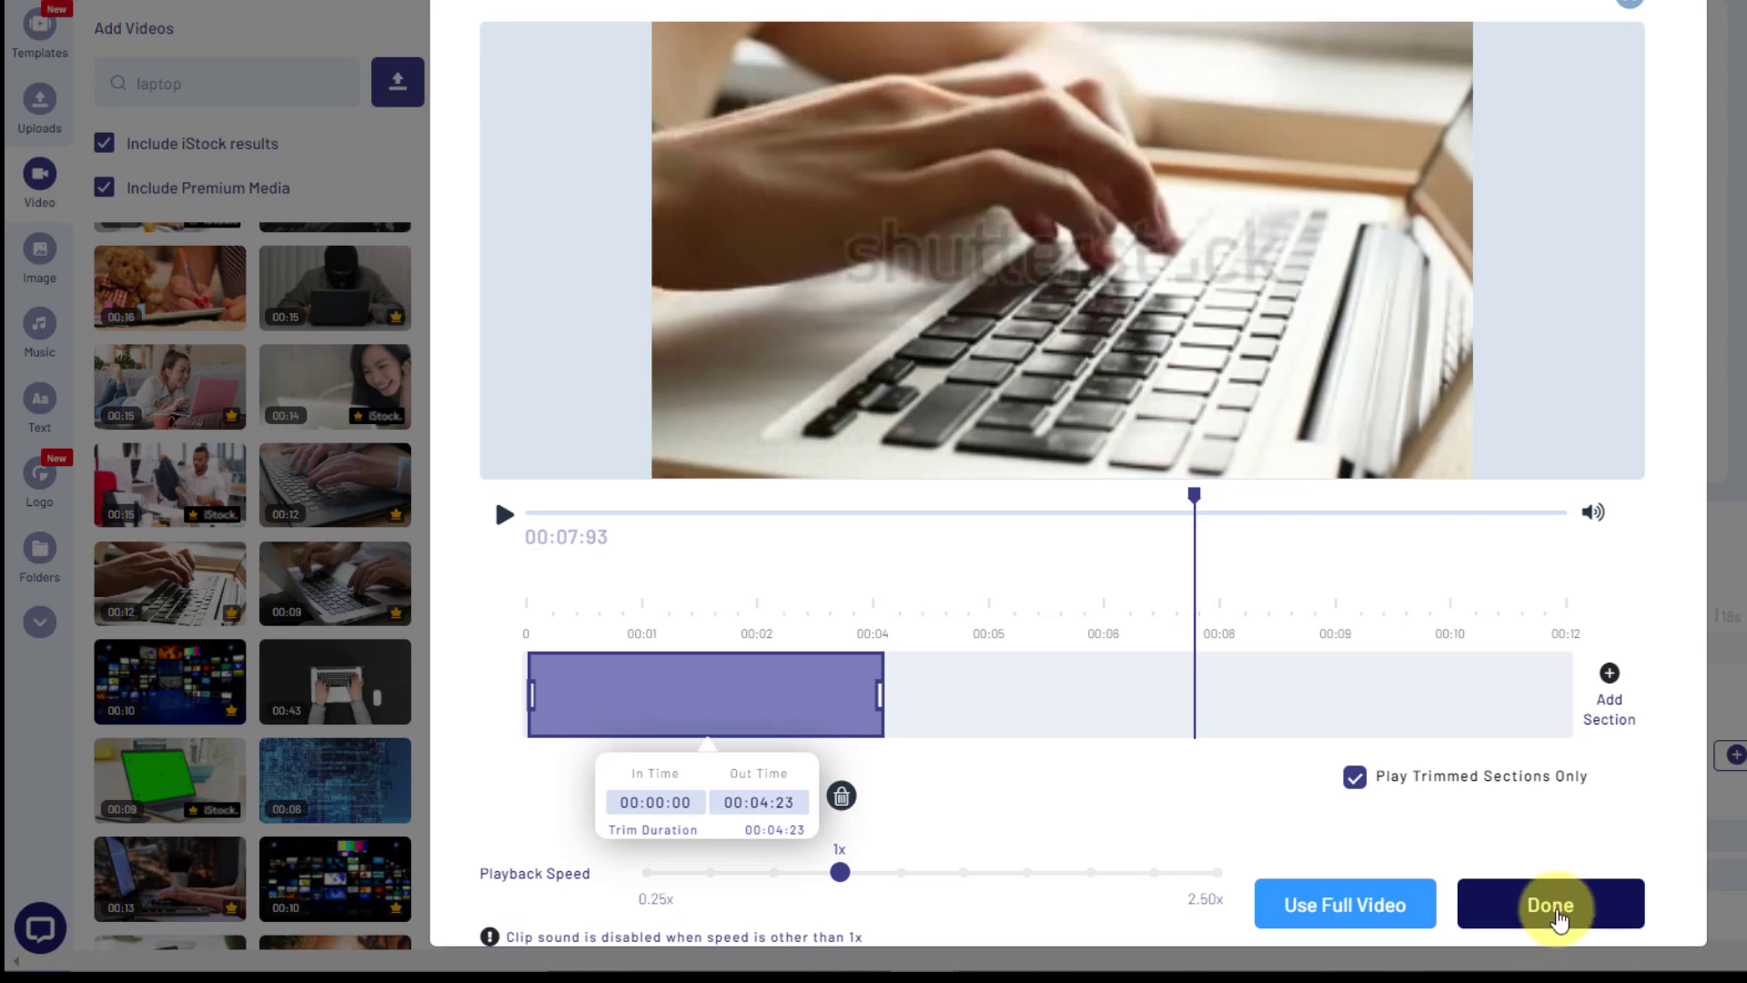
left_click(1552, 906)
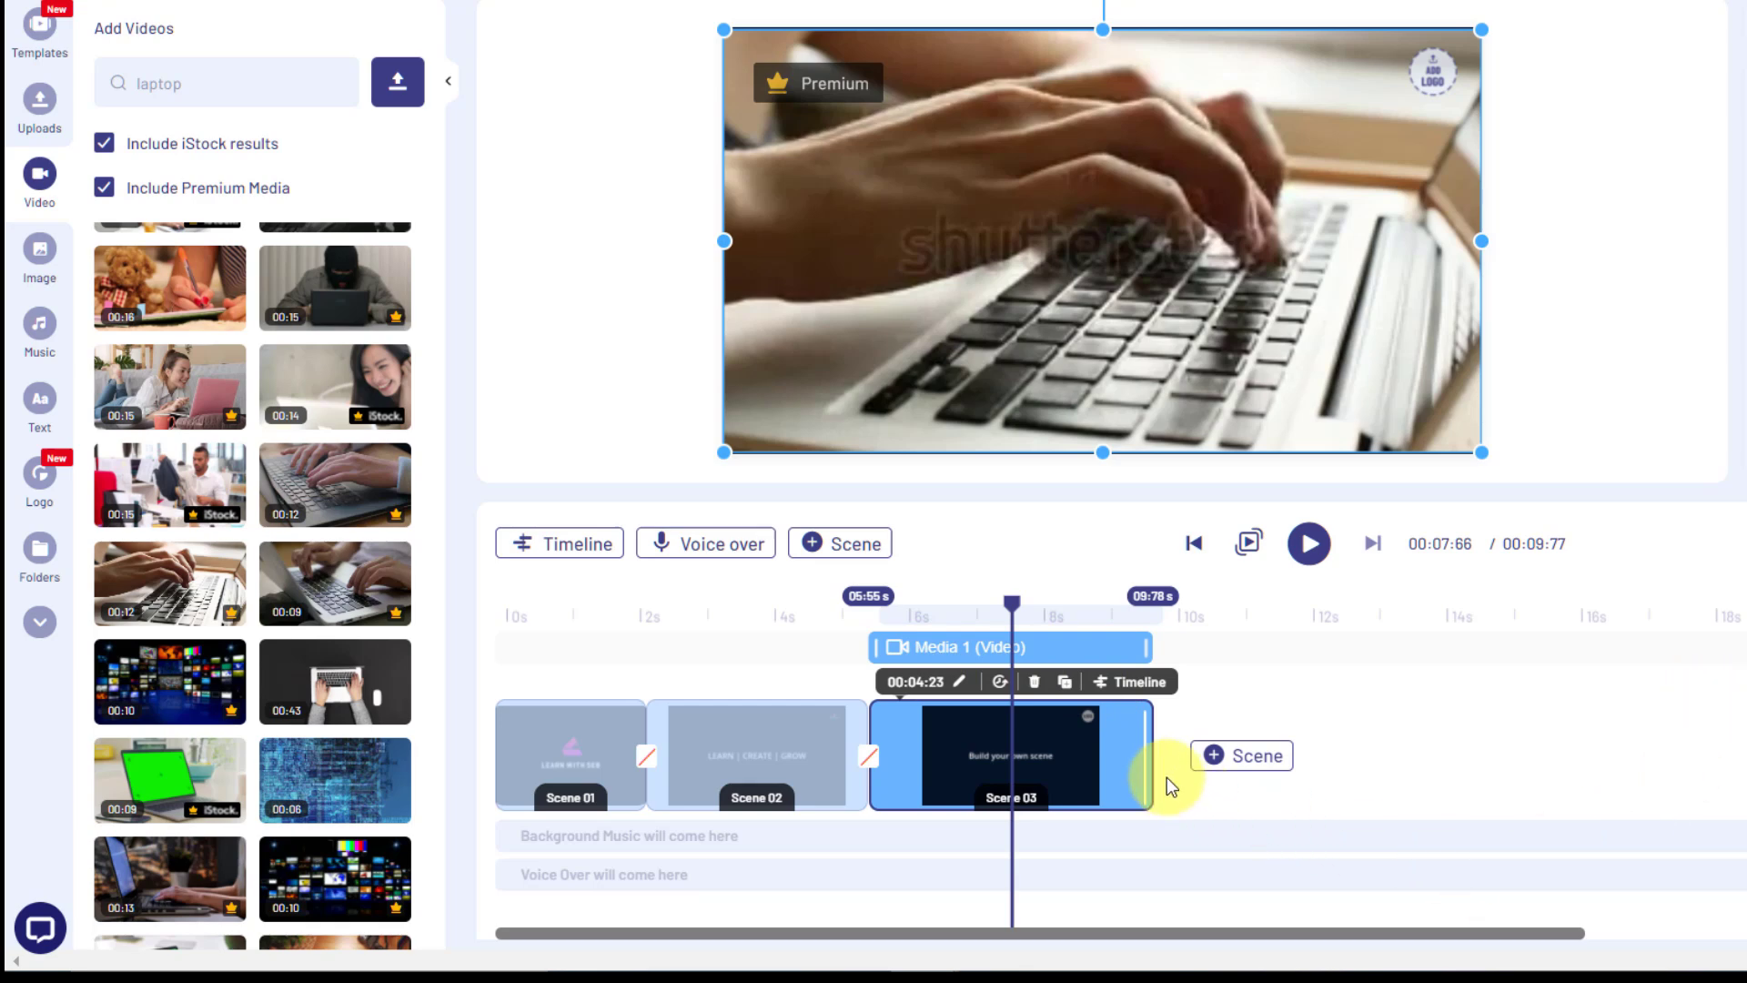
Drag Scene 03's end in to about 2.4 seconds, bringing the project to 7.97 s.
left_click_drag(1147, 757, 1075, 726)
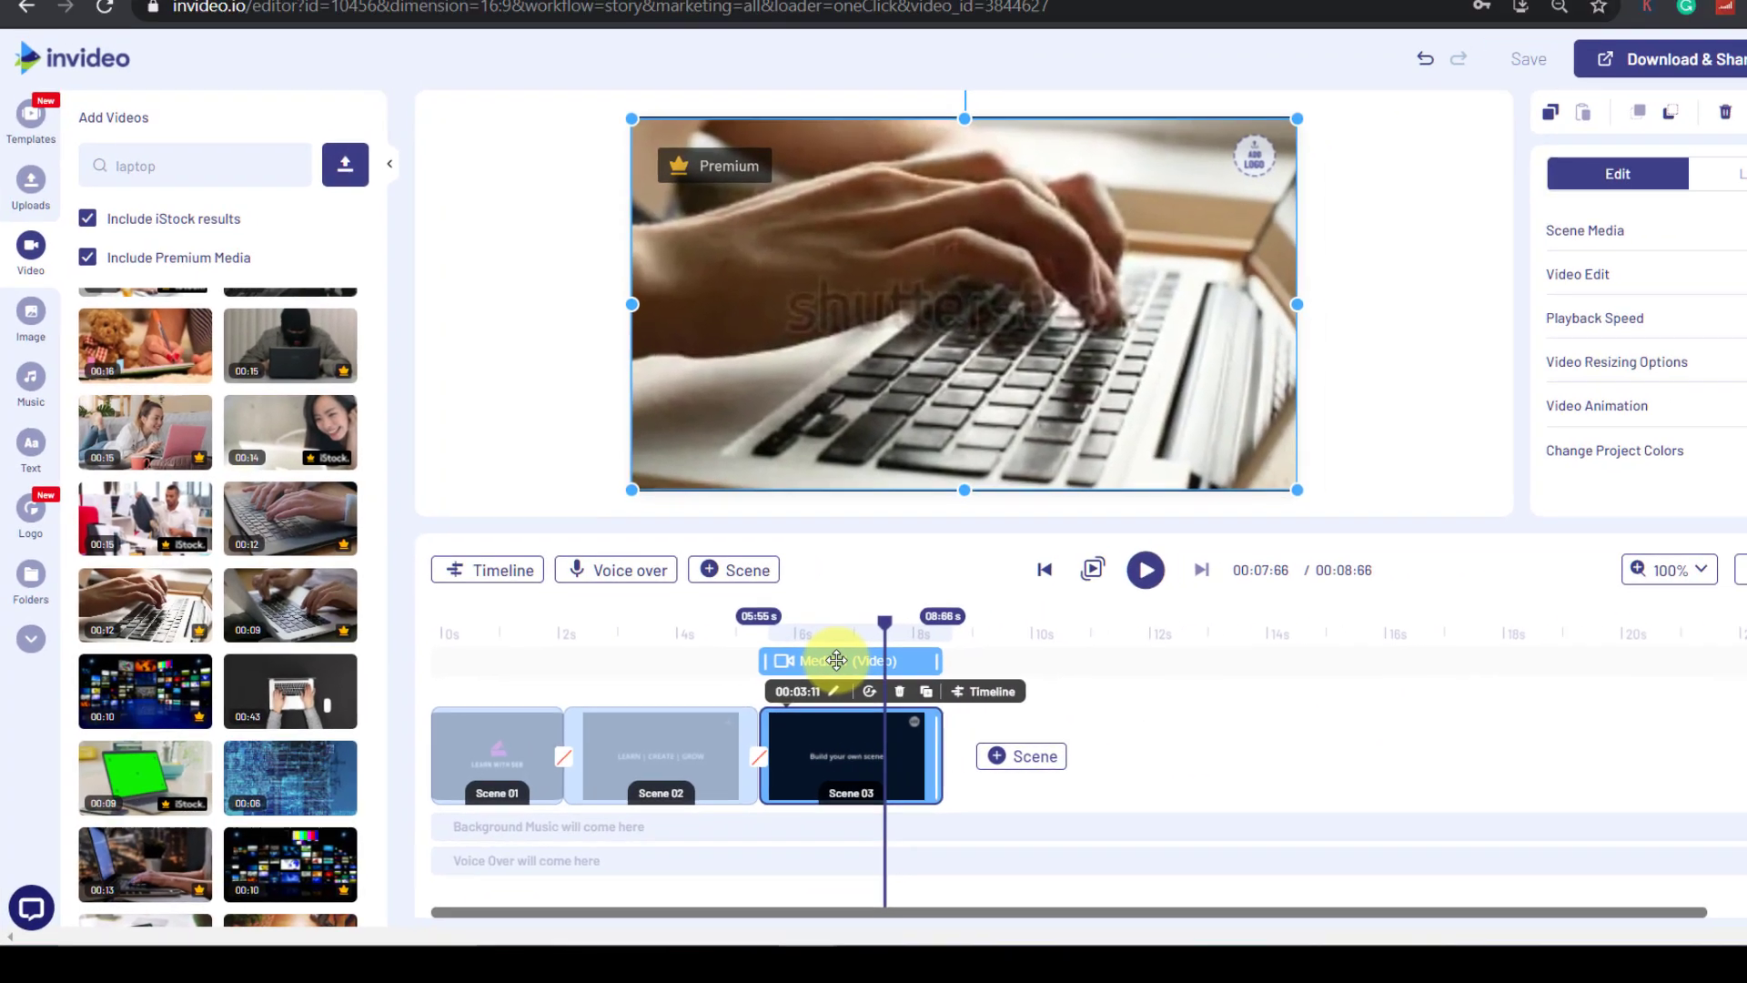
mouse_move(1132, 773)
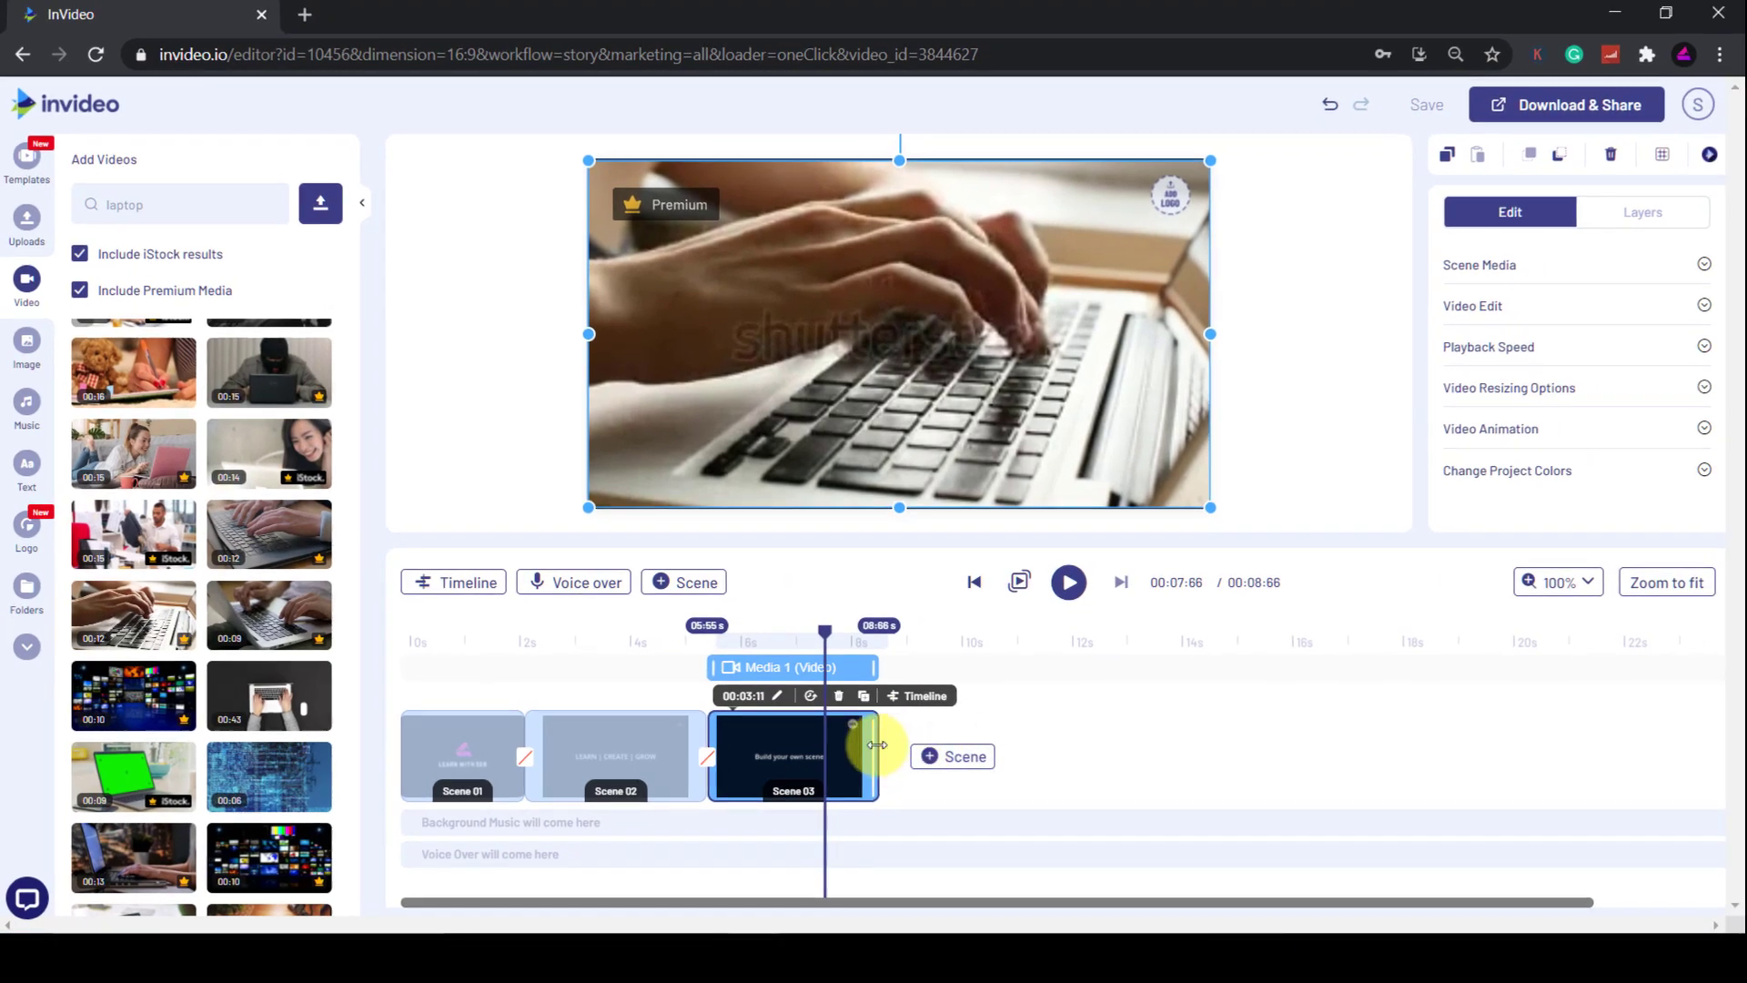
left_click_drag(876, 744, 839, 739)
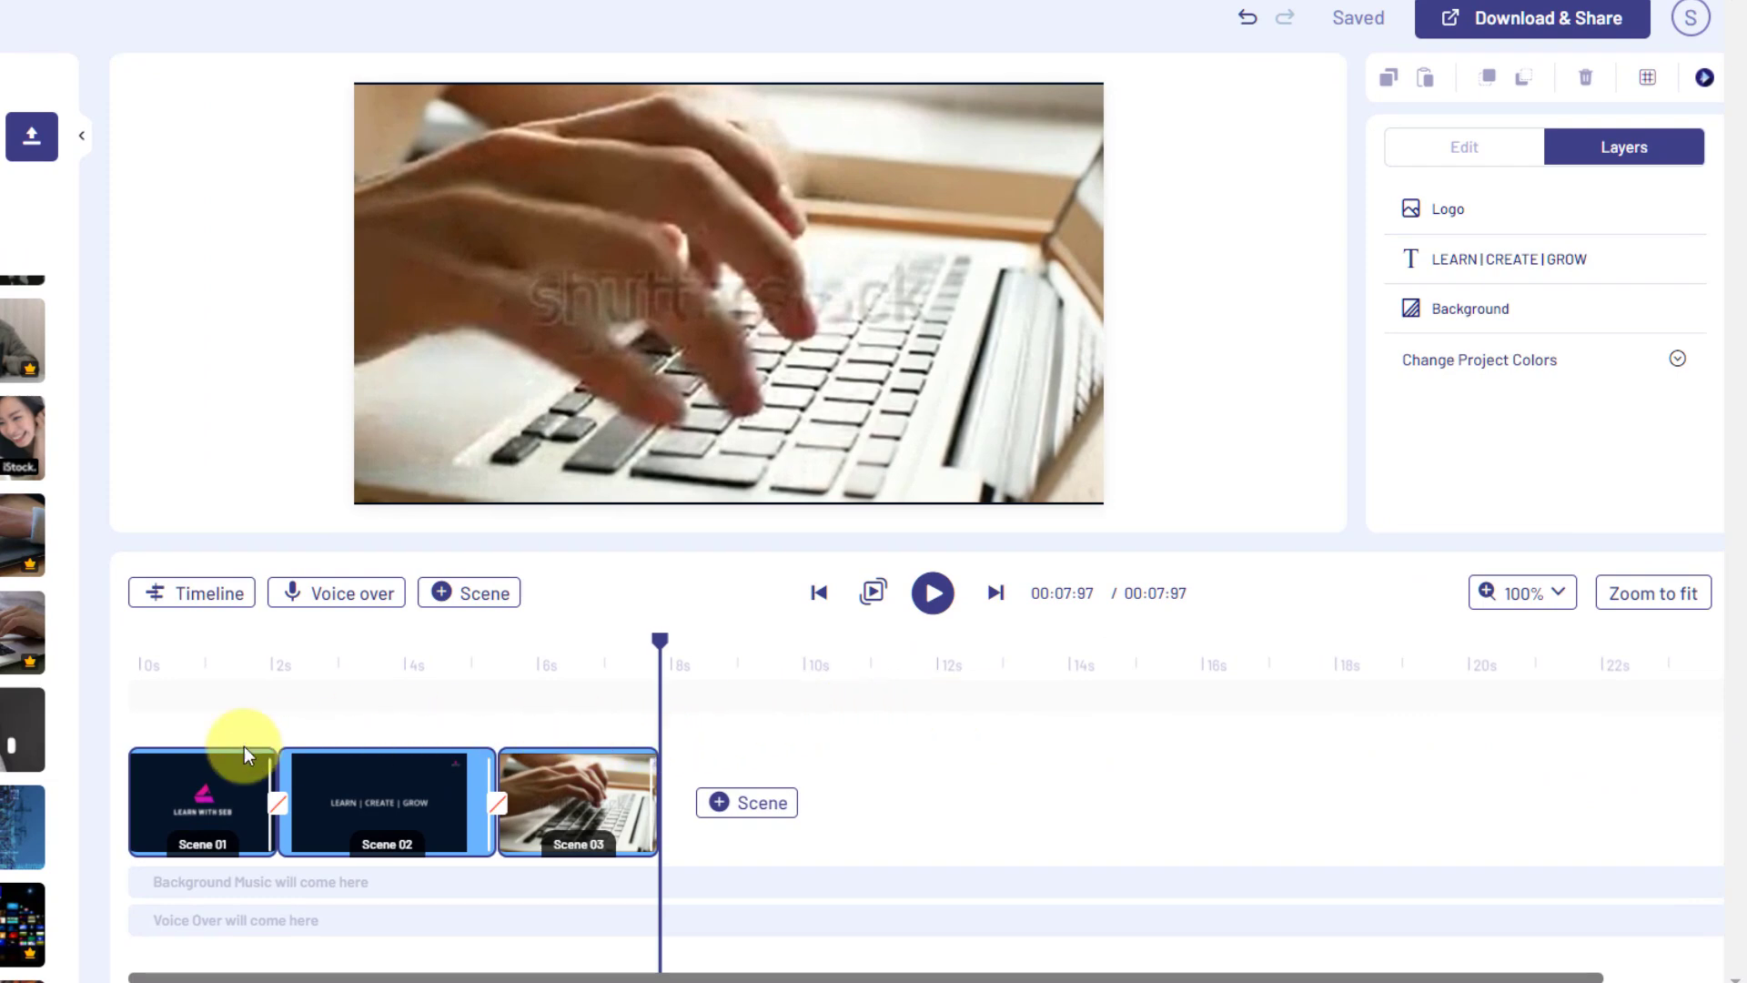
left_click(545, 787)
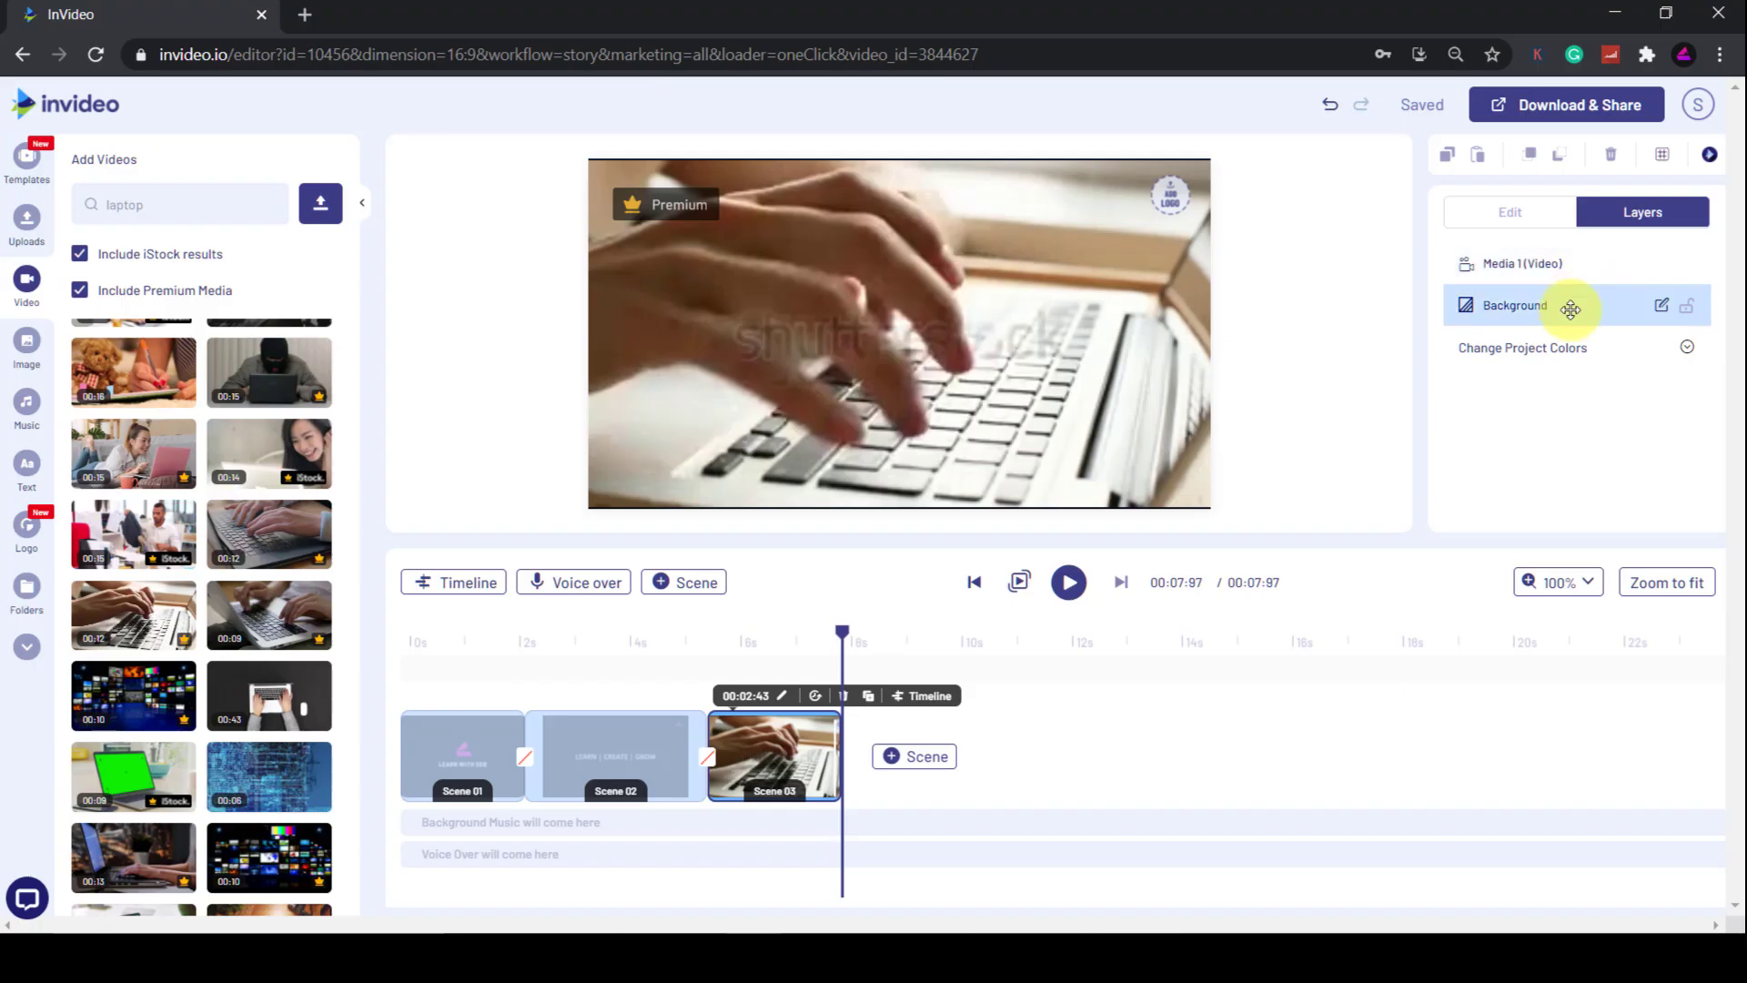
left_click(597, 749)
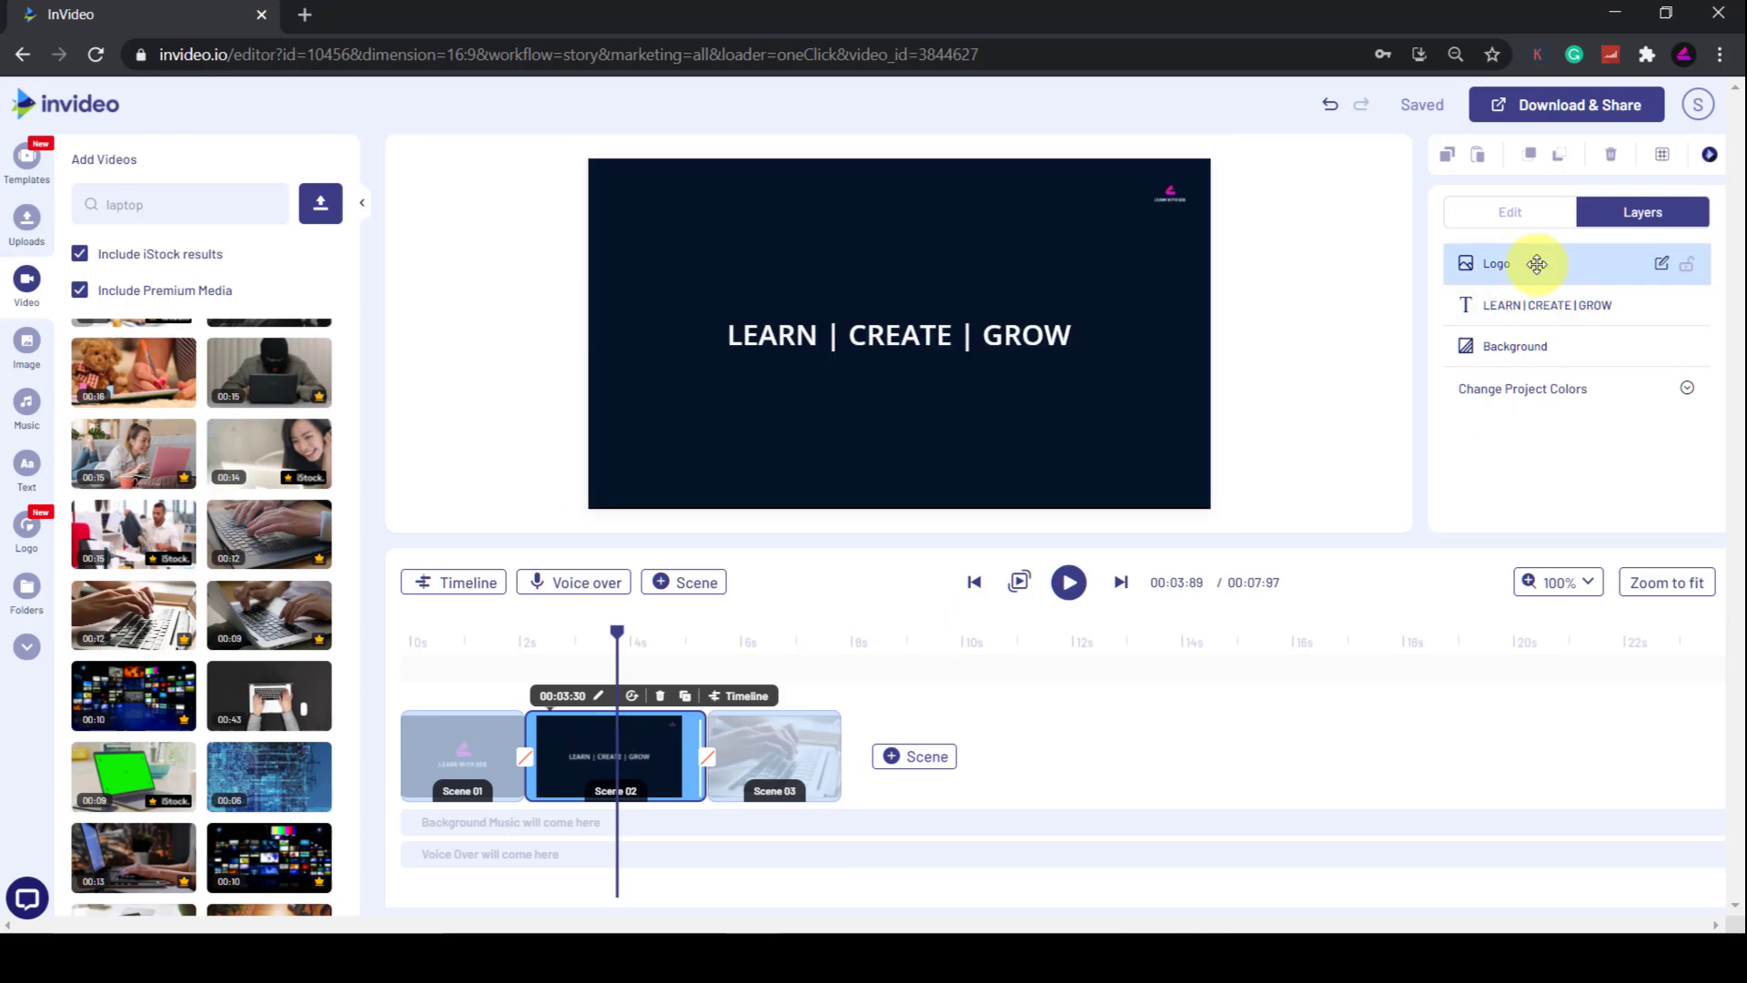
left_click(1646, 306)
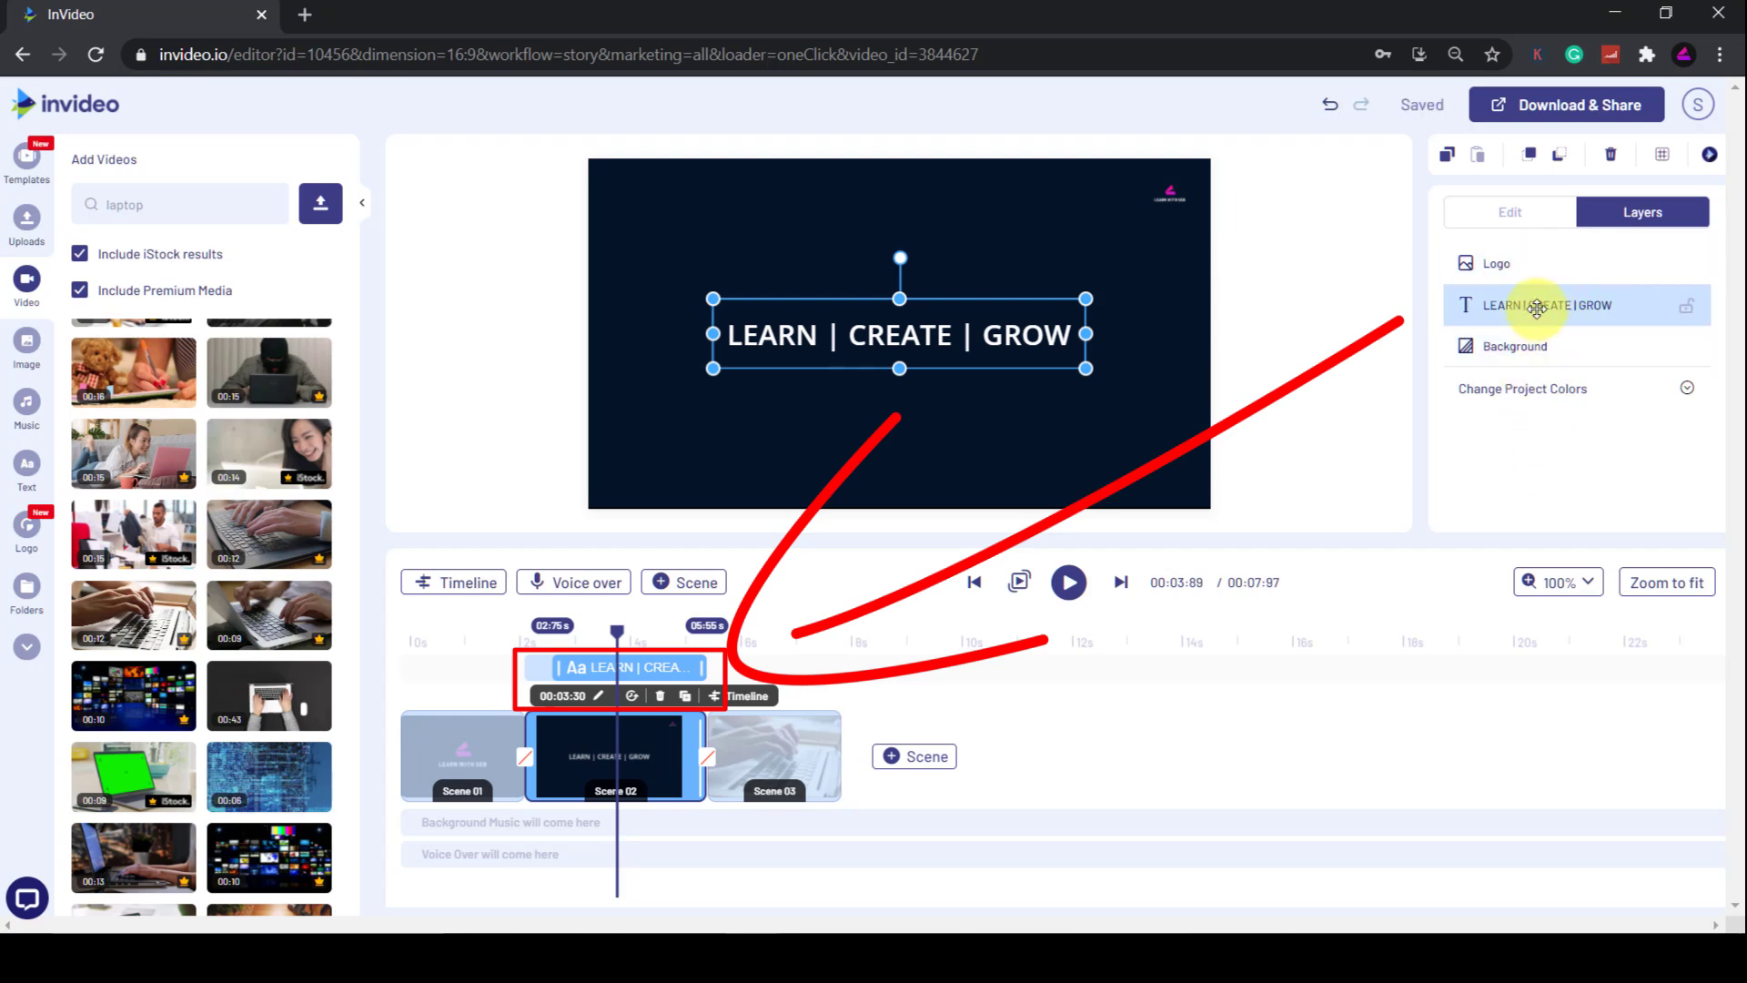
left_click_drag(1538, 303, 1535, 251)
left_click_drag(1541, 347, 1529, 258)
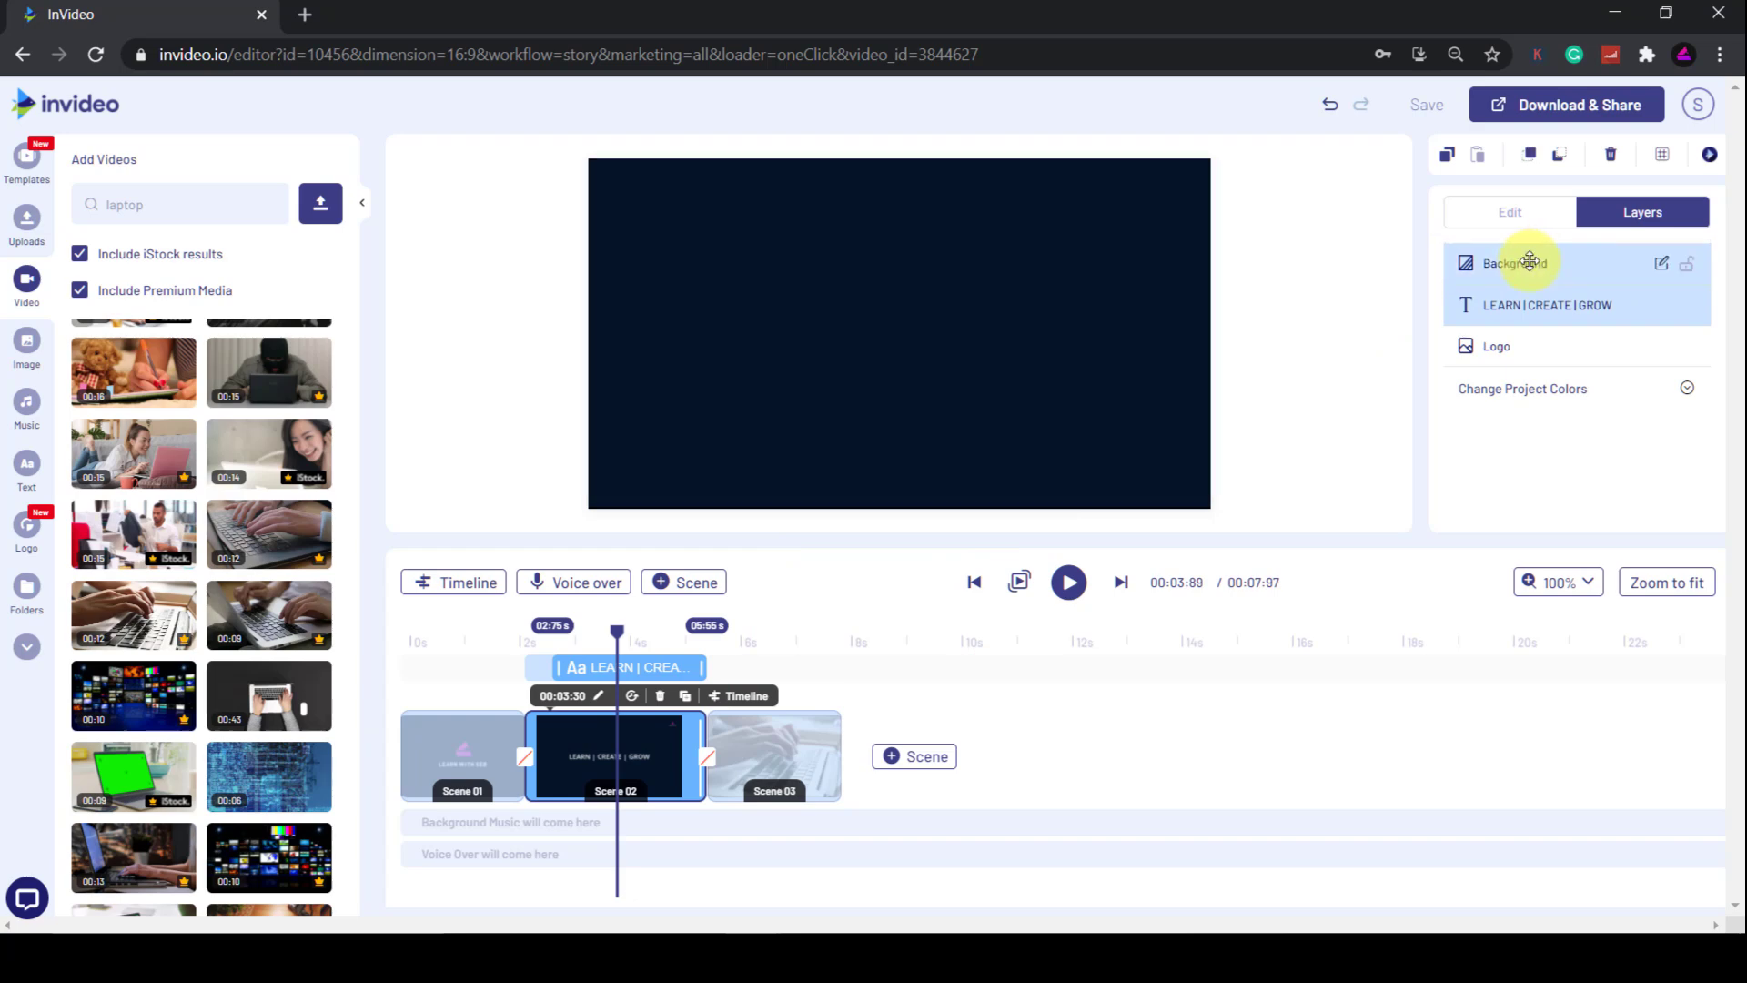
left_click_drag(1515, 279, 1527, 357)
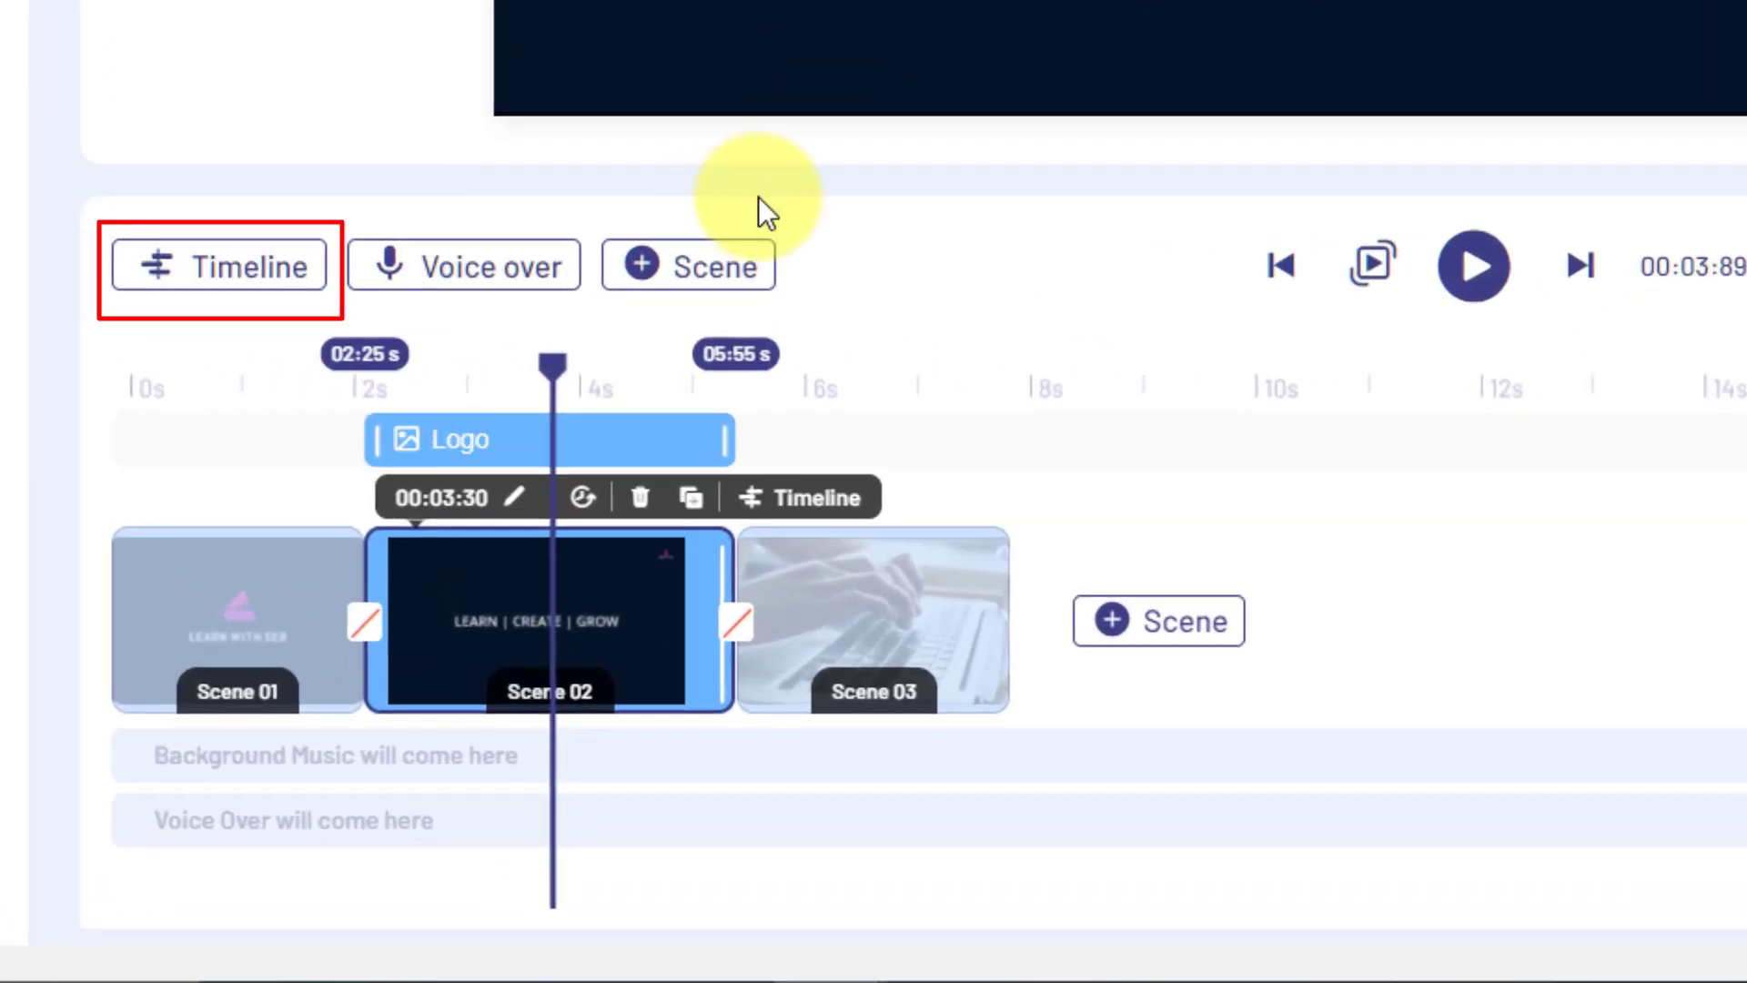
Trim Scene 2's logo layer to end at 2.92 s, keeping the text above it.
left_click(181, 273)
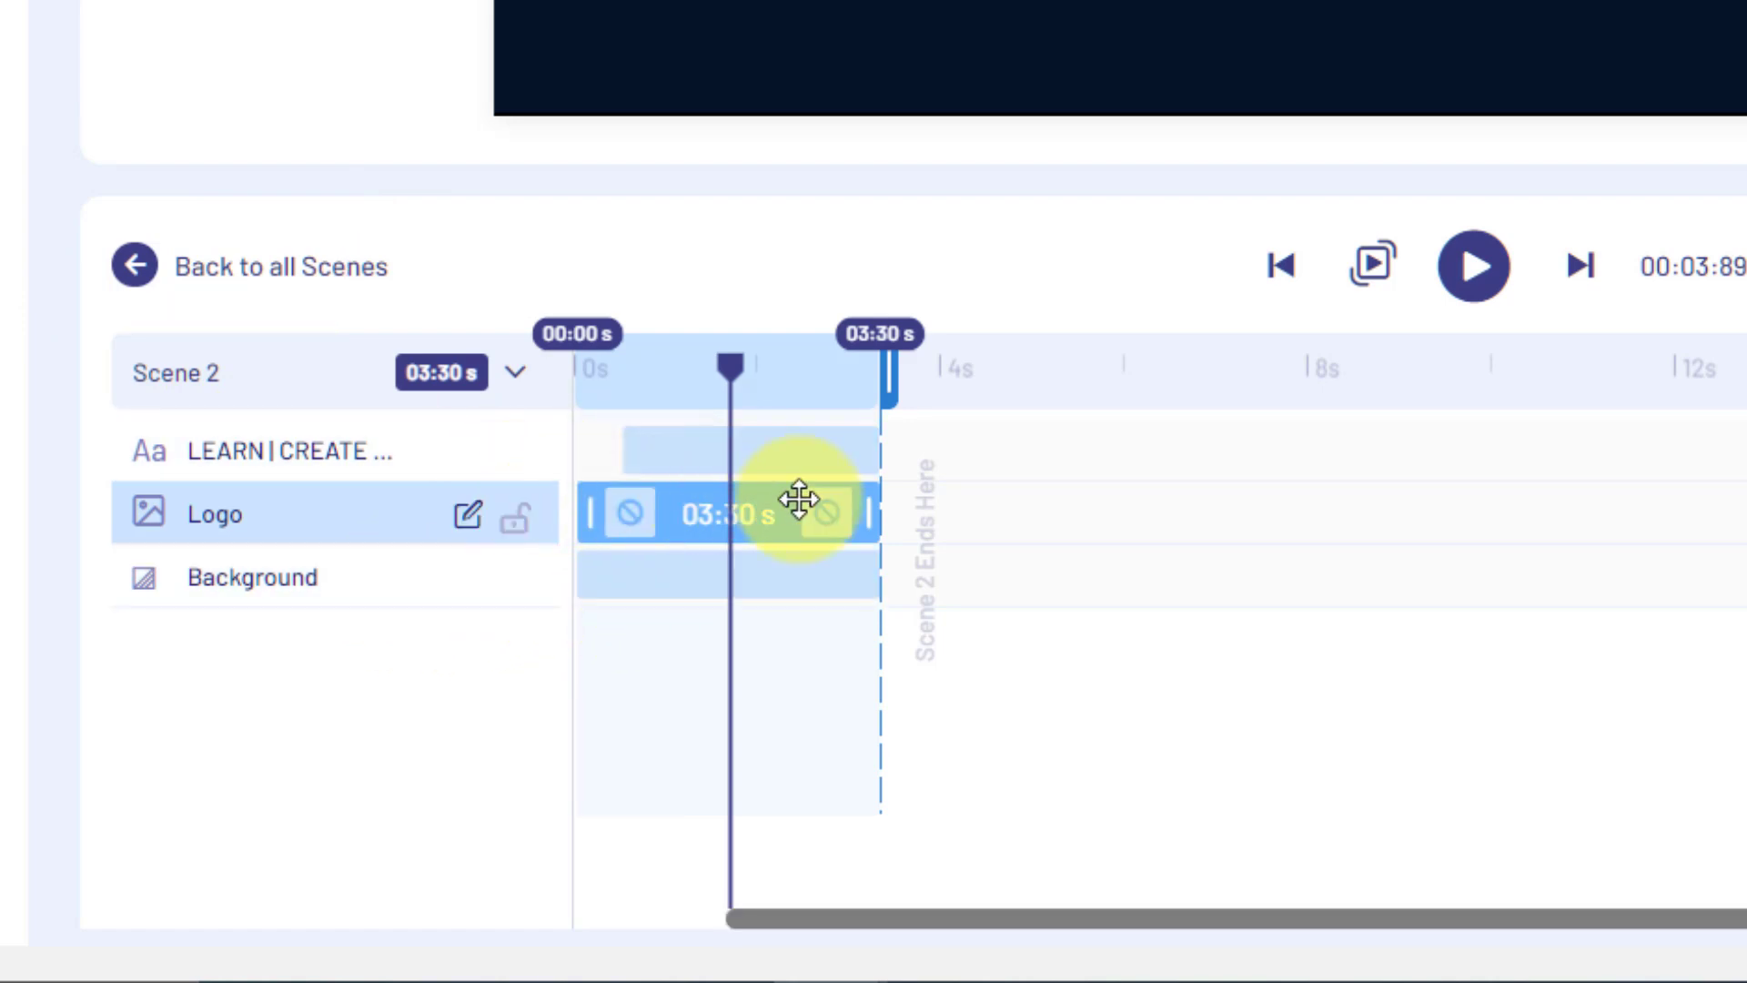
mouse_move(870, 510)
left_mouse_down()
mouse_move(722, 538)
mouse_move(838, 514)
left_mouse_up()
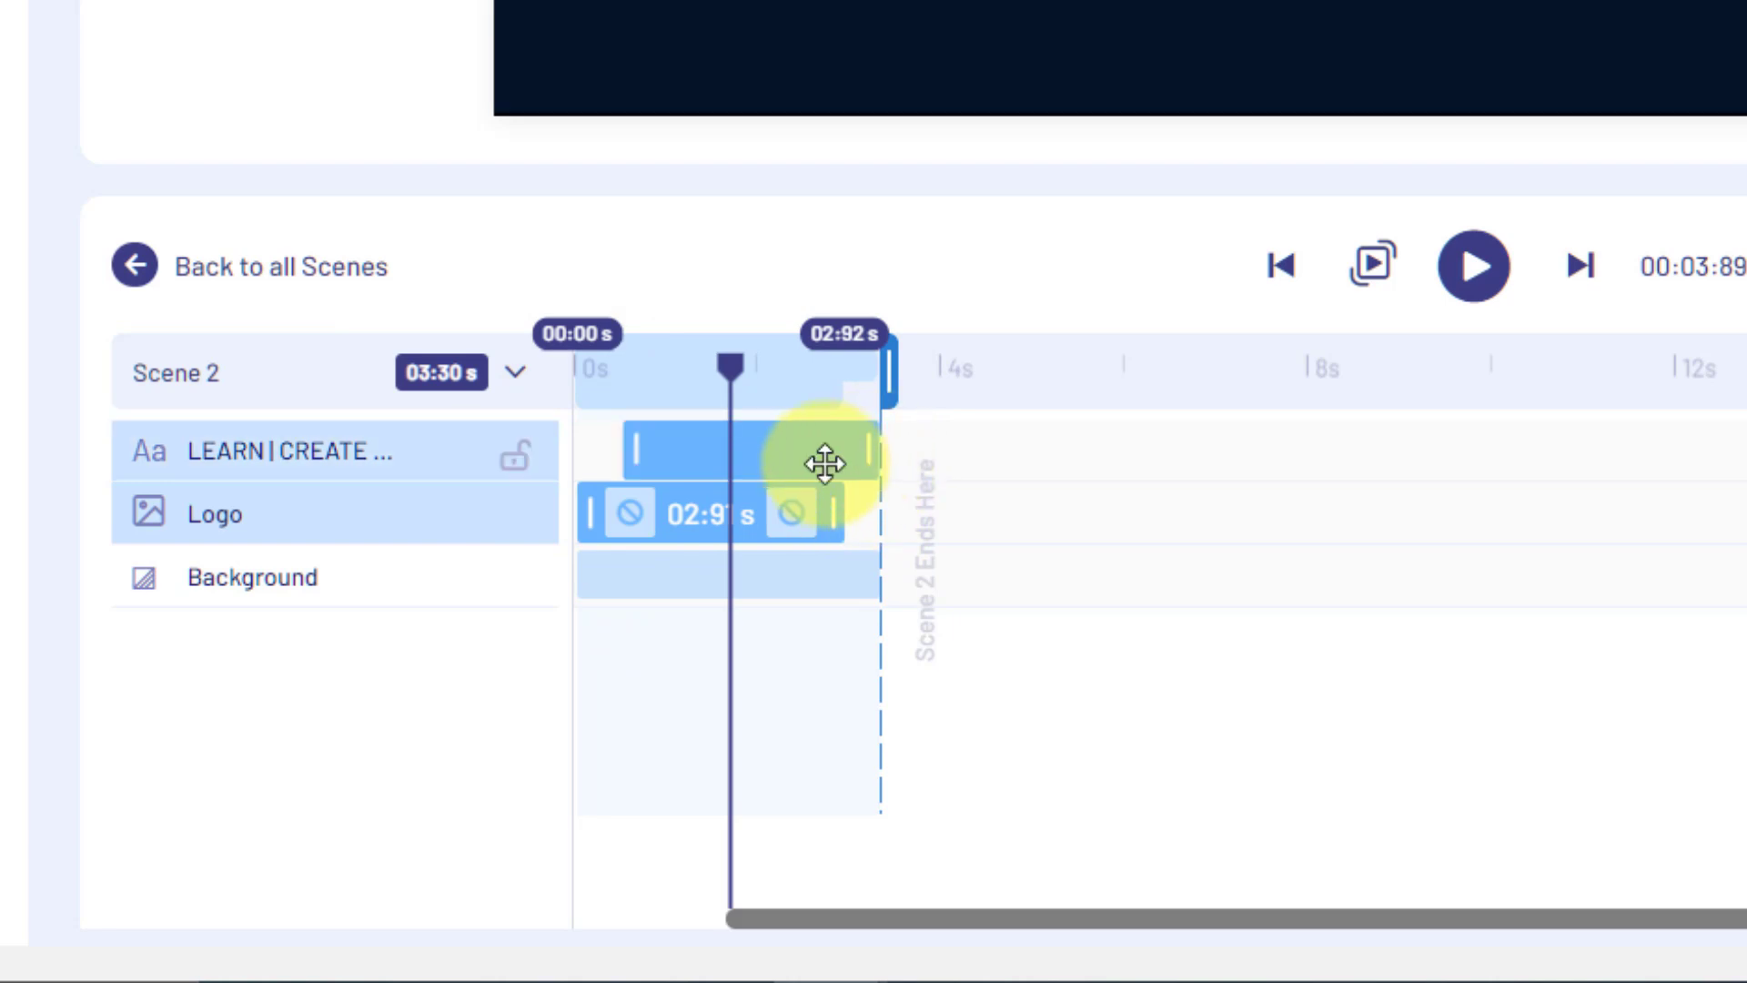
mouse_move(870, 450)
left_mouse_down()
mouse_move(792, 468)
mouse_move(877, 433)
left_mouse_up()
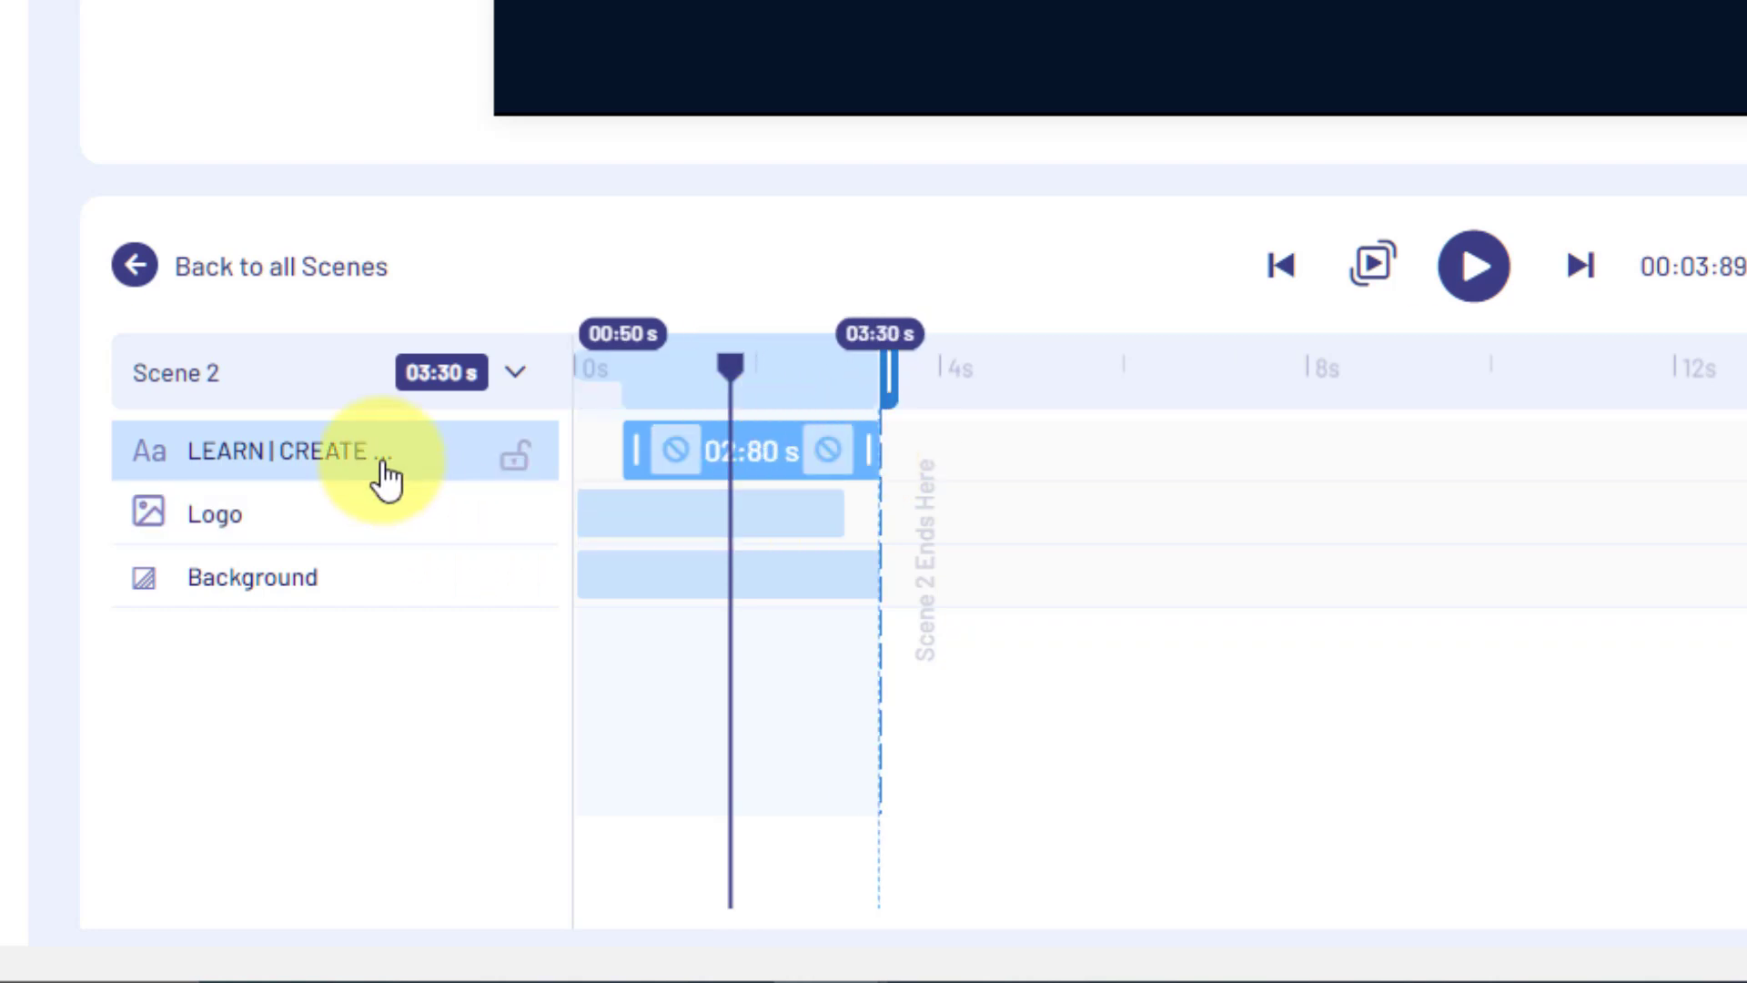
left_click_drag(381, 503, 386, 527)
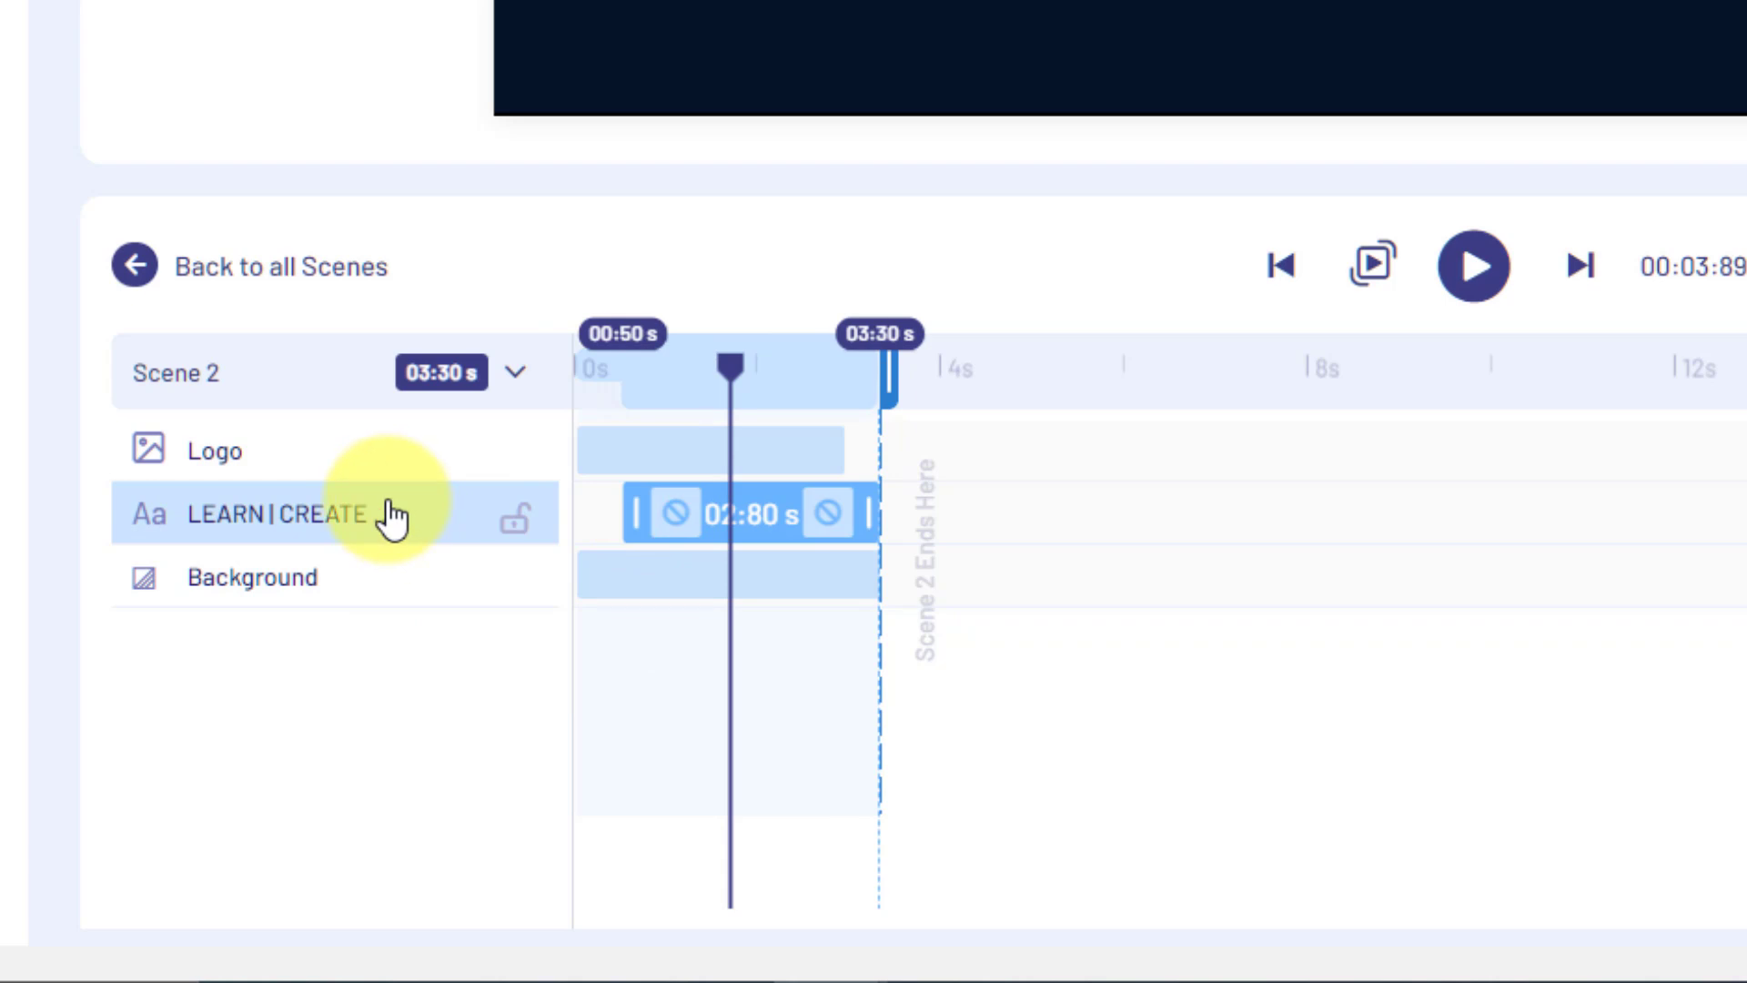
left_click_drag(392, 517, 364, 442)
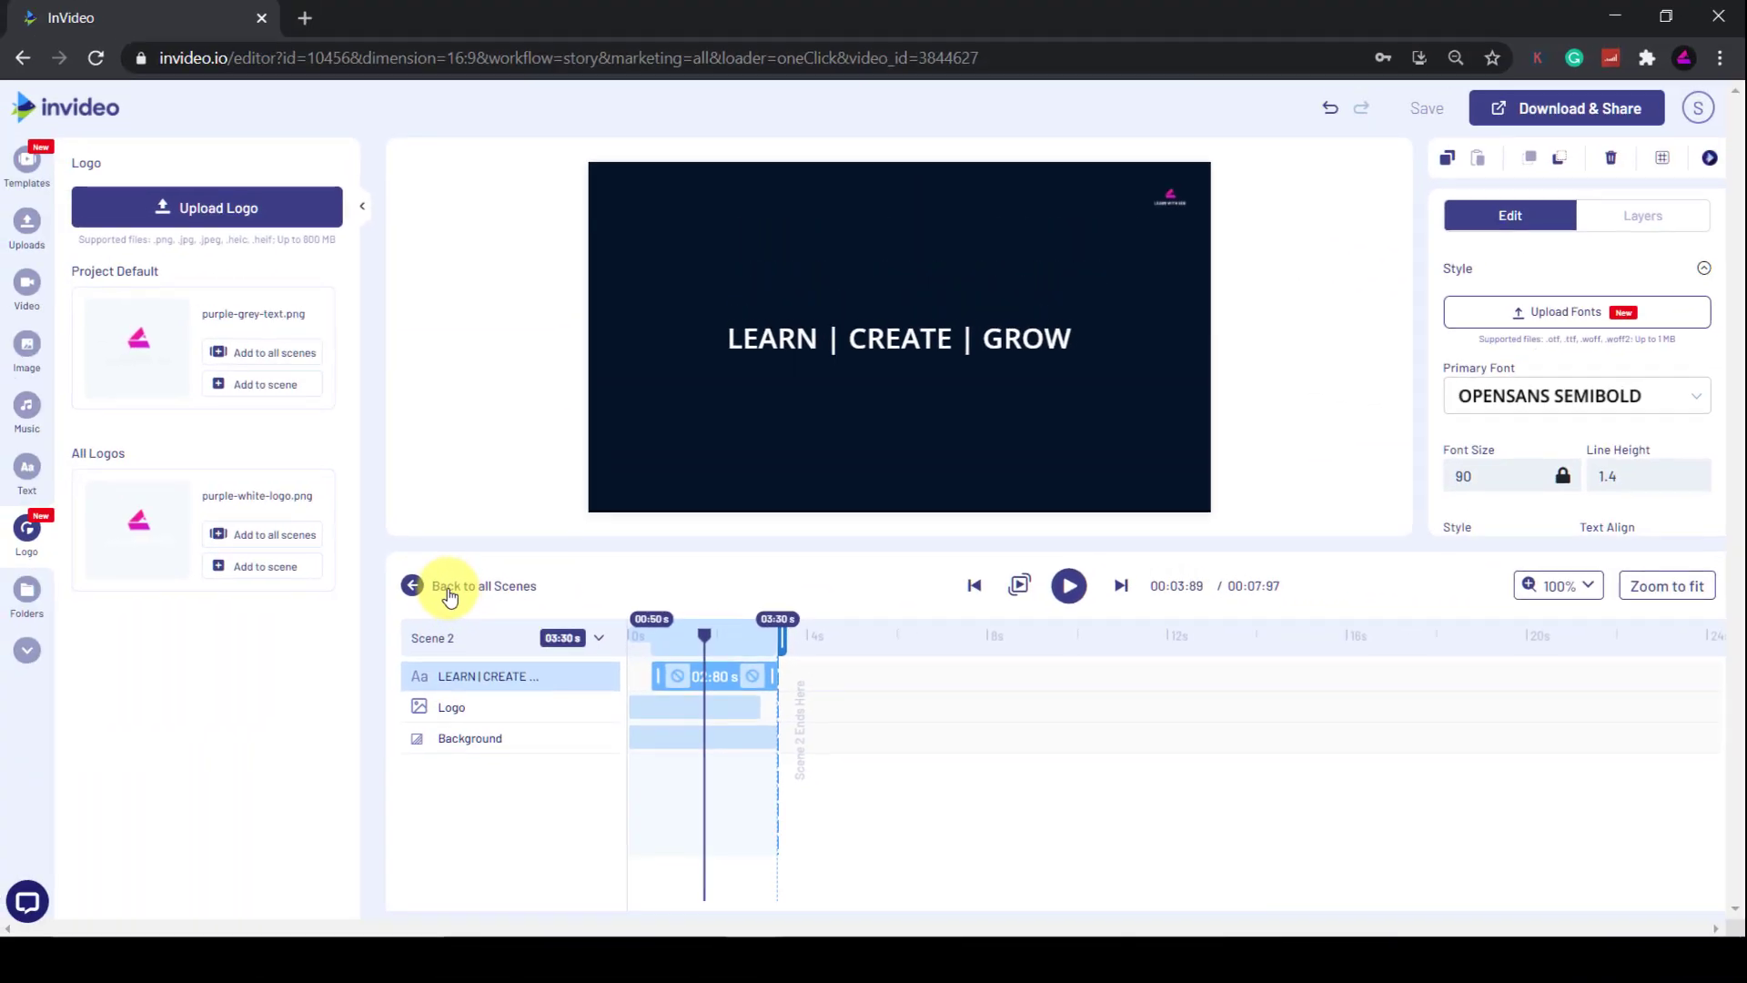
left_click(448, 590)
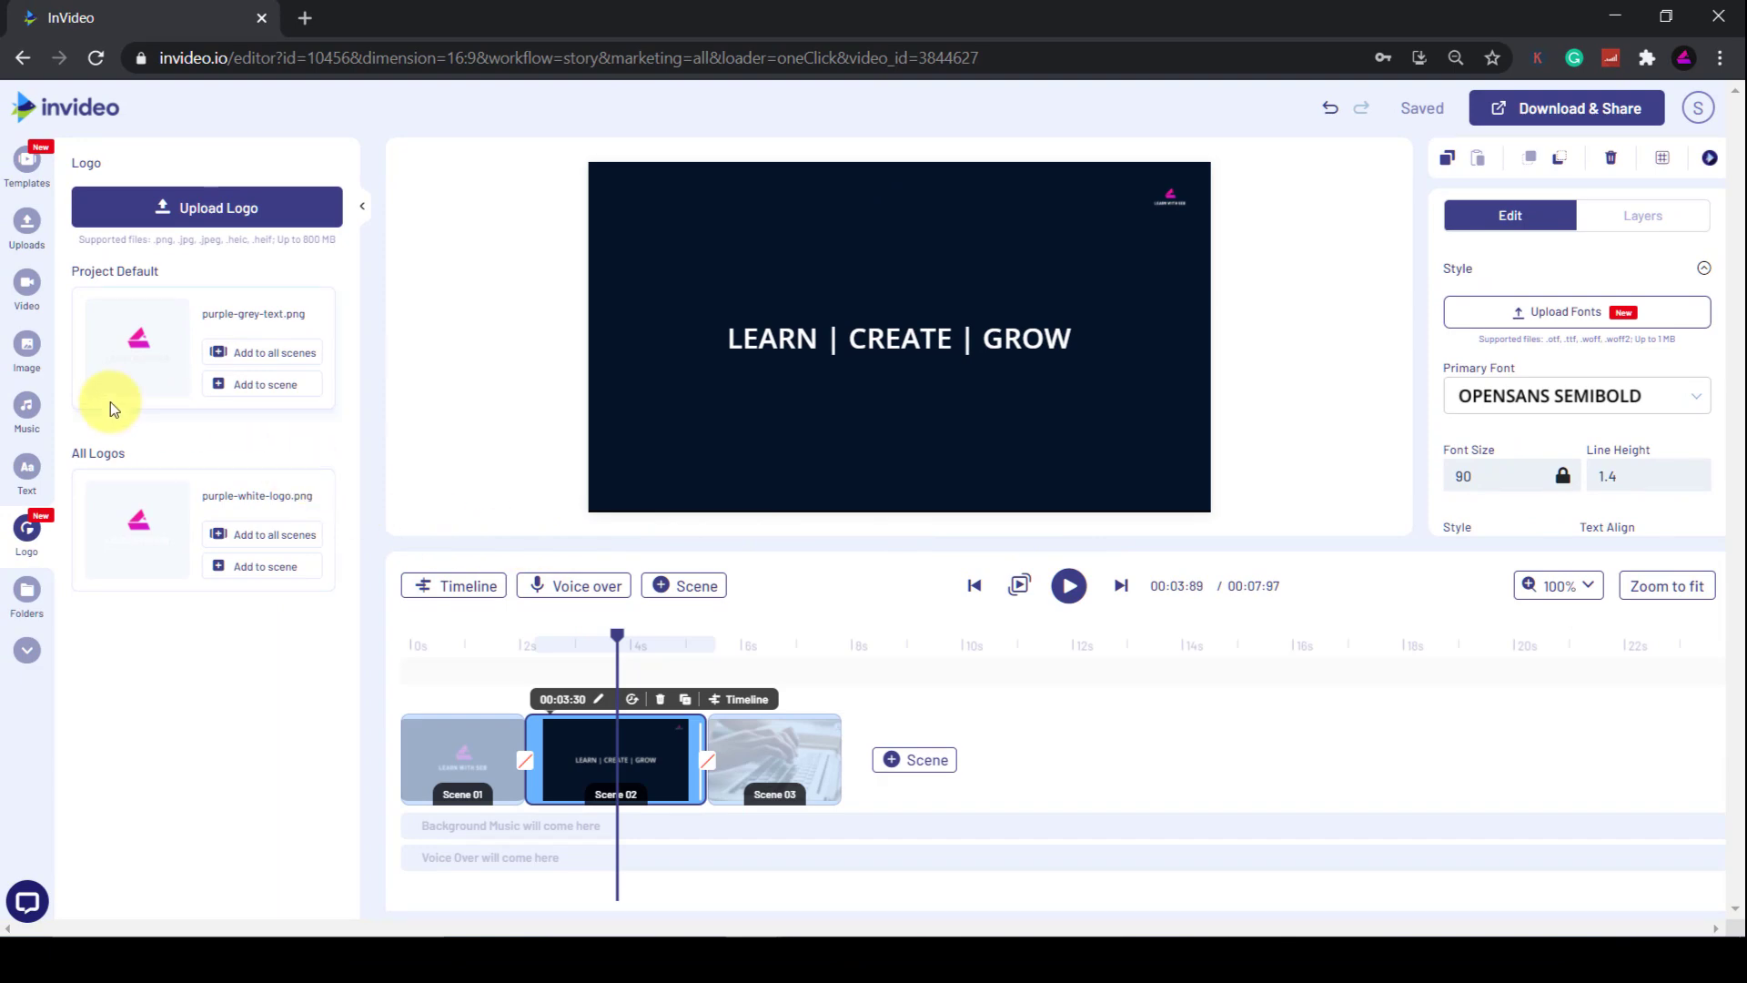
Add the Corporate track Thoughts Flow as background music and play the preview.
left_click(27, 410)
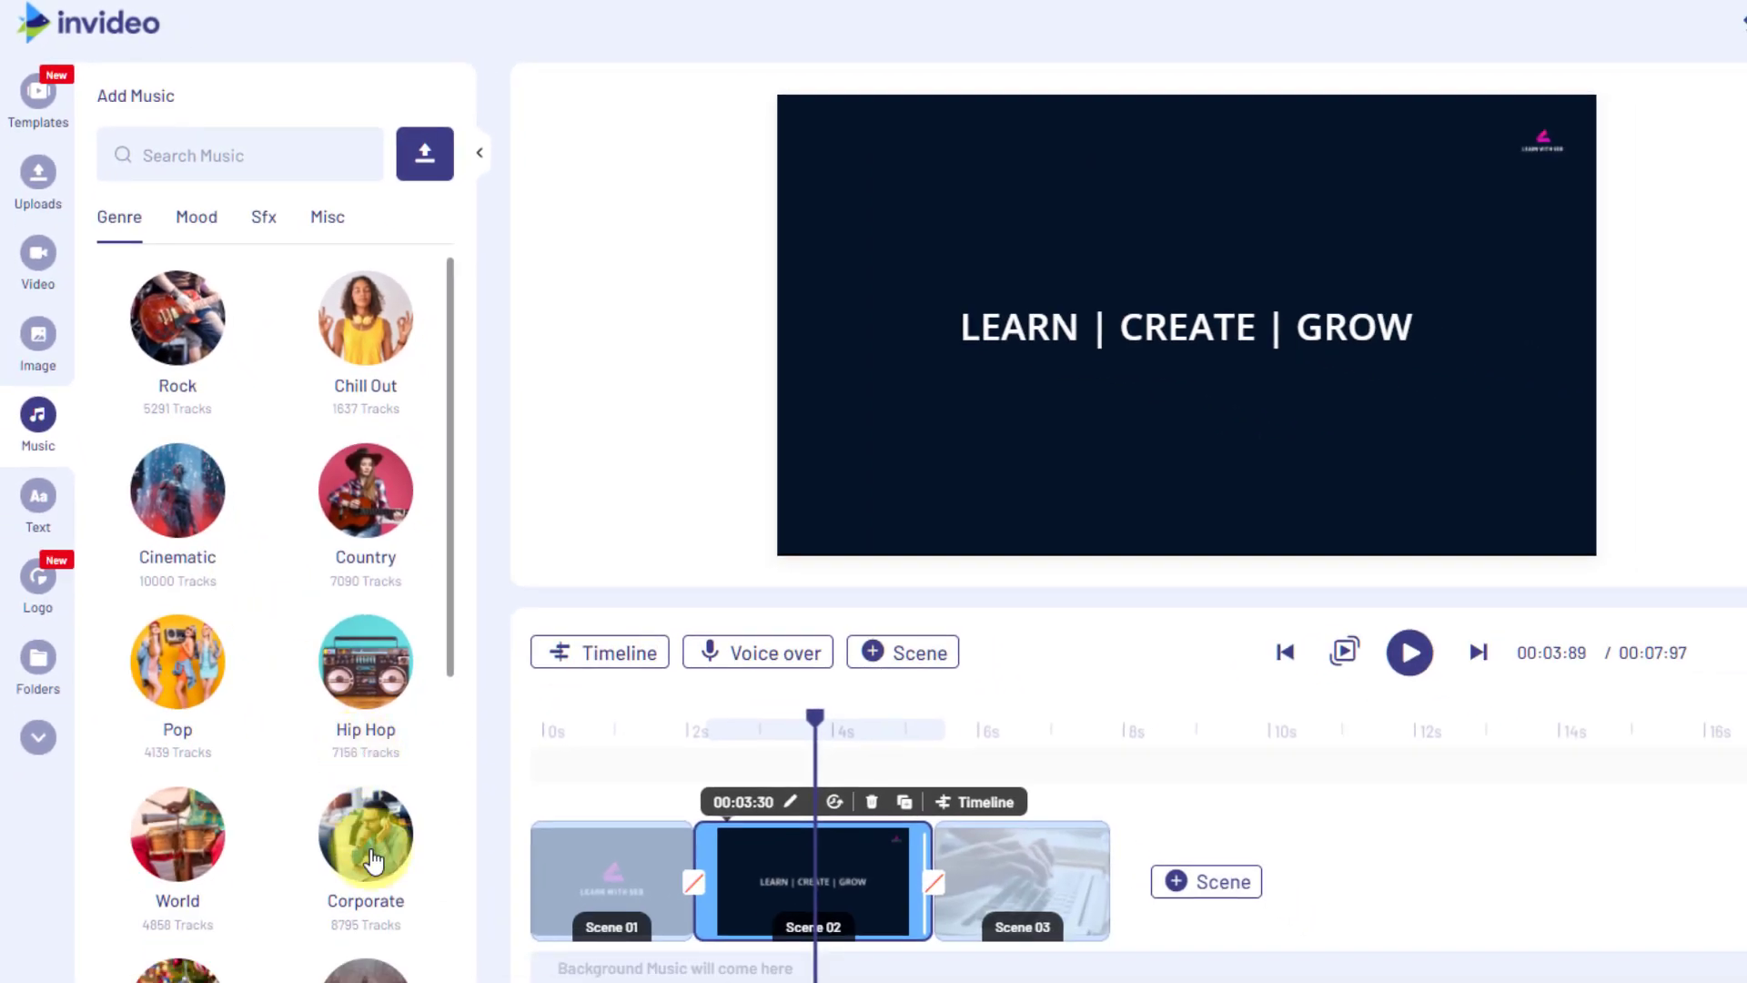
left_click(369, 851)
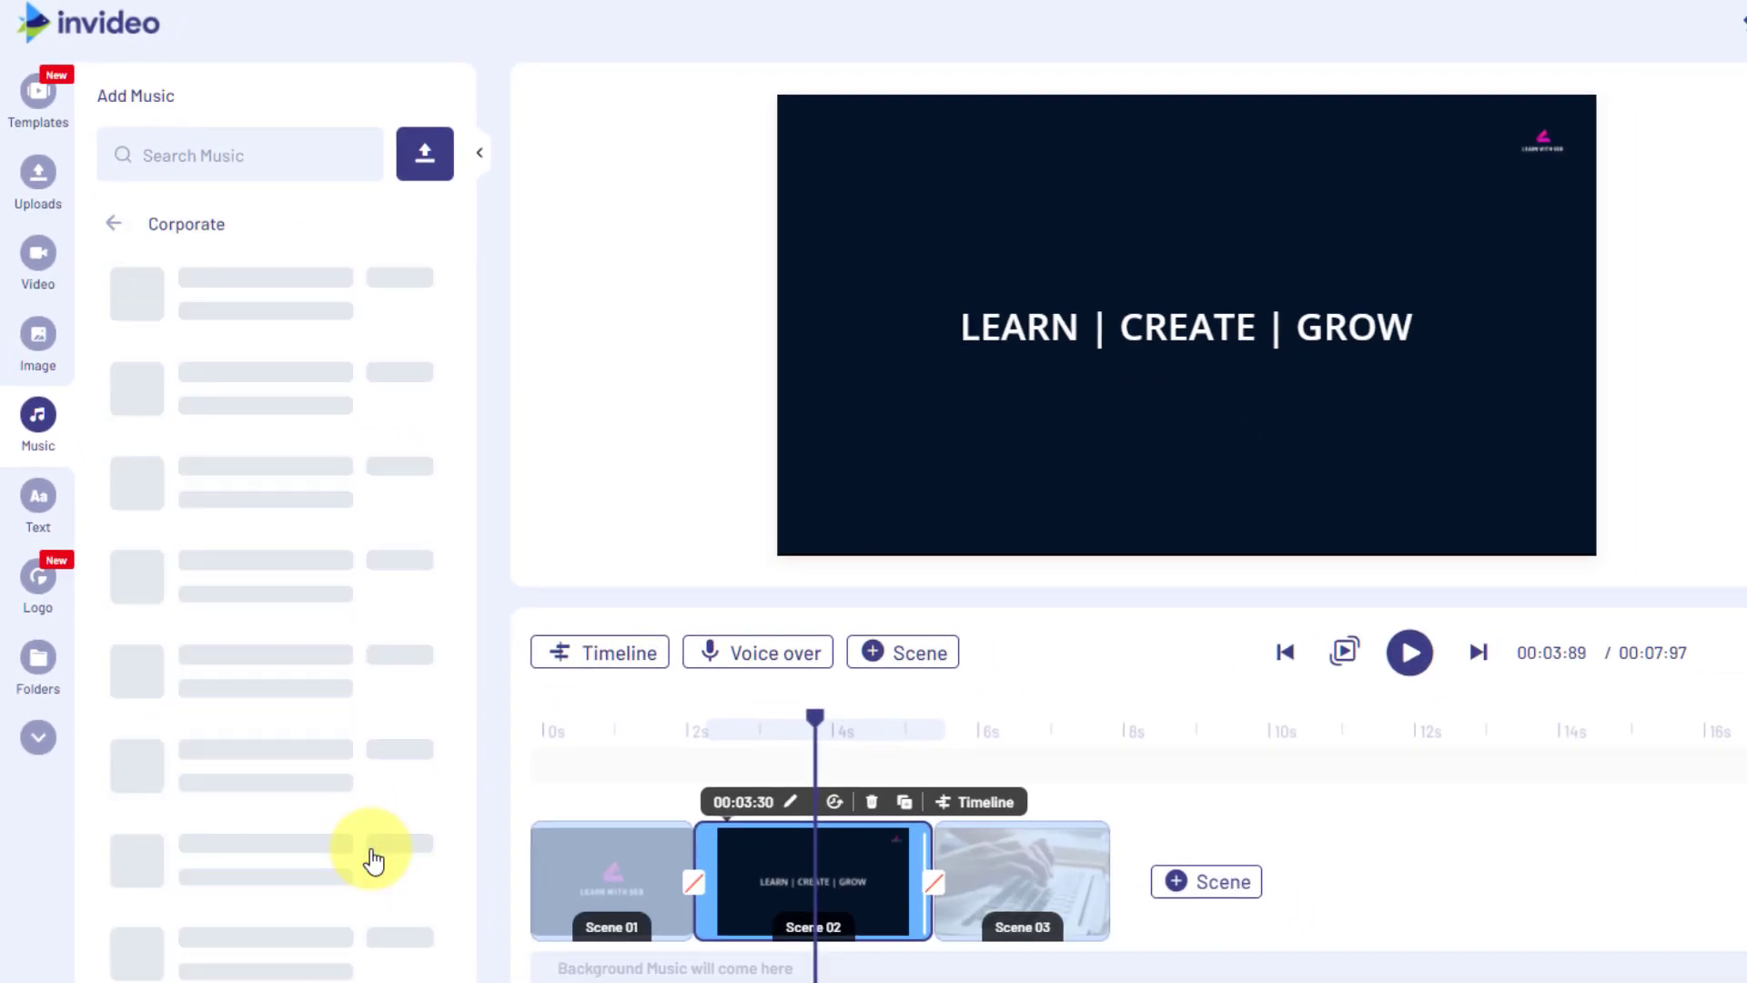
mouse_move(213, 314)
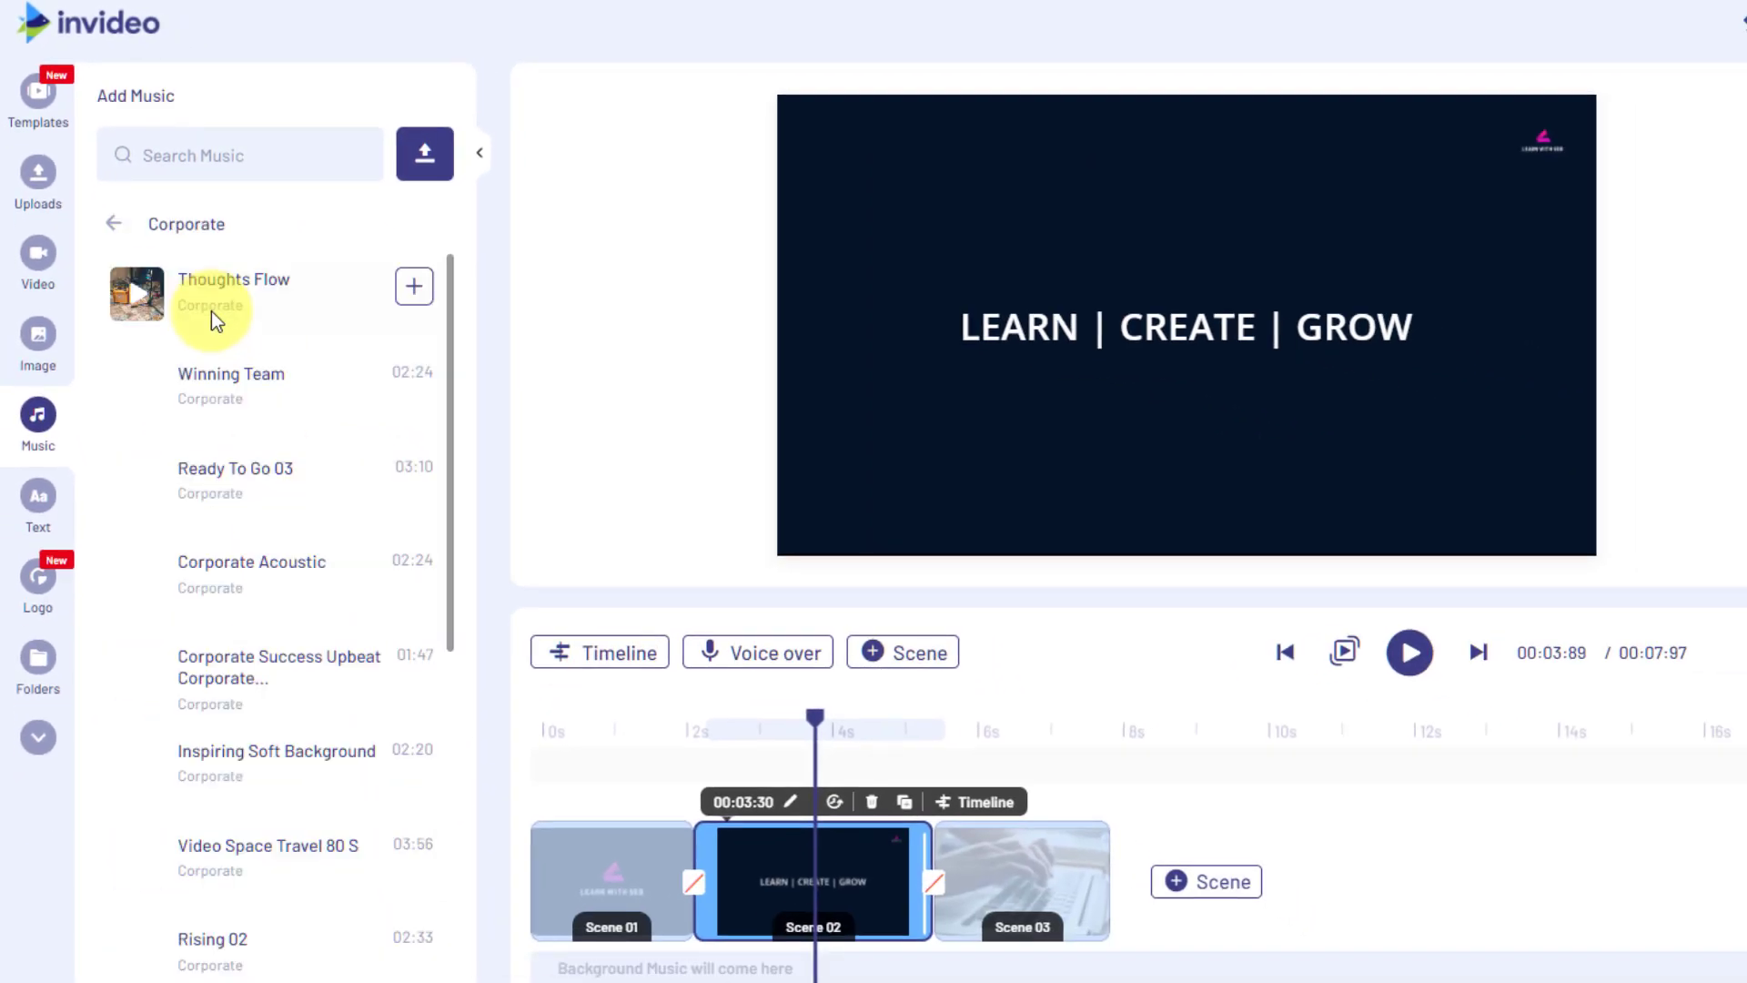
left_click(412, 290)
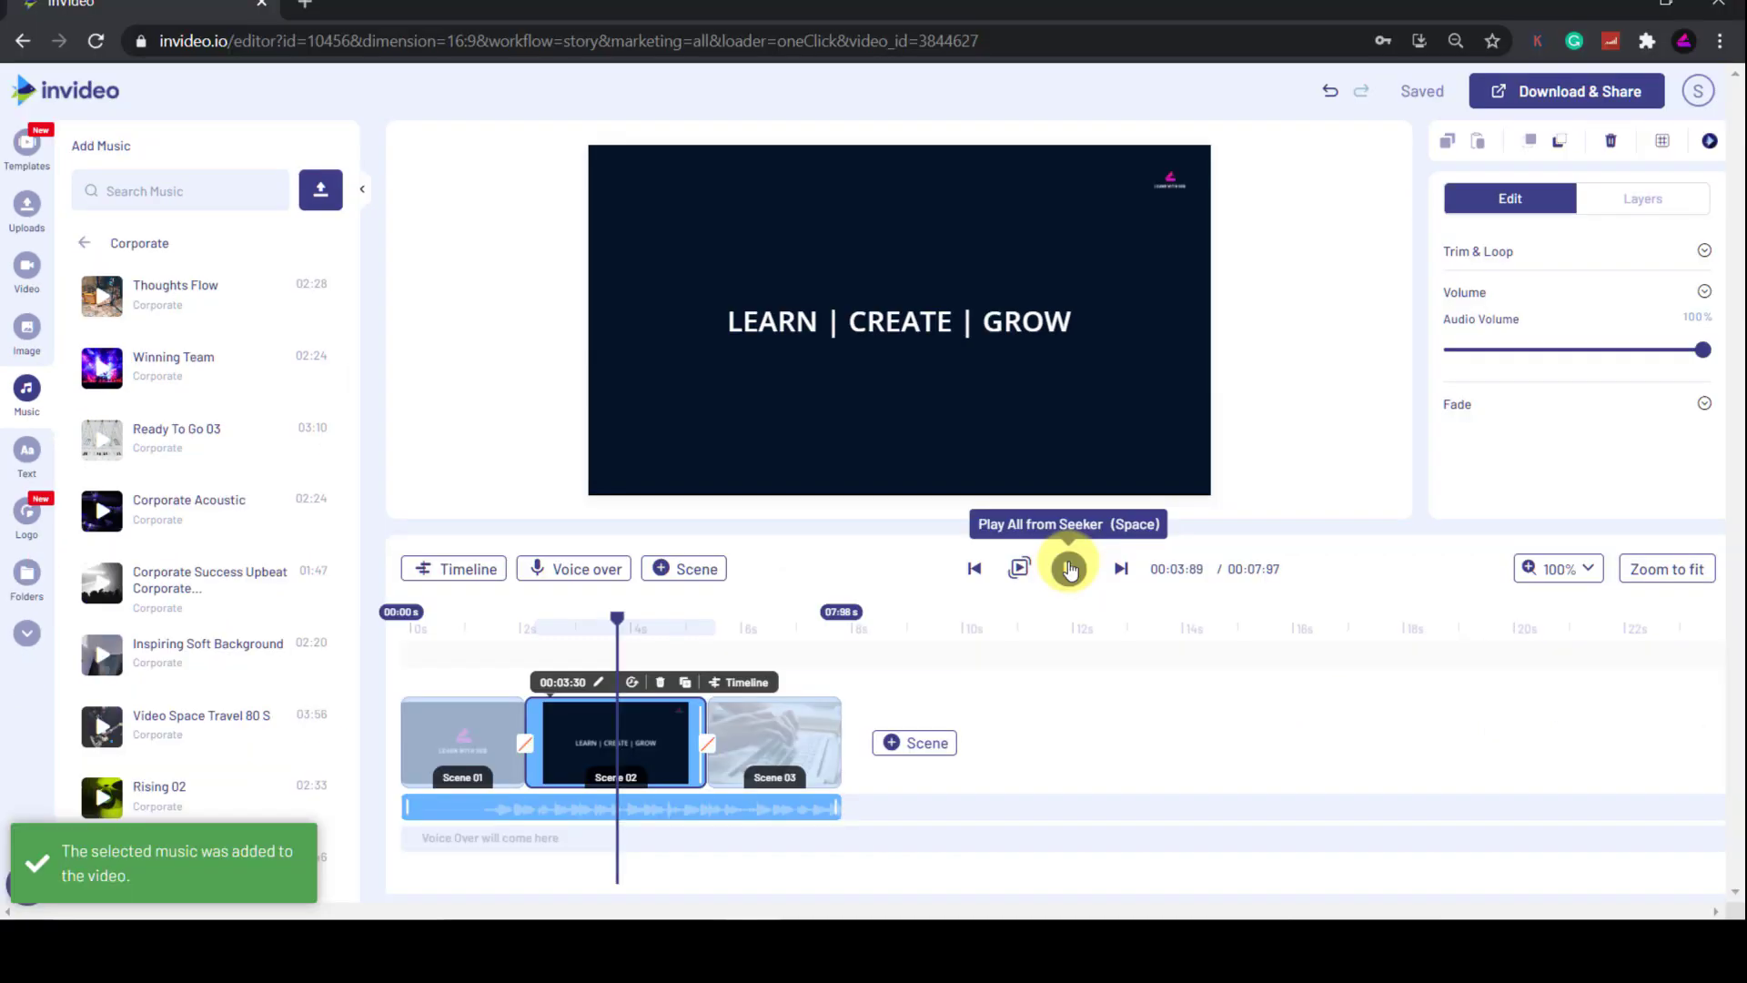
left_click(1410, 653)
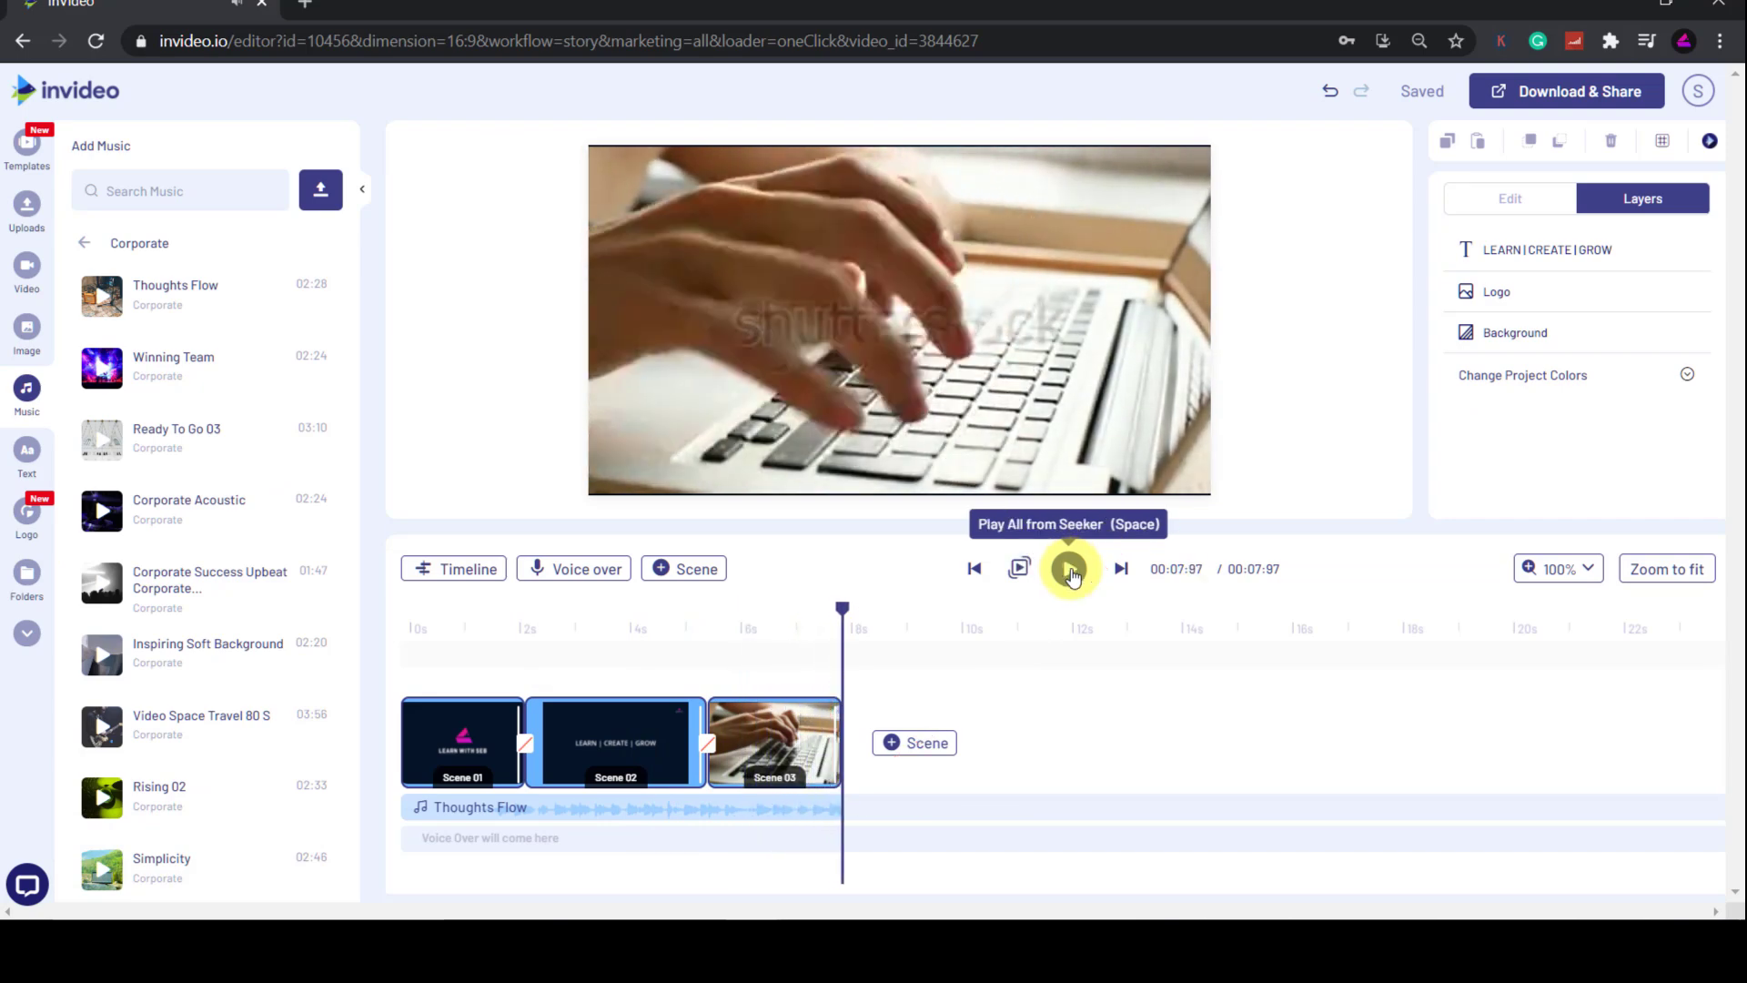
Look through the music's trim, loop, volume and fade settings.
left_click(736, 812)
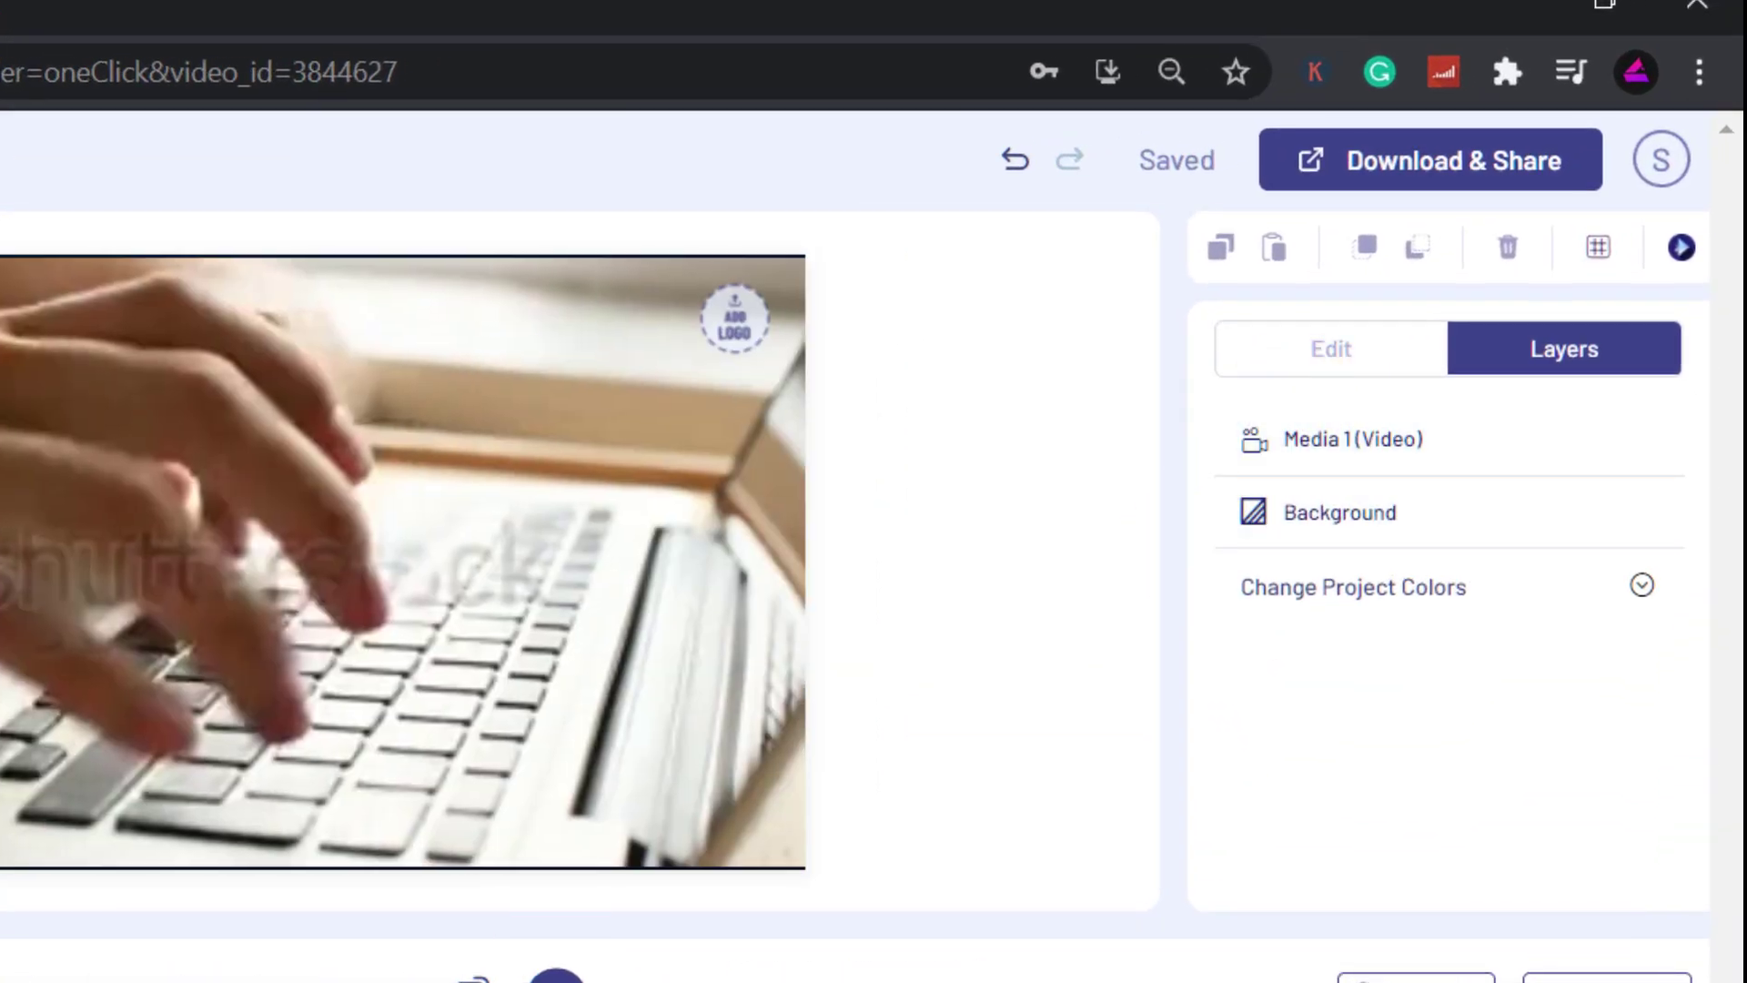
left_click(1353, 438)
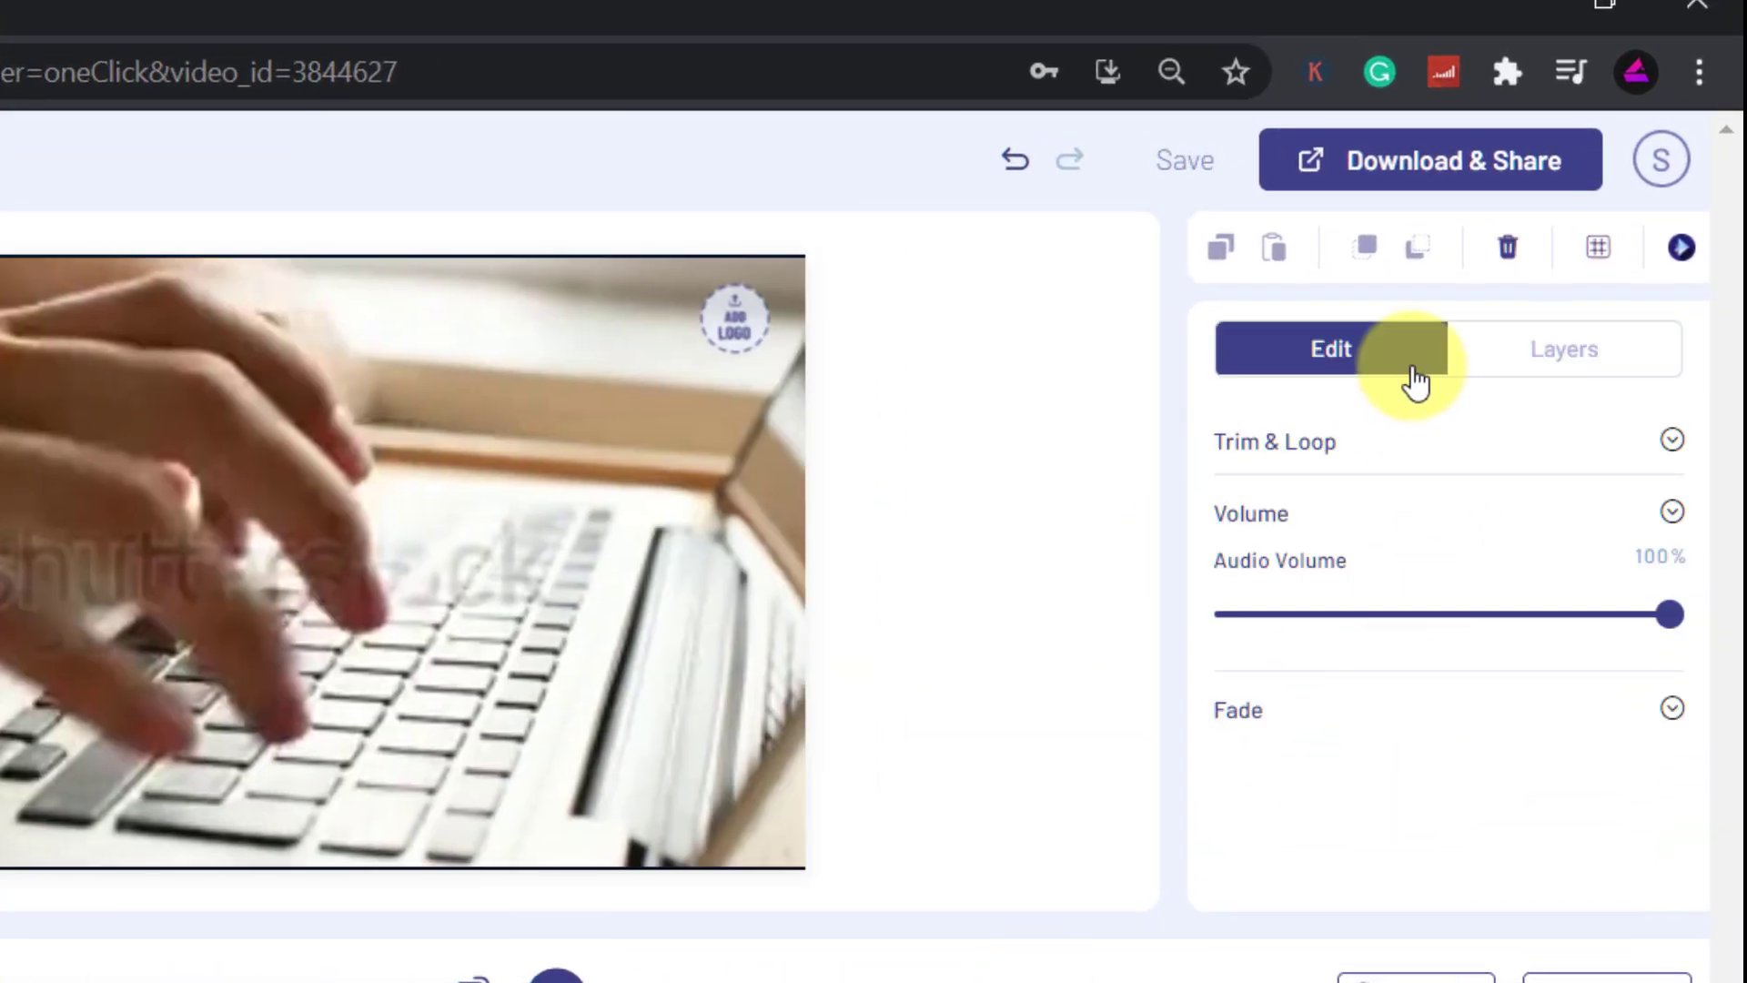
left_click(1395, 450)
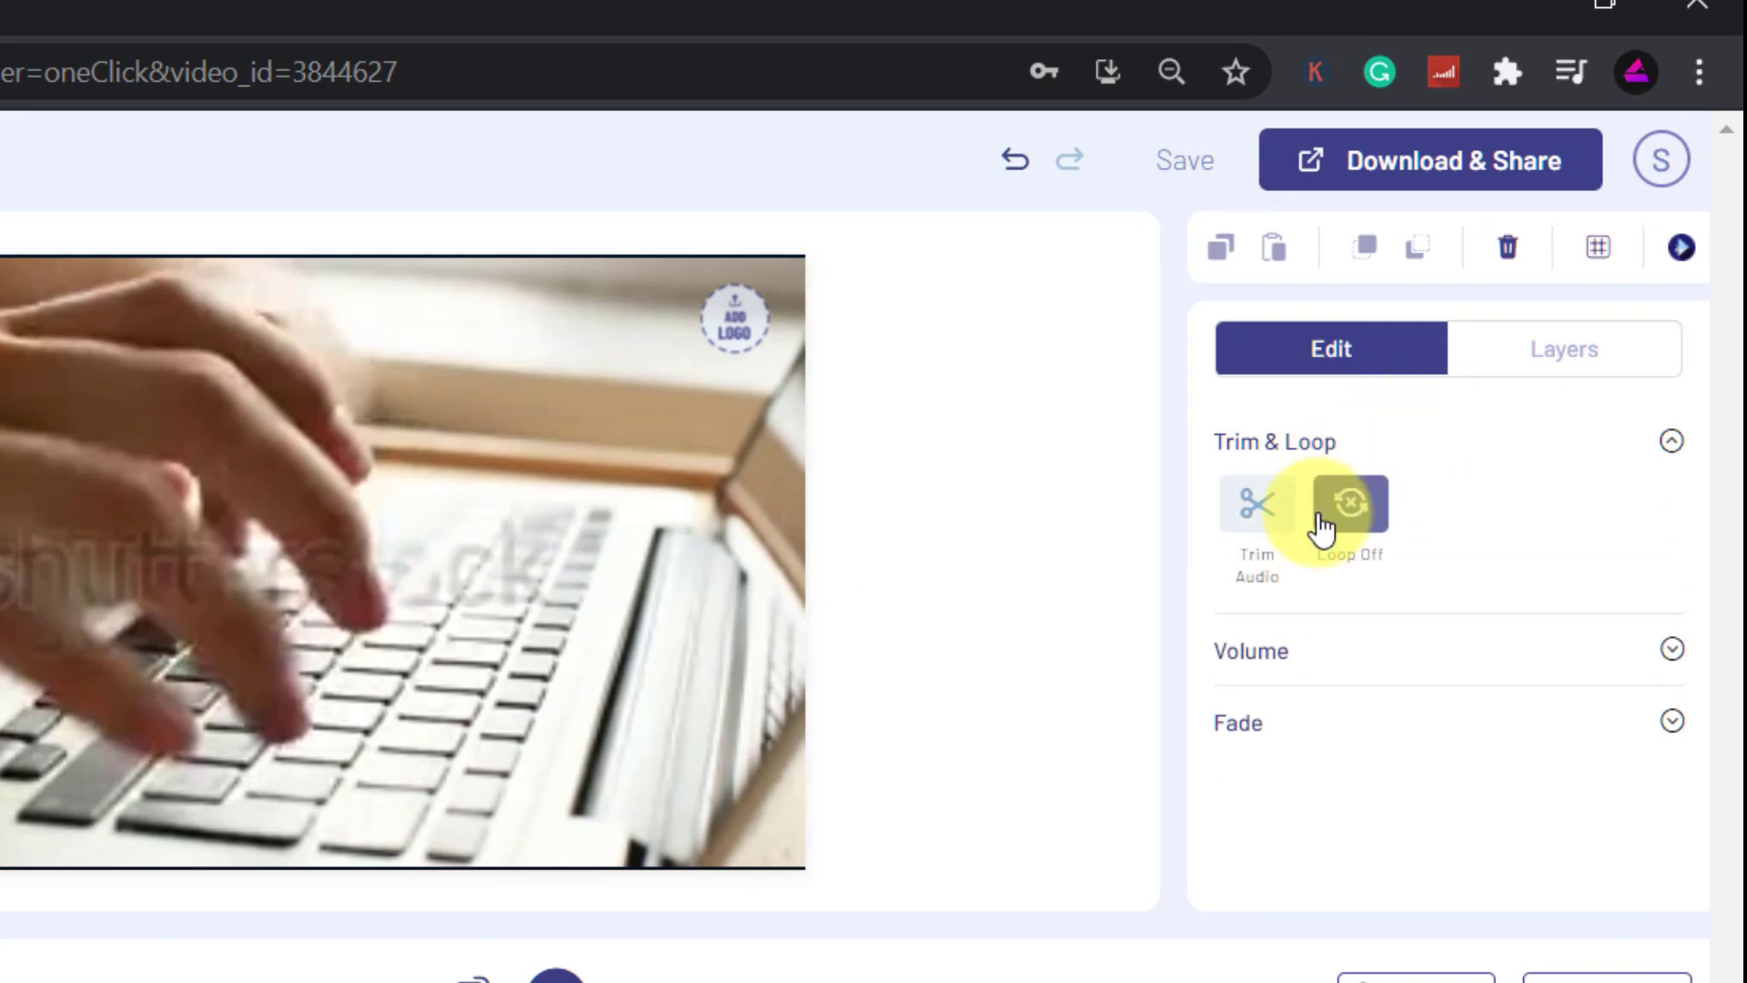
left_click(1326, 671)
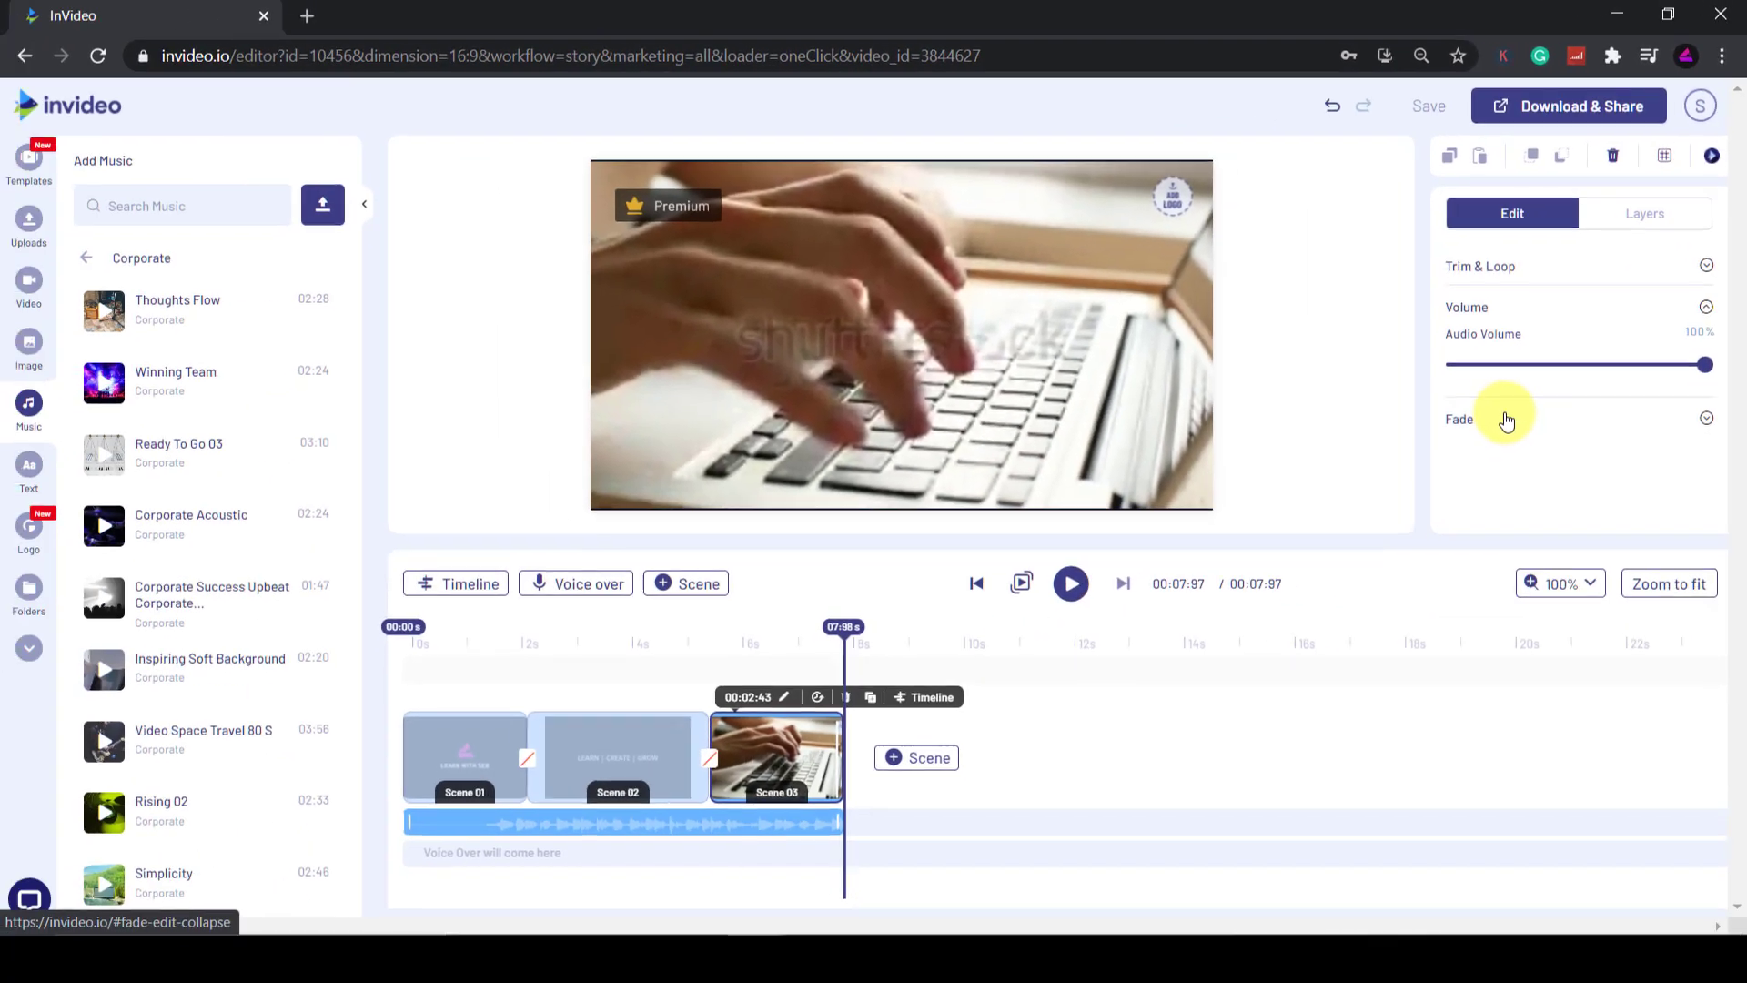
left_click(1506, 421)
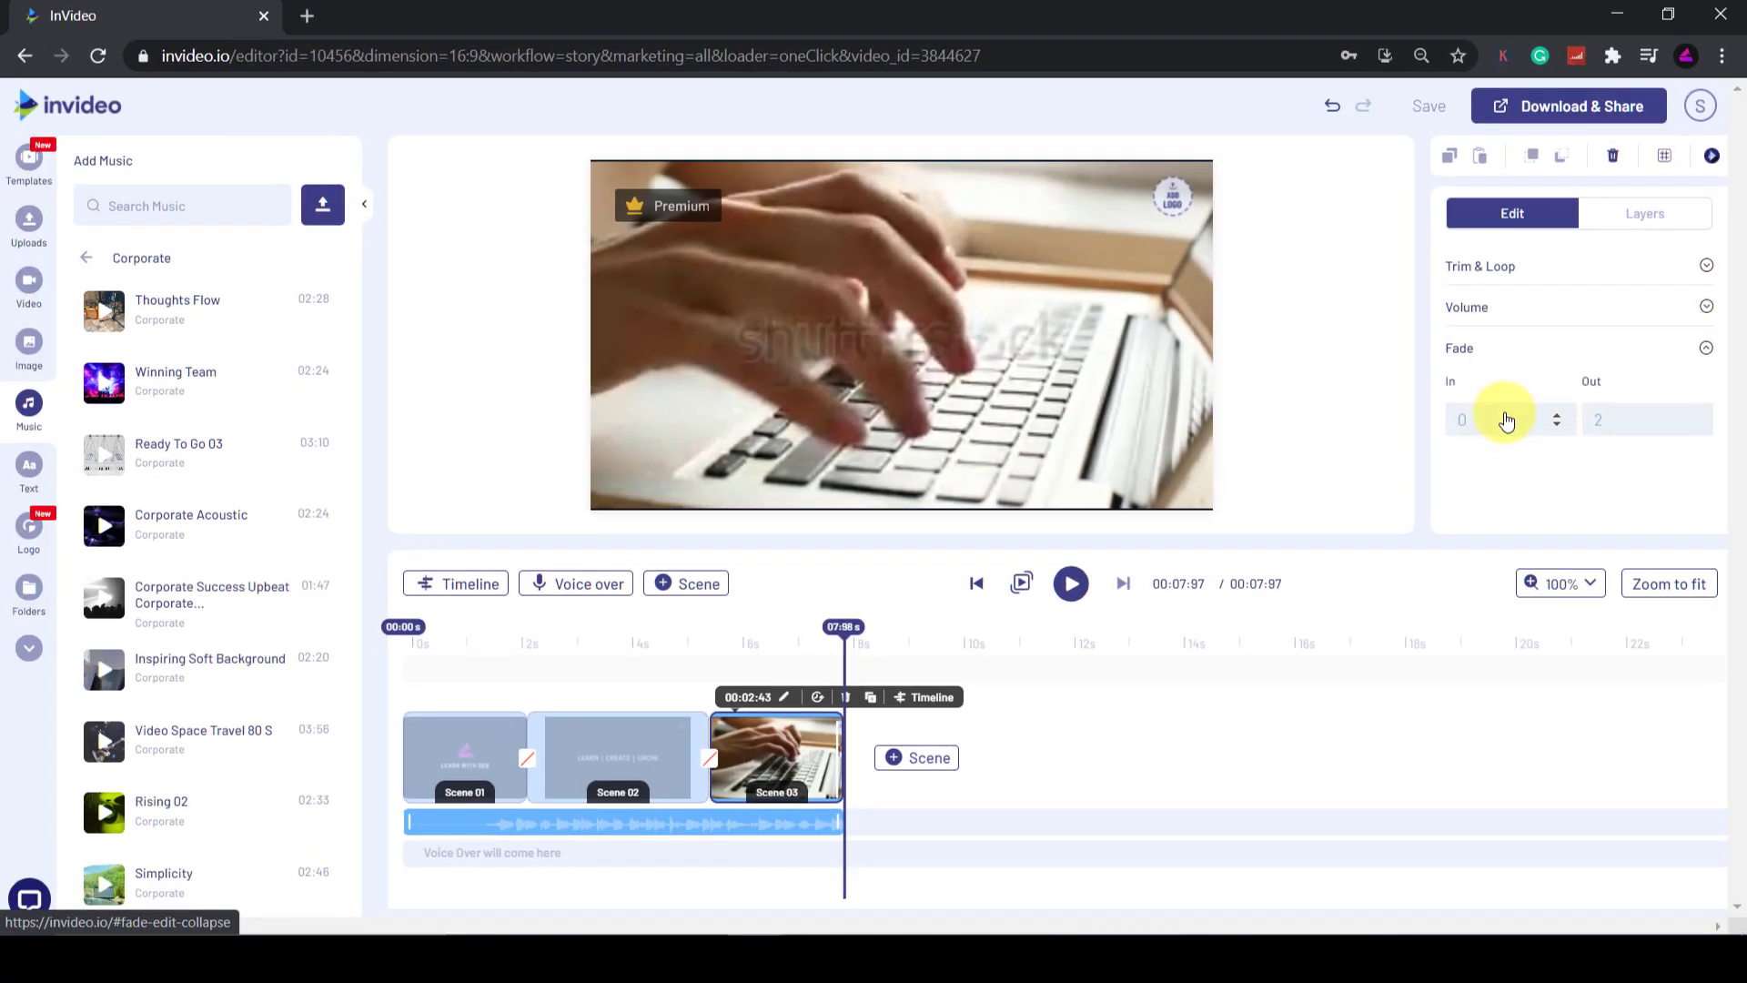
Add another music track after Thoughts Flow.
left_click(479, 637)
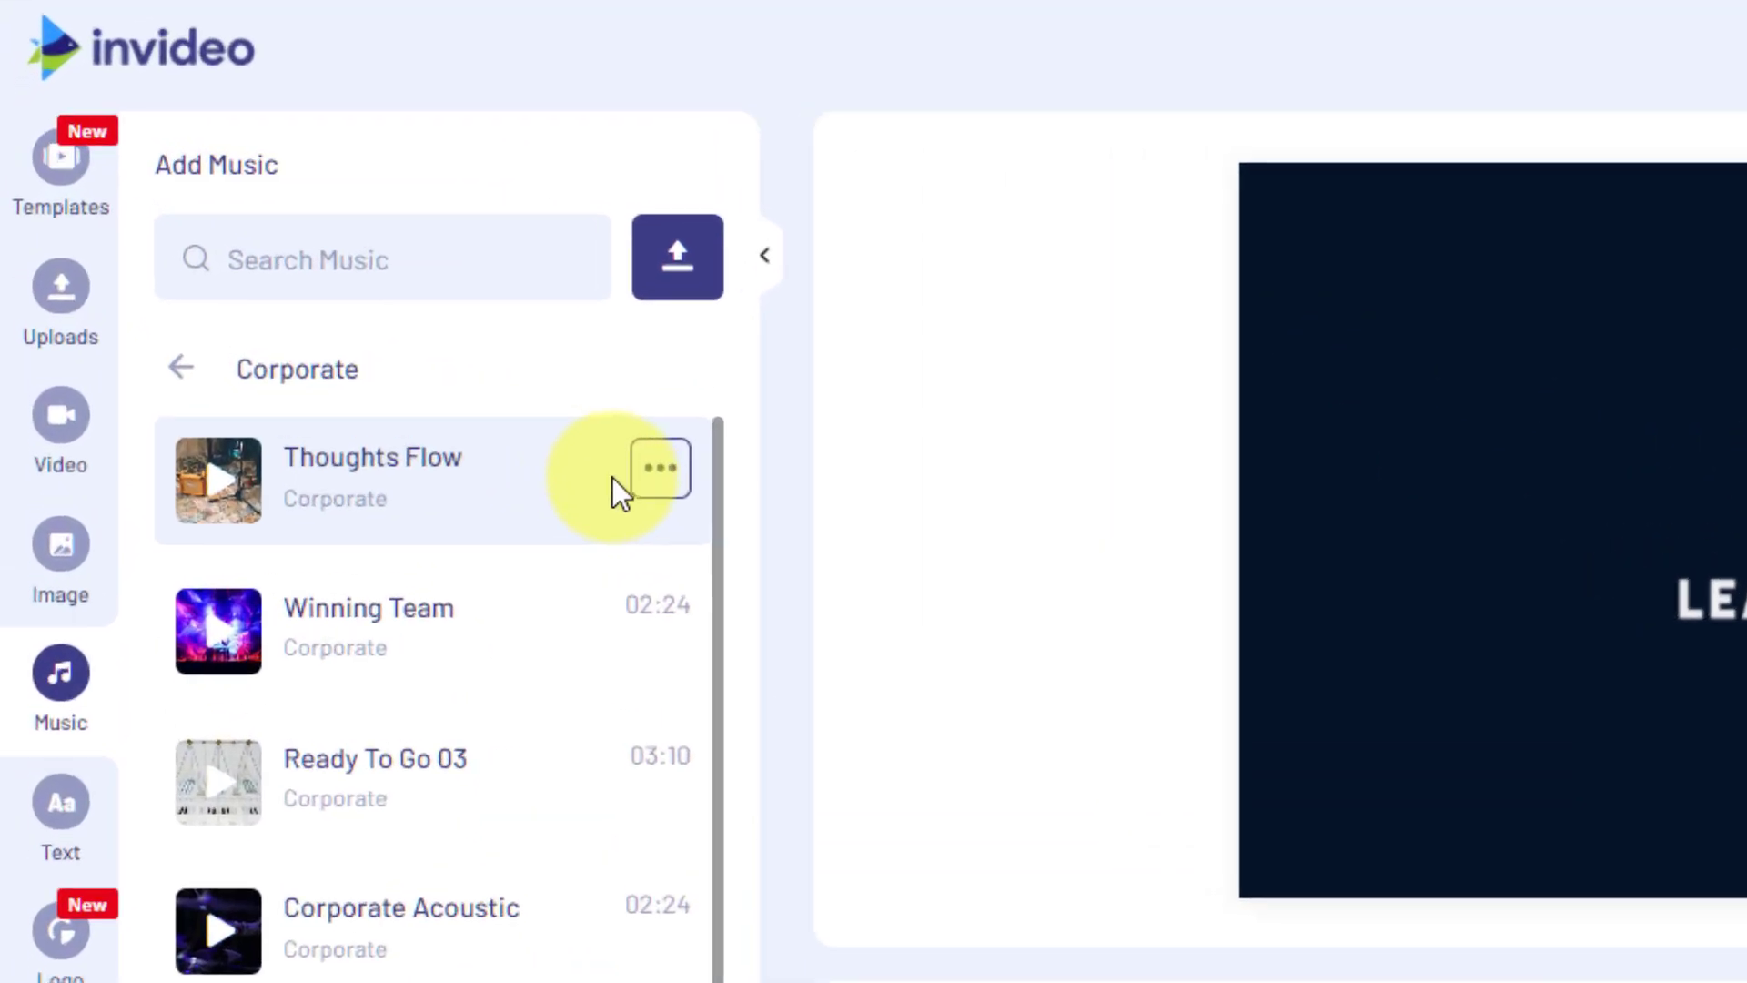
left_click(349, 322)
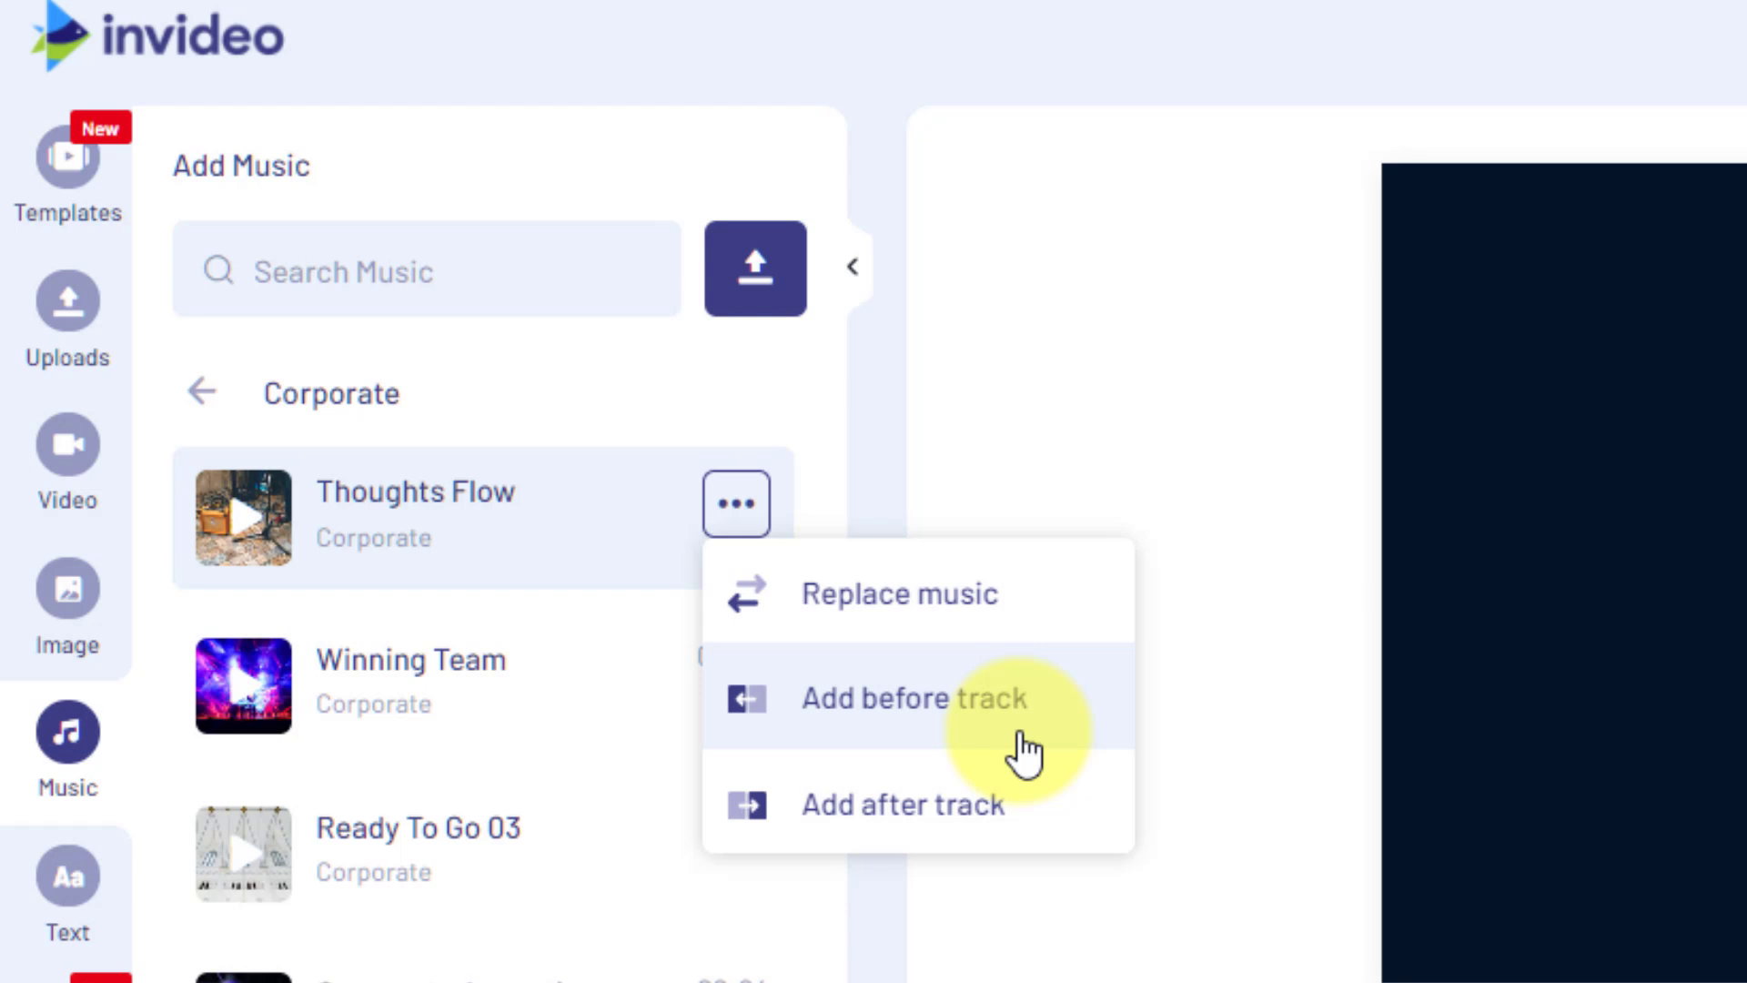
left_click(956, 833)
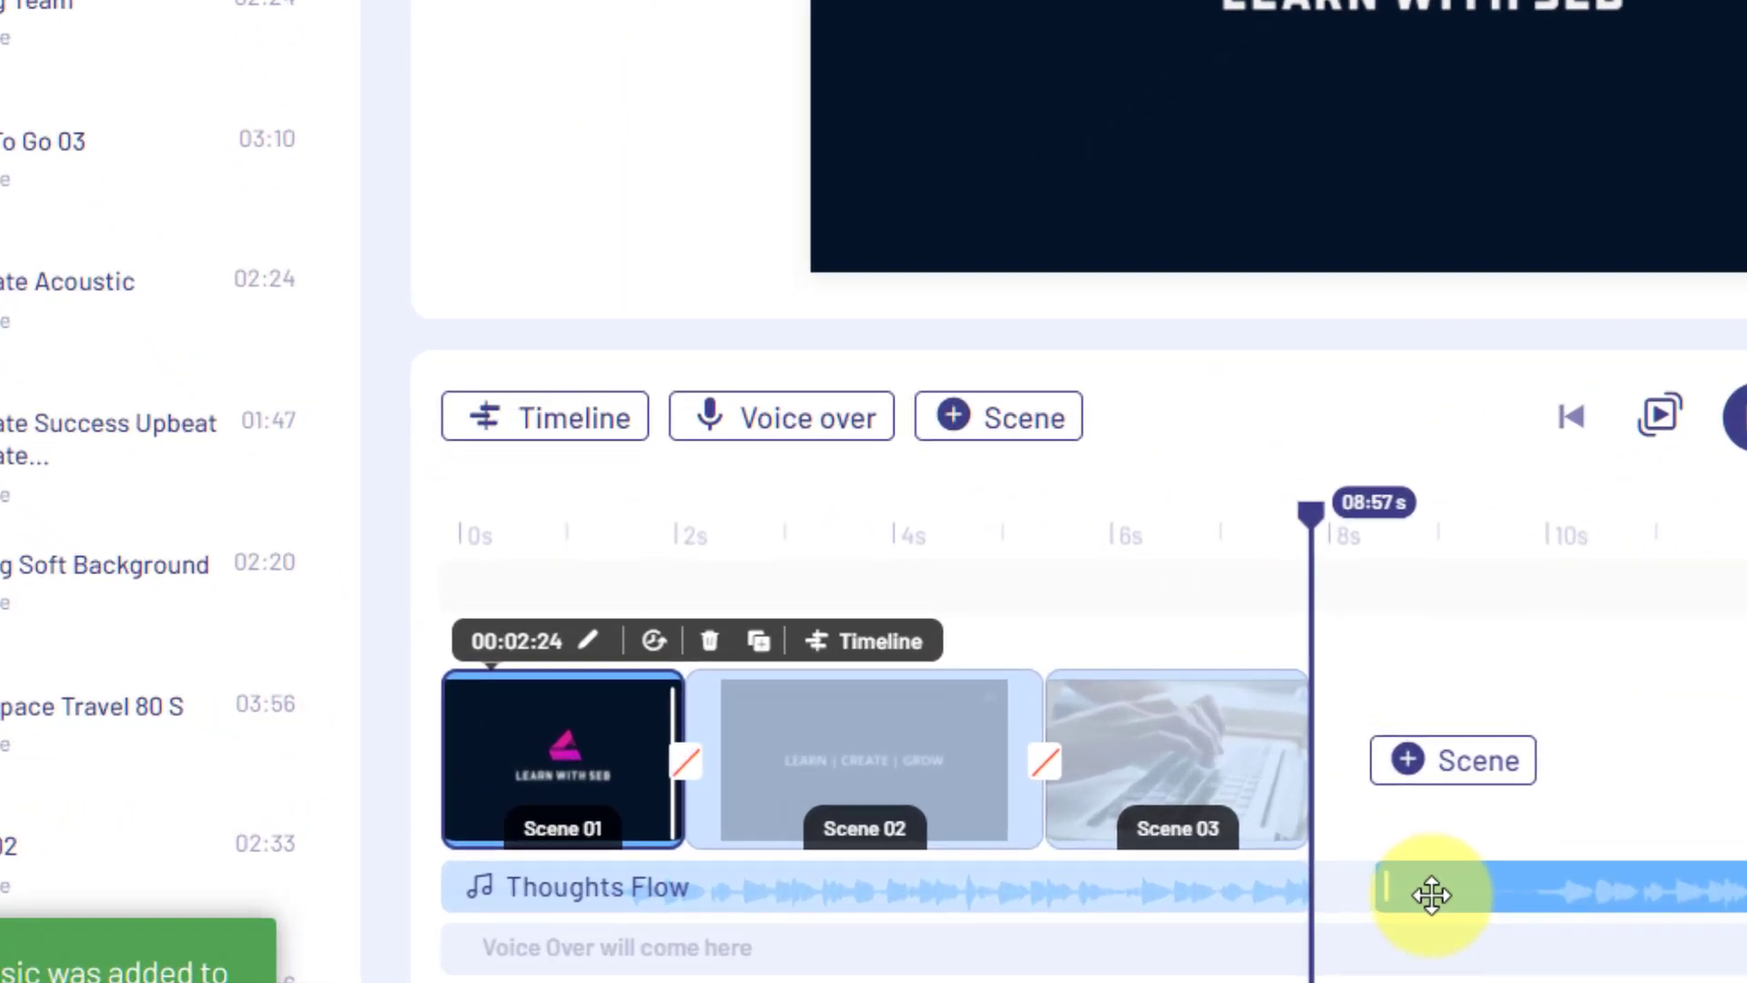
Trim the first music clip to end near 5 s, align the next at 4.96 s, delete the extra.
left_click_drag(905, 826, 756, 819)
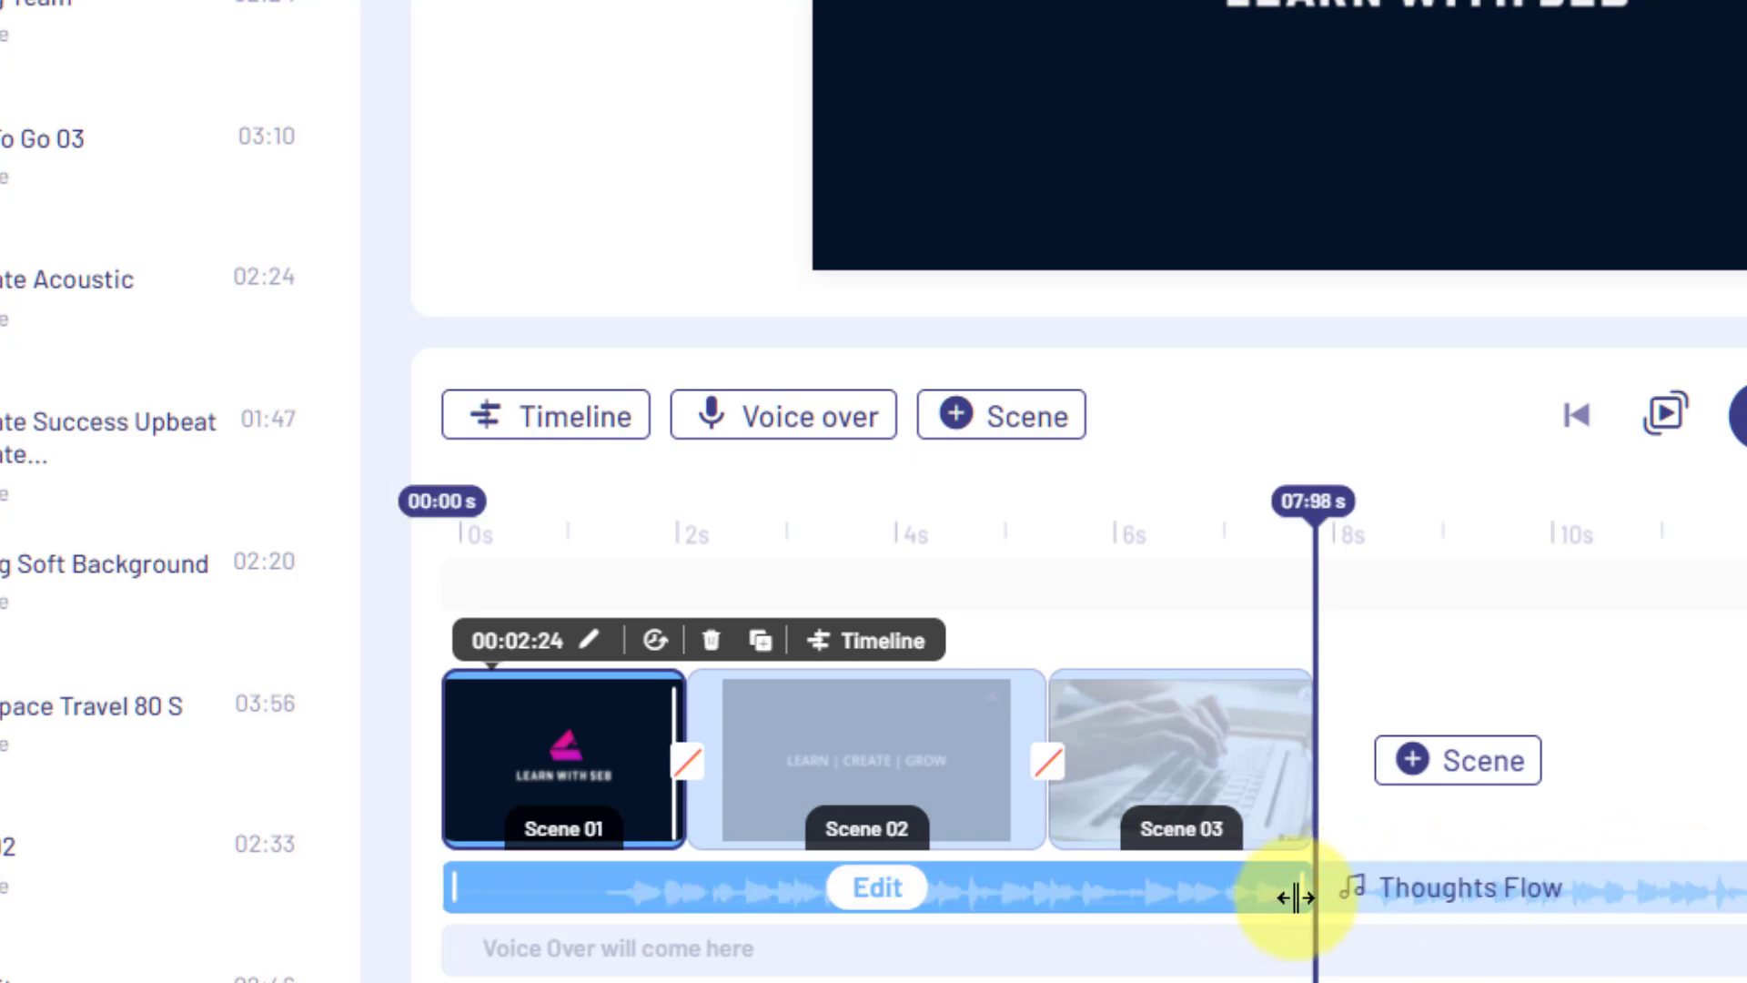
left_click_drag(1292, 897, 963, 899)
left_click_drag(1460, 893, 1002, 929)
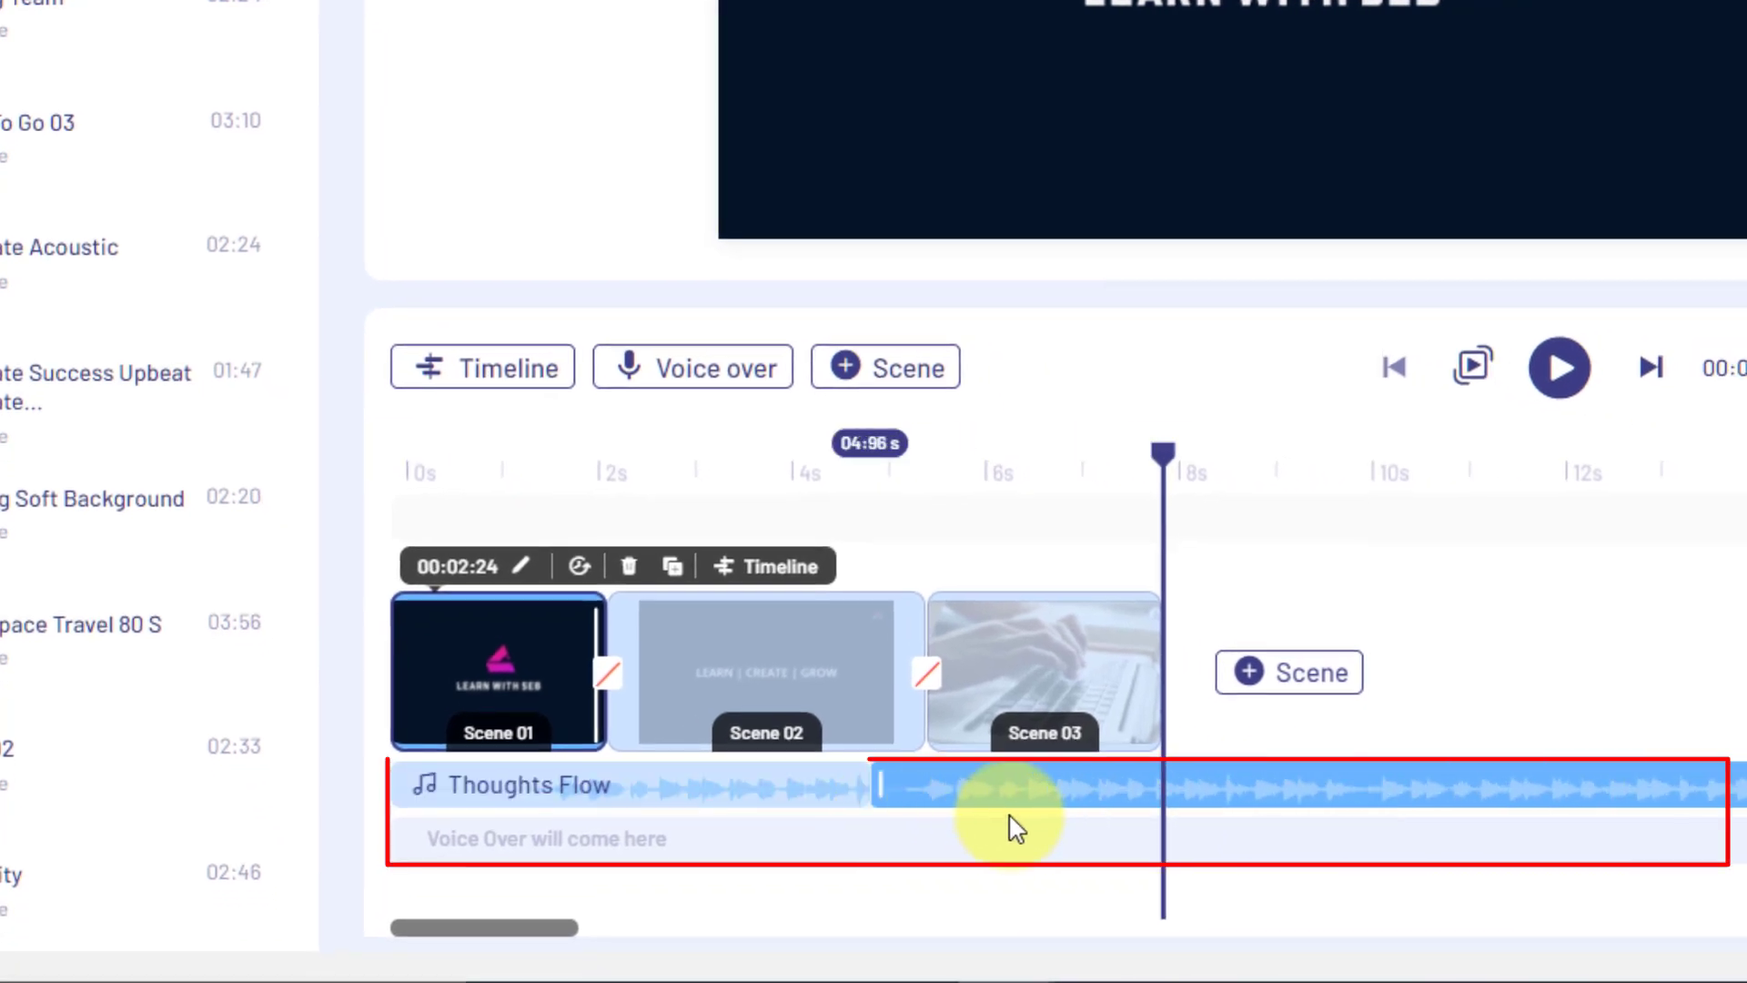
key("Delete")
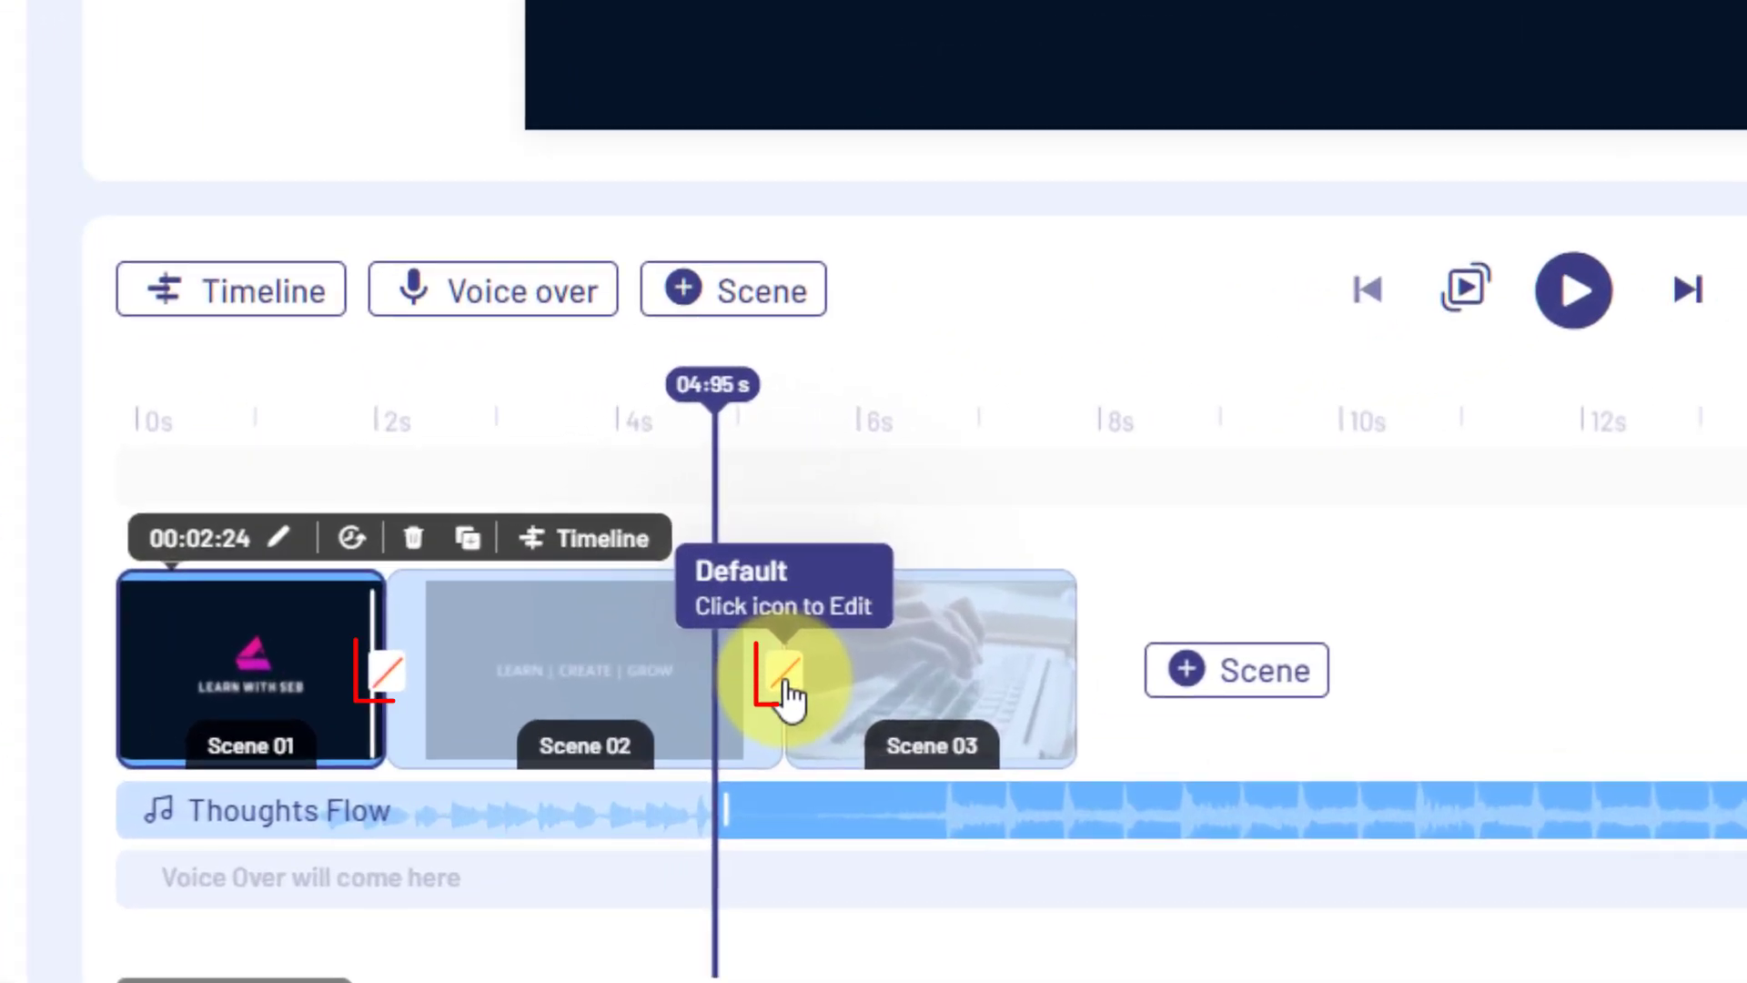
Apply a Glitch transition between Scene 02 and Scene 03, then play the 7.97-second video twice to check it.
left_click(786, 678)
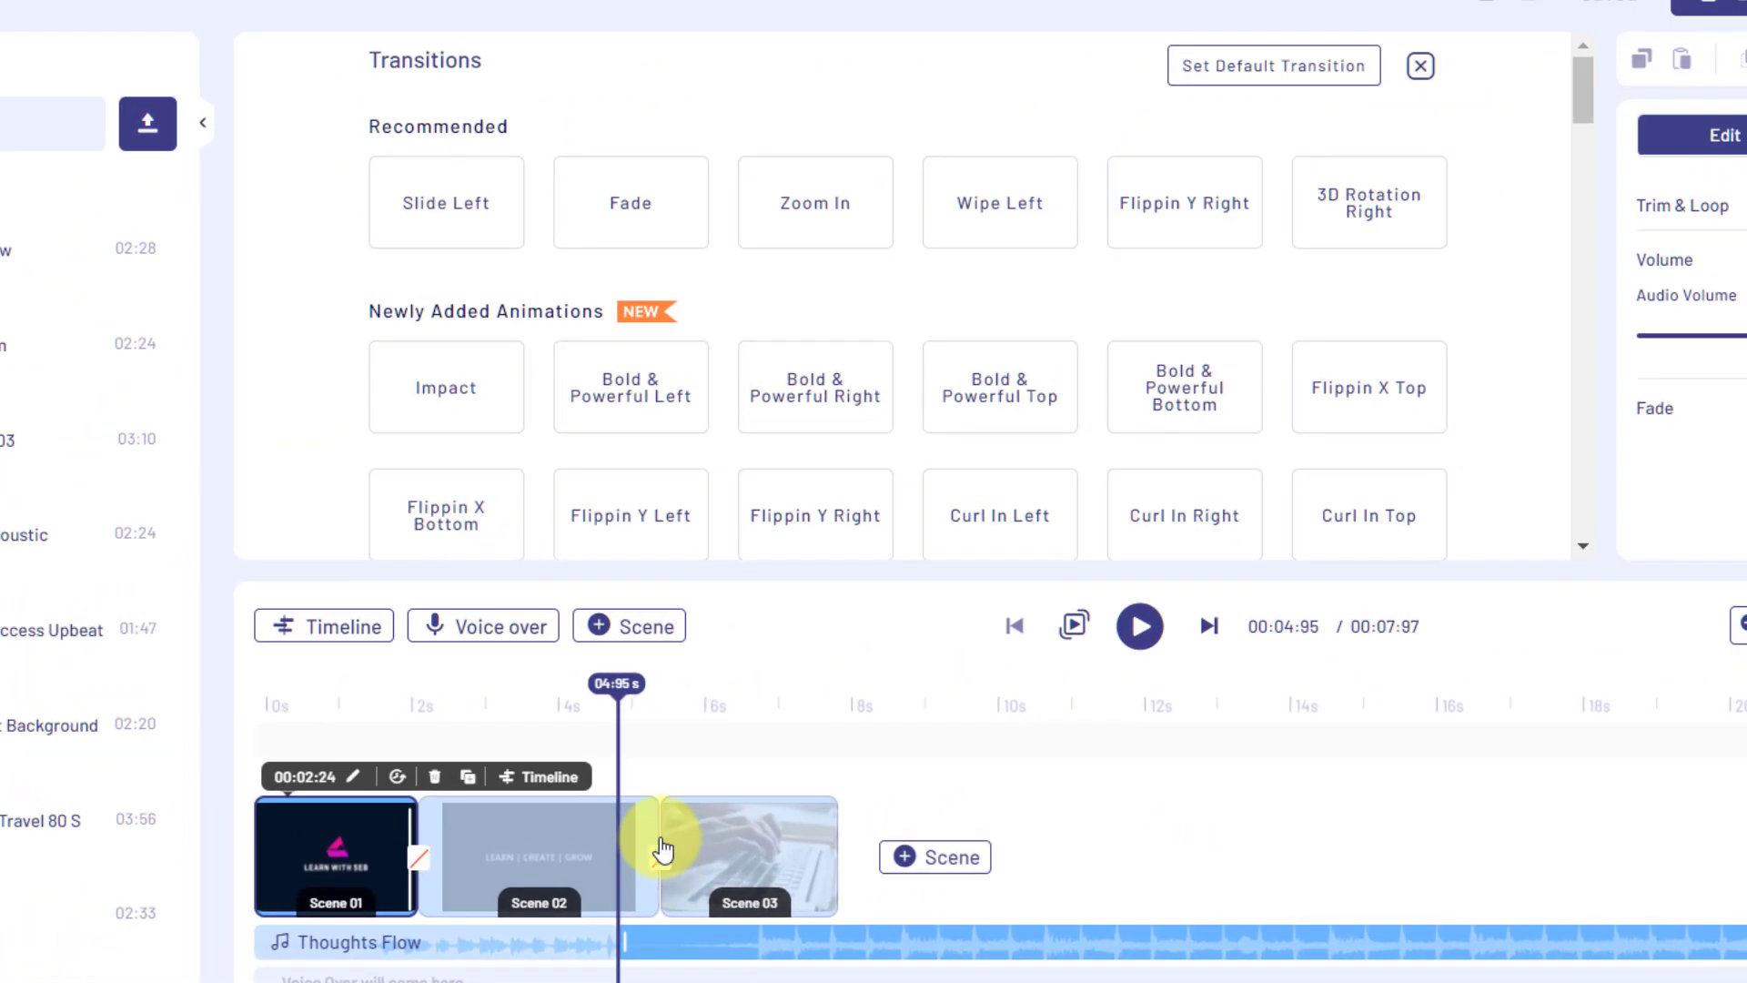
mouse_move(459, 241)
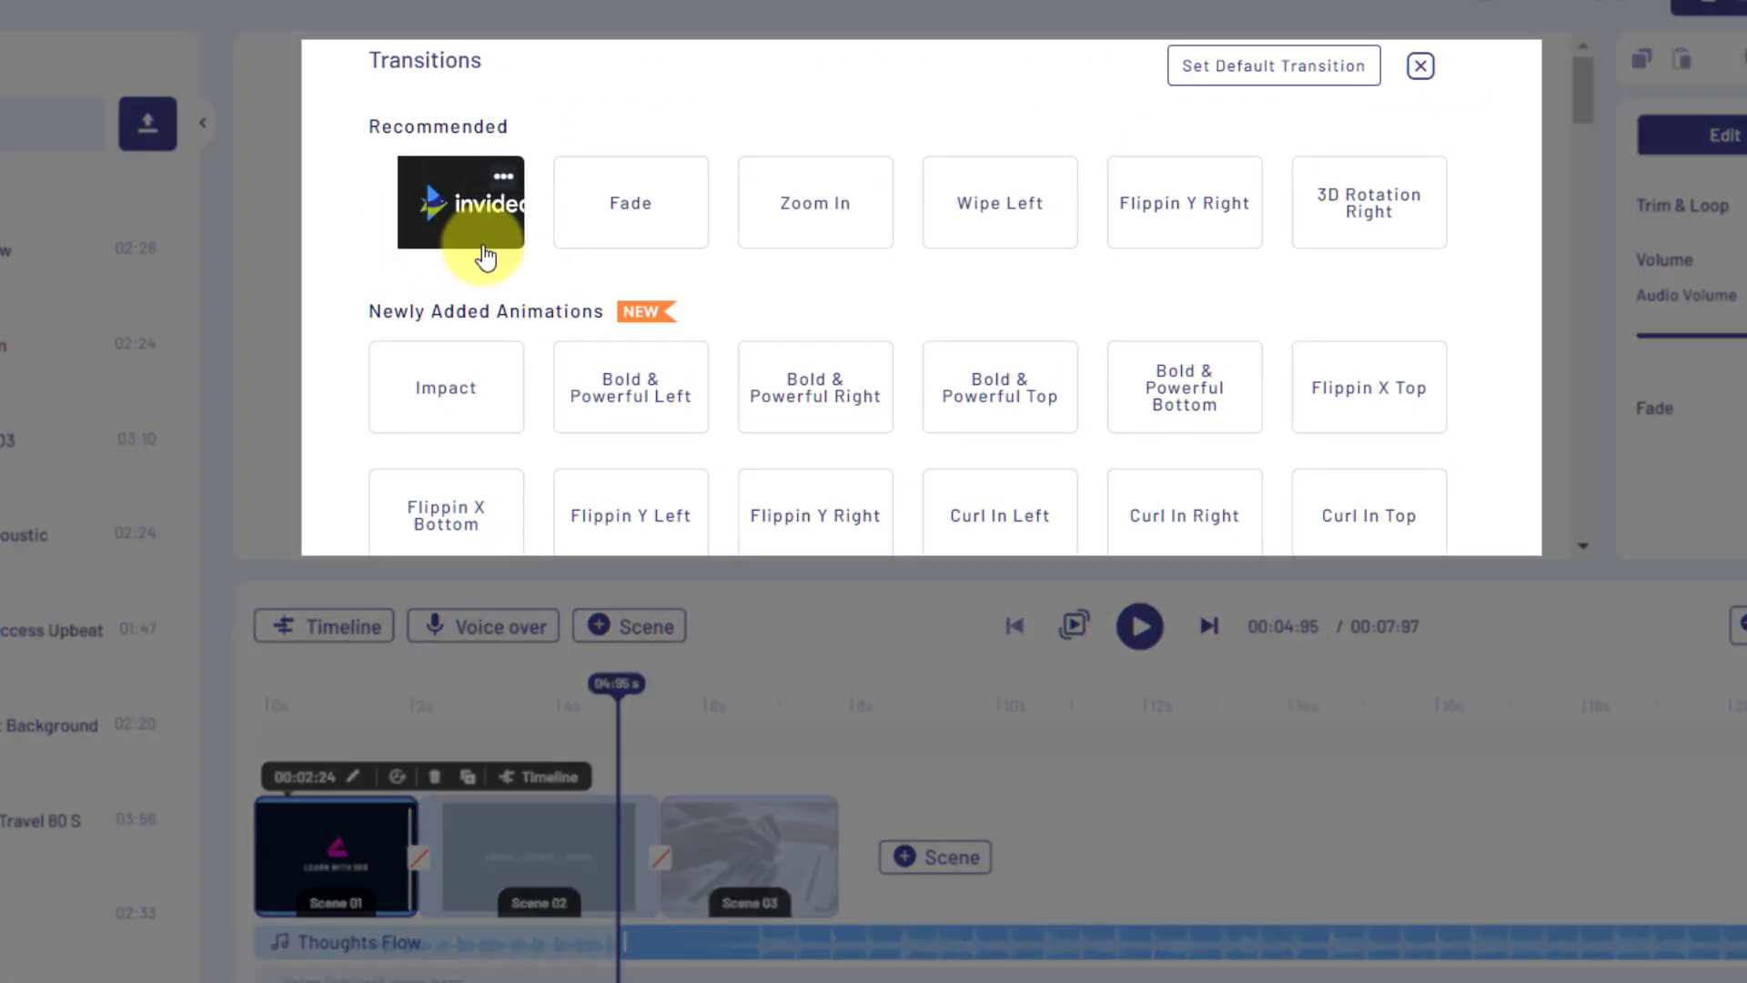
mouse_move(773, 241)
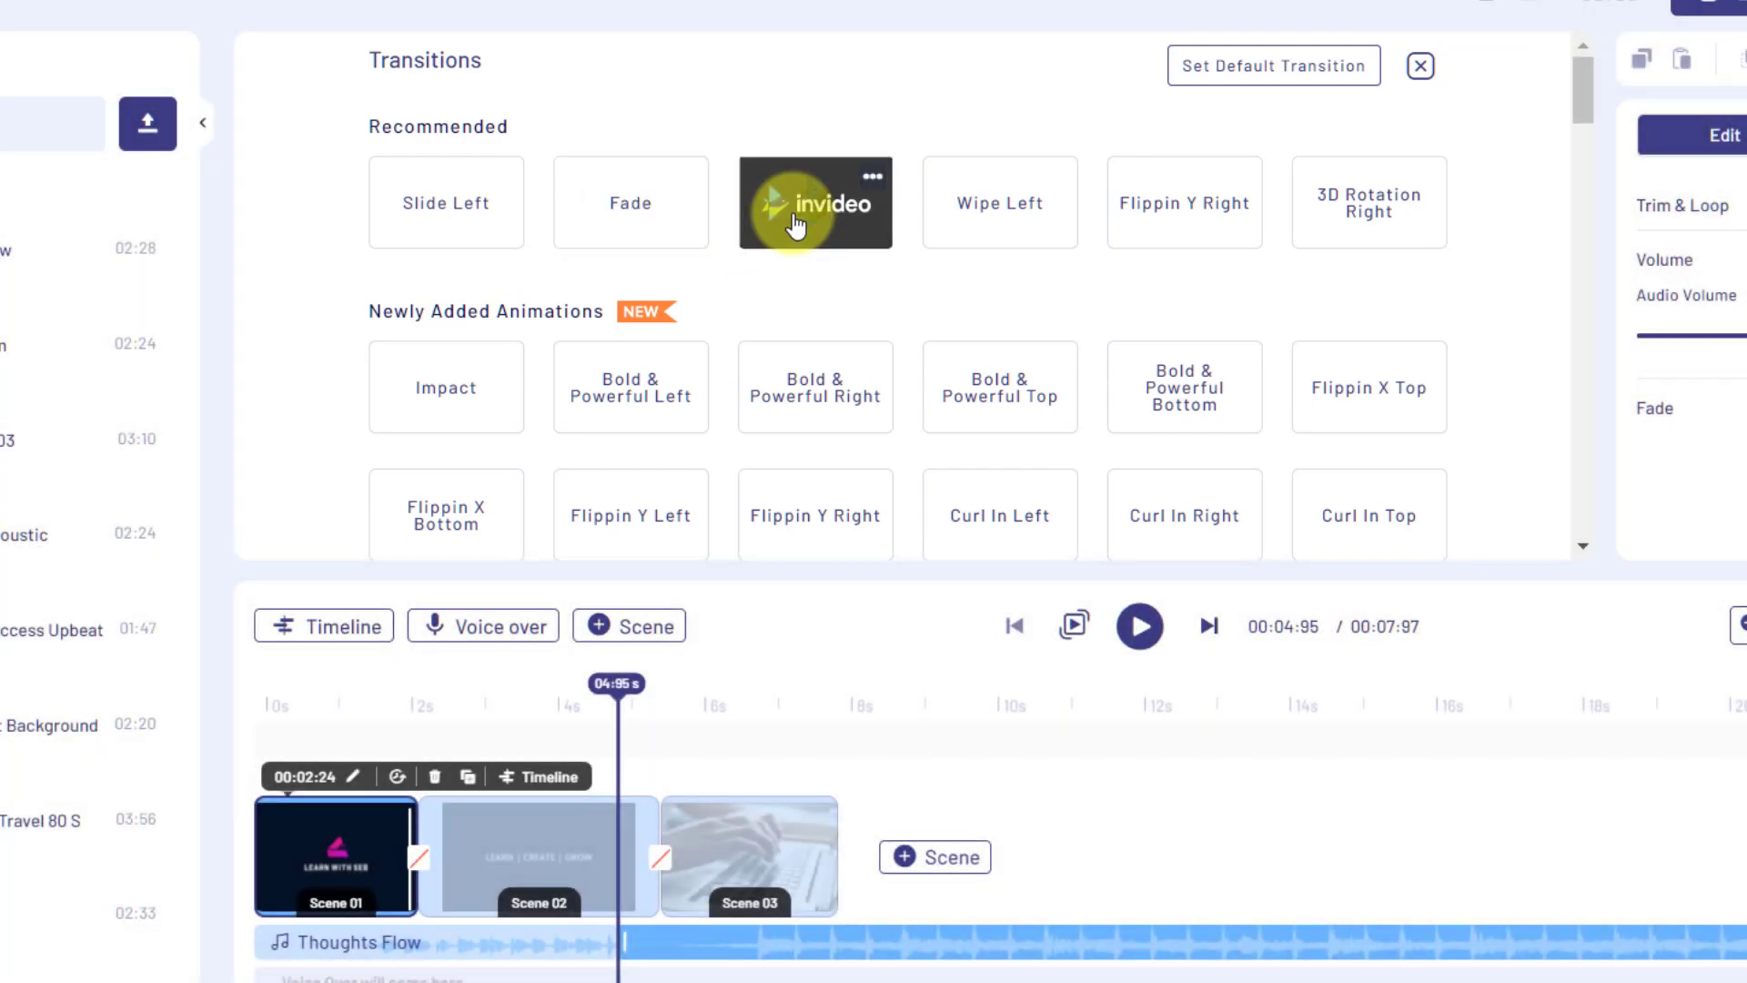
mouse_move(937, 215)
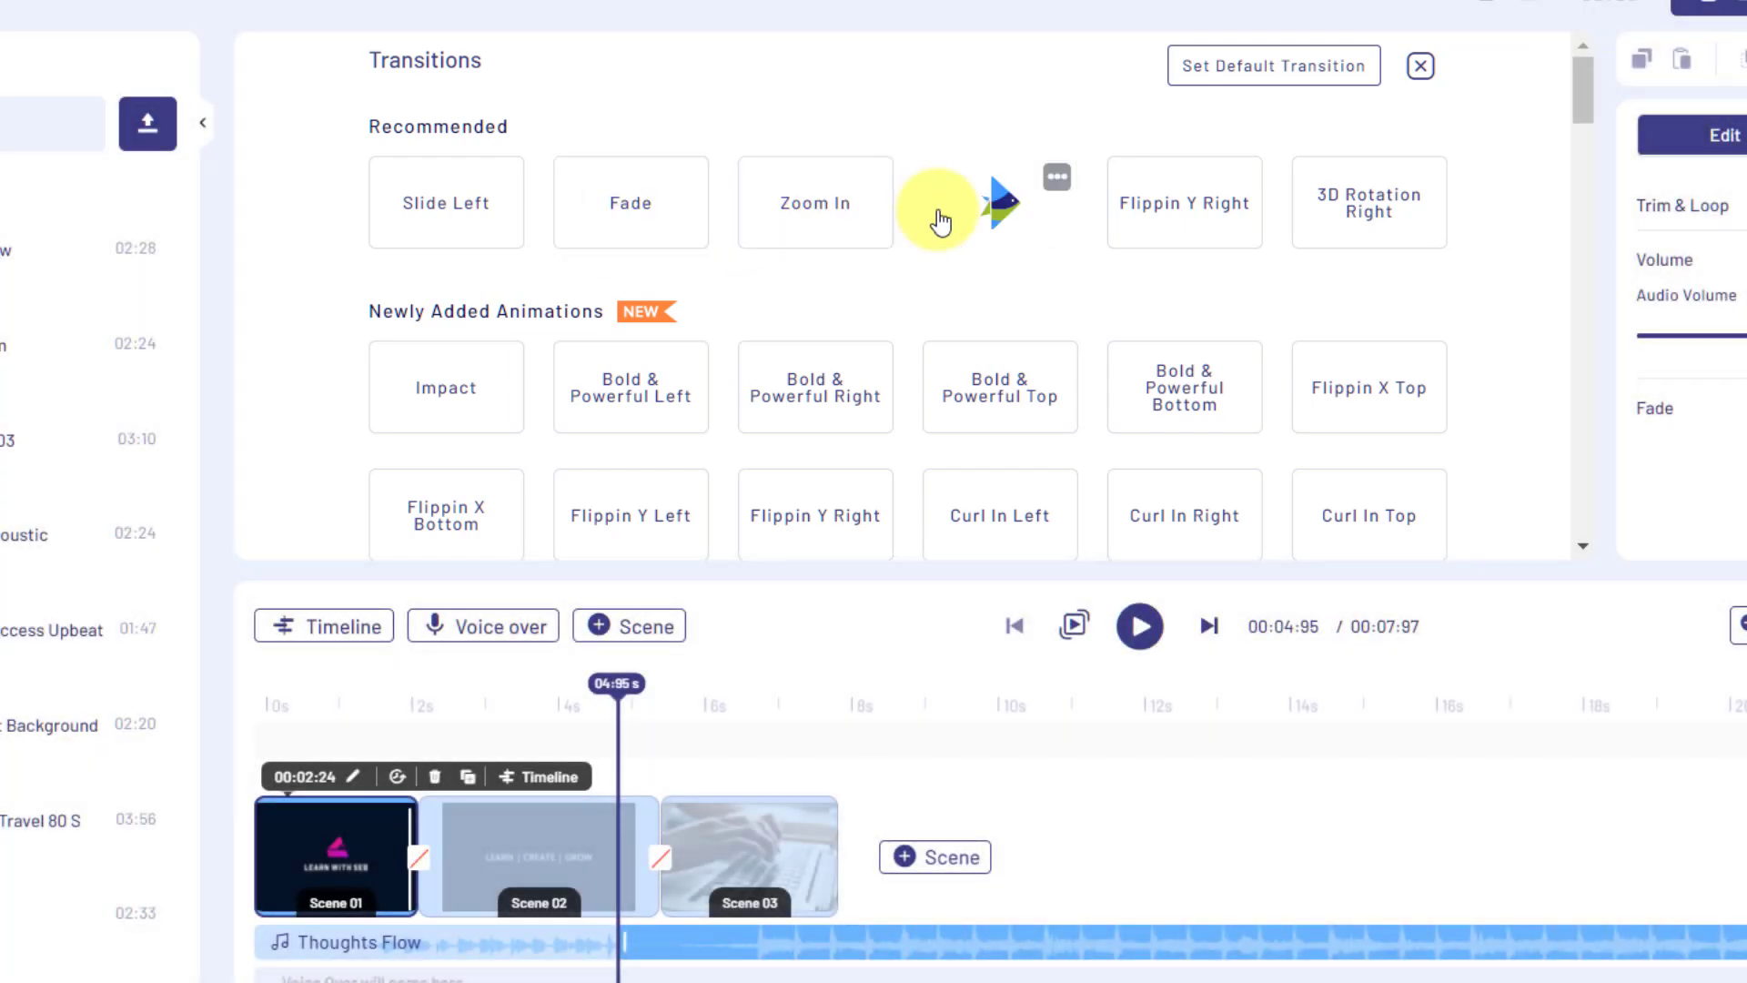
scroll(532, 388, "down", 15)
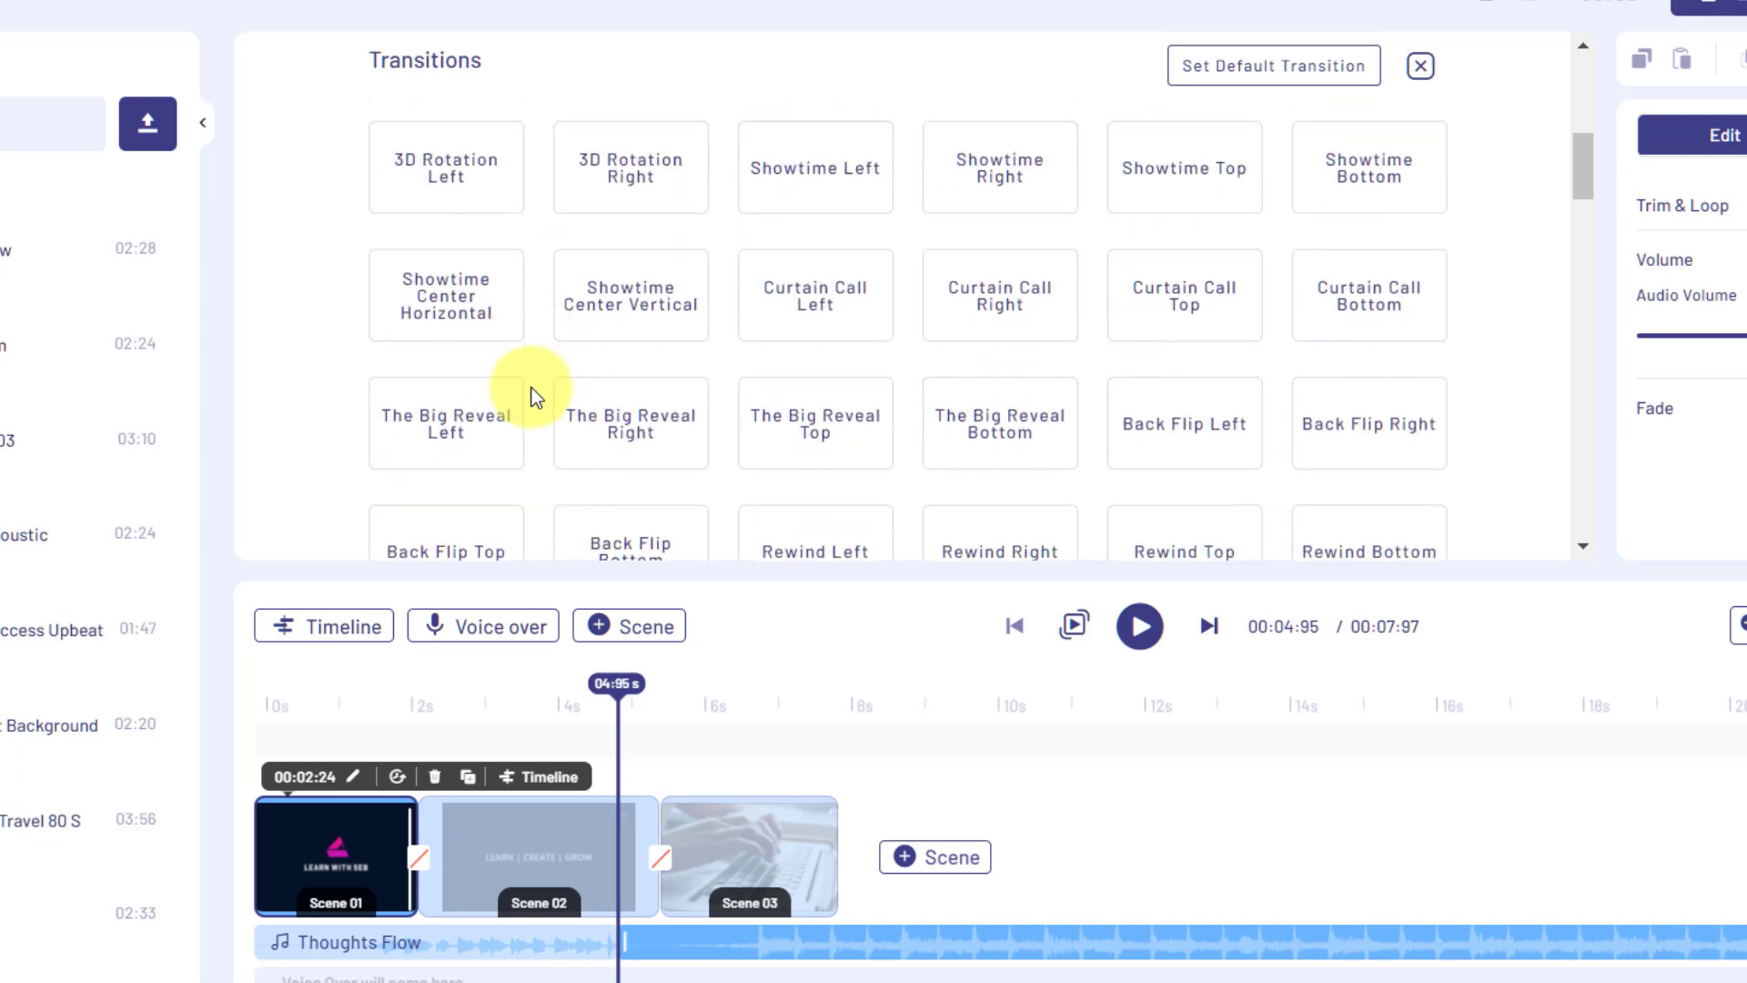
scroll(531, 387, "down", 10)
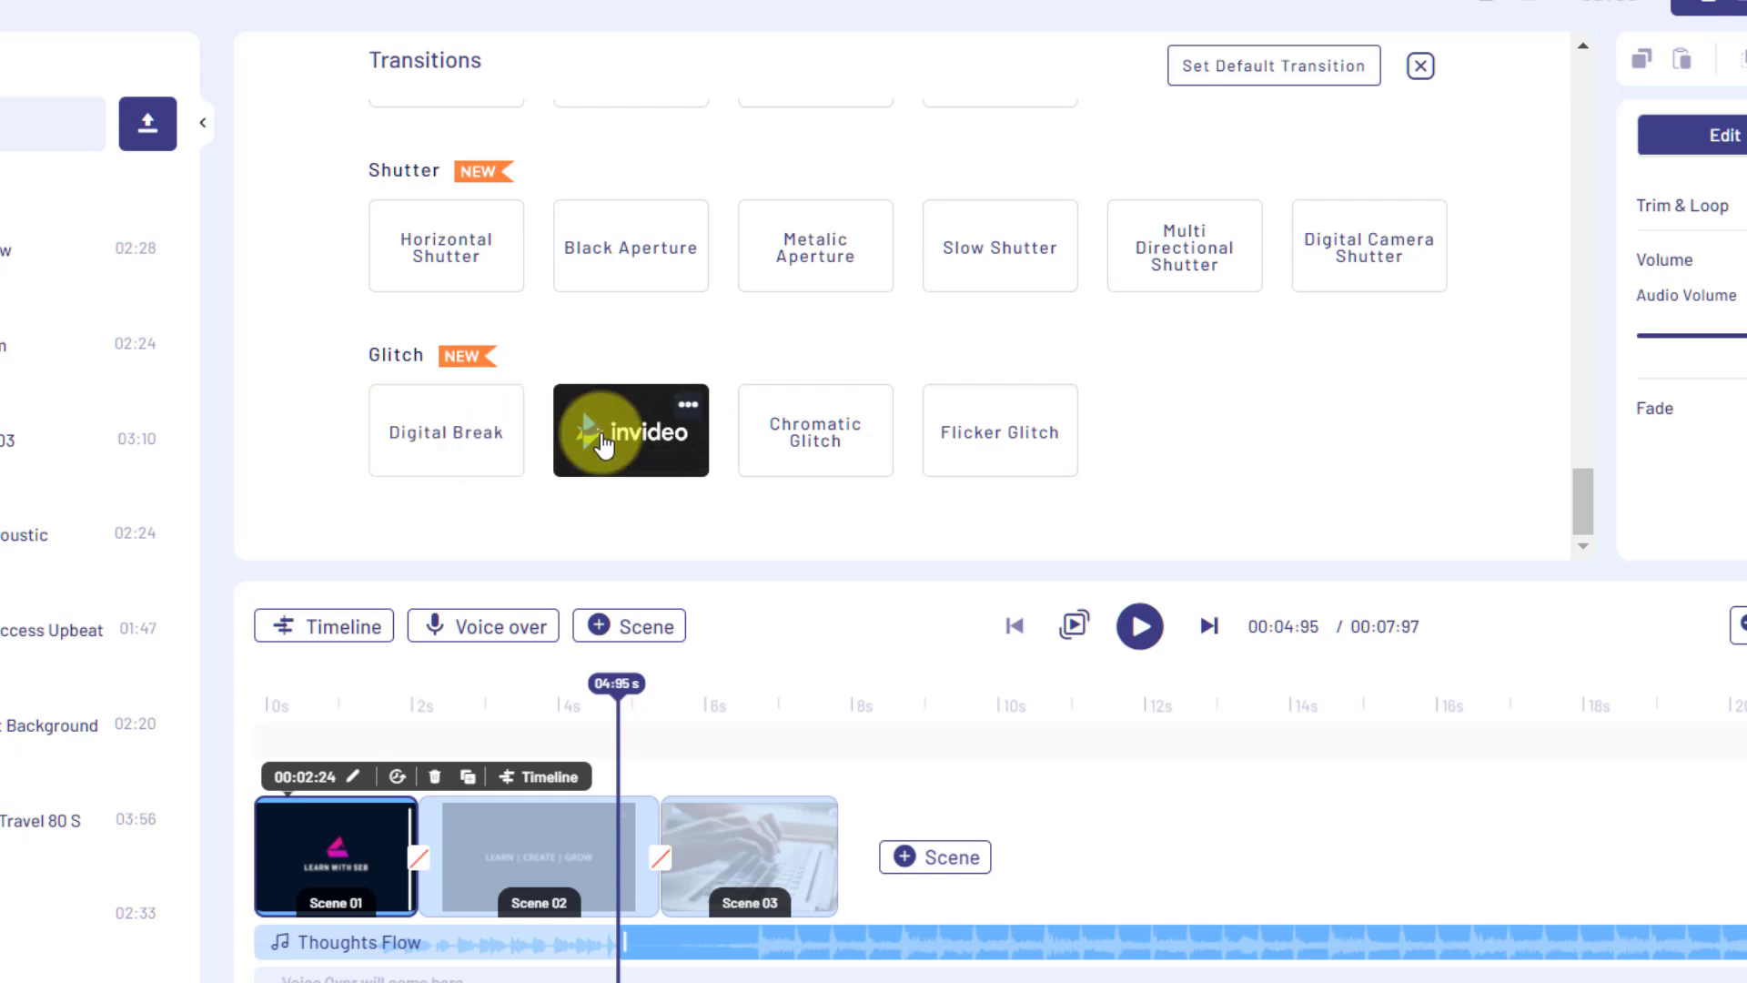
left_click(610, 437)
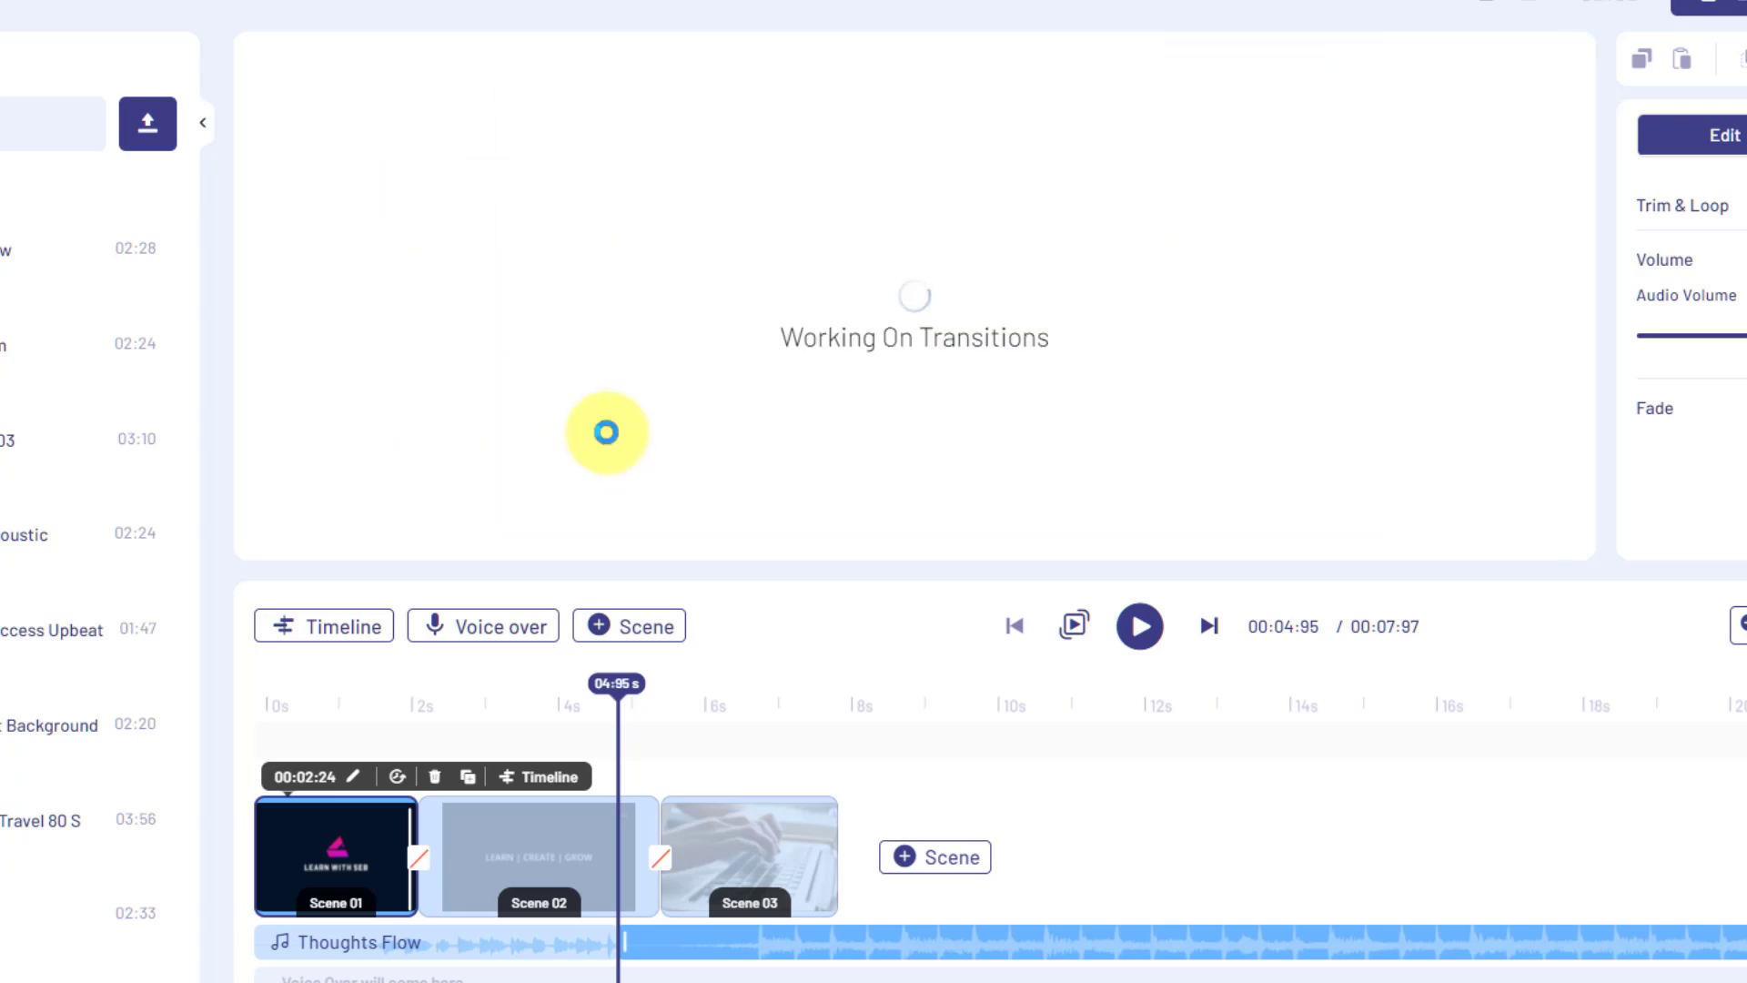
left_click(1139, 626)
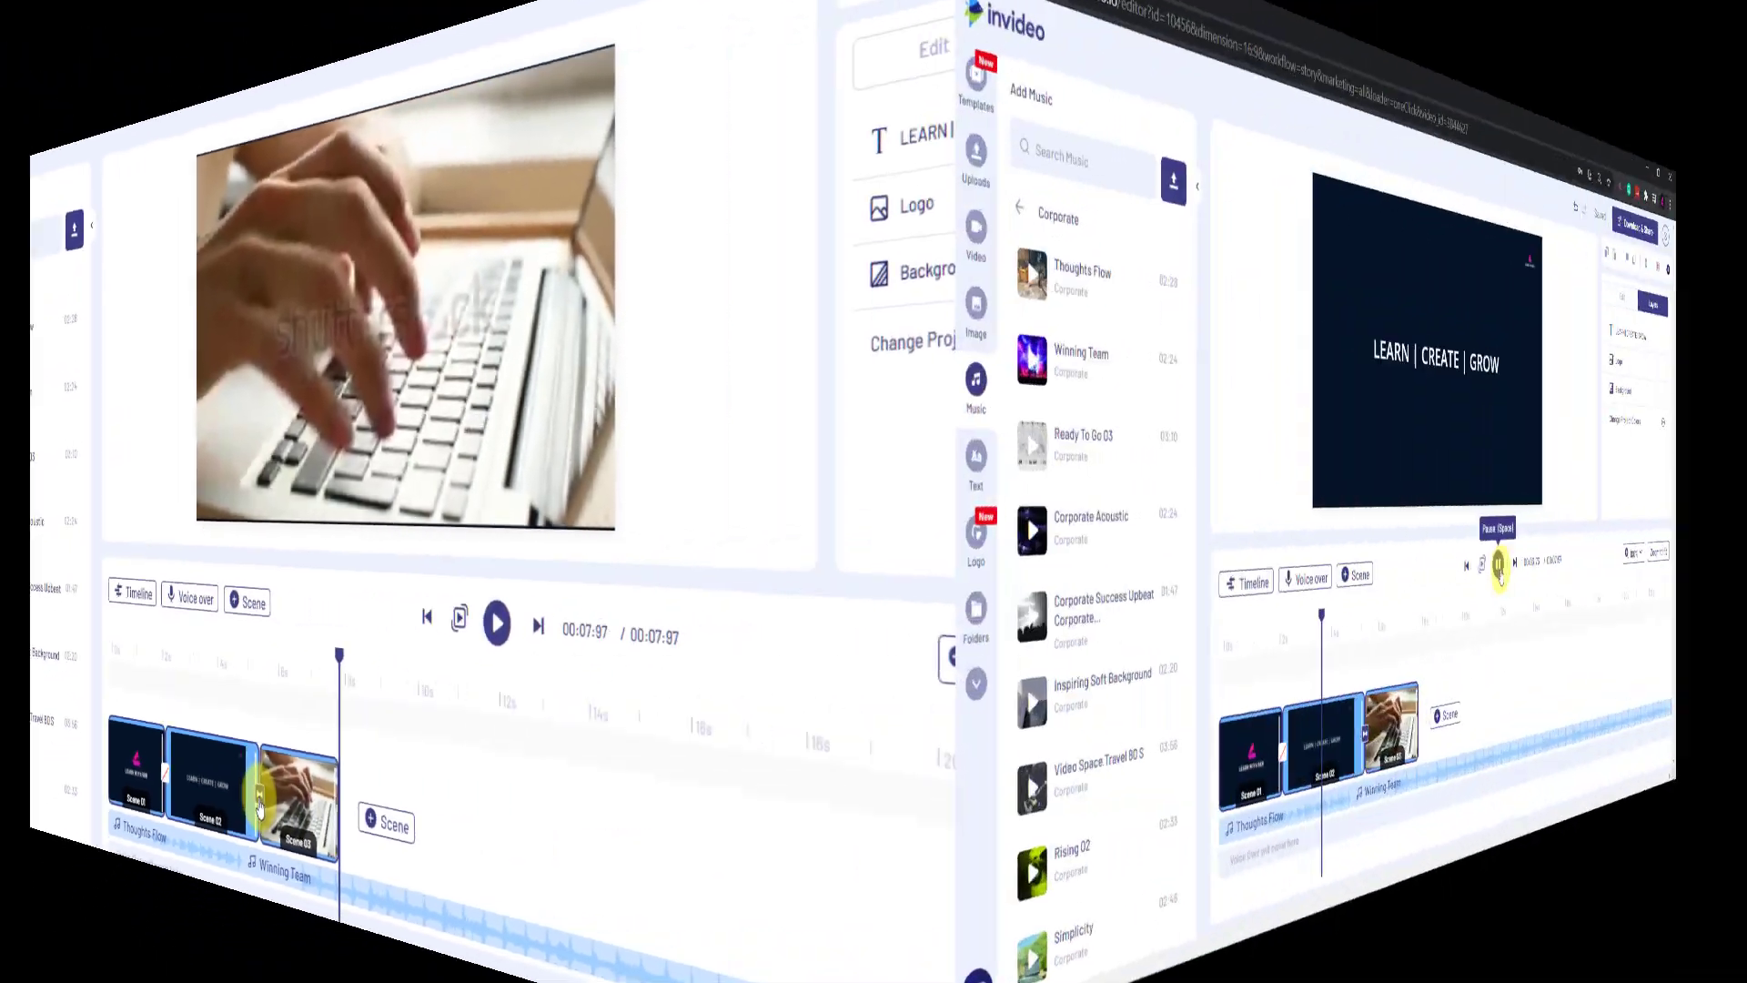
left_click(1070, 583)
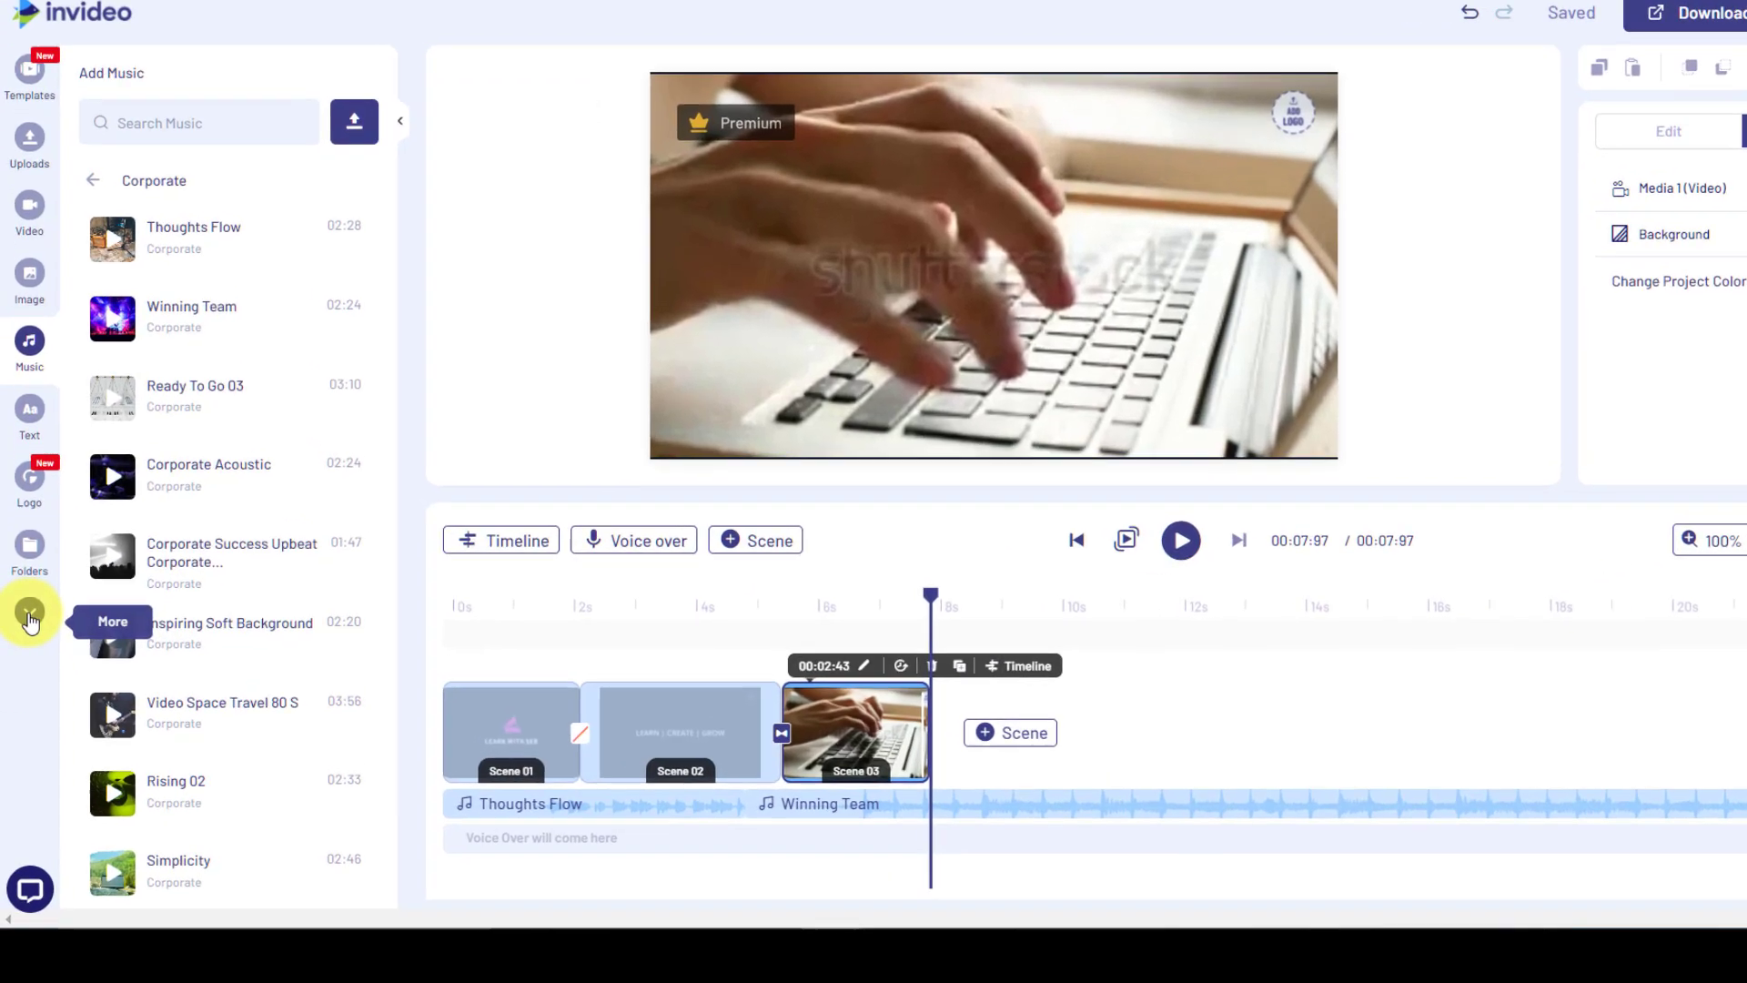
Preview the Stickers, Overlays, Shapes and Masks libraries, ending on Collage's 2-image and 3-image layouts.
left_click(24, 649)
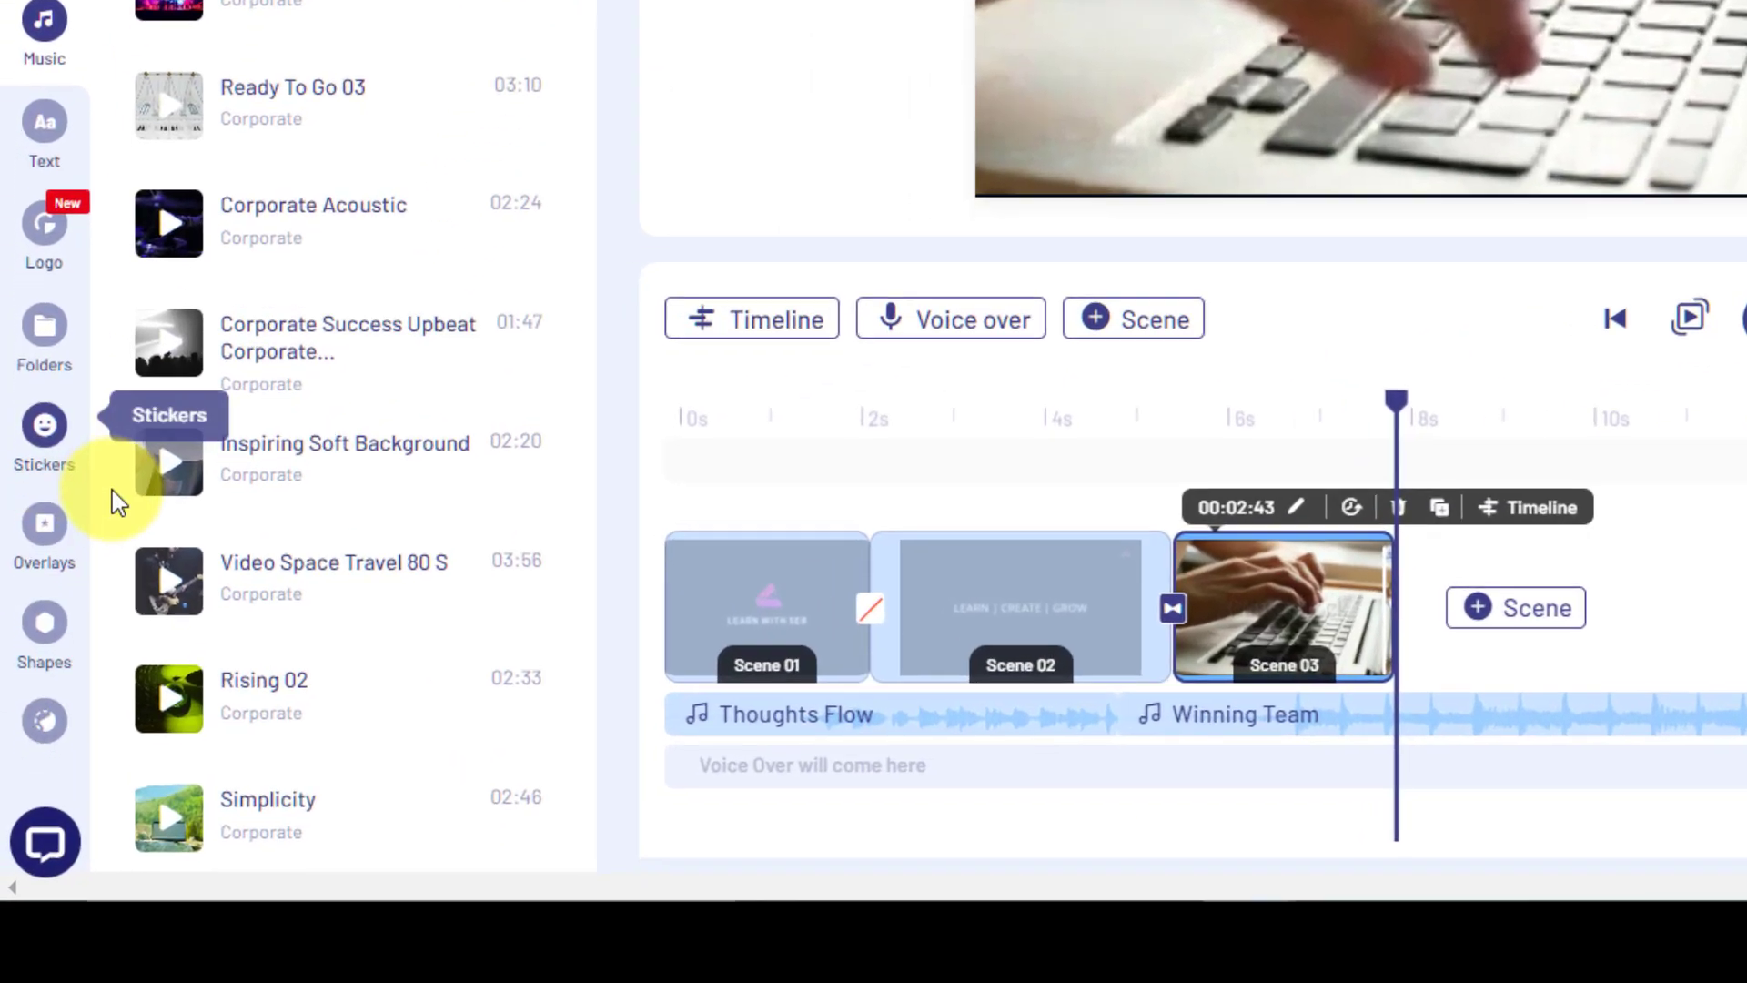
scroll(80, 398, "down", 2)
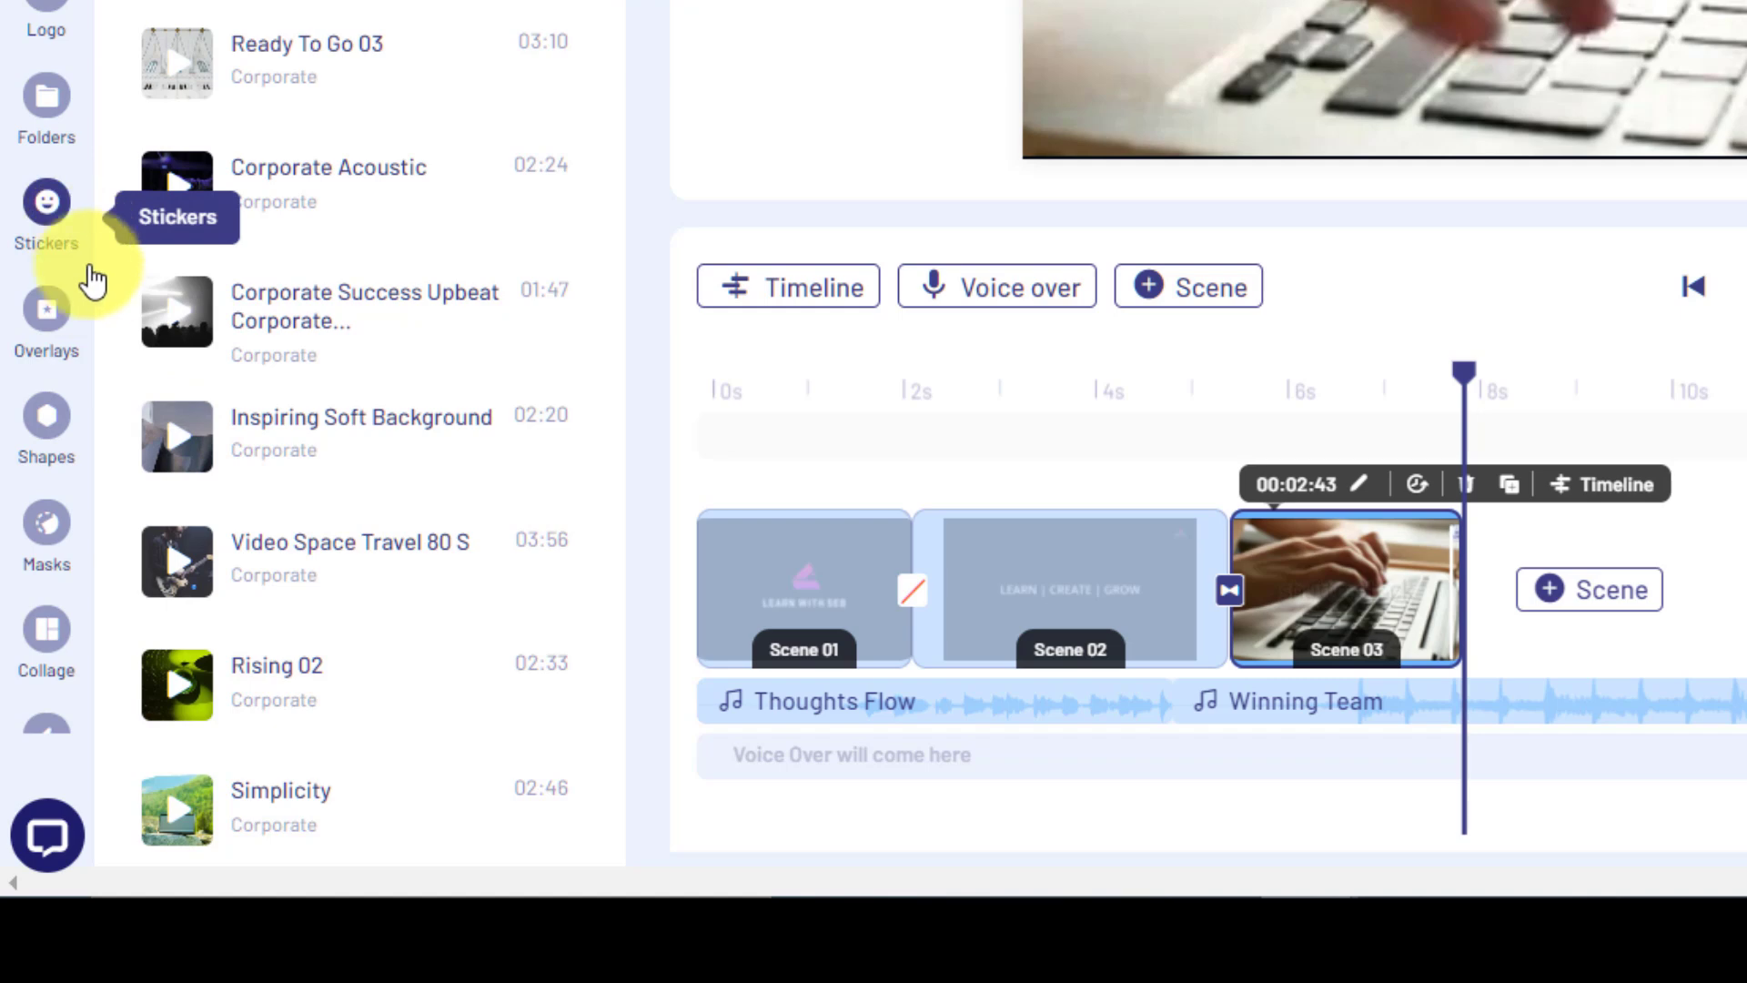
left_click(47, 228)
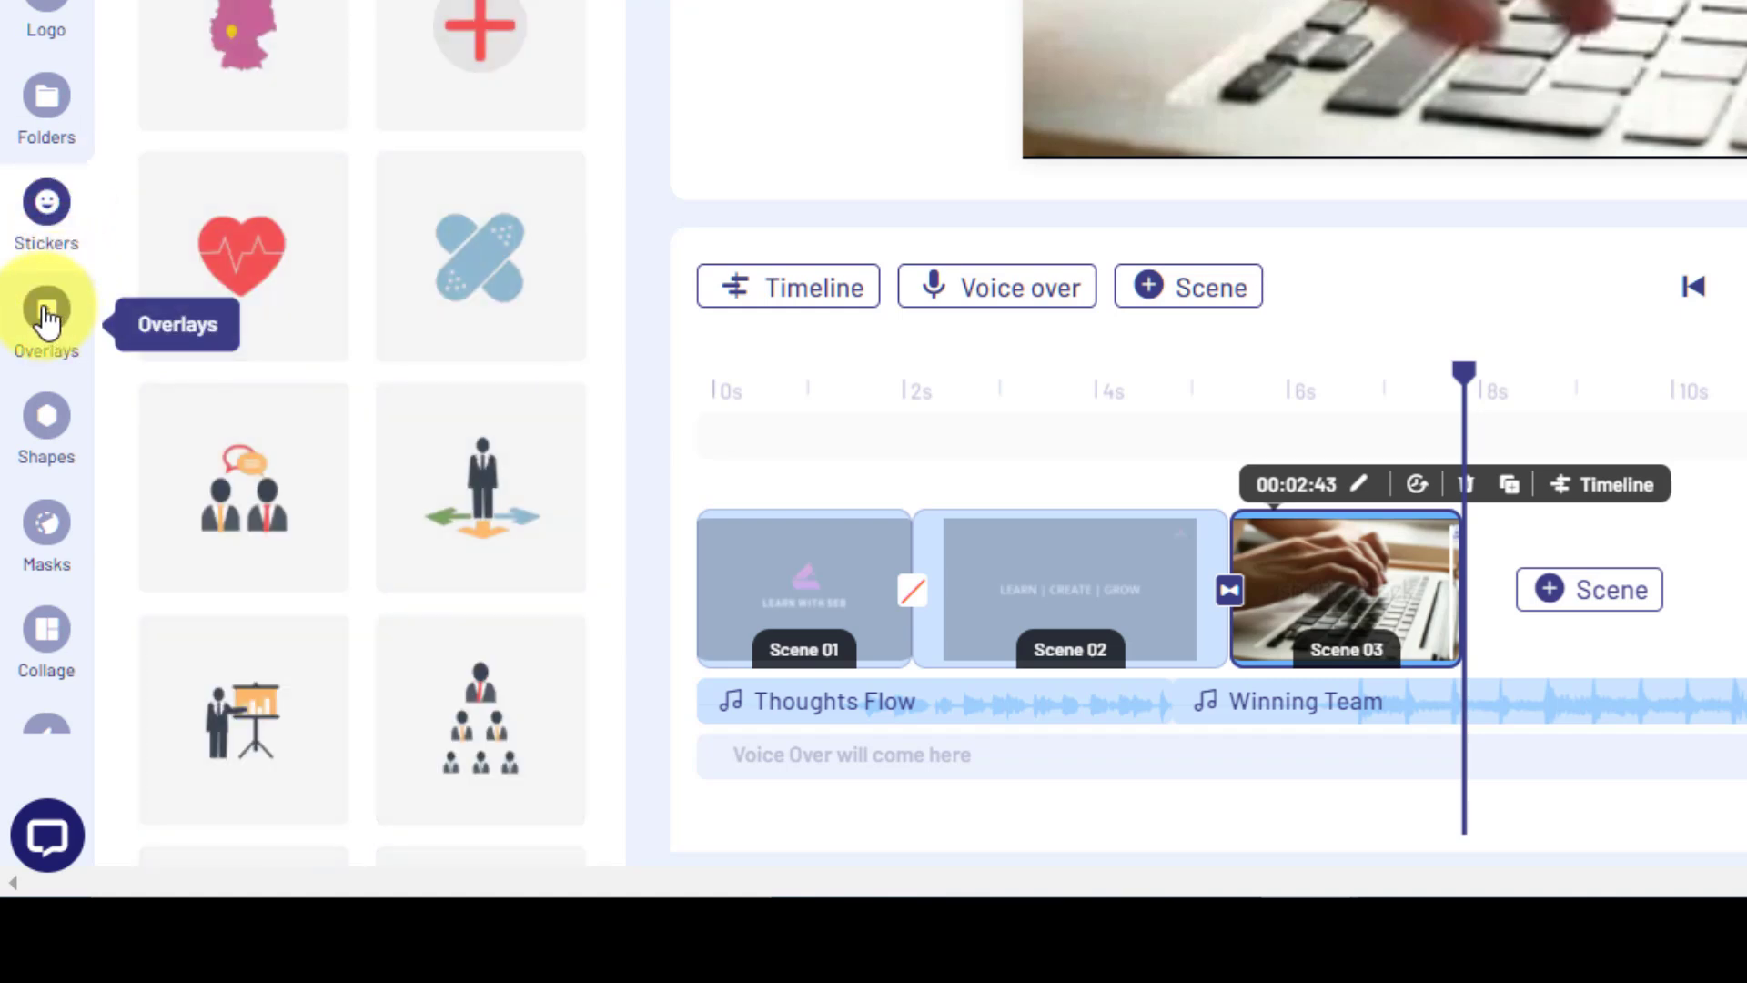
left_click(47, 314)
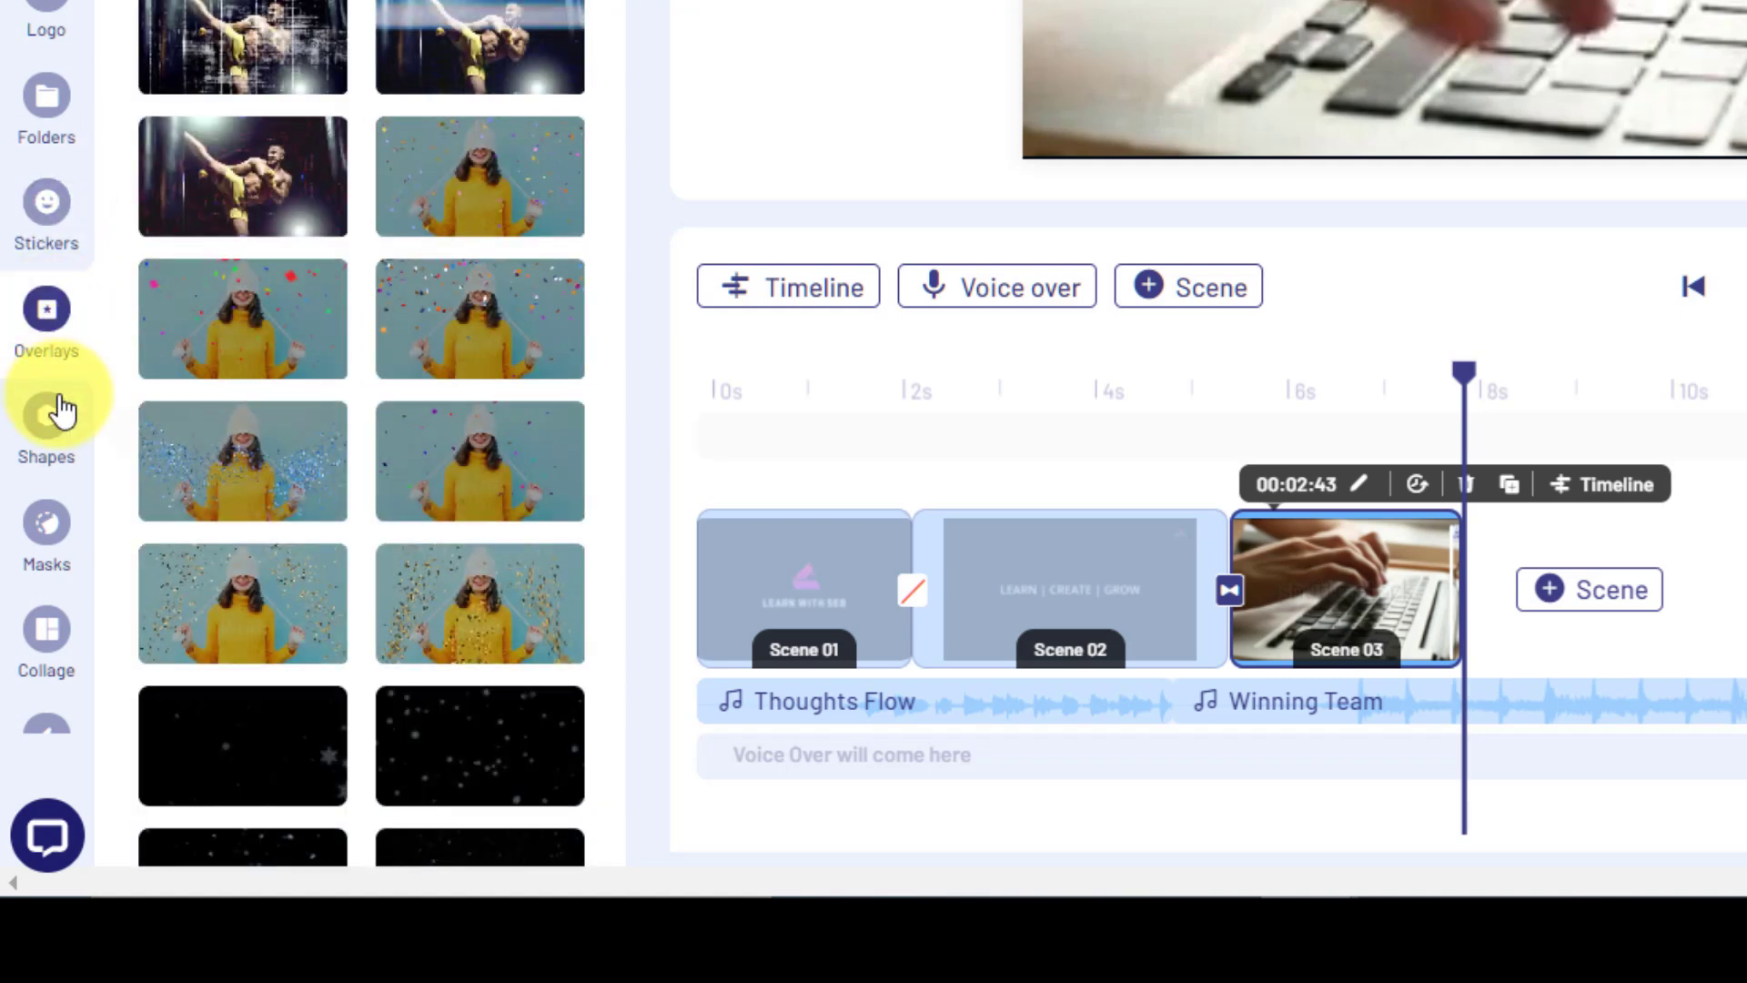
left_click(49, 418)
scroll(538, 495, "down", 10)
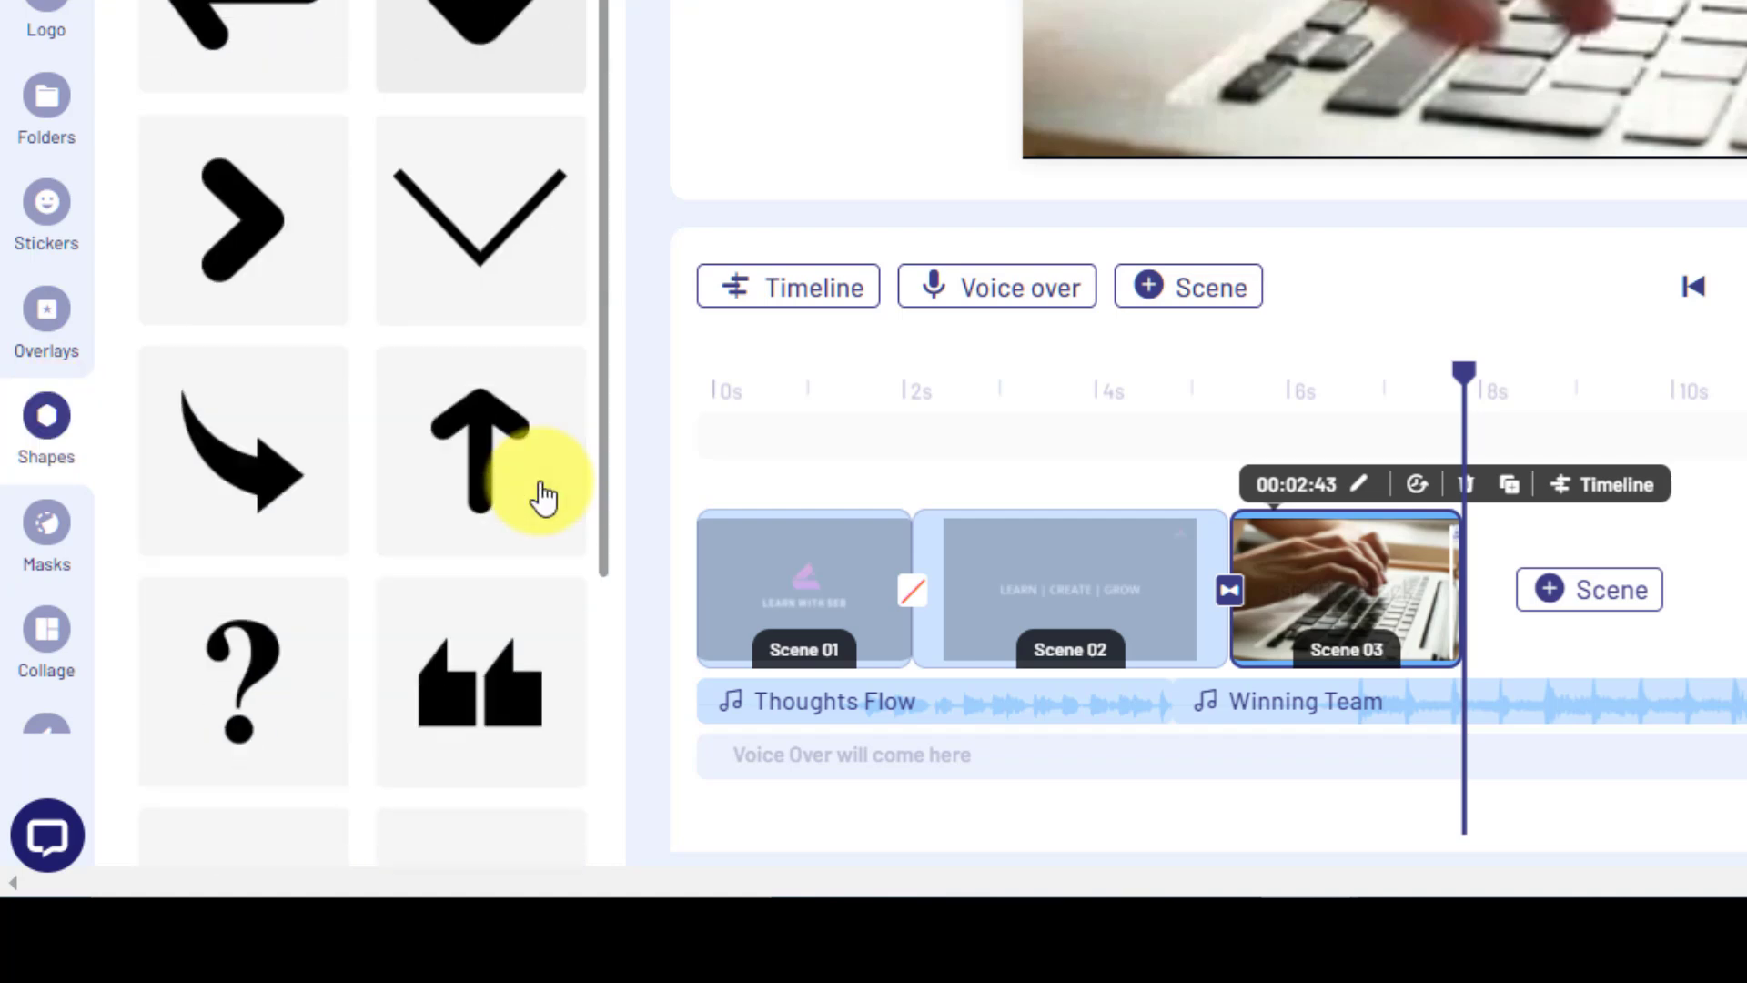
left_click(43, 528)
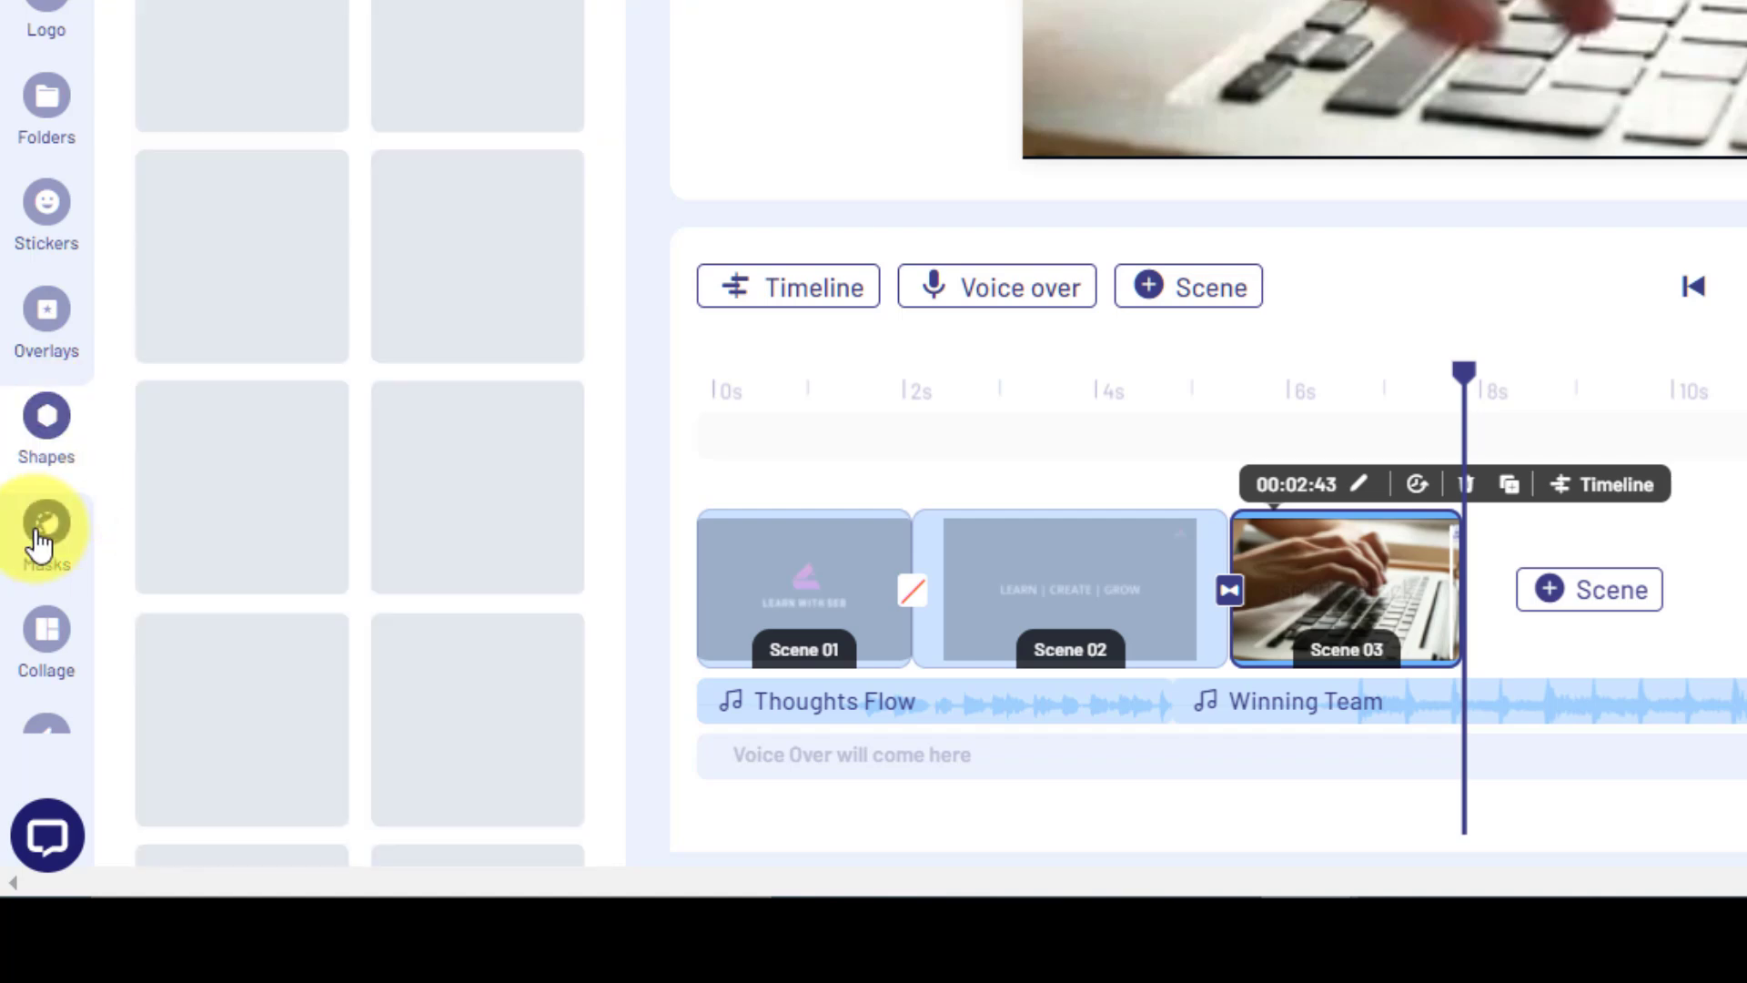
scroll(314, 498, "down", 15)
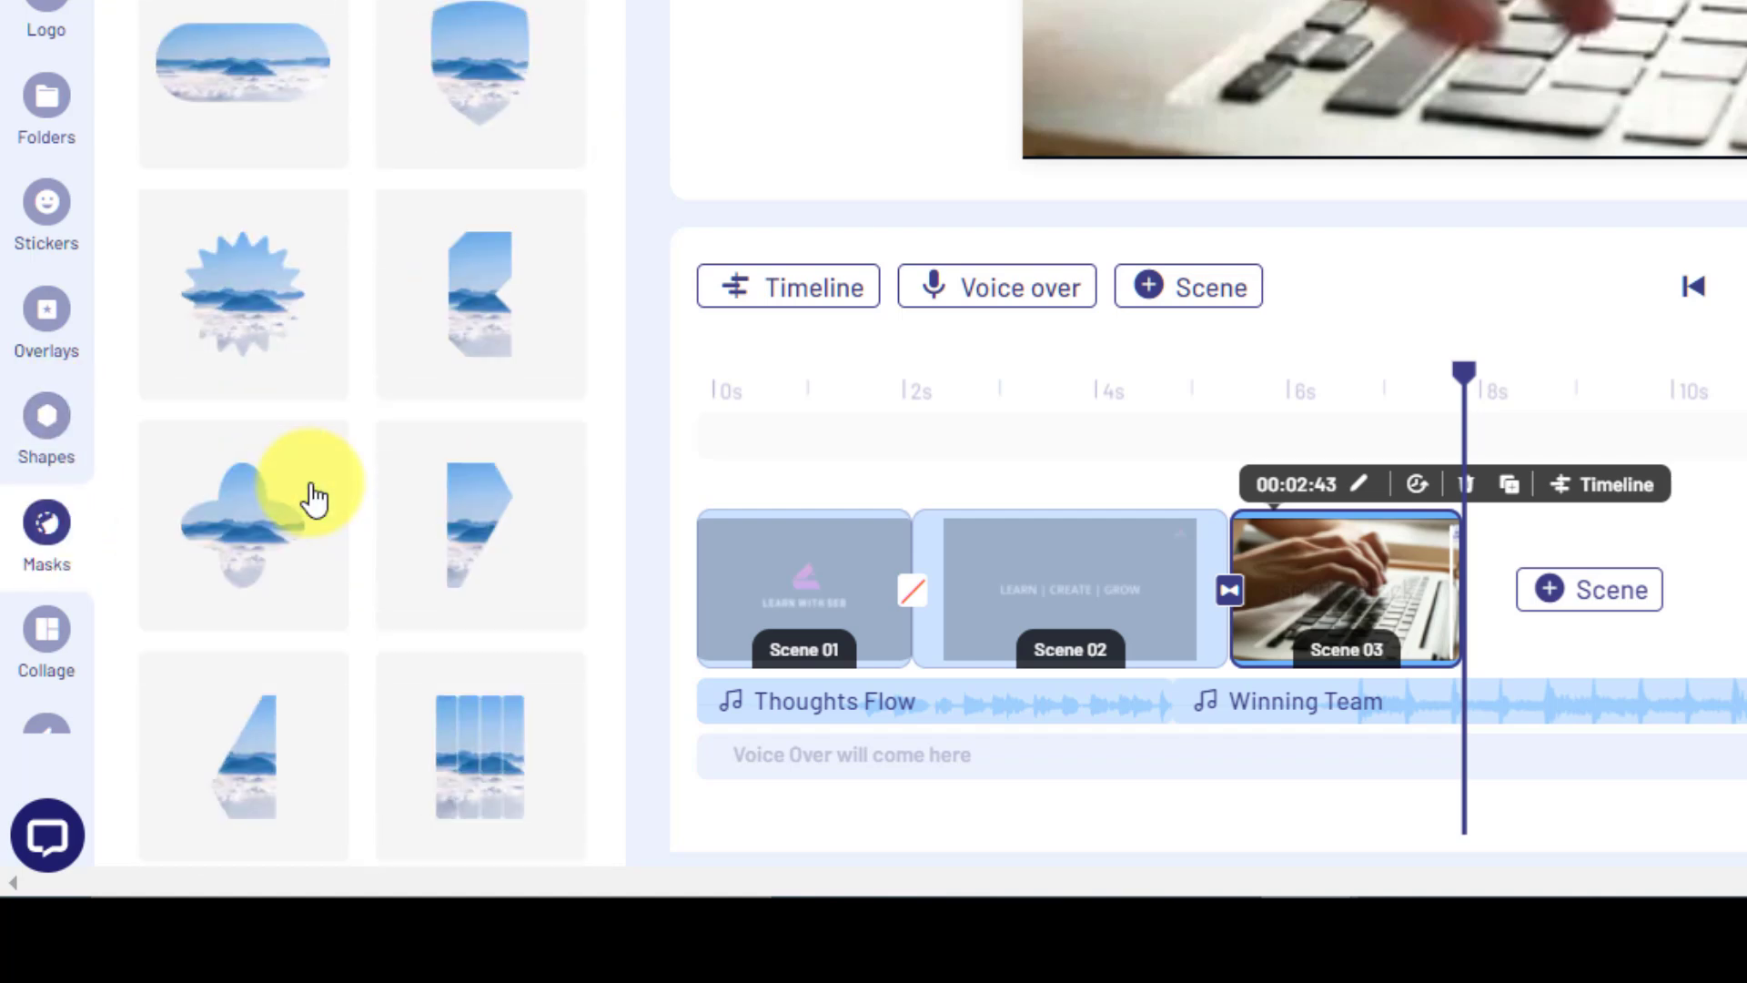
scroll(70, 499, "down", 2)
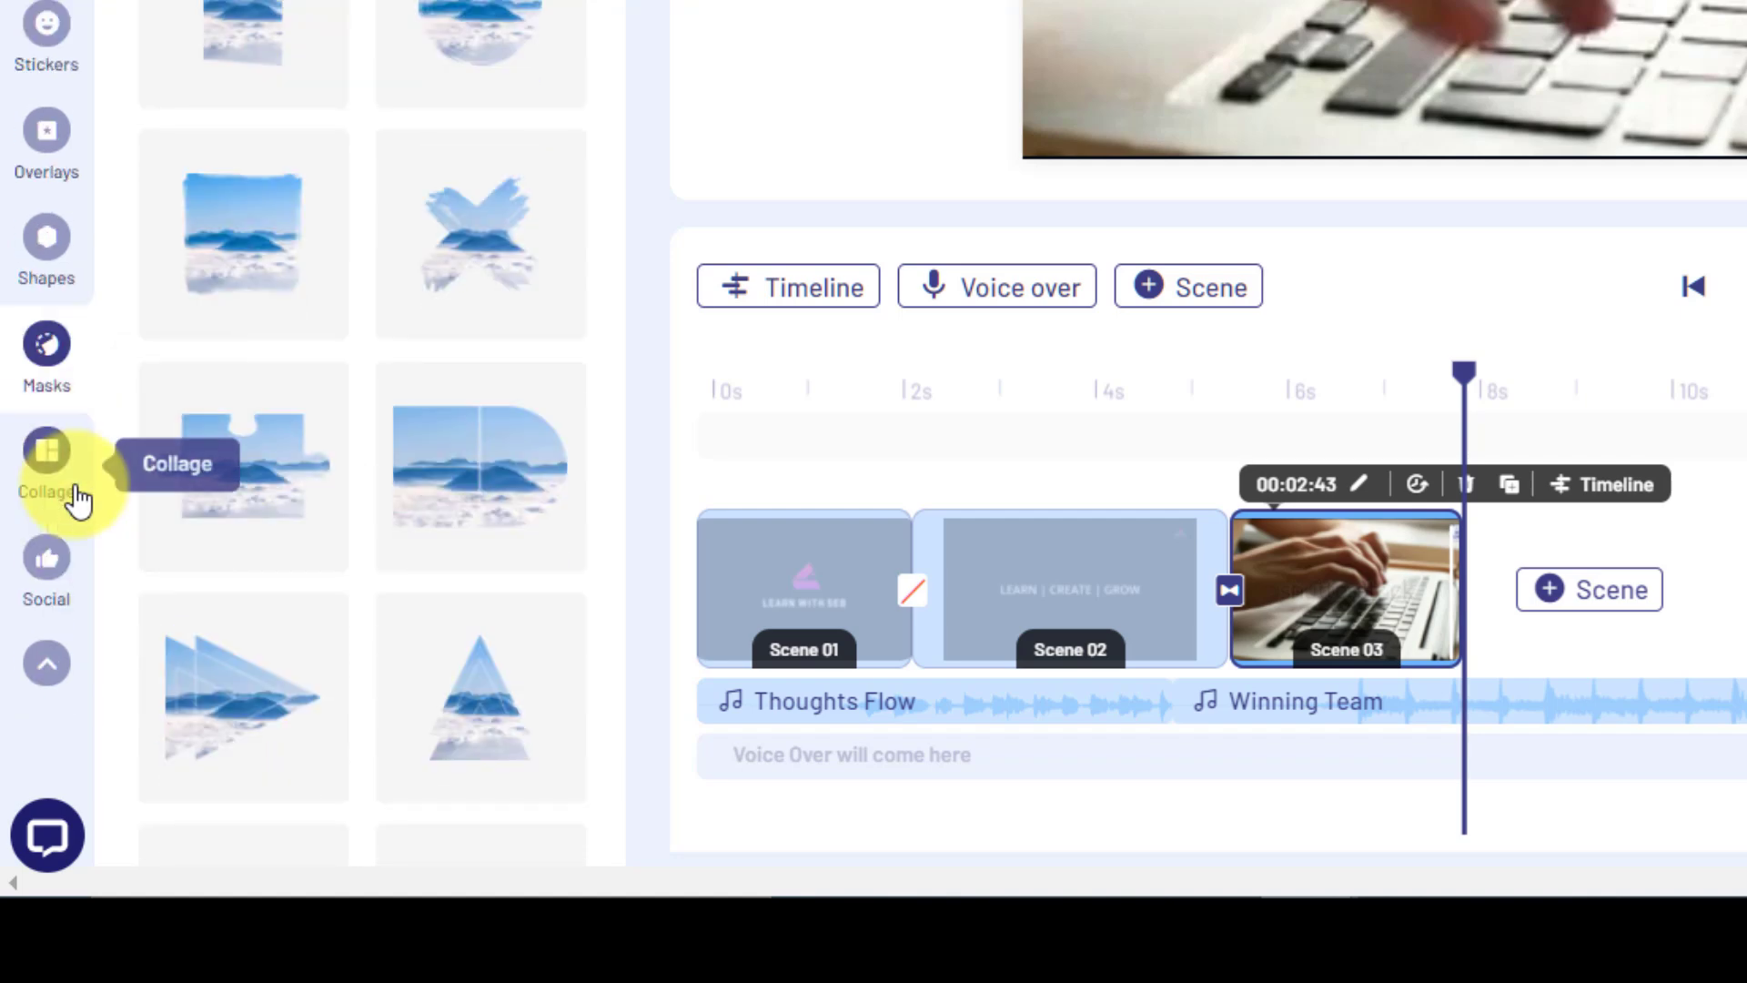
left_click(46, 455)
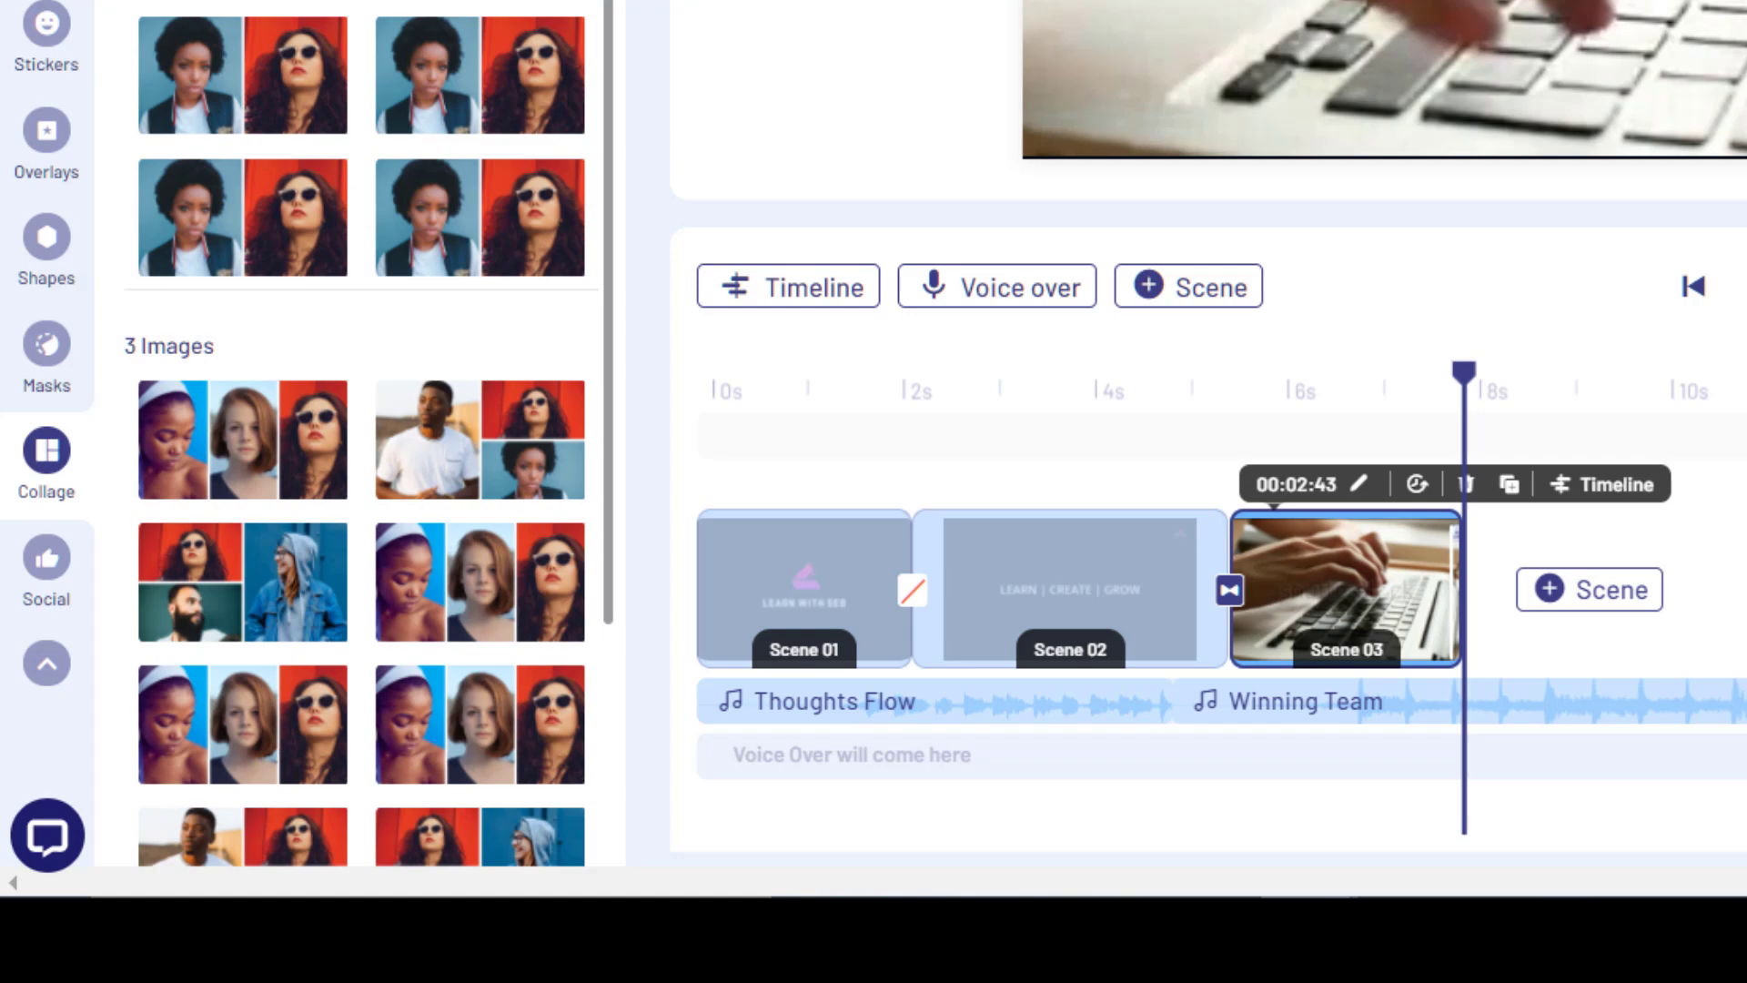
scroll(305, 343, "down", 4)
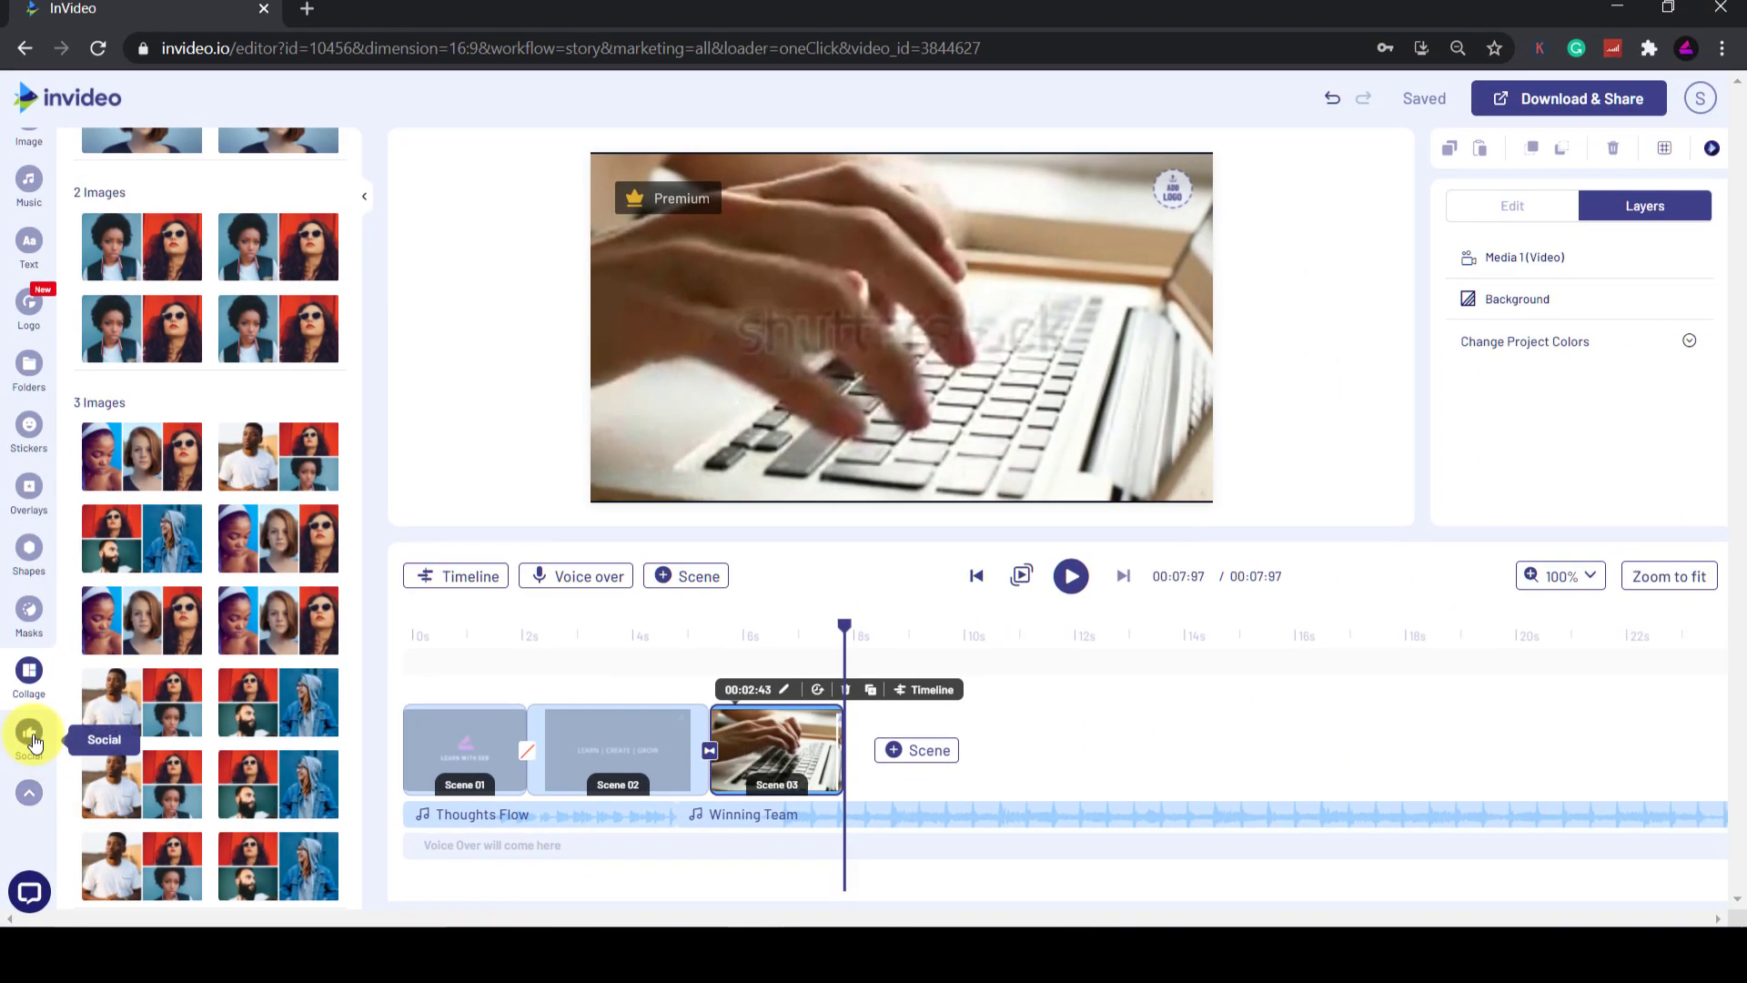
Paste a tweet link into Social > Twitter Tweets, fetch it, and add it as new Scene 04.
left_click(30, 736)
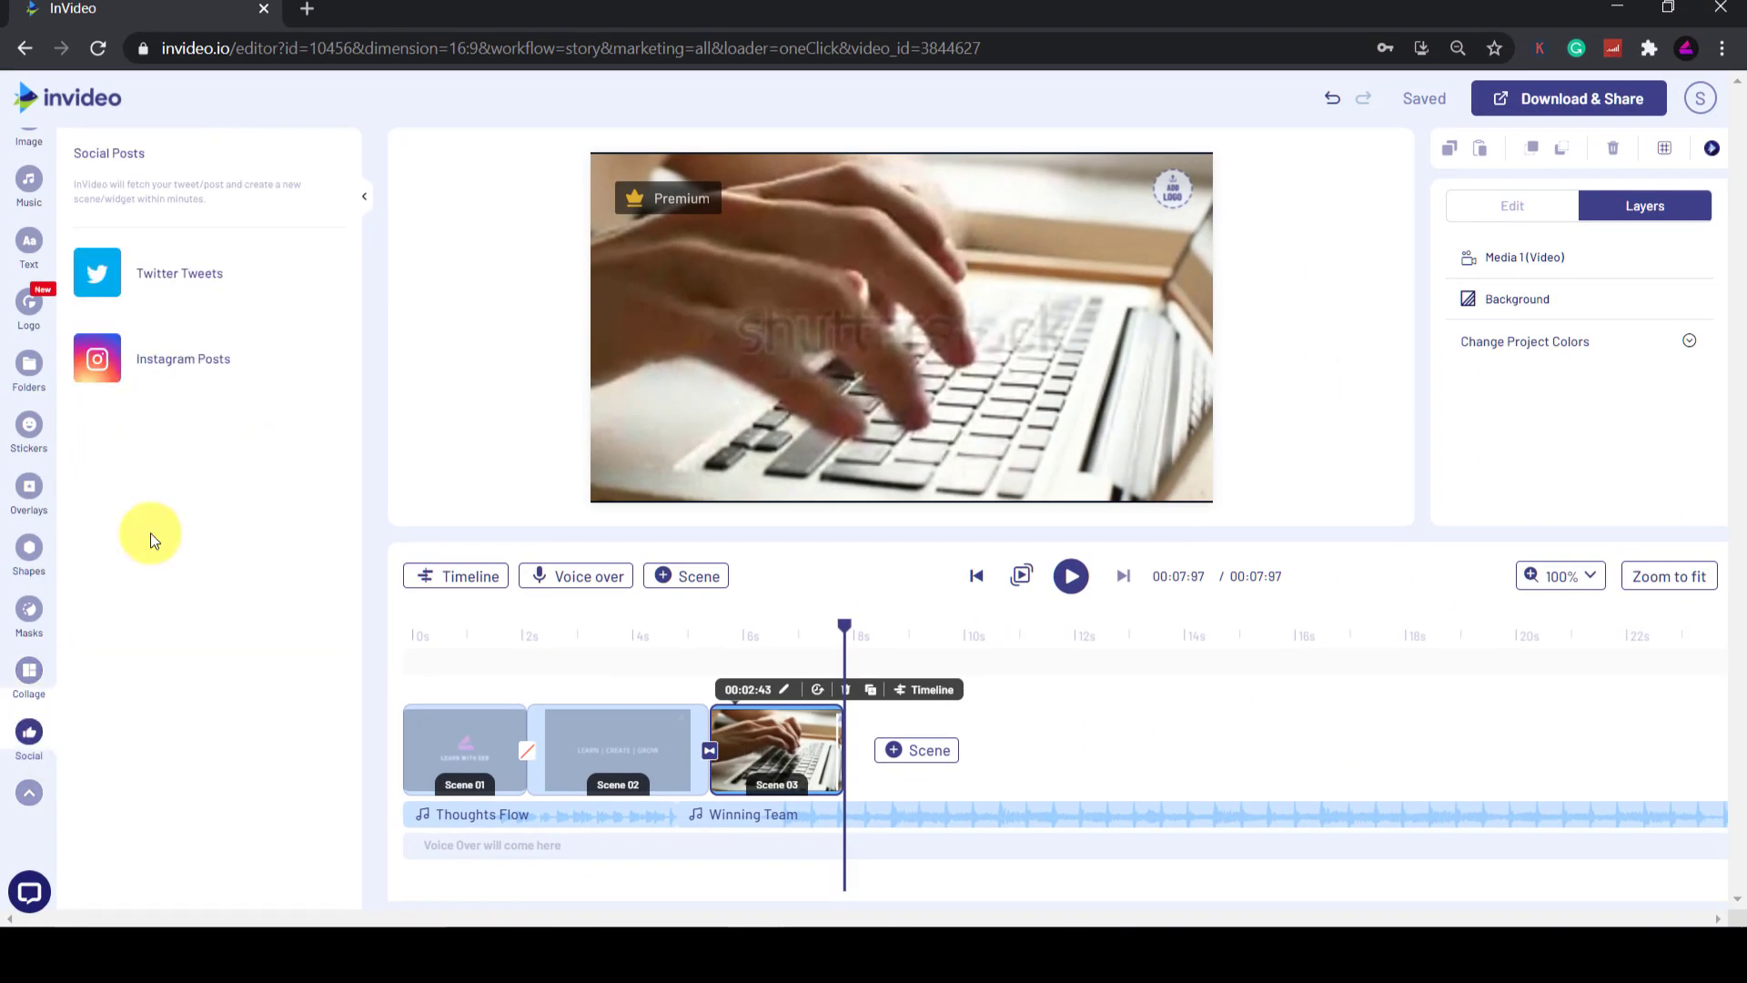
left_click(169, 287)
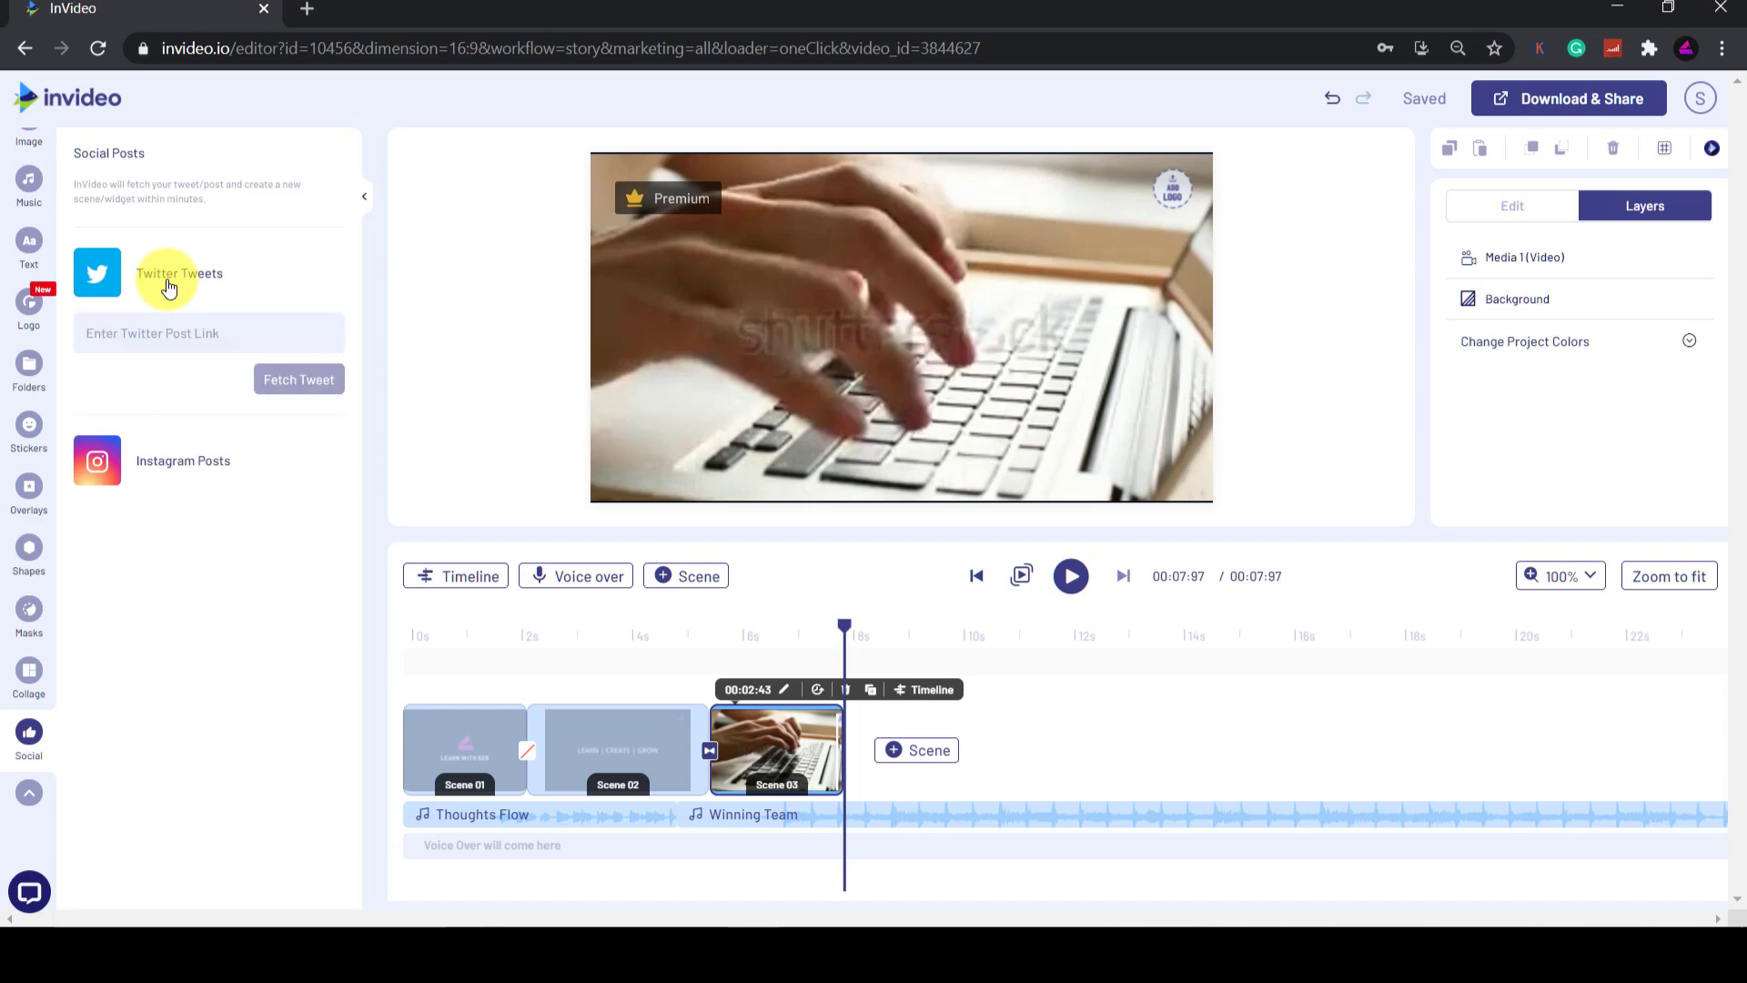
left_click(200, 332)
key("ctrl+v")
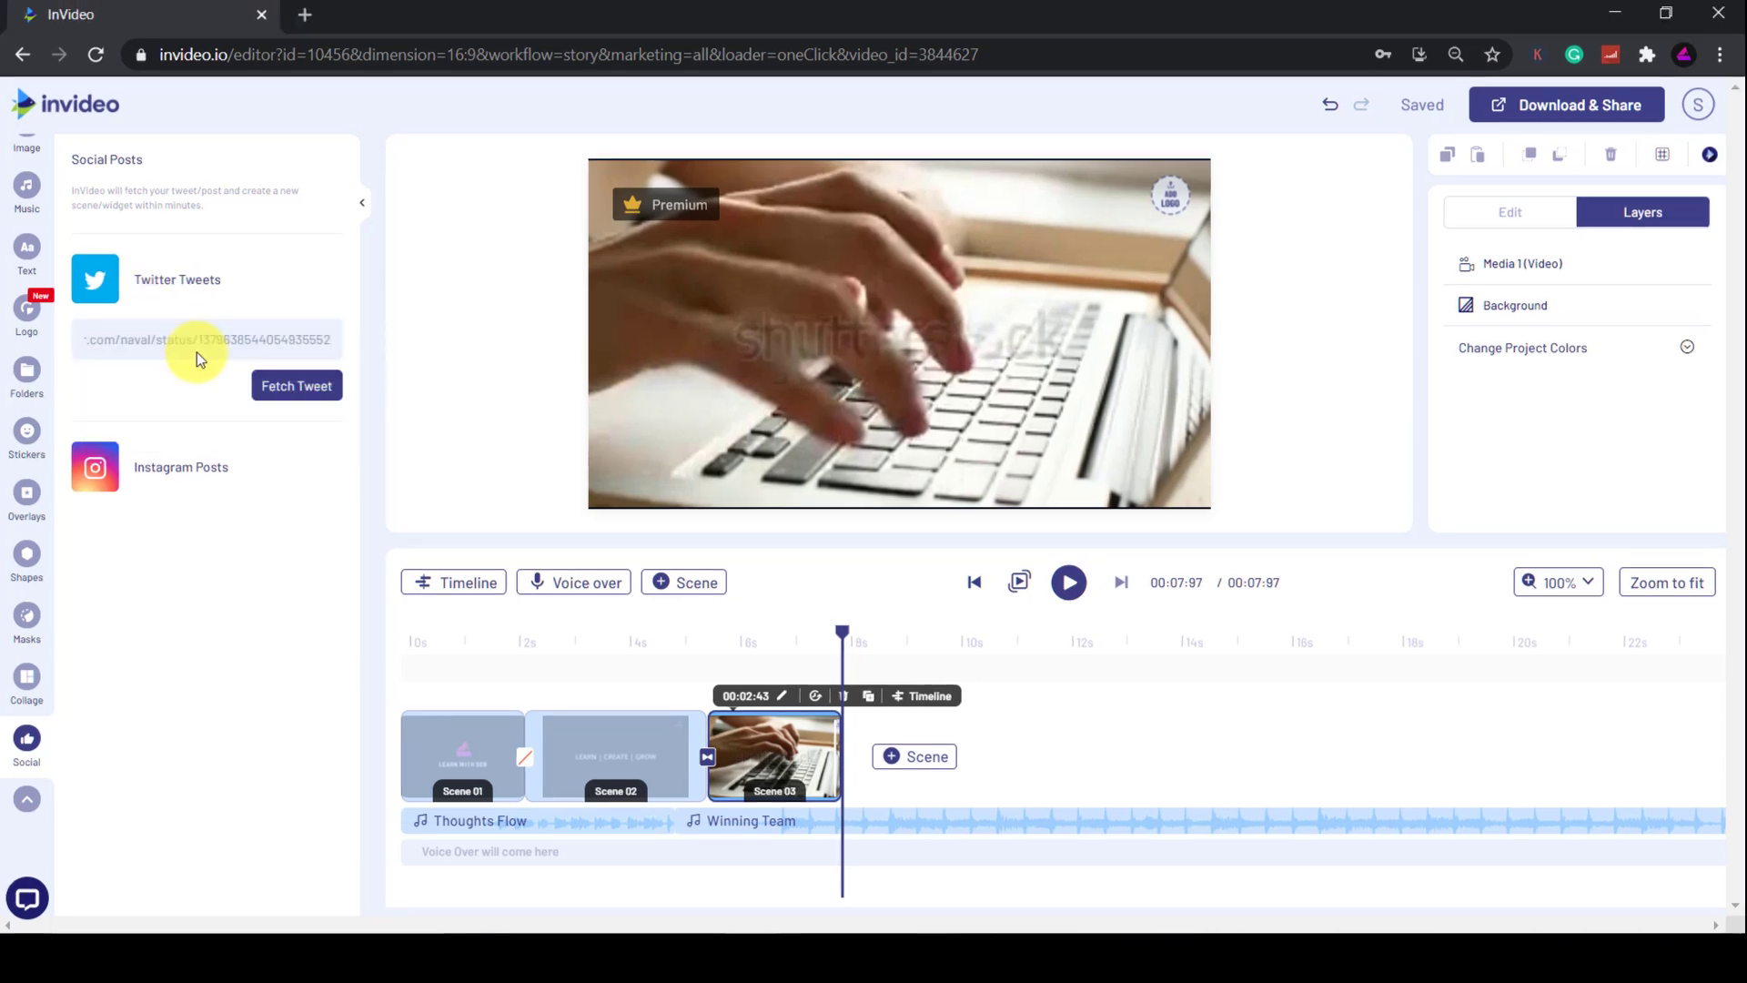
left_click(269, 390)
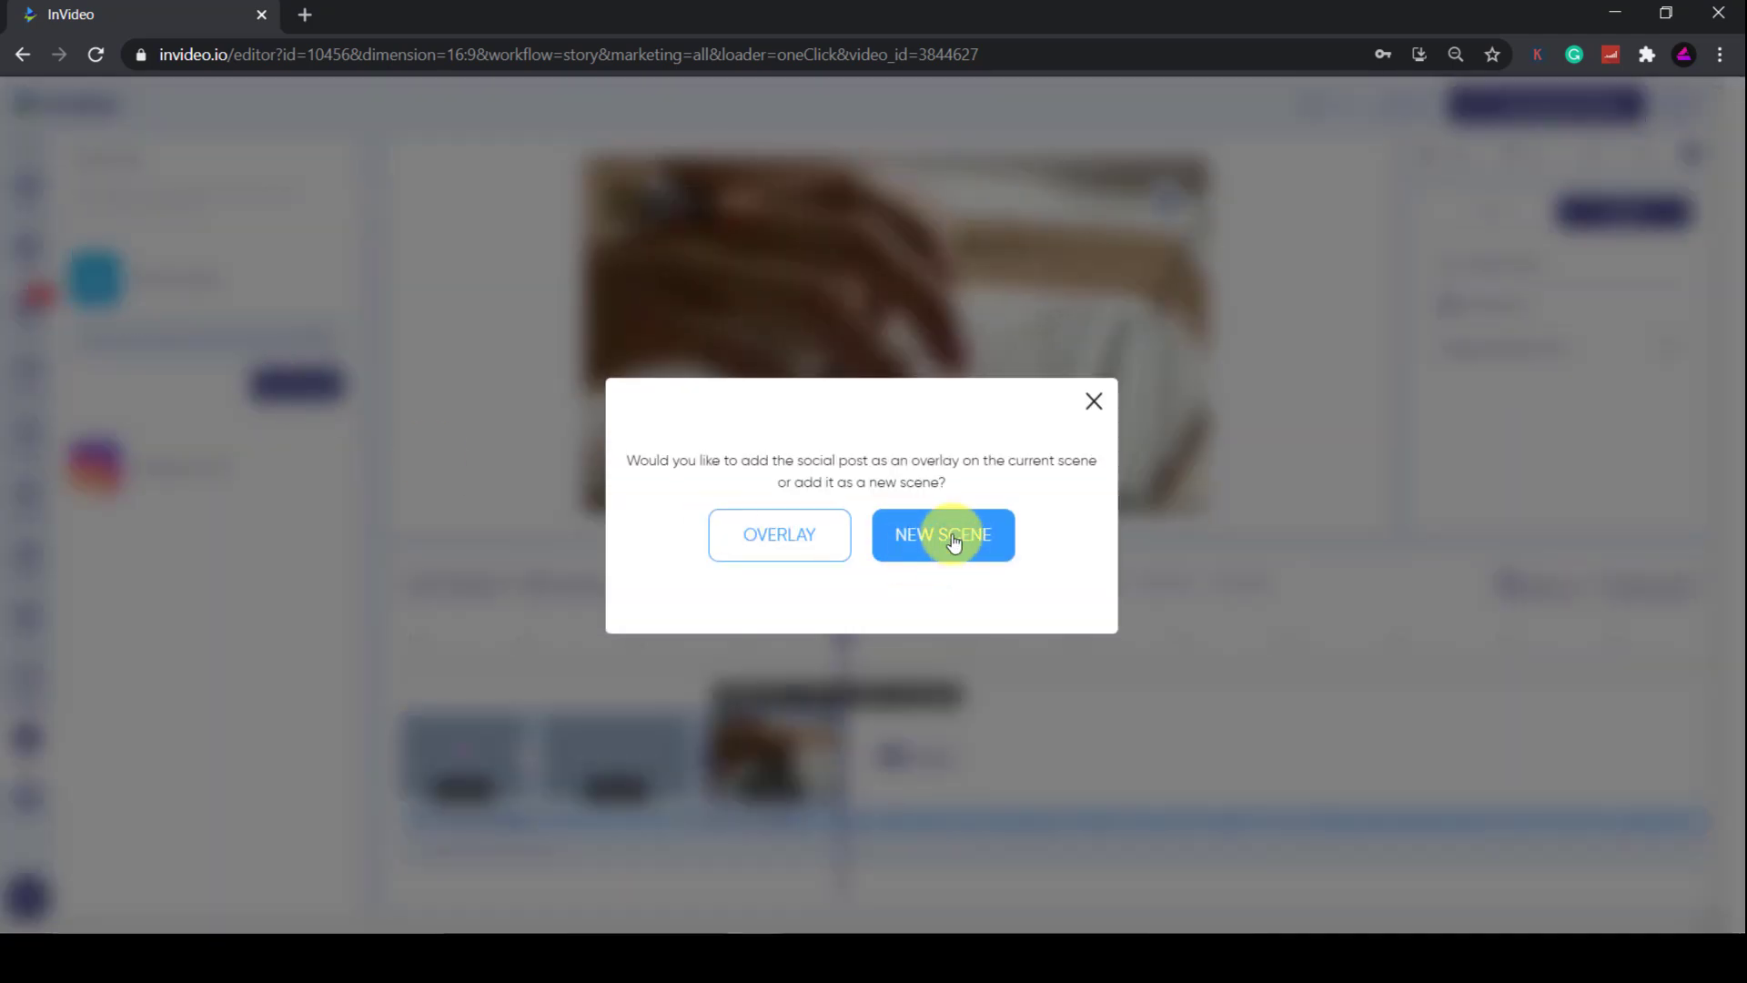
left_click(953, 543)
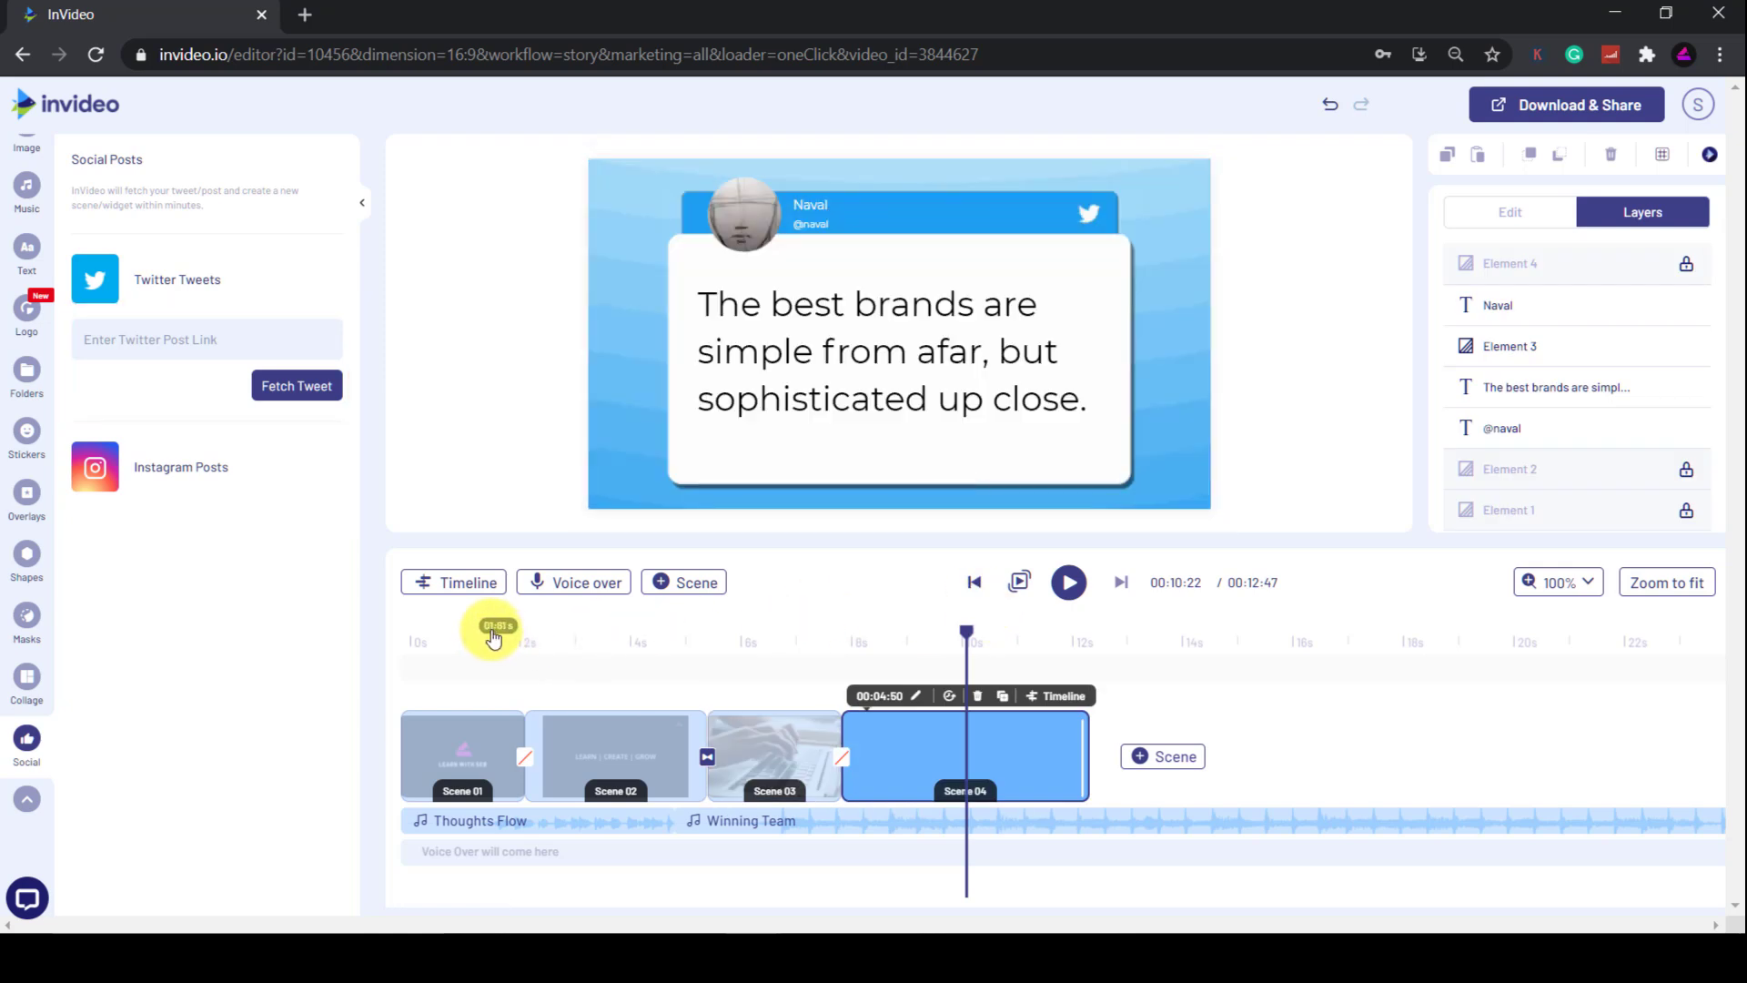
left_click(413, 635)
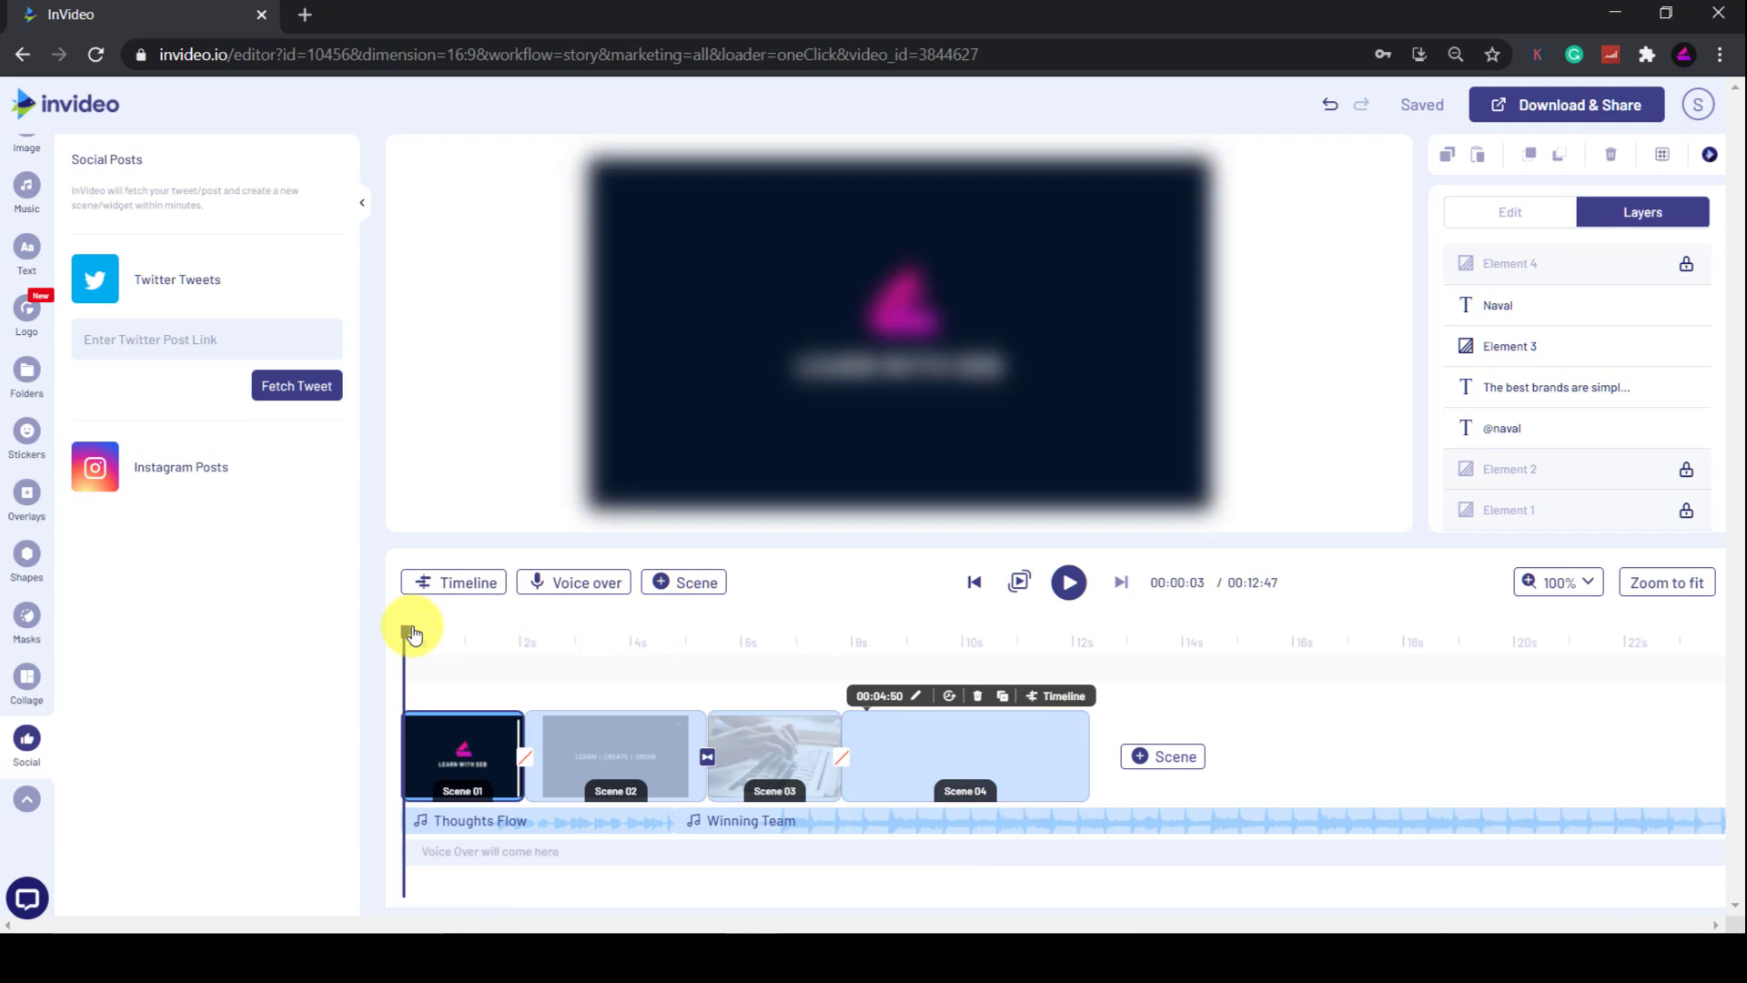
left_click(1068, 583)
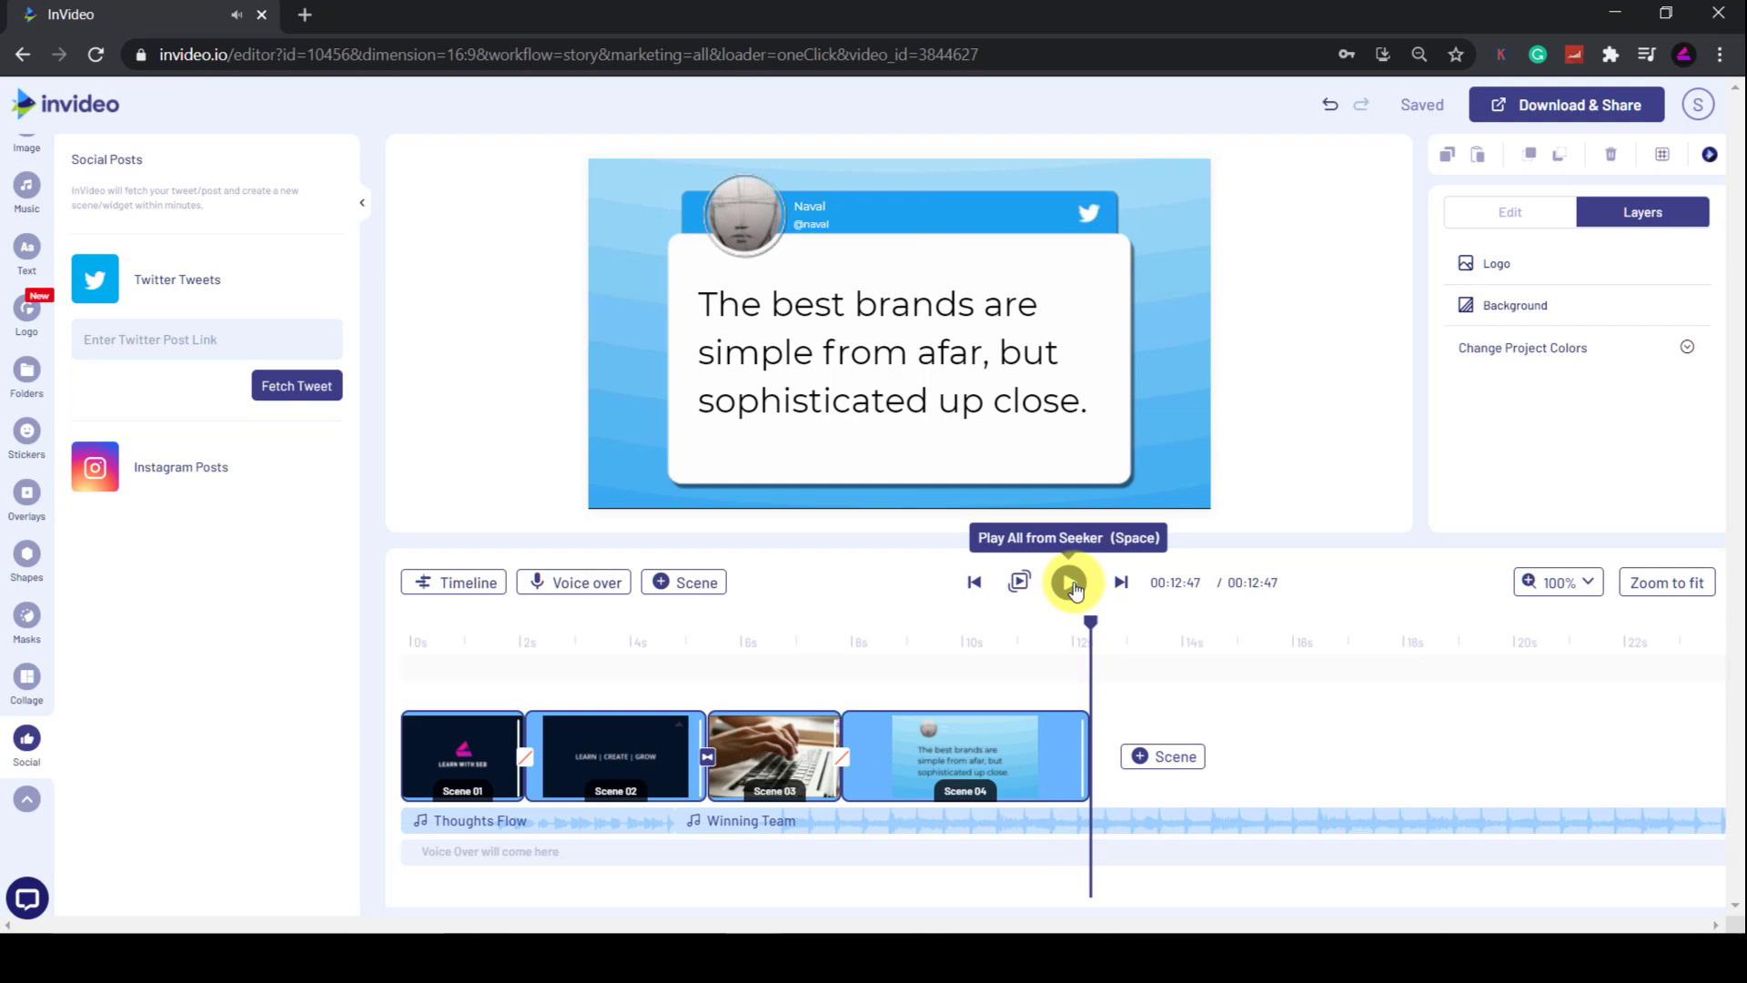
Add a Blank Scene as Scene 05 after the tweet scene.
left_click(665, 585)
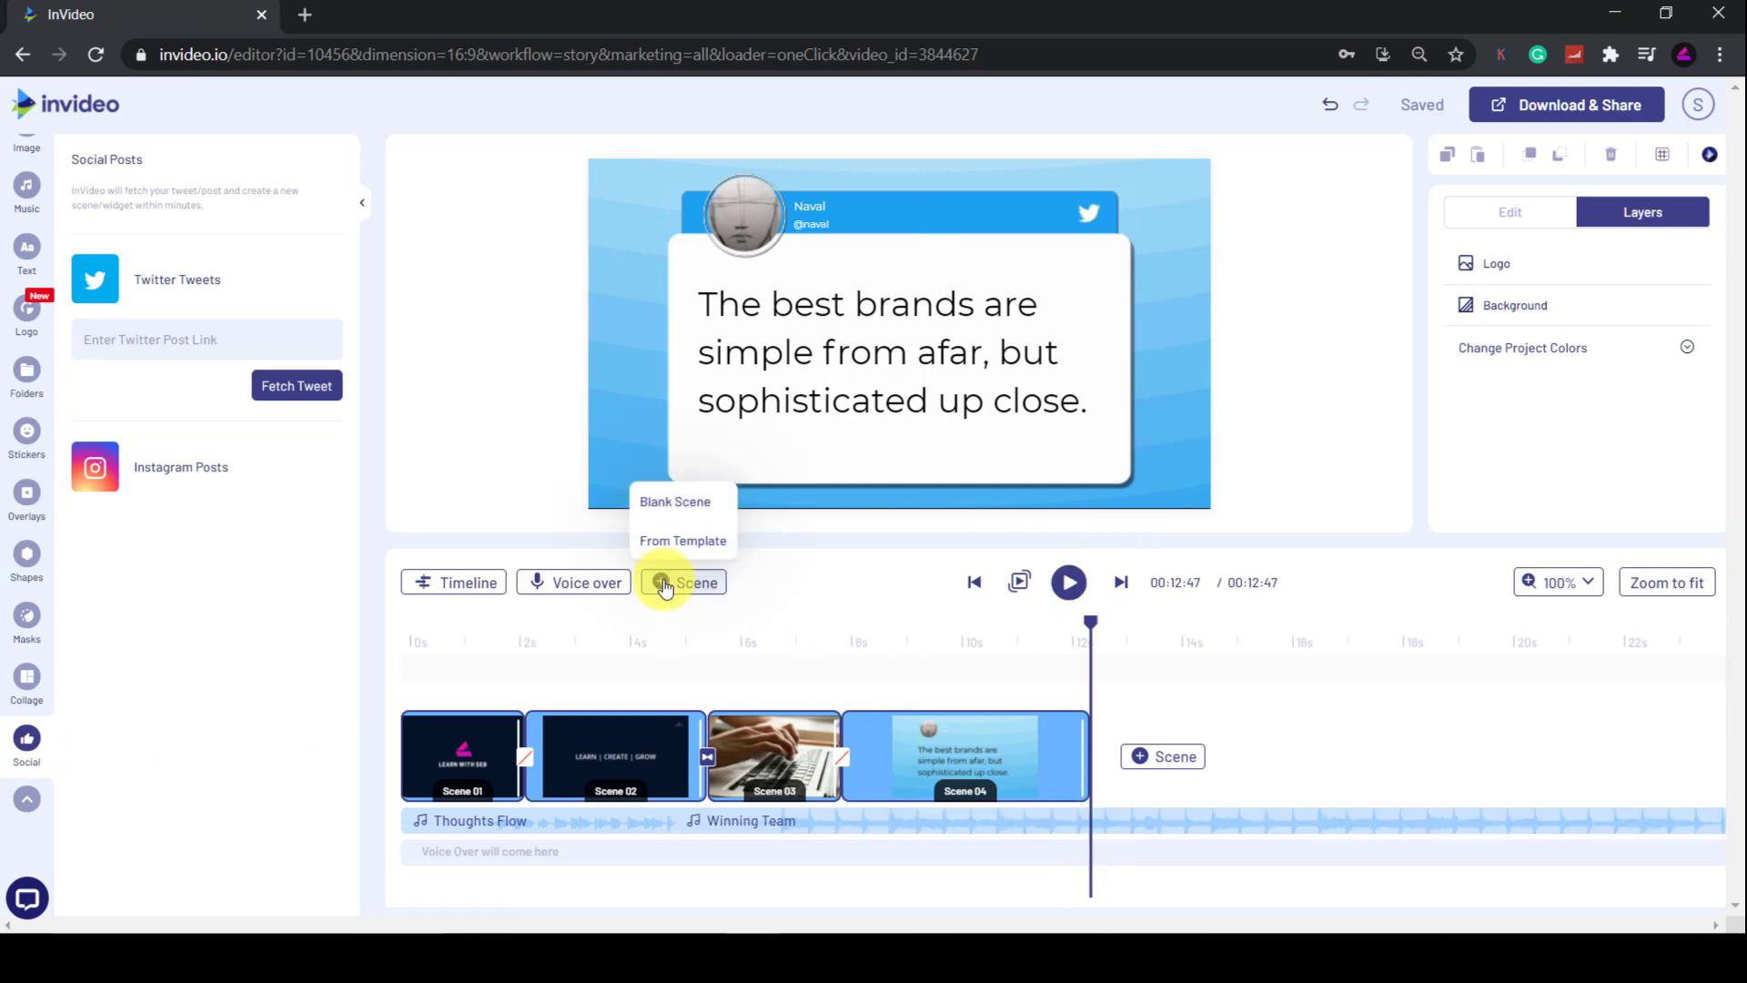
left_click(666, 585)
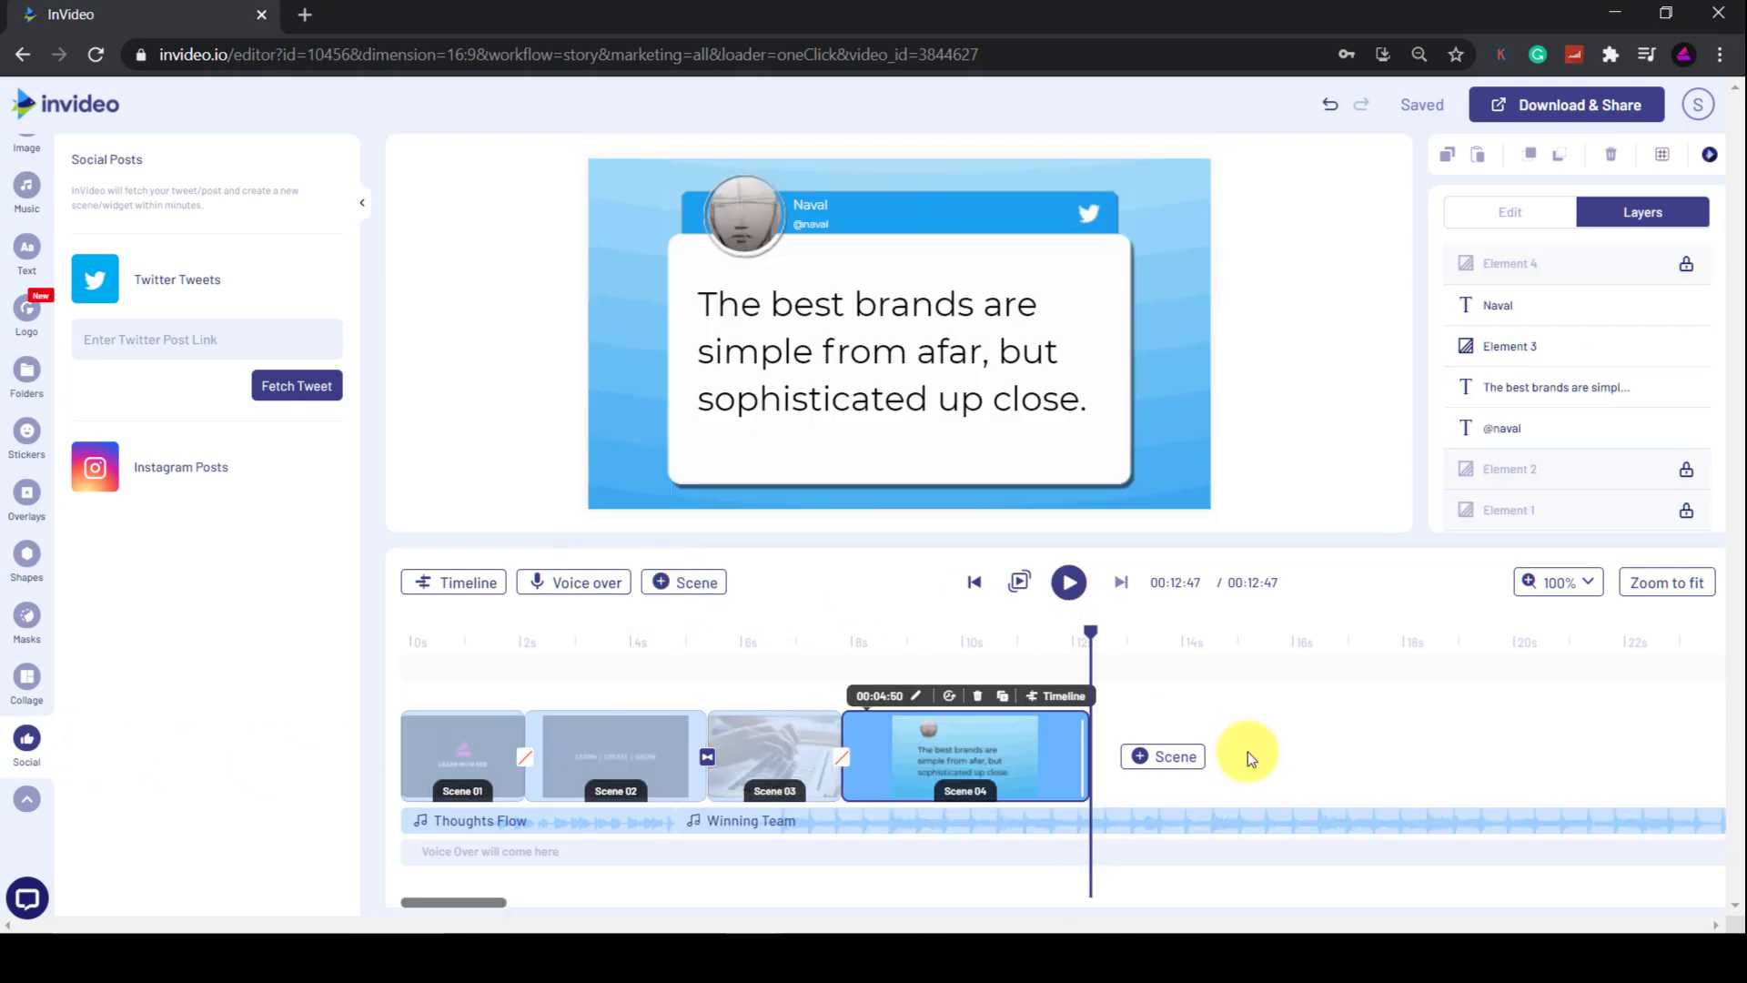
left_click(1173, 759)
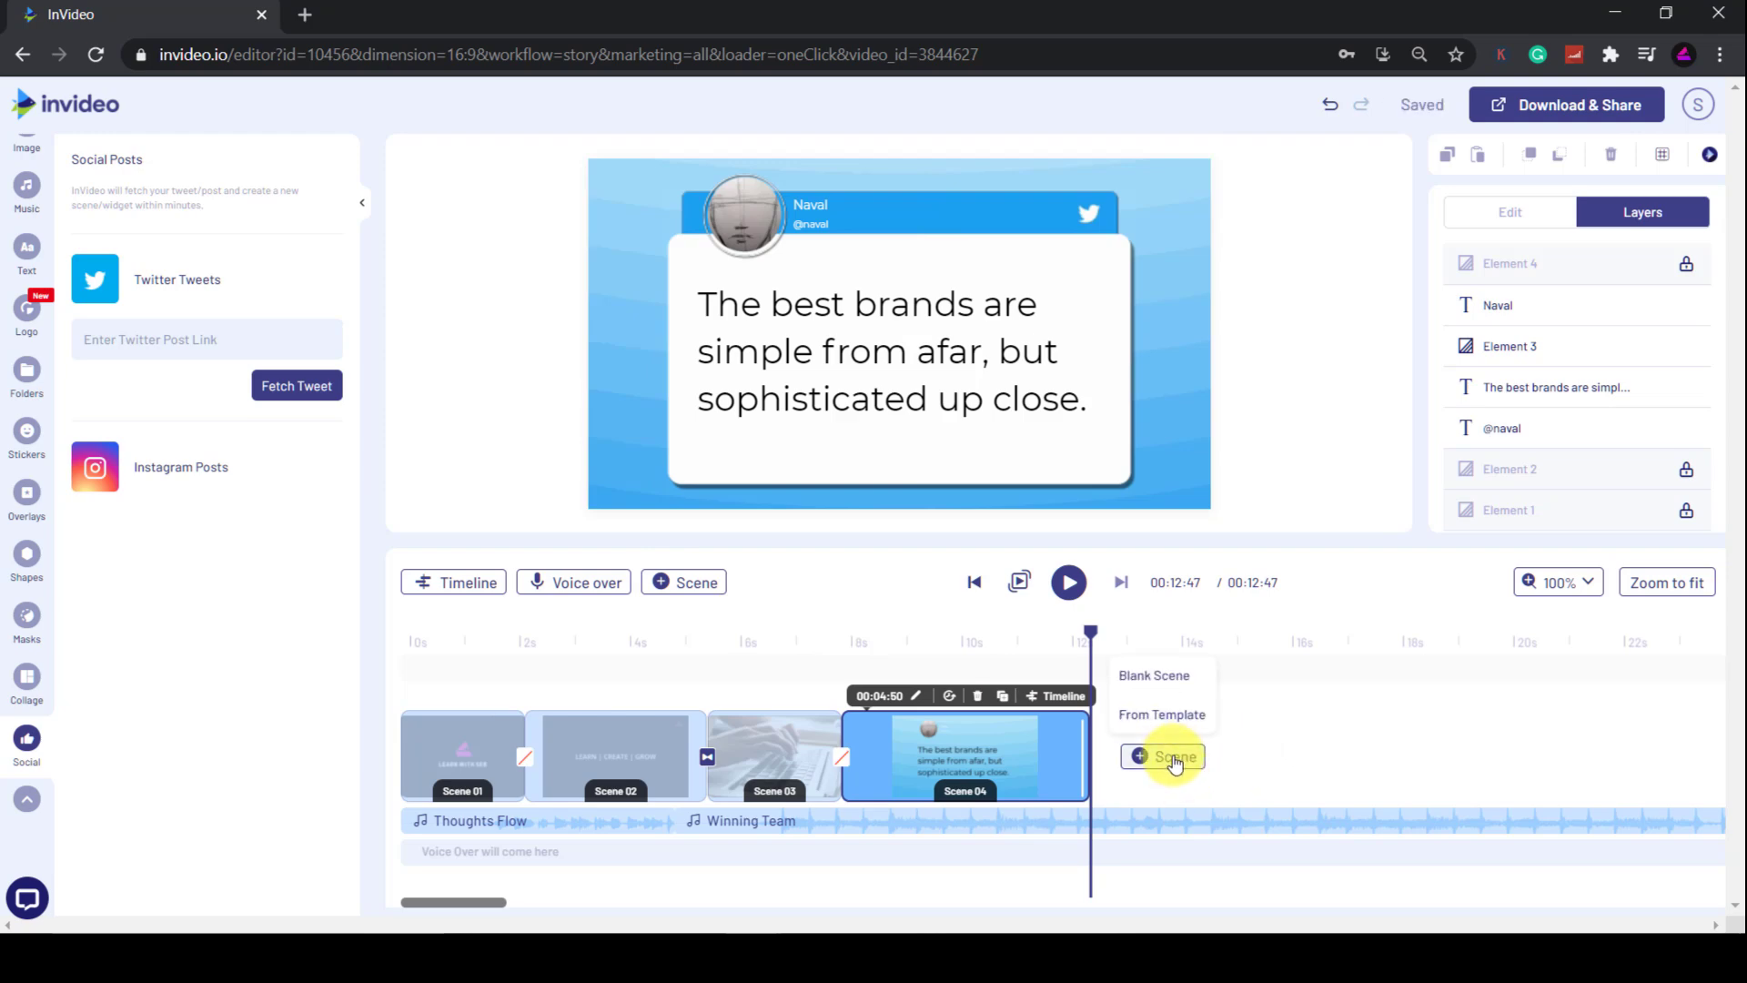
left_click(1144, 678)
left_click(938, 564)
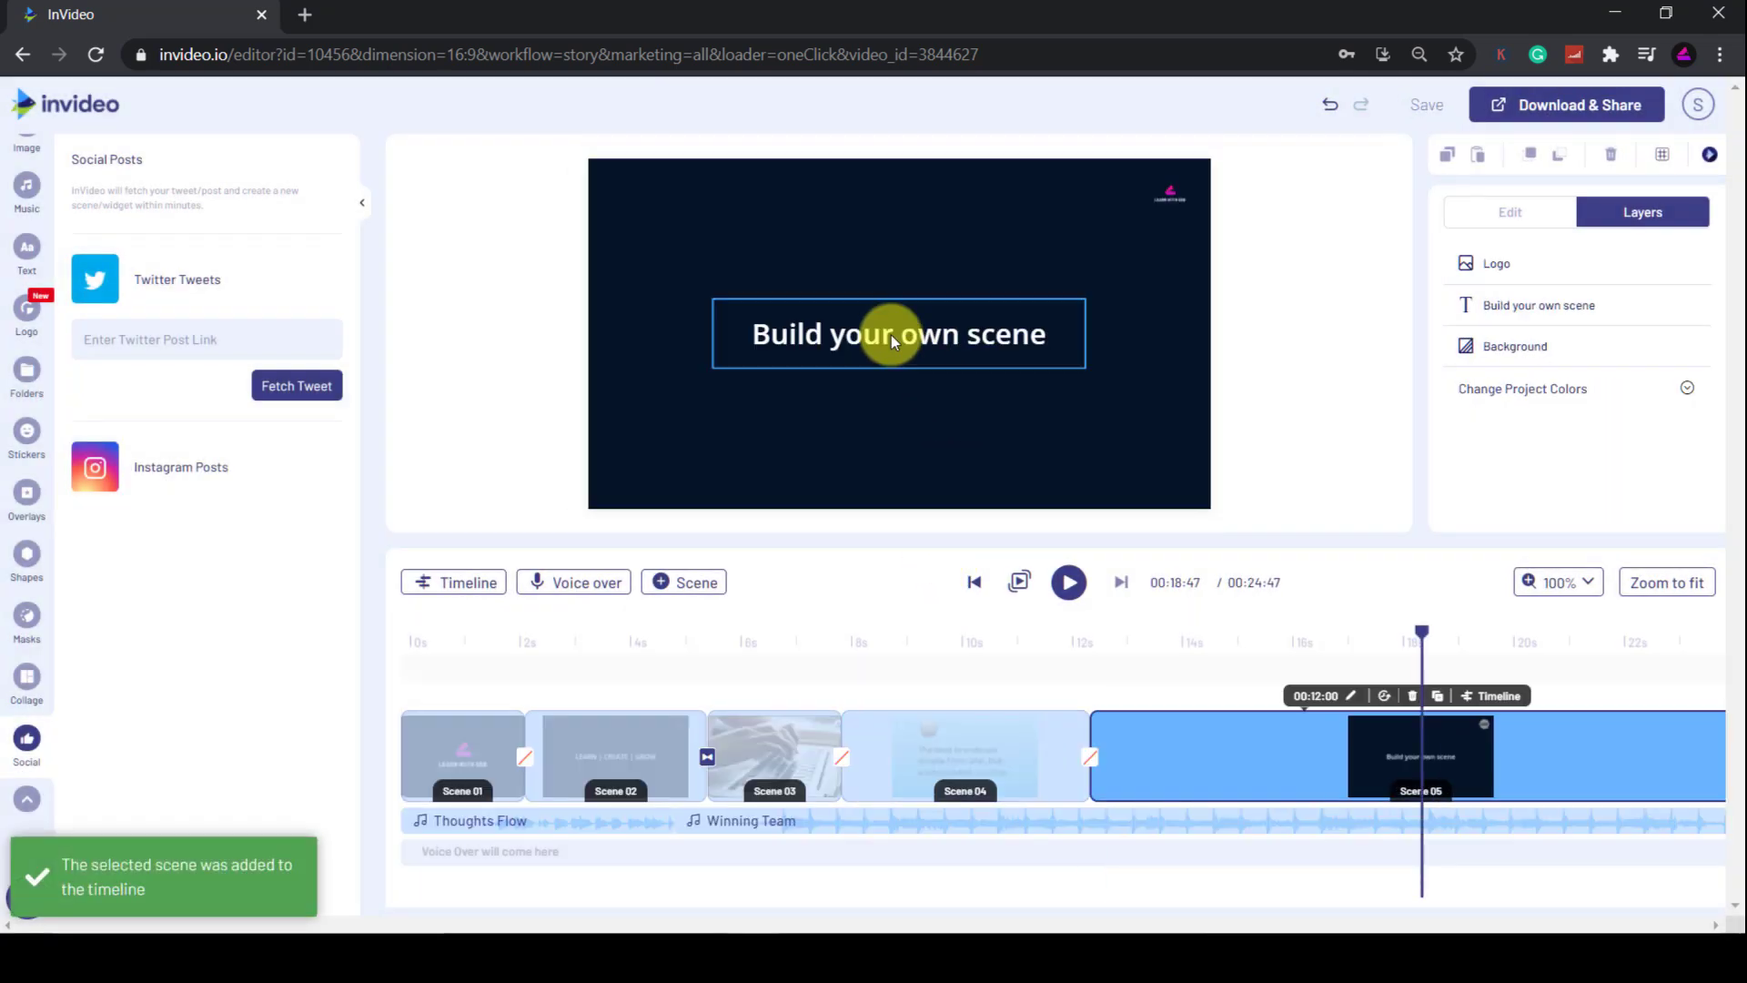
Delete the 'Build your own scene' placeholder text and its empty text box.
left_click(892, 334)
double_click(892, 336)
key("BackSpace")
left_click(942, 367)
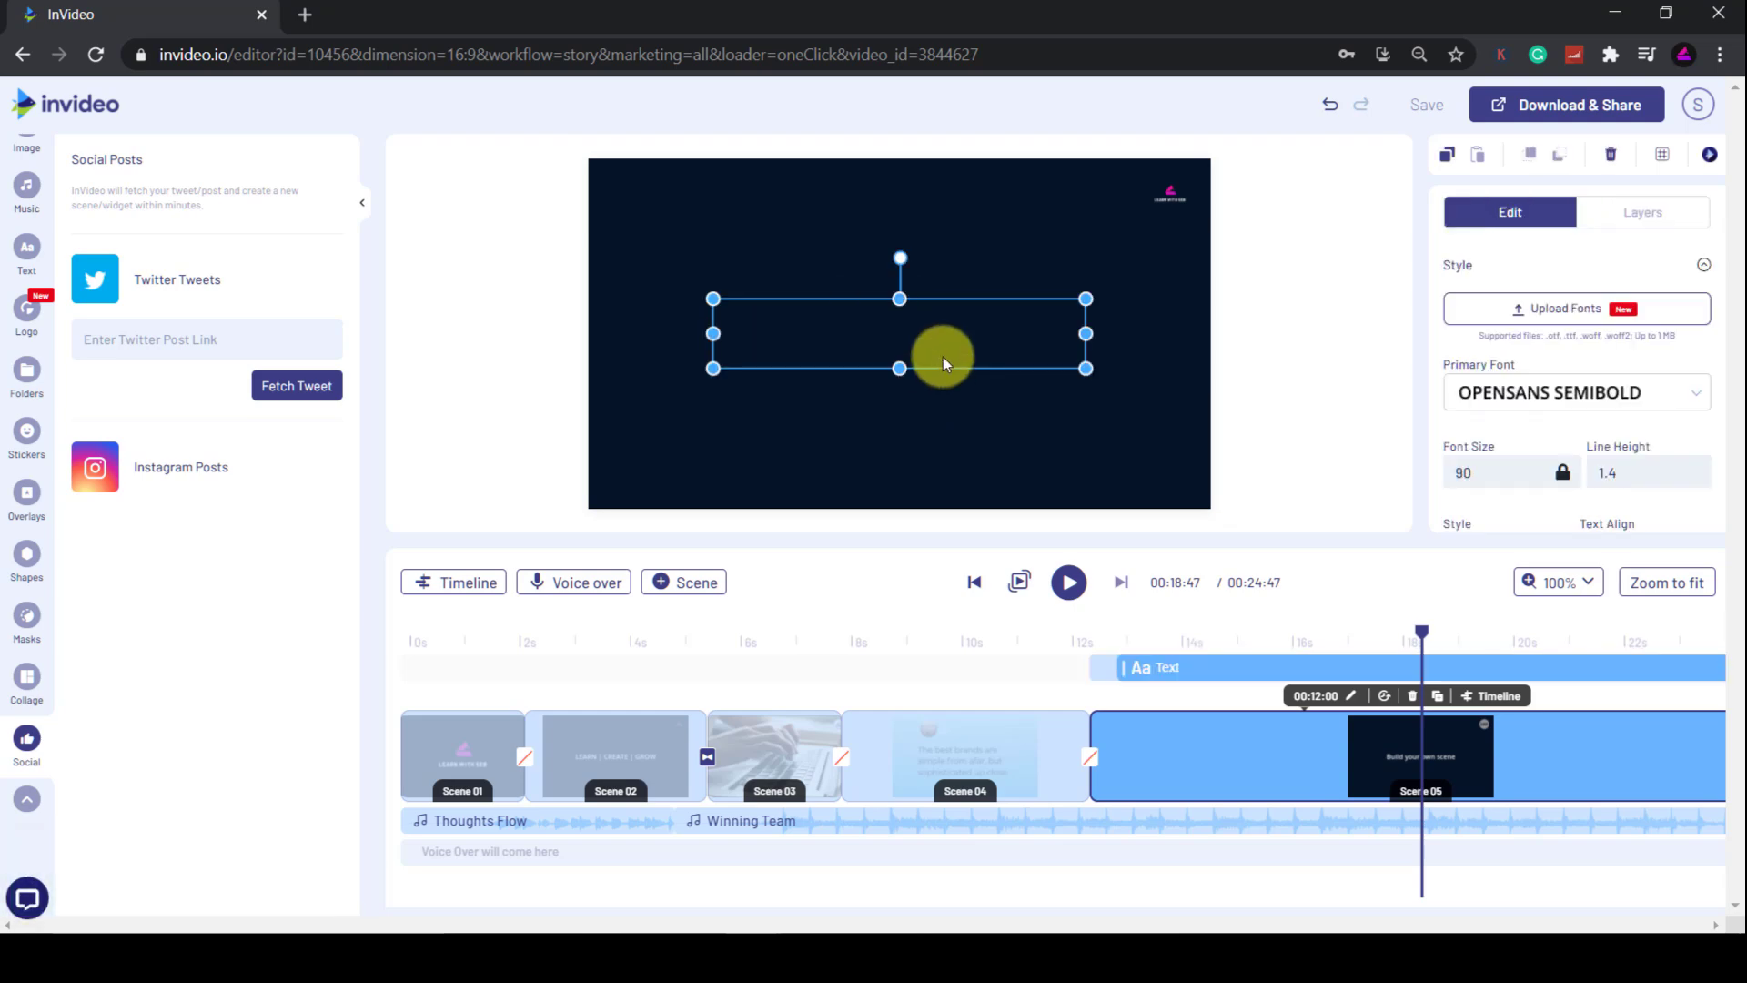
key("Delete")
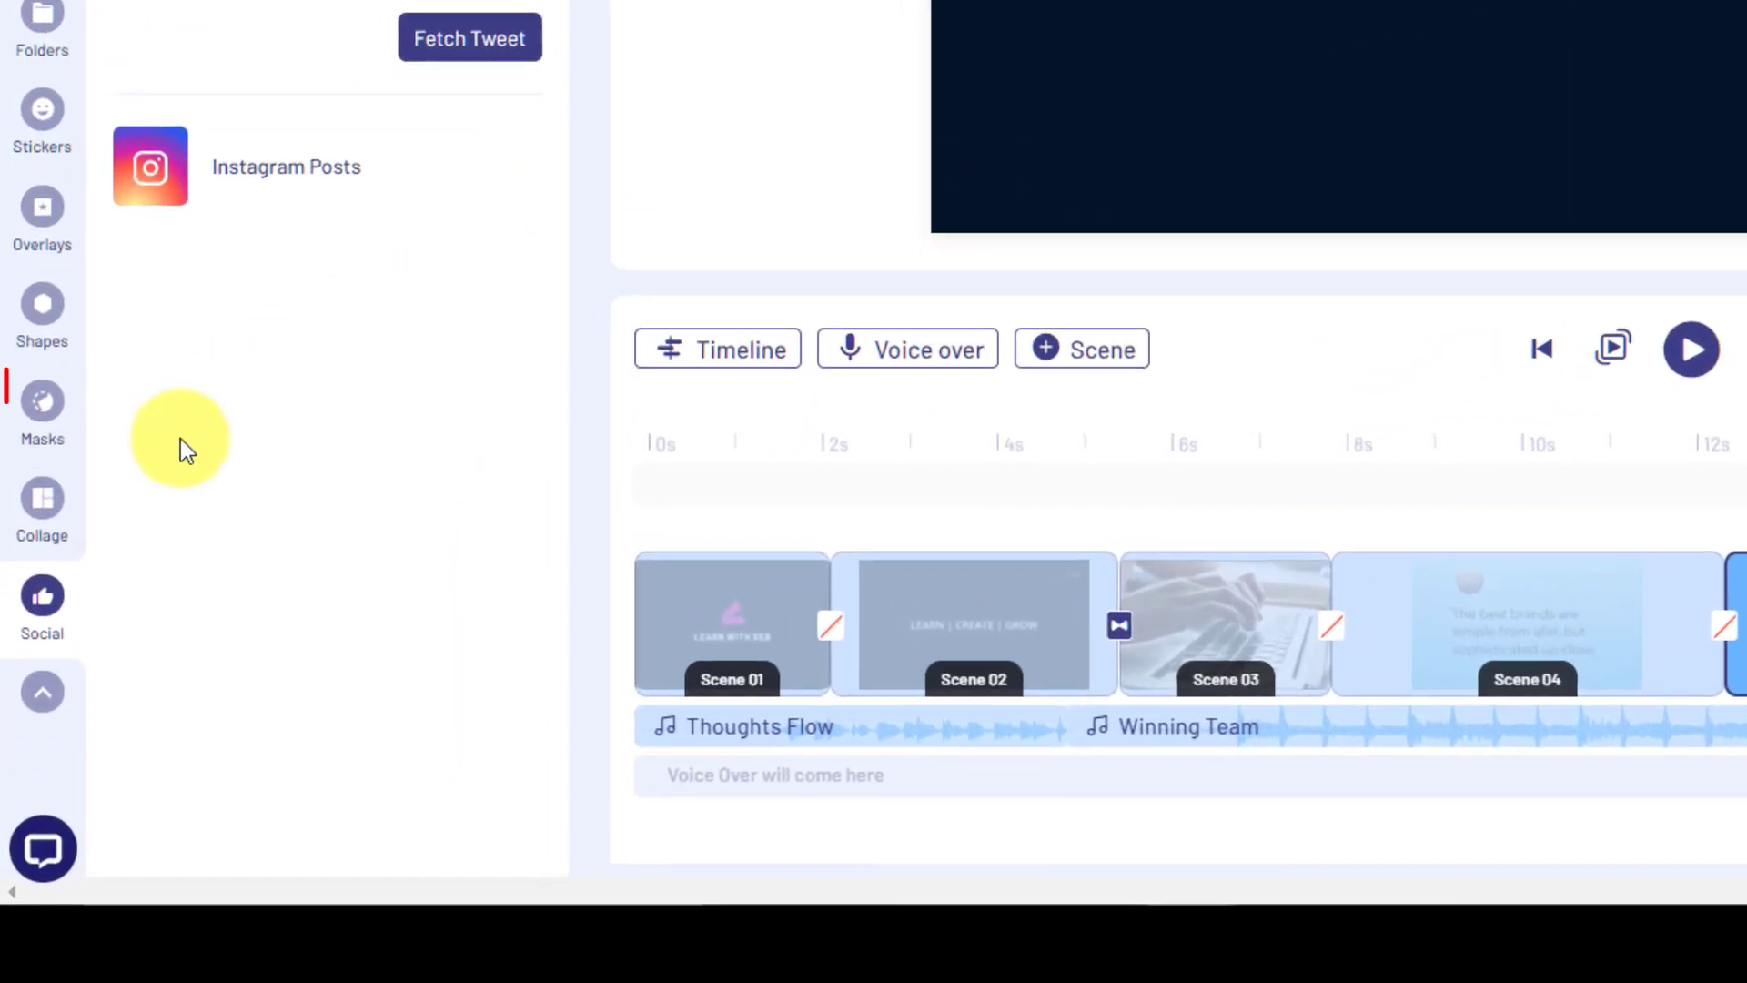
Search Masks for S, E and B and place the three letter masks side by side to read SEB.
left_click(37, 473)
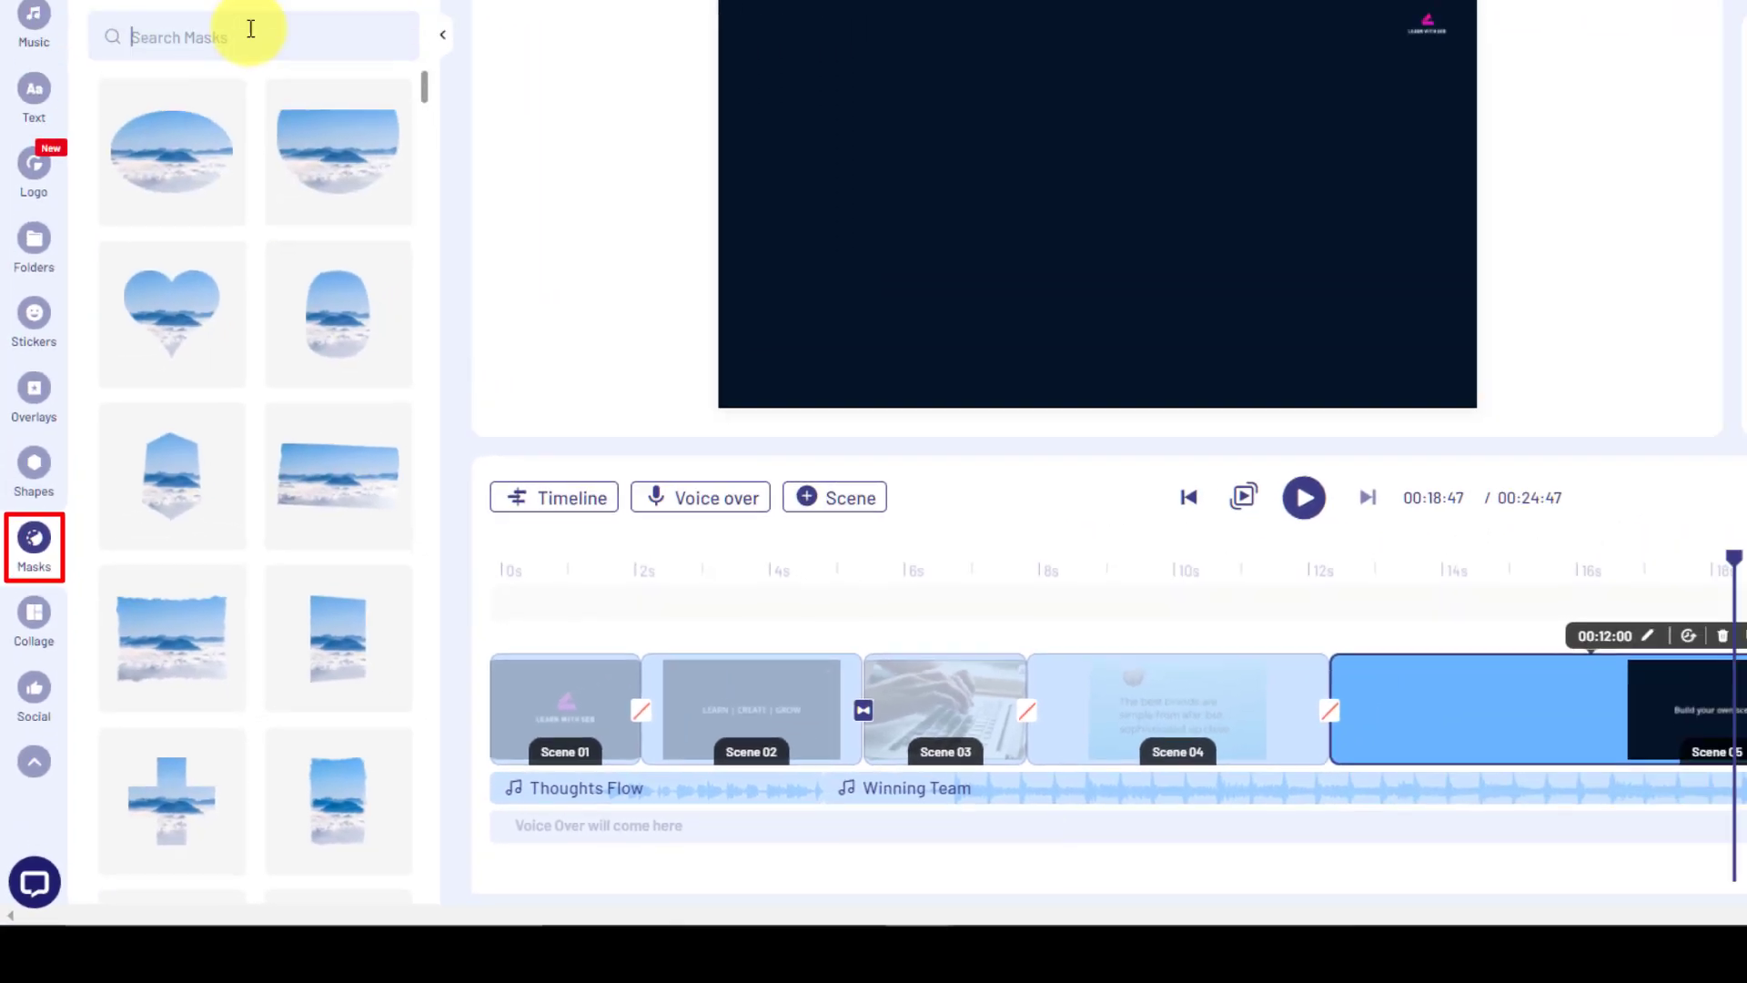
type("s")
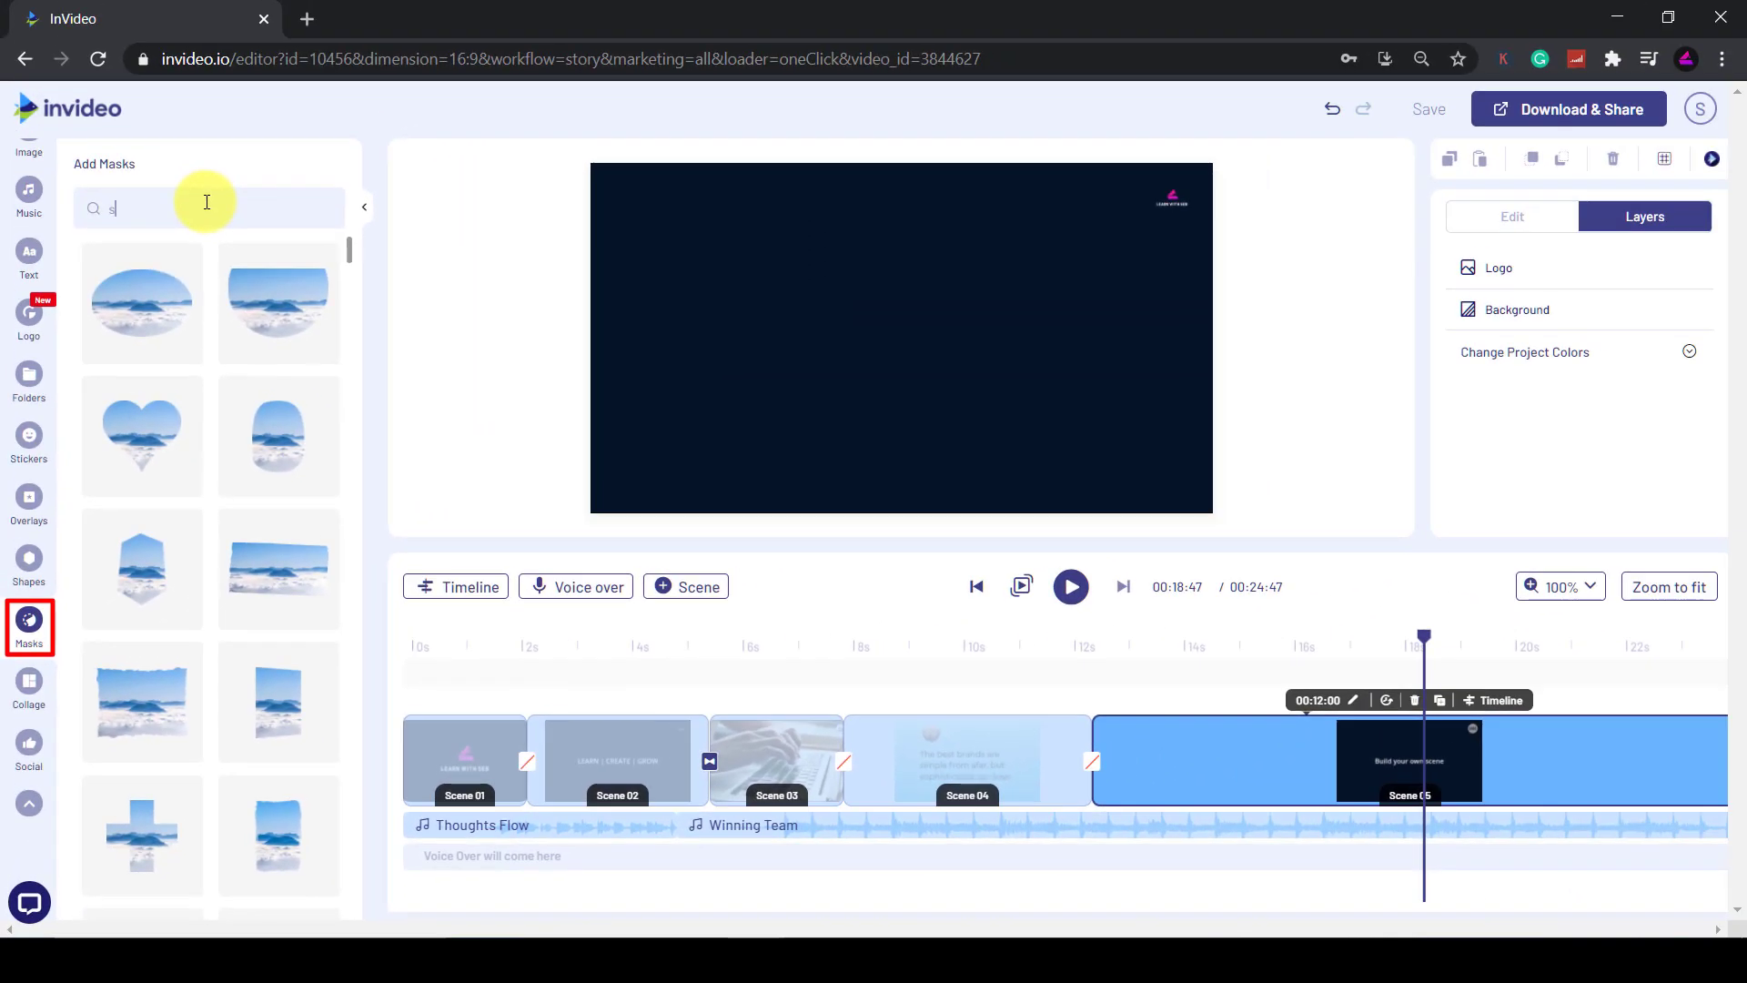
left_click(91, 259)
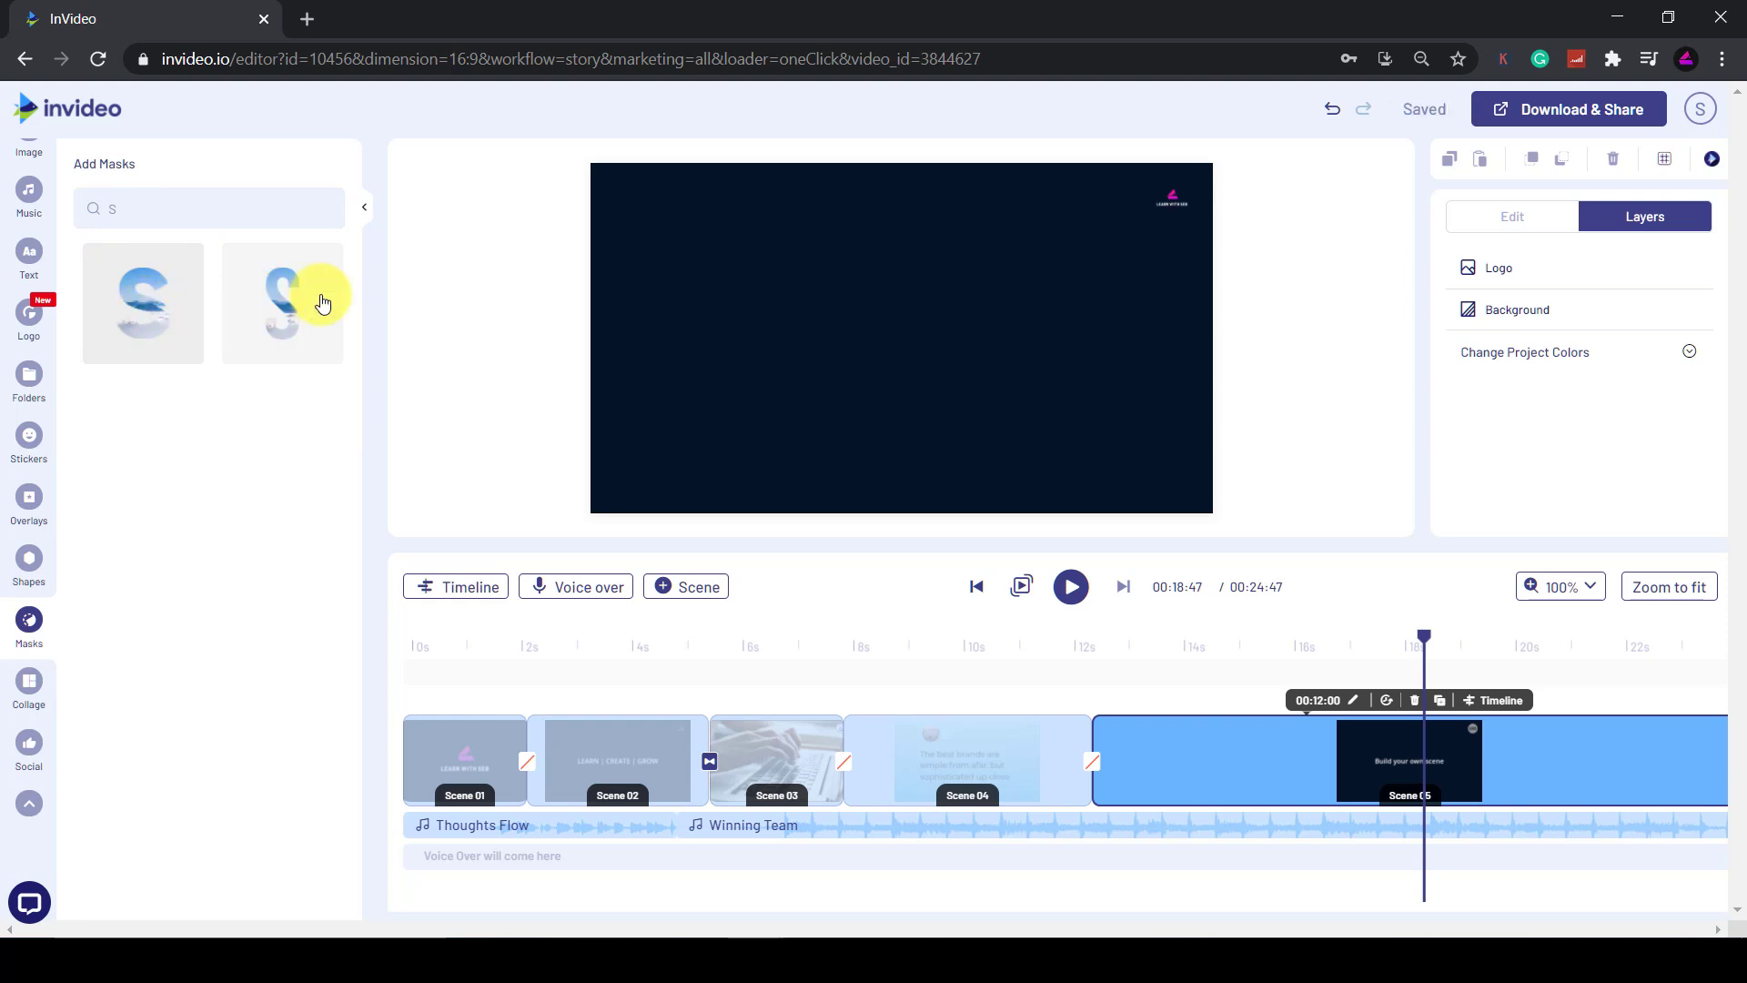
left_click_drag(323, 303, 723, 339)
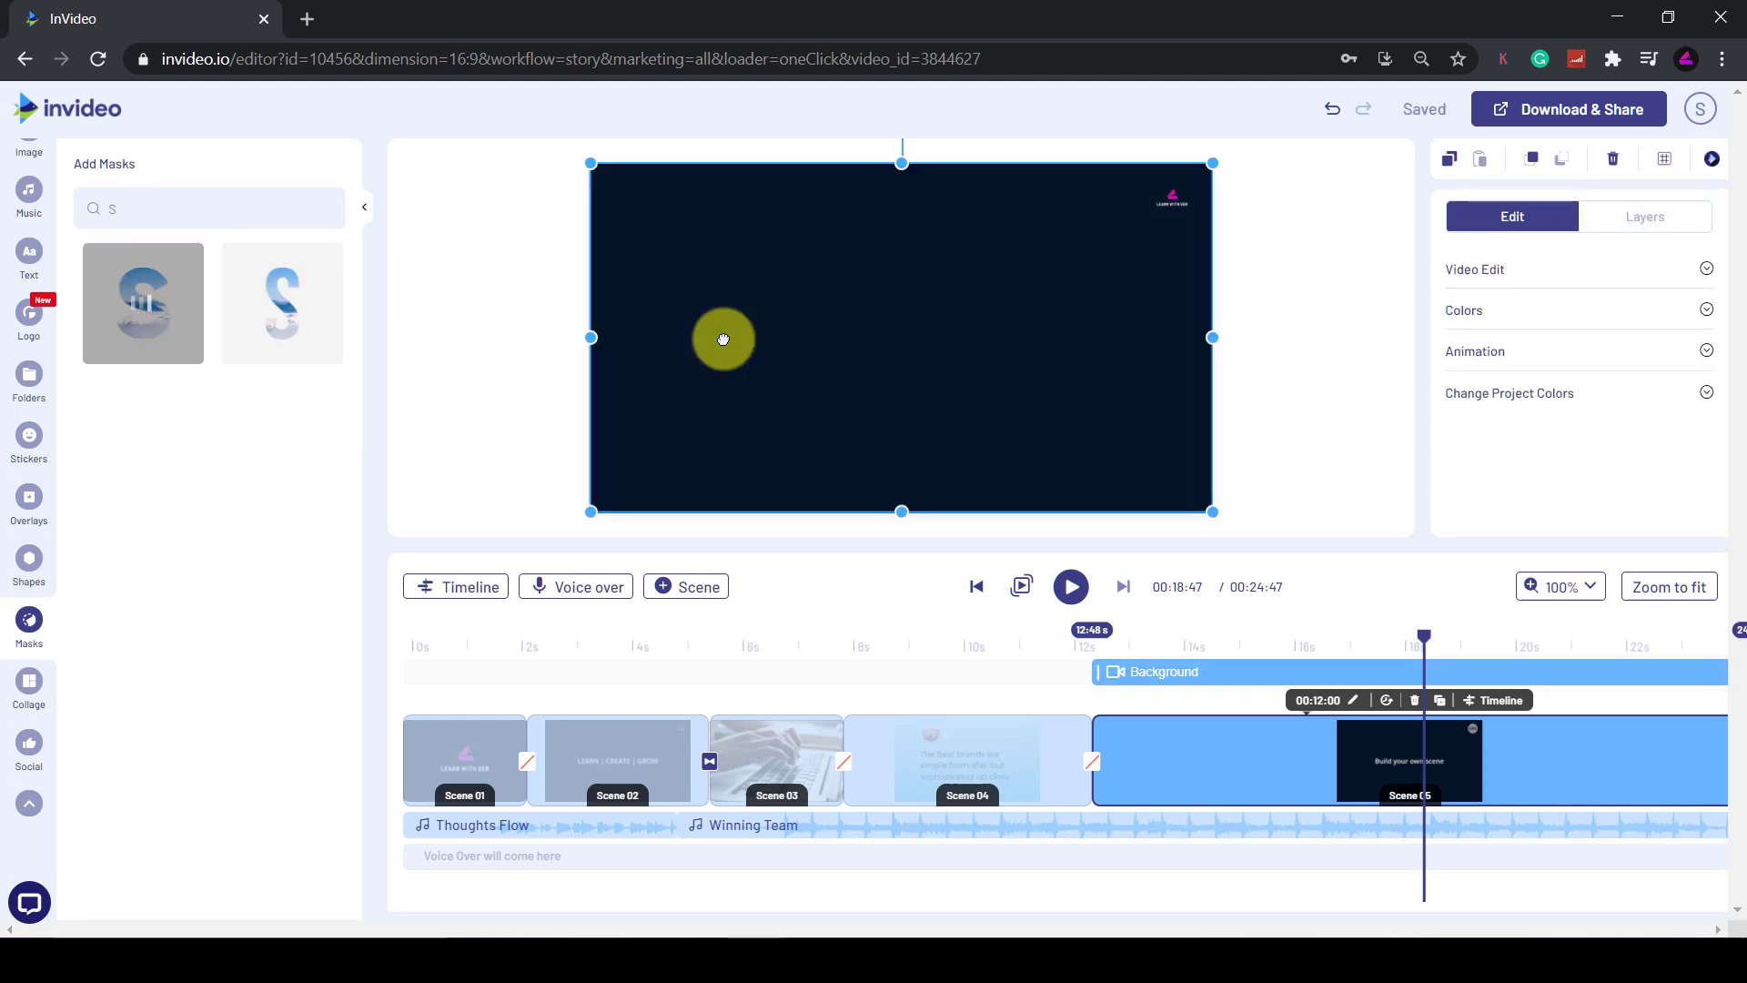
left_click(122, 207)
left_click(185, 253)
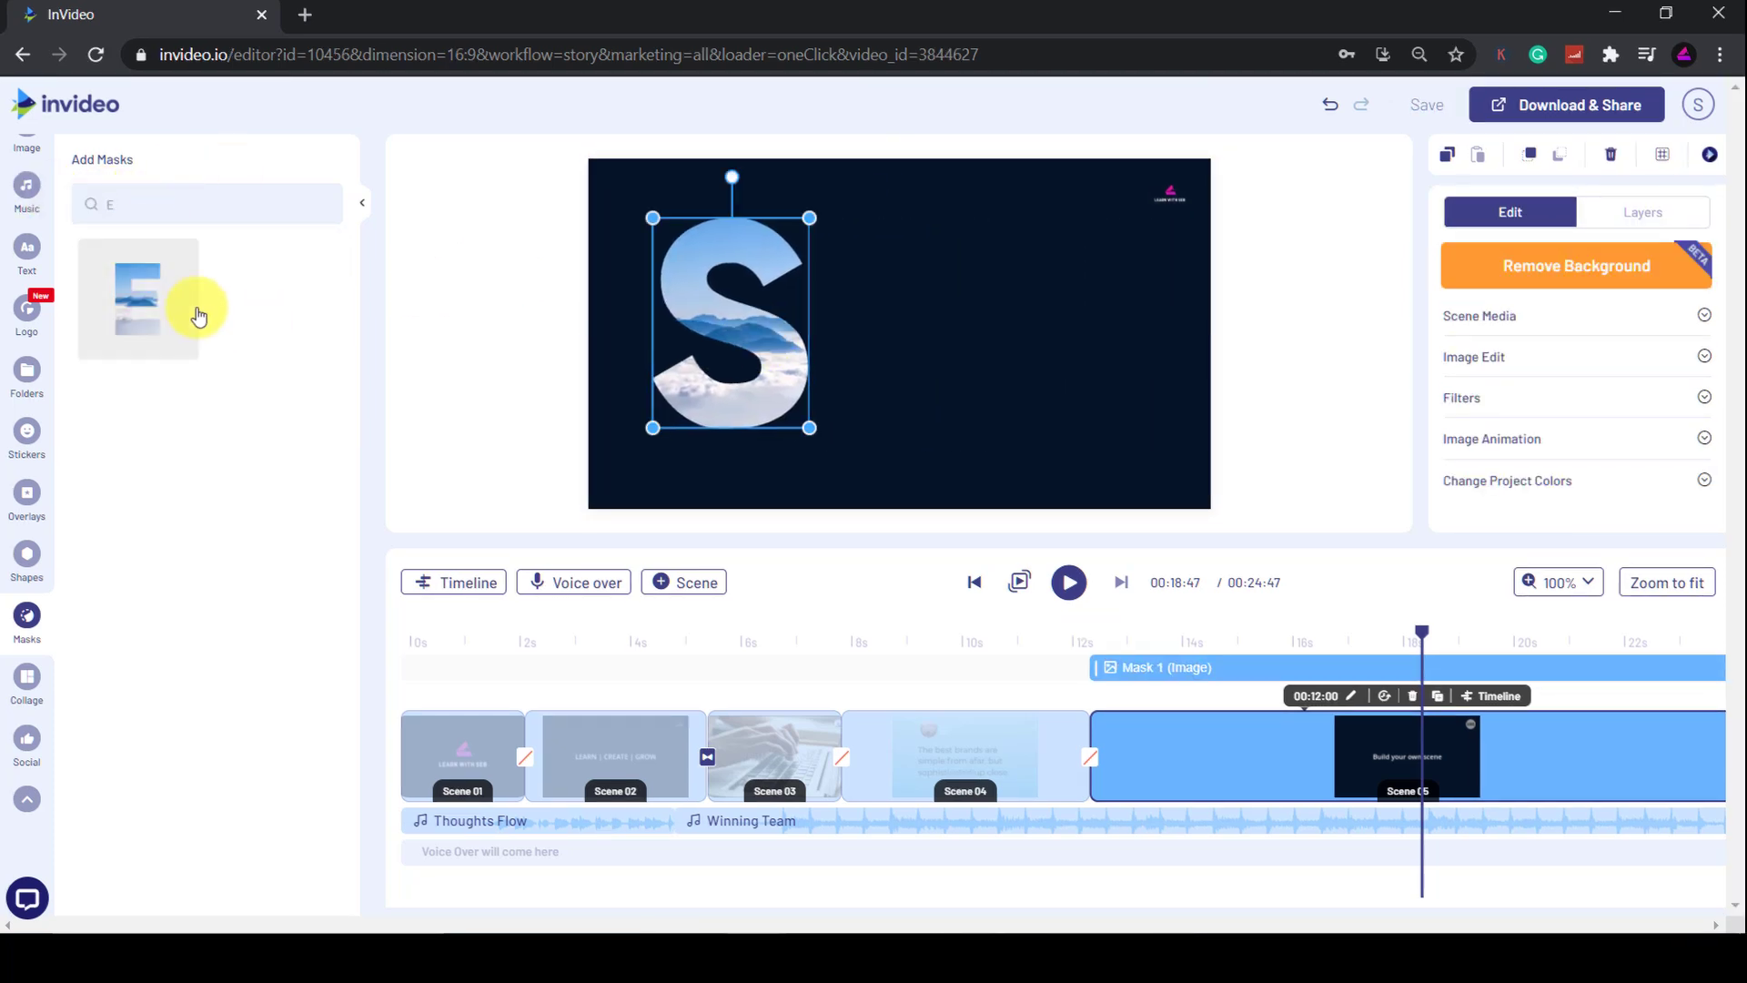
left_click_drag(188, 304, 889, 319)
left_click(128, 203)
type("b")
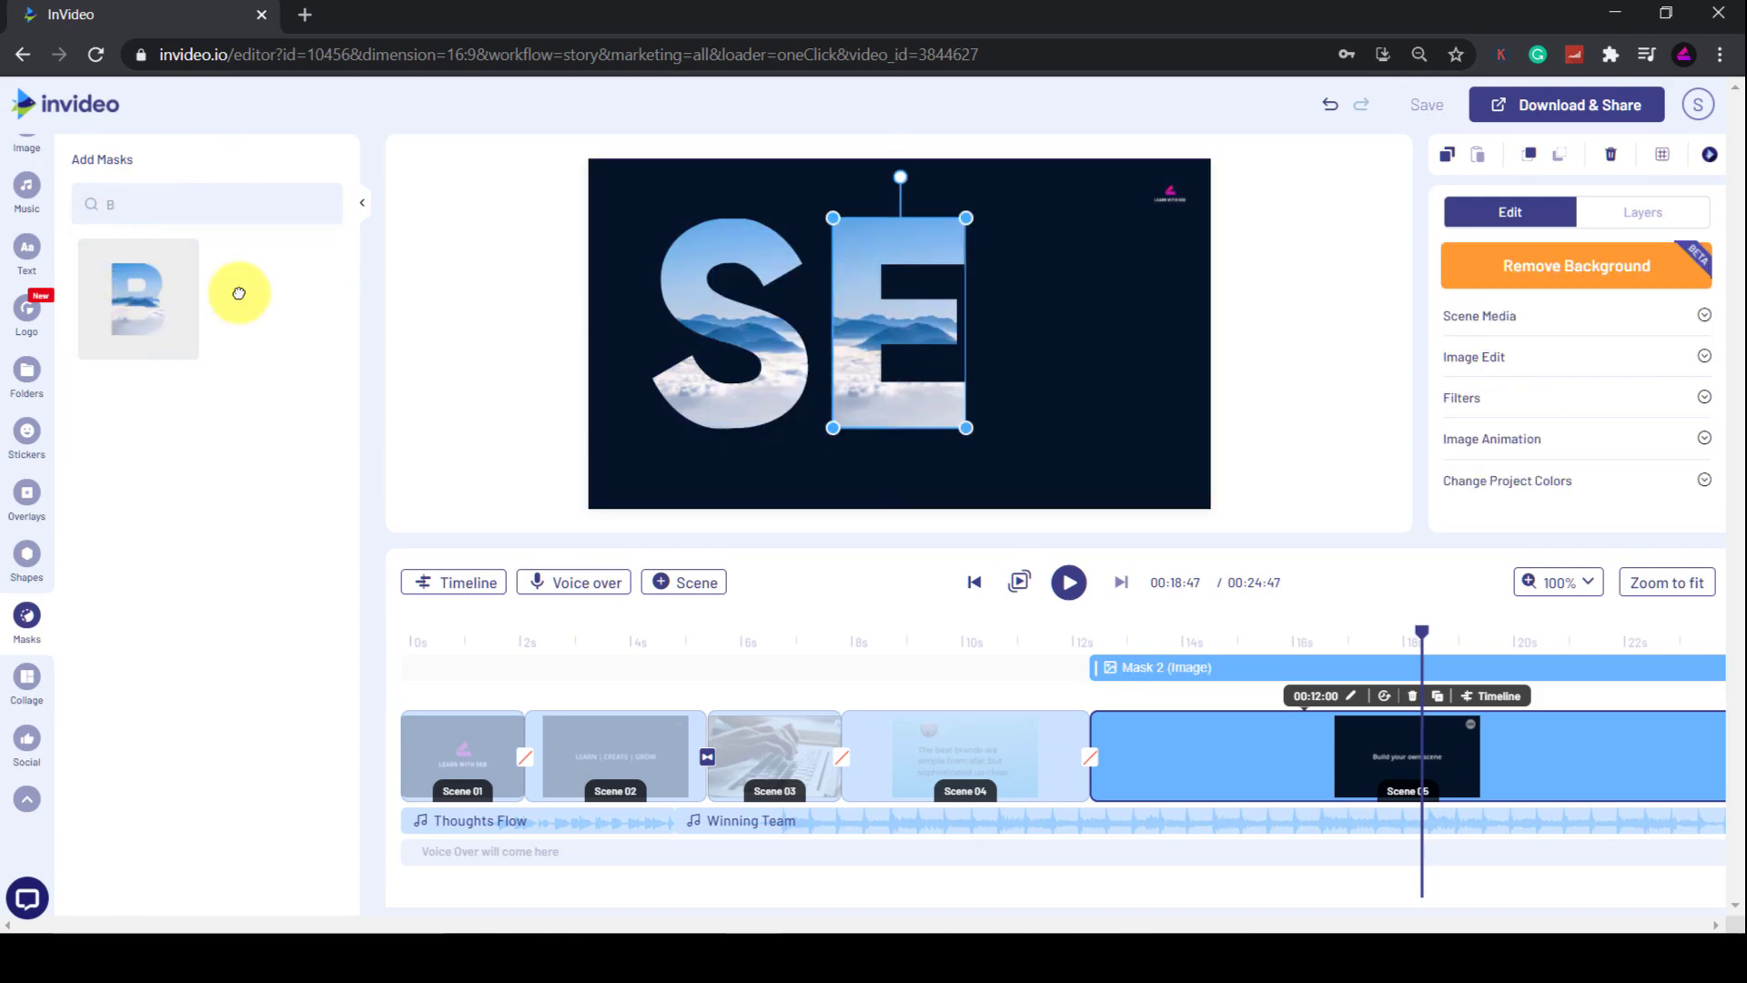
left_click_drag(146, 292, 1125, 360)
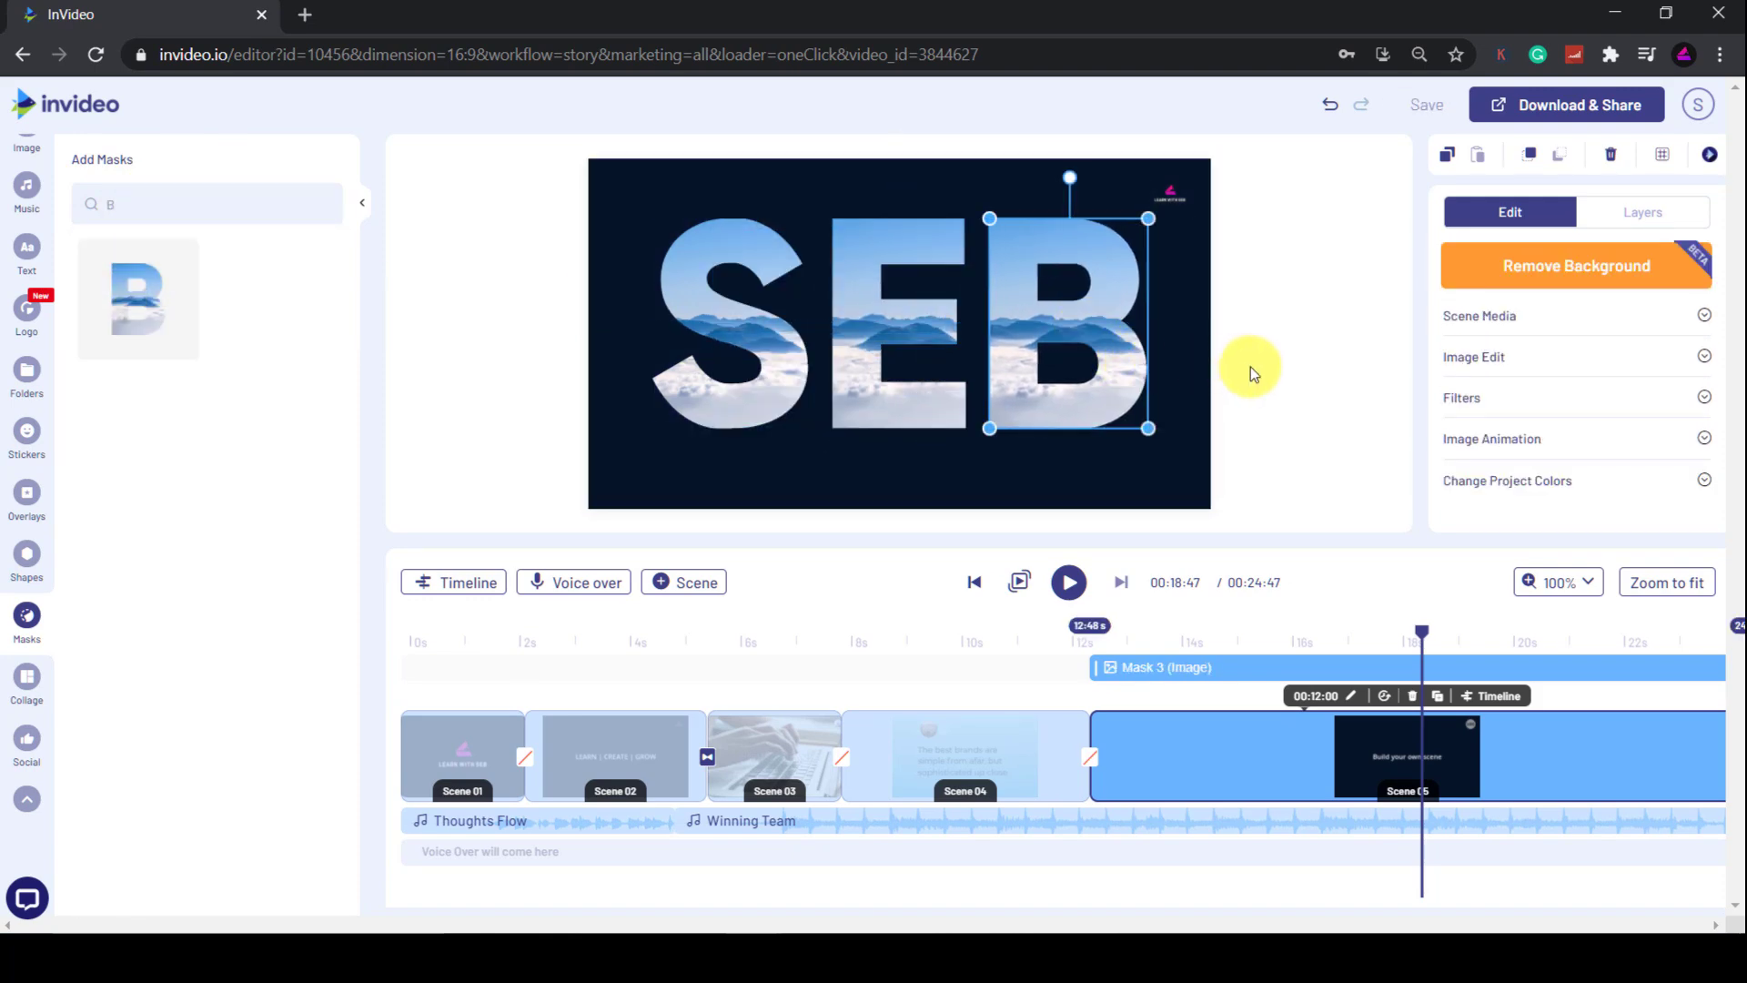
left_click(1220, 369)
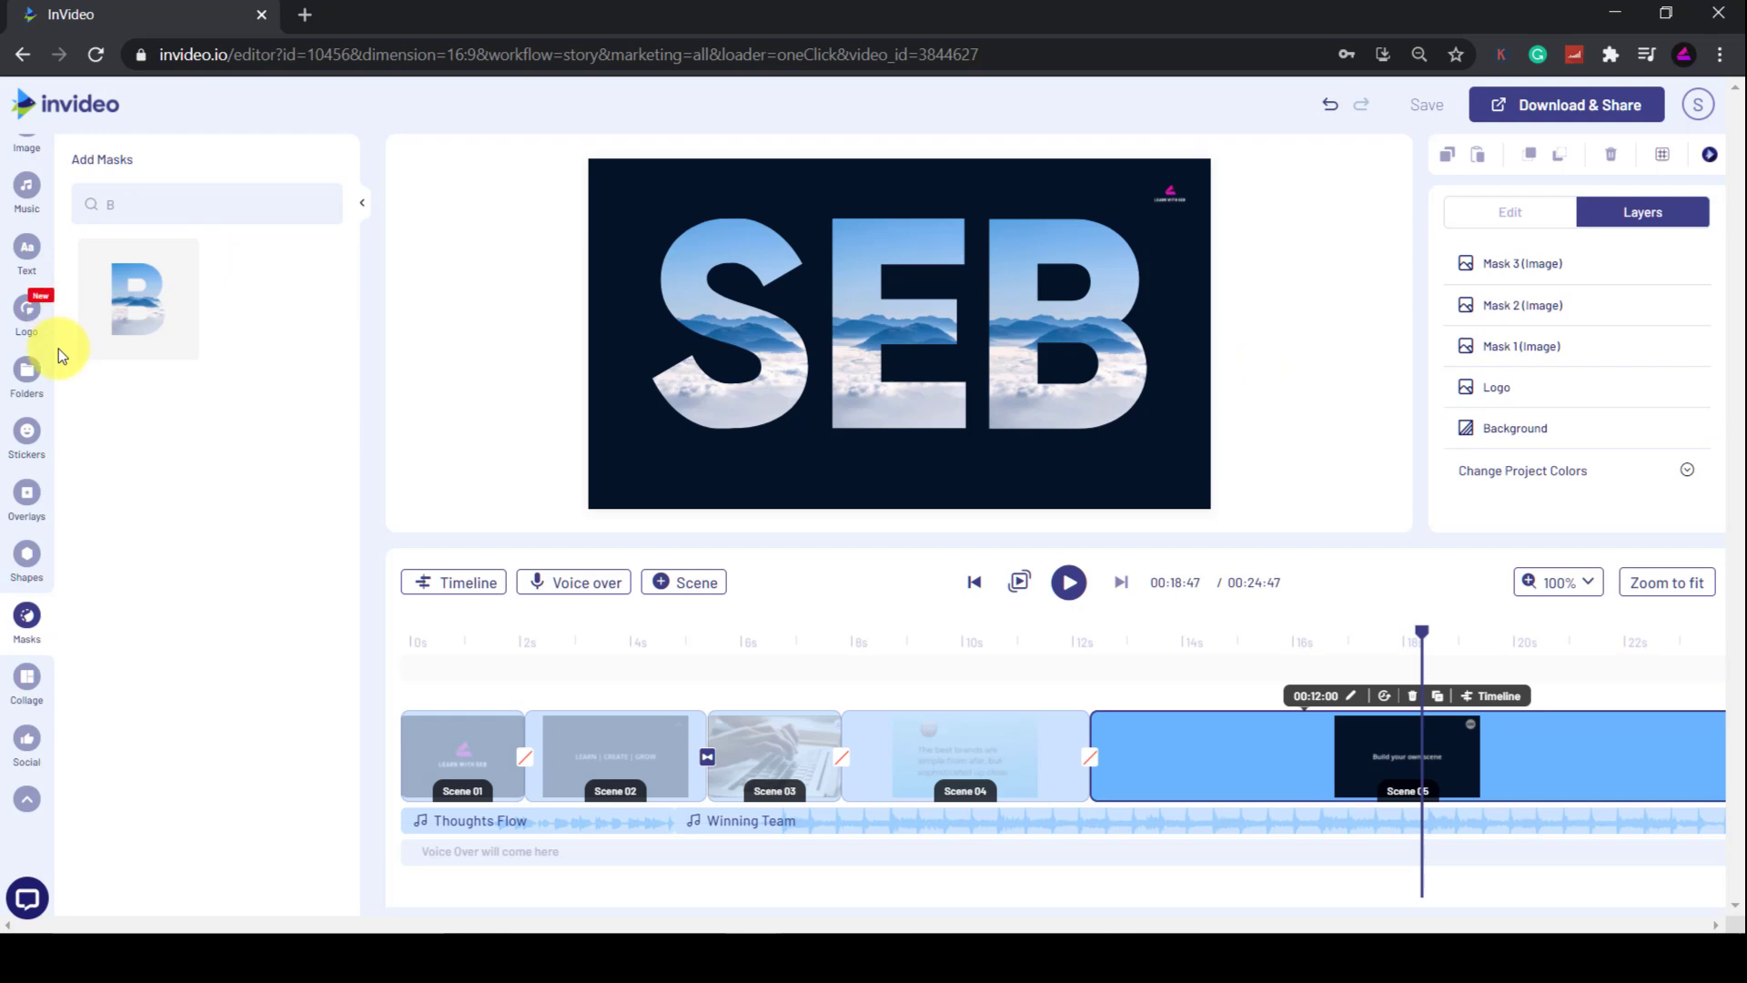
scroll(37, 401, "up", 3)
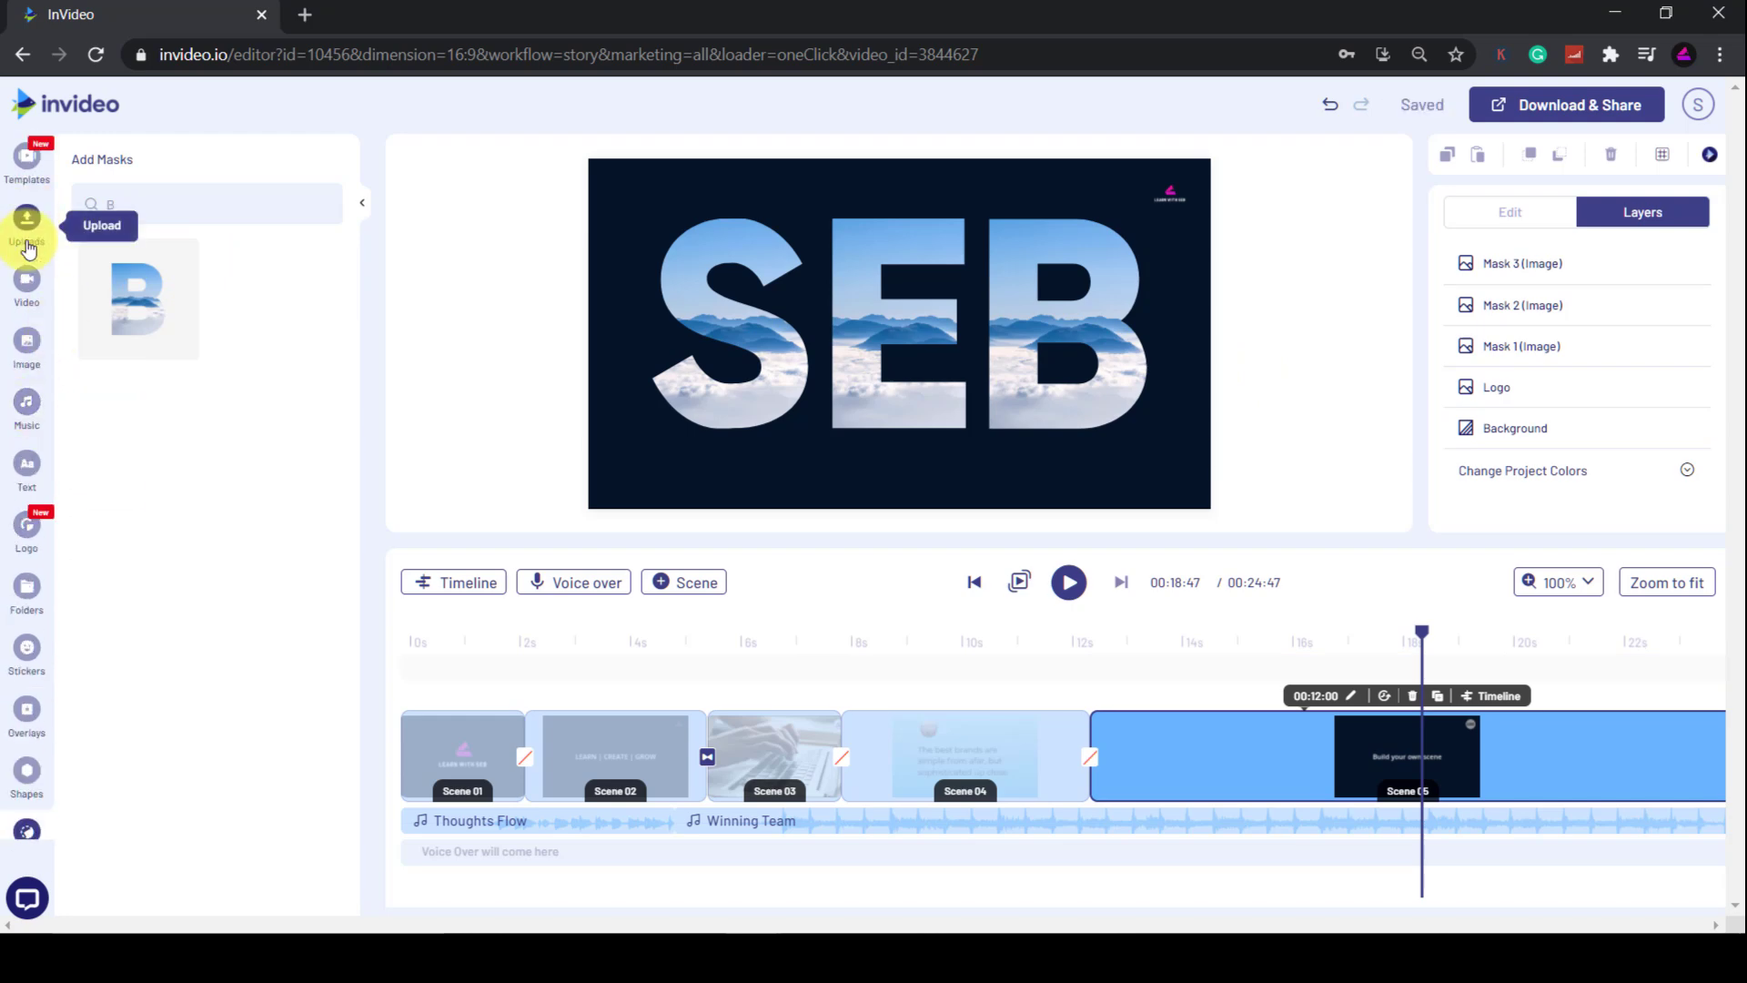
Drop the clouds stock clip into the S letter mask and trim it to about 3.46 seconds.
left_click(26, 279)
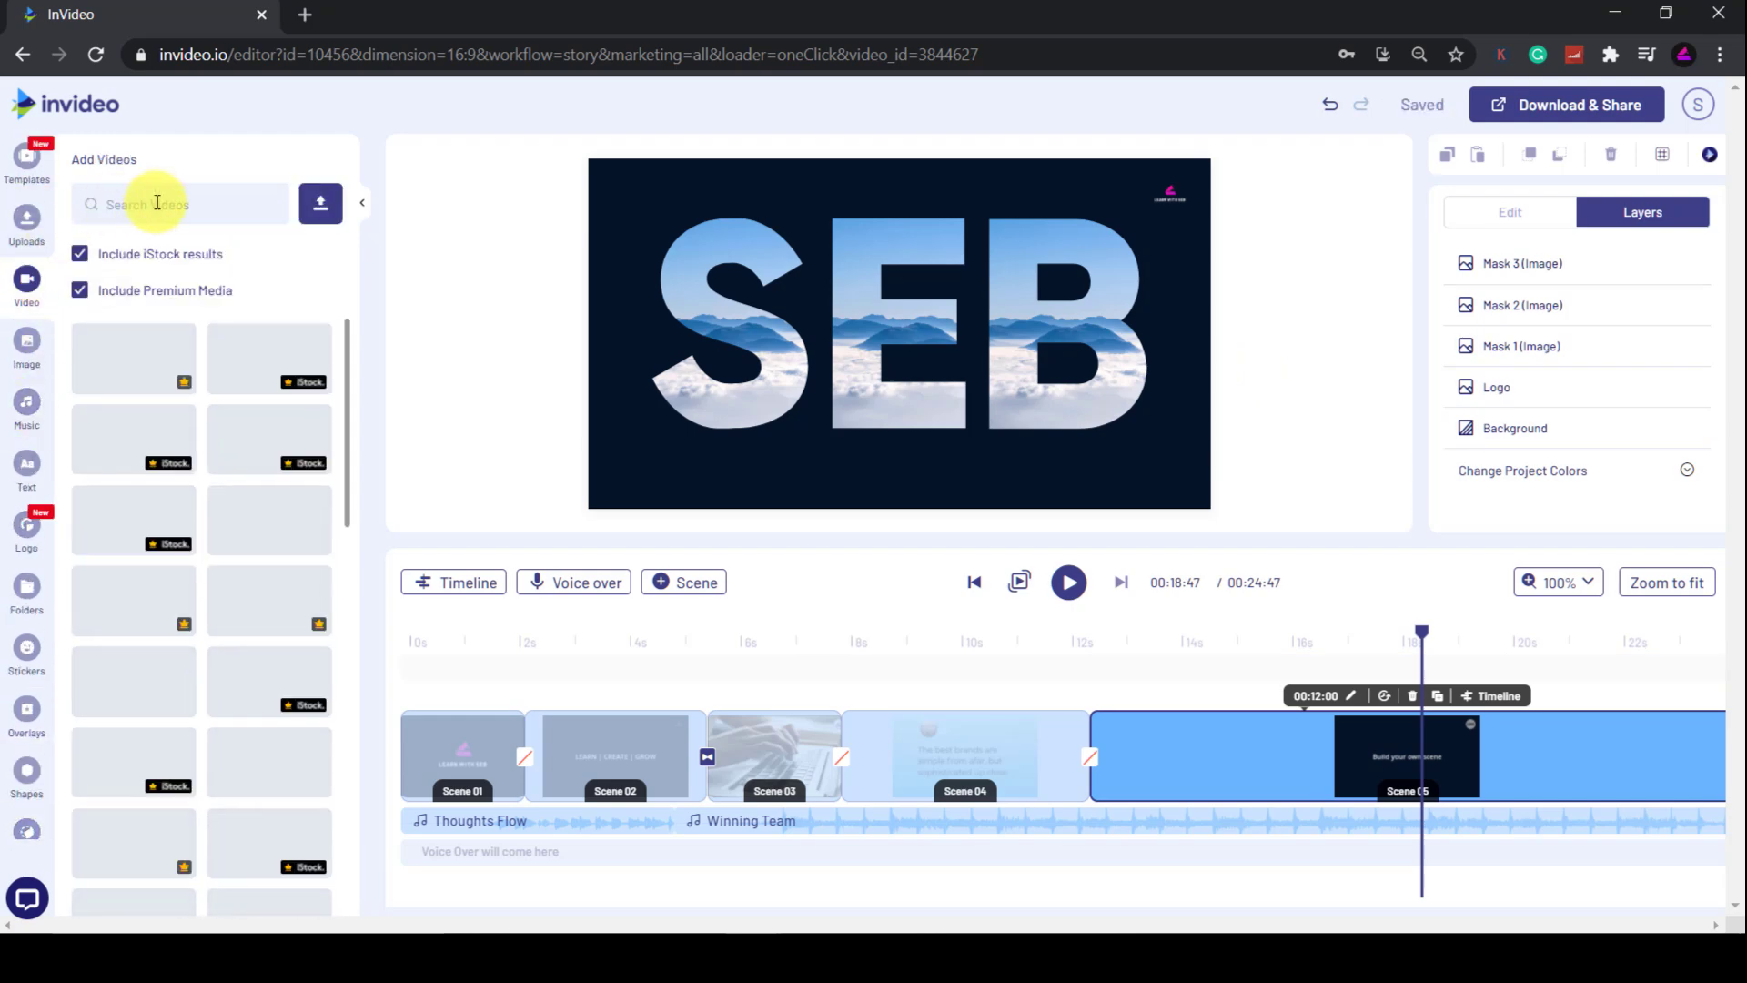
scroll(233, 482, "down", 2)
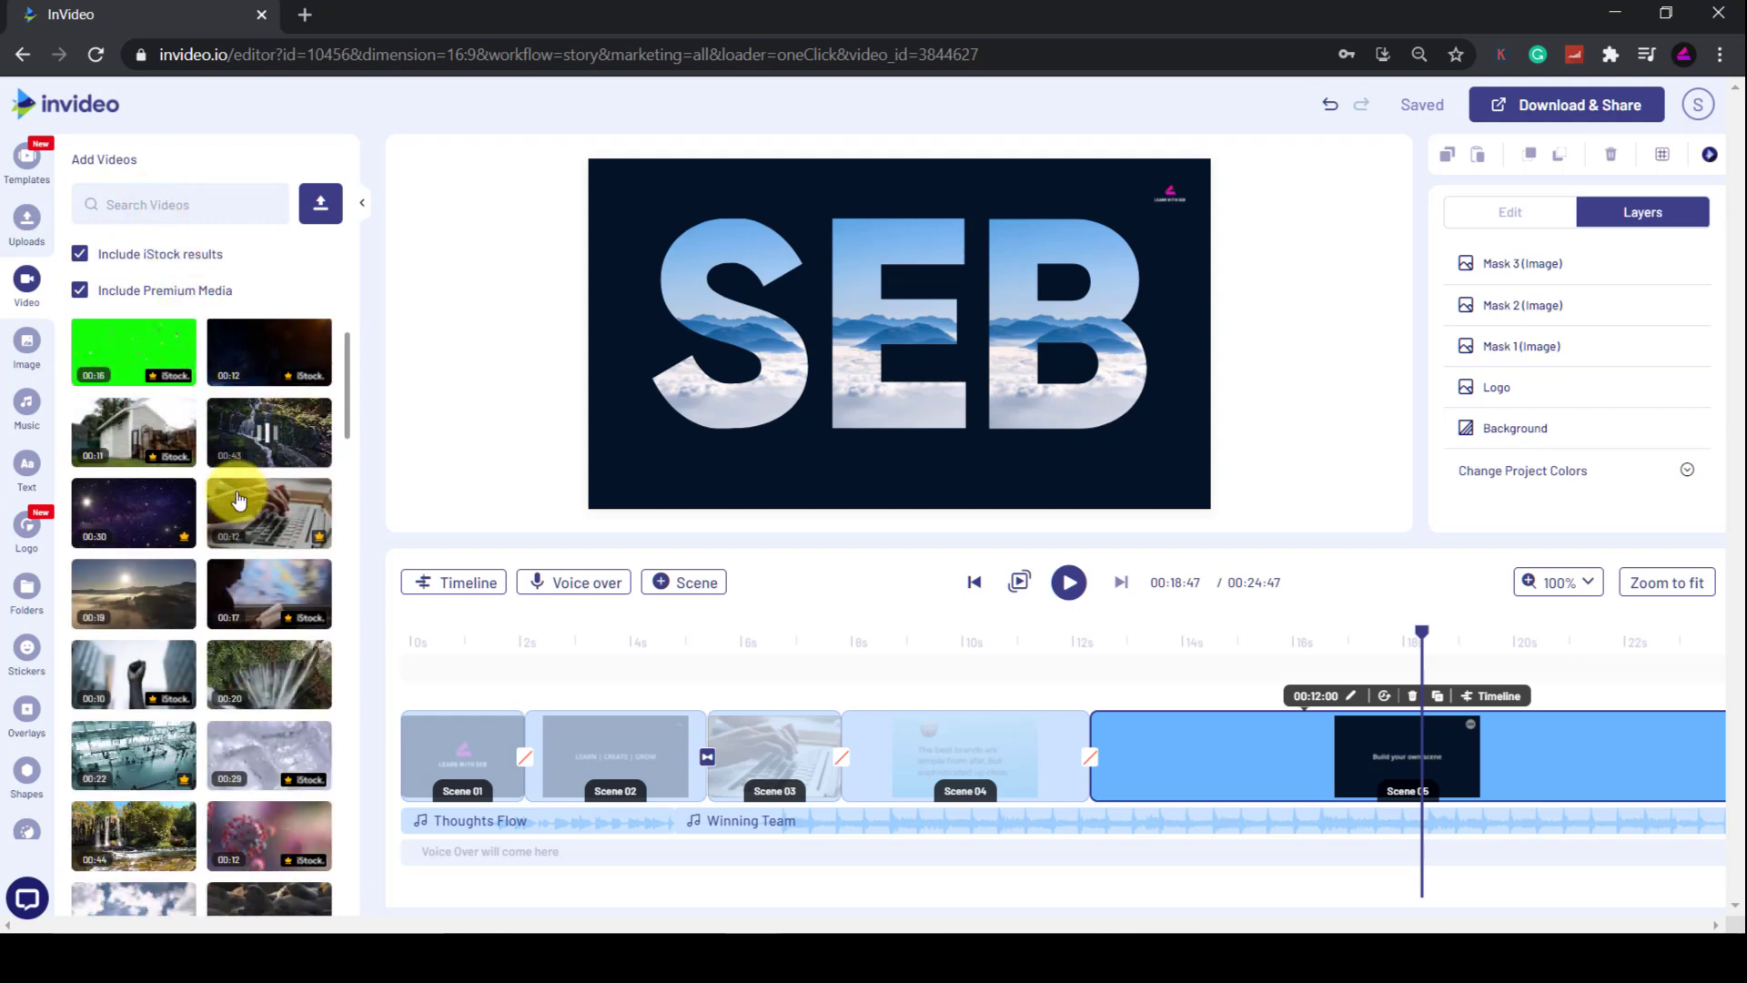
scroll(239, 500, "down", 4)
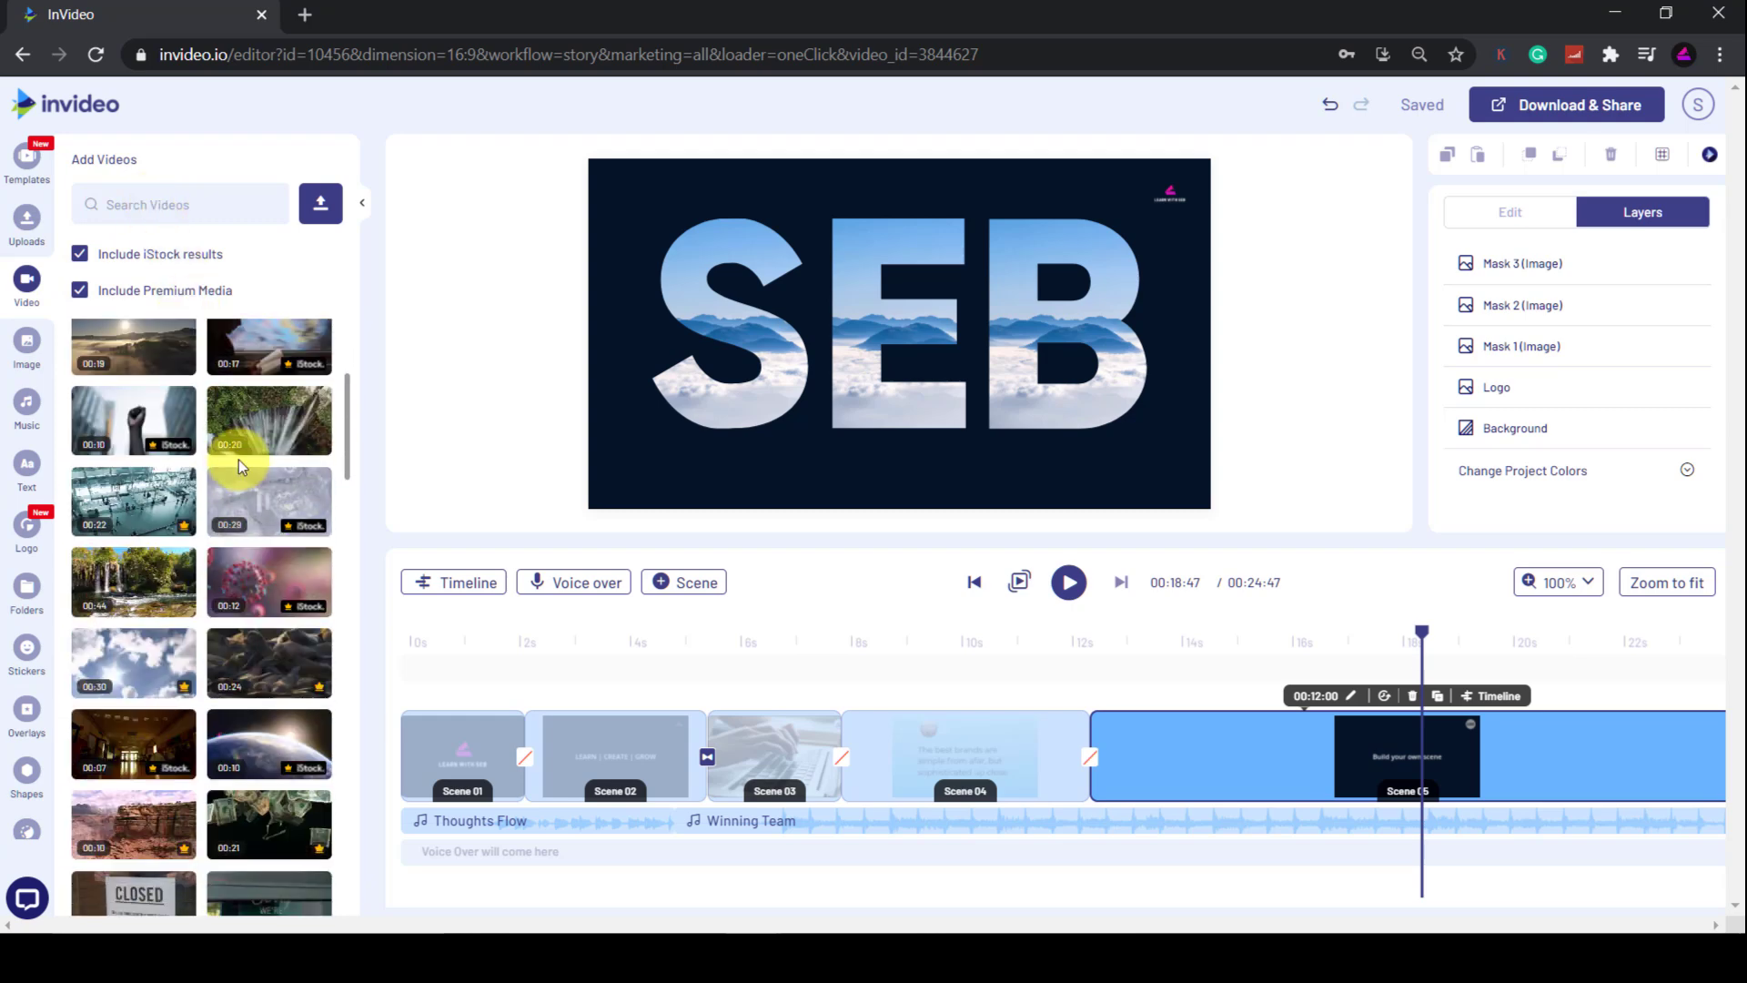
scroll(238, 464, "down", 2)
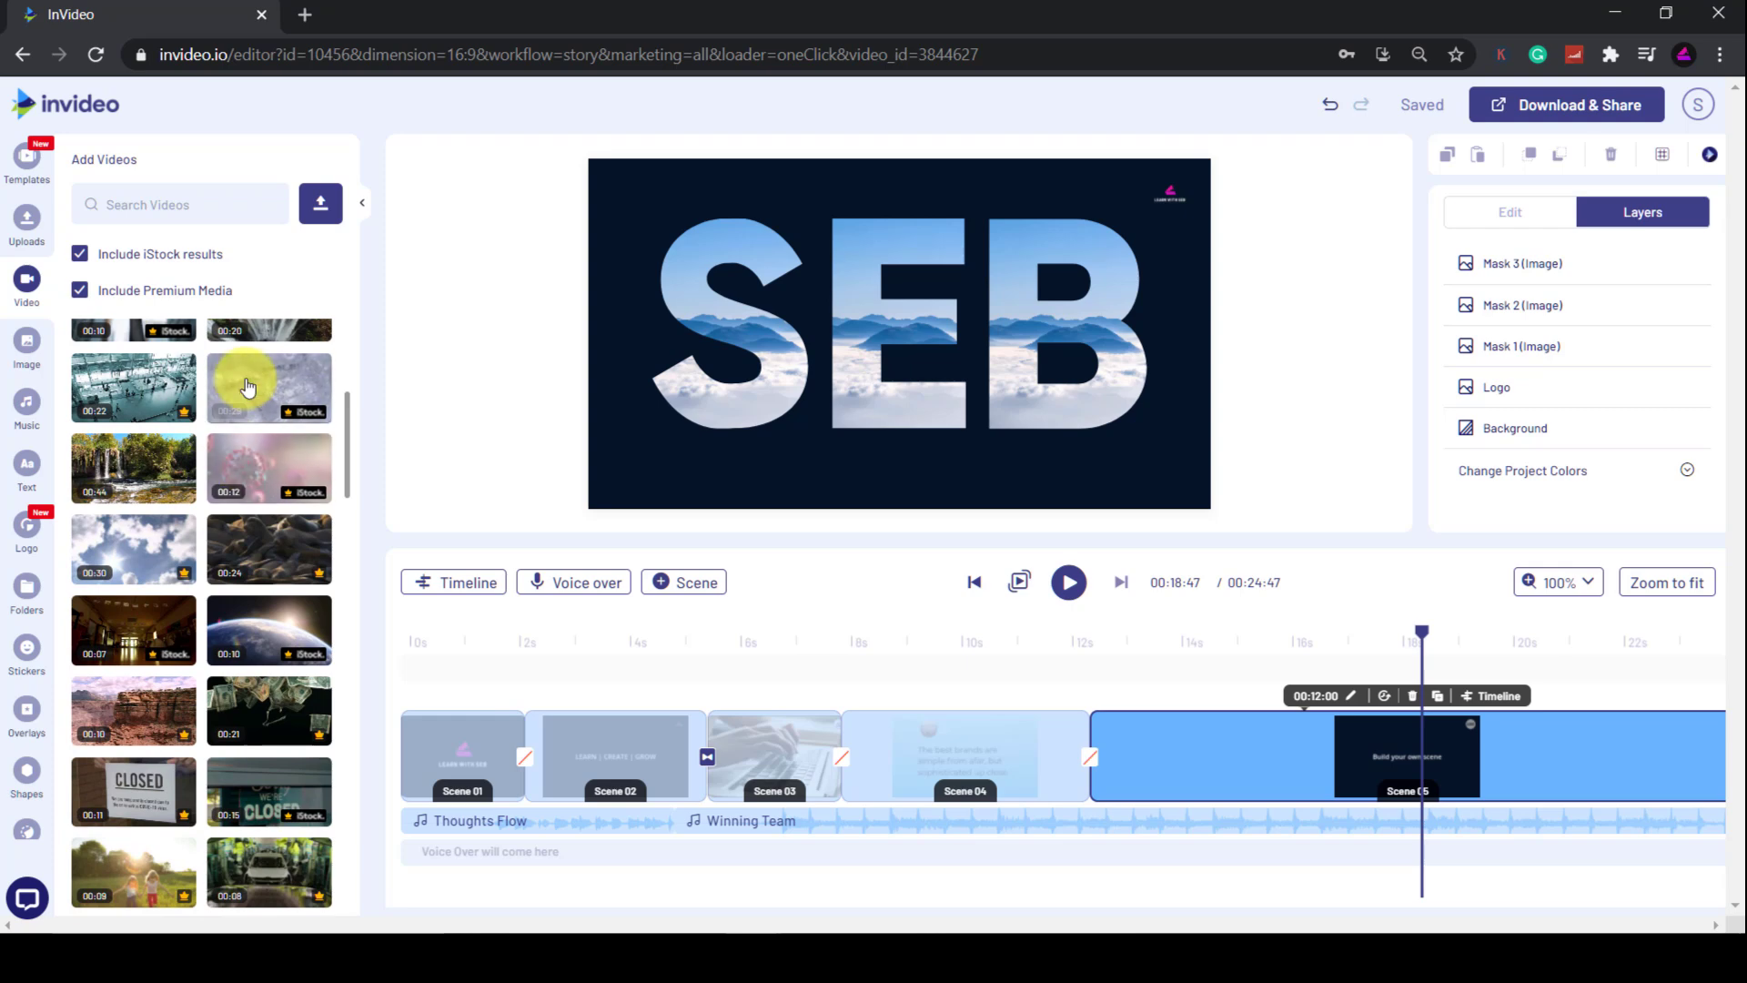
left_click_drag(130, 546, 717, 302)
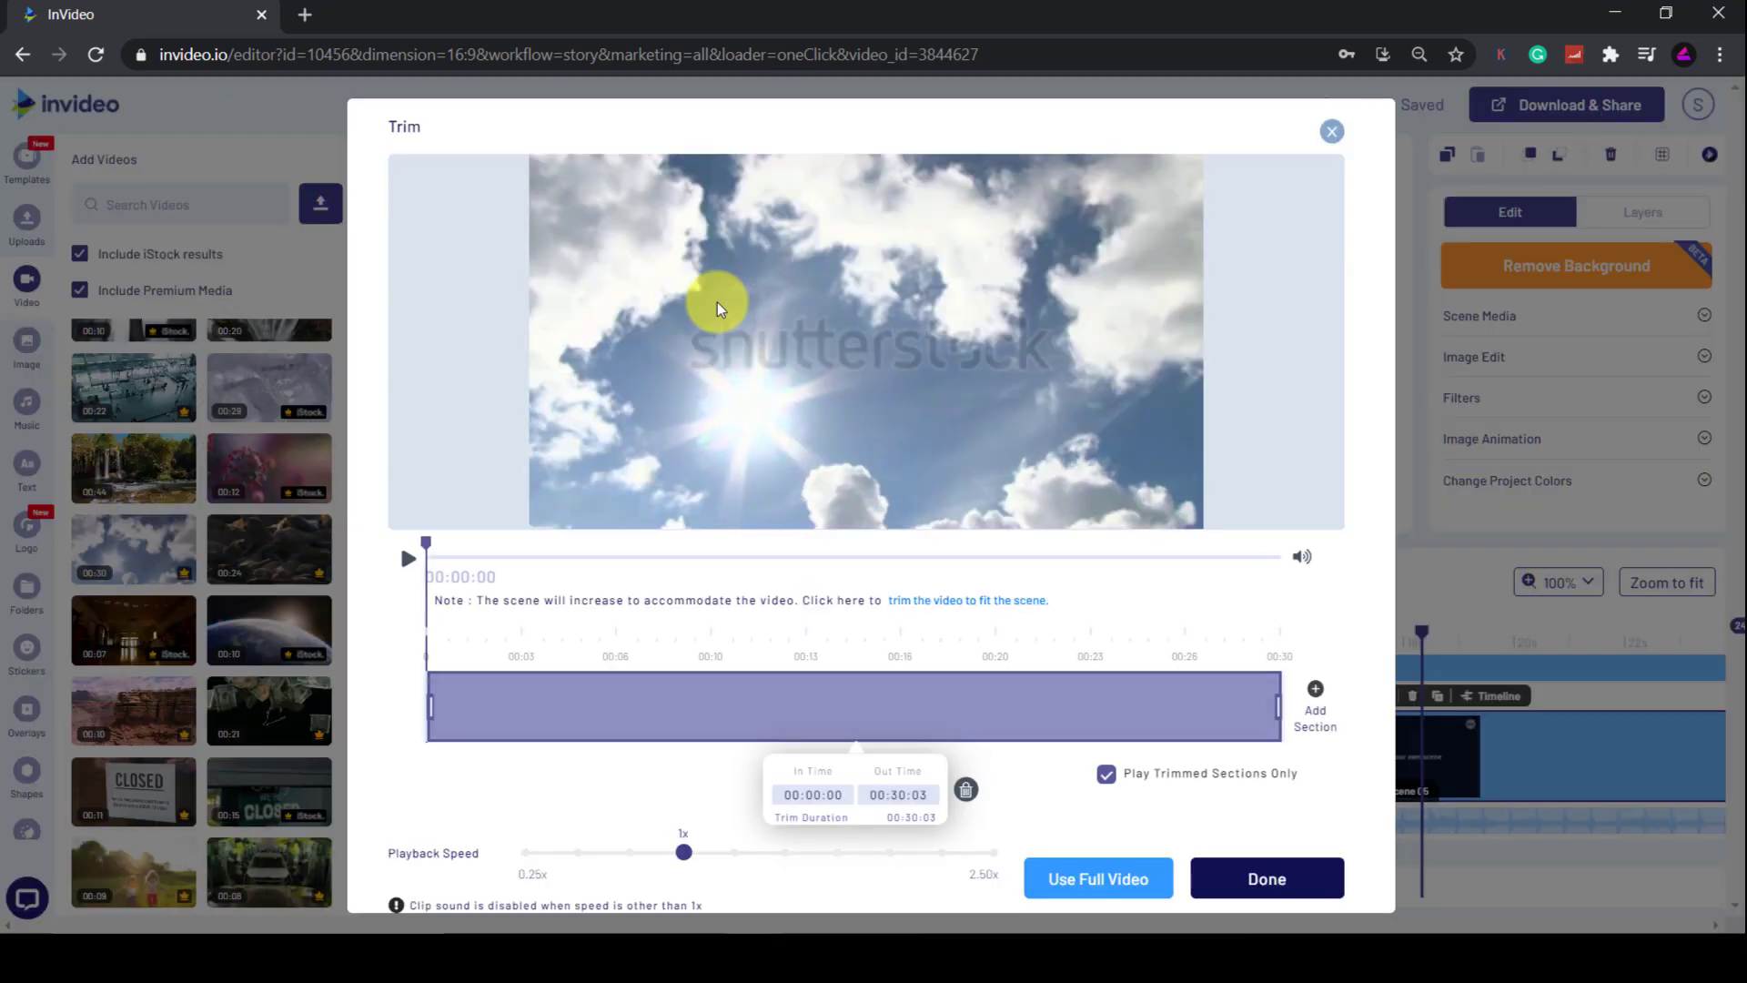
left_click_drag(1278, 710, 528, 701)
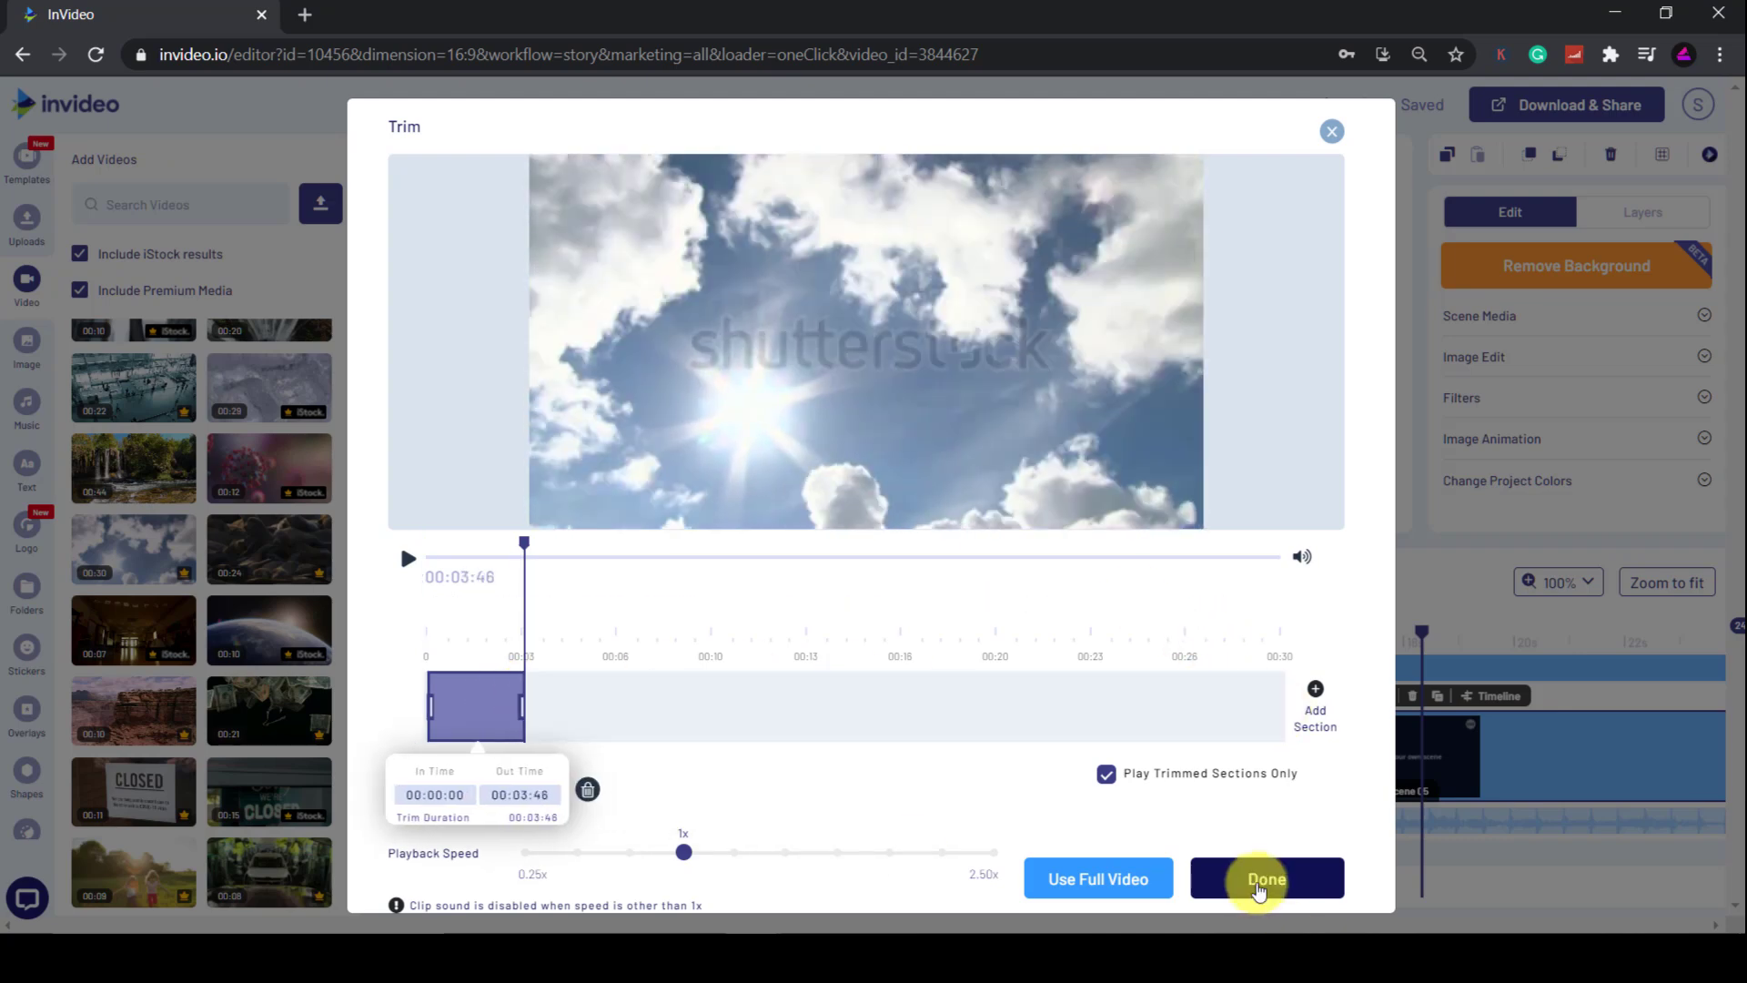
left_click(1267, 878)
Fill the E and B letter masks with the same clouds clip, trimming B's to 3.35 seconds.
left_click_drag(137, 538, 888, 325)
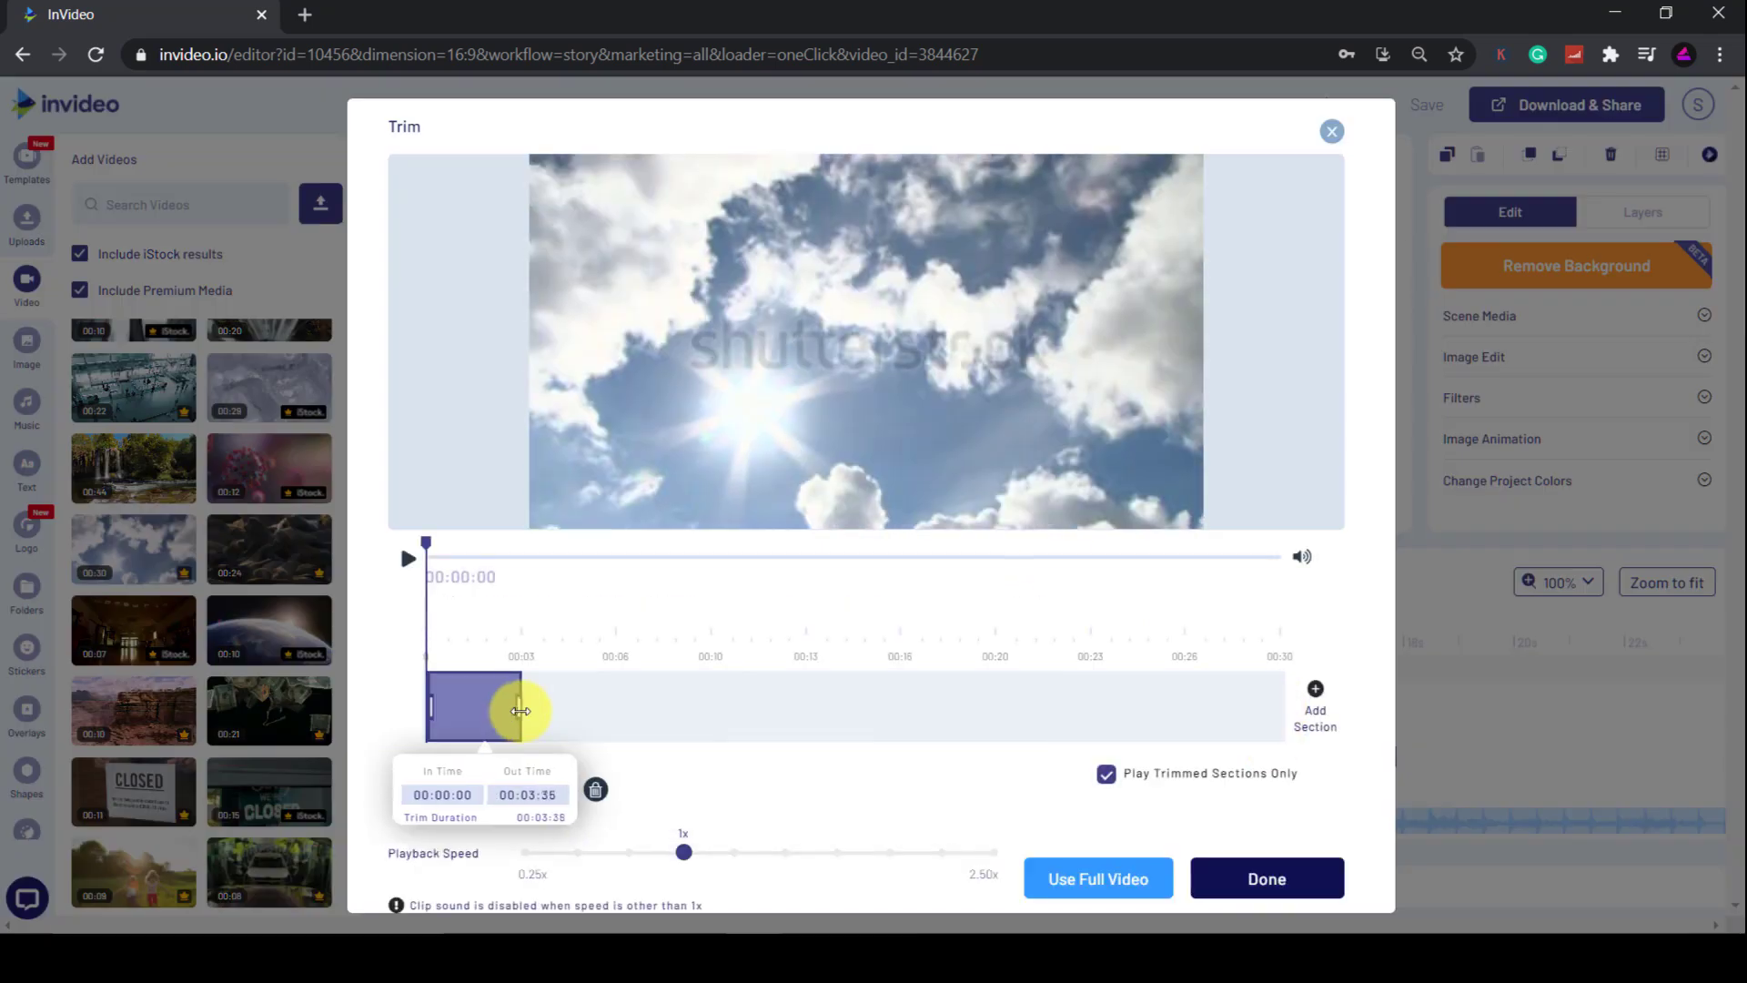
left_click(1260, 875)
left_click_drag(136, 546, 1092, 314)
left_click_drag(1279, 710, 521, 711)
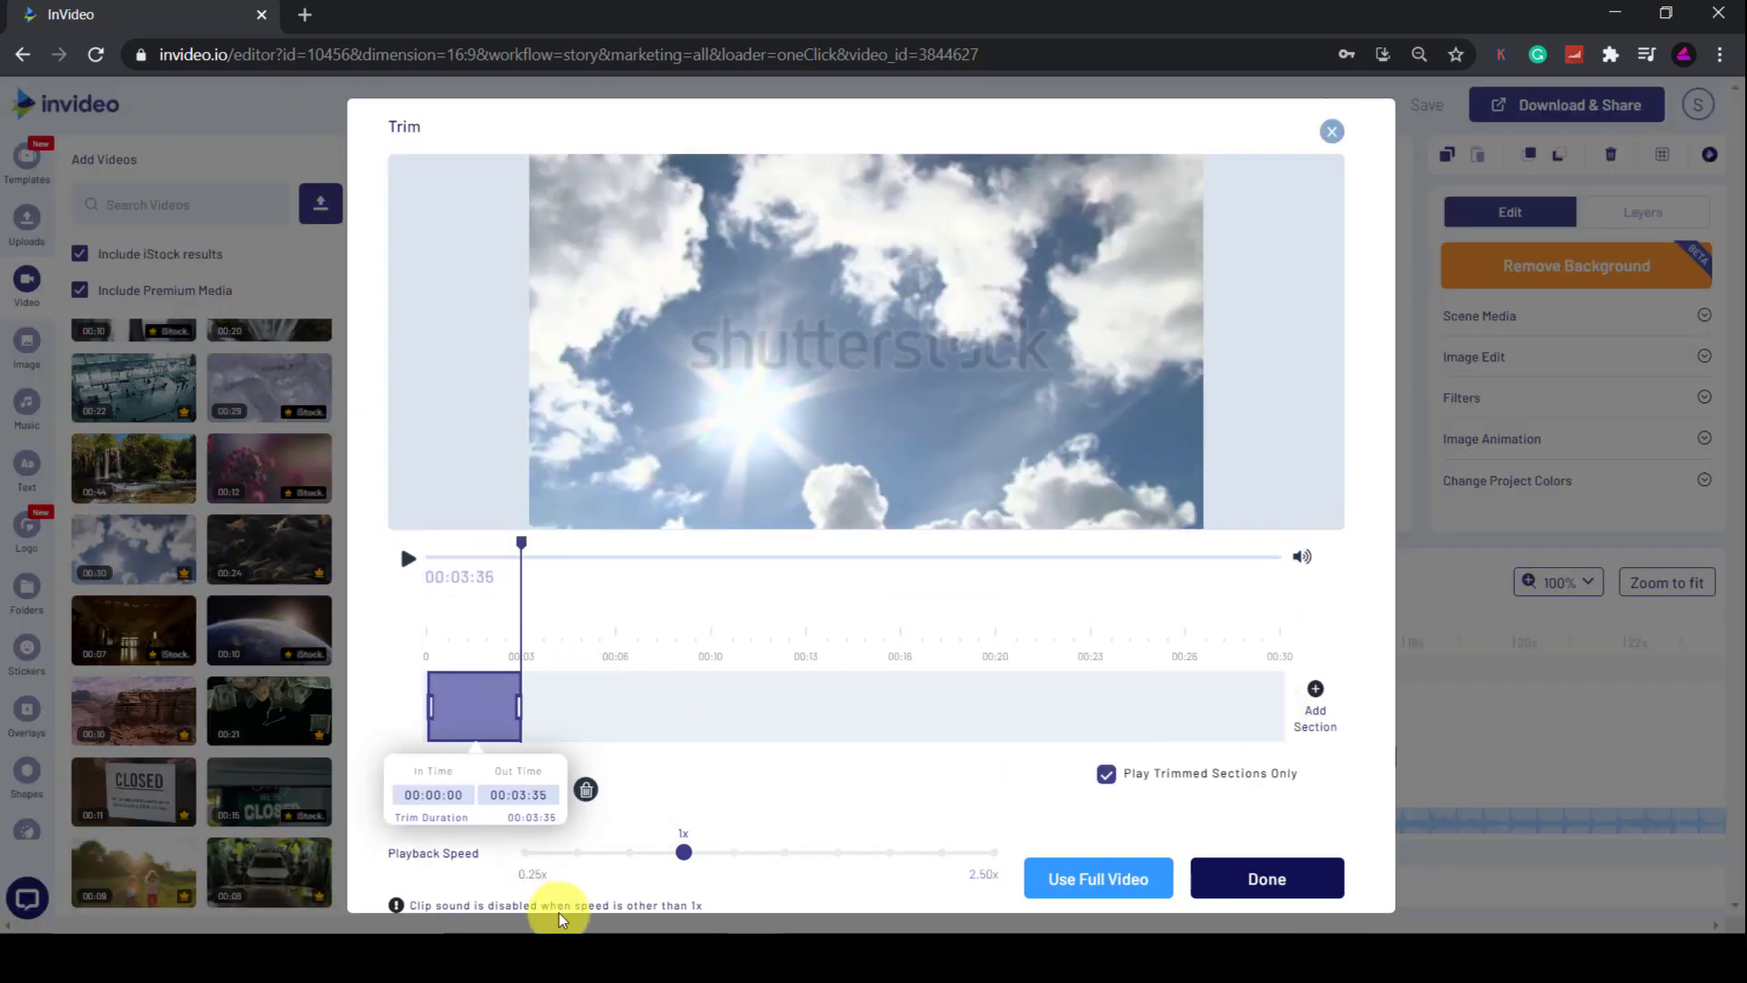
left_click(1247, 882)
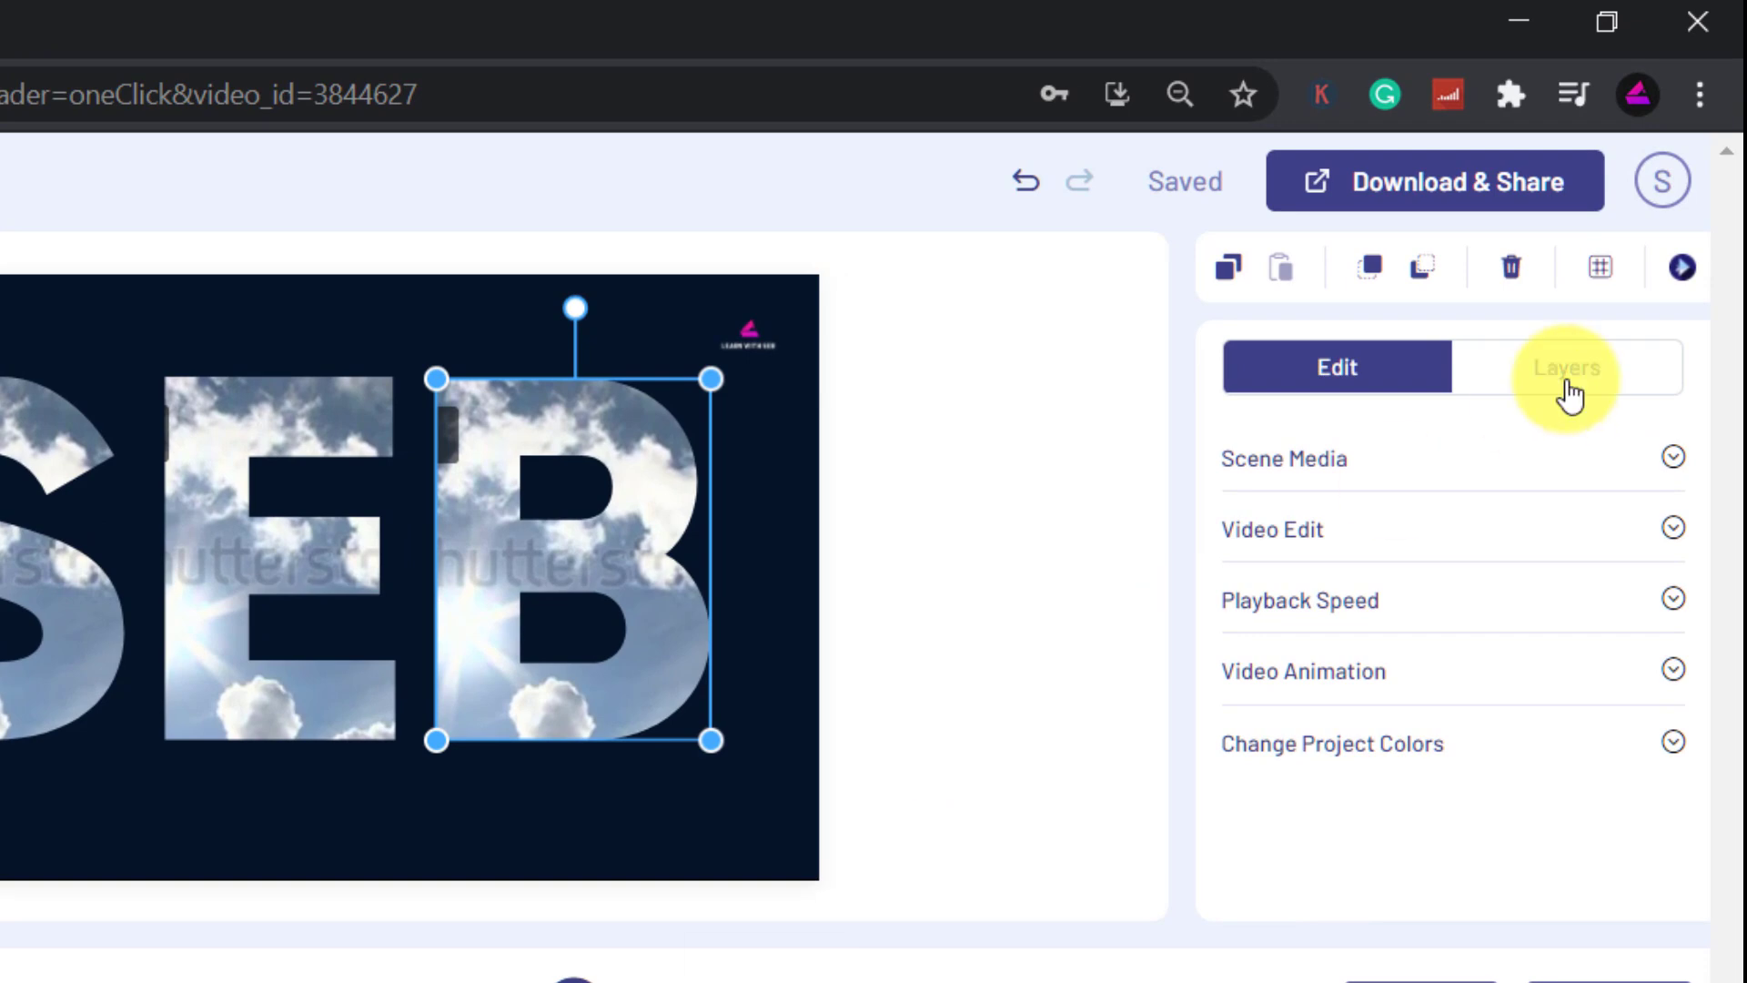
Use Edit Mask to shift the cloud video left behind the B letter.
left_click(1471, 452)
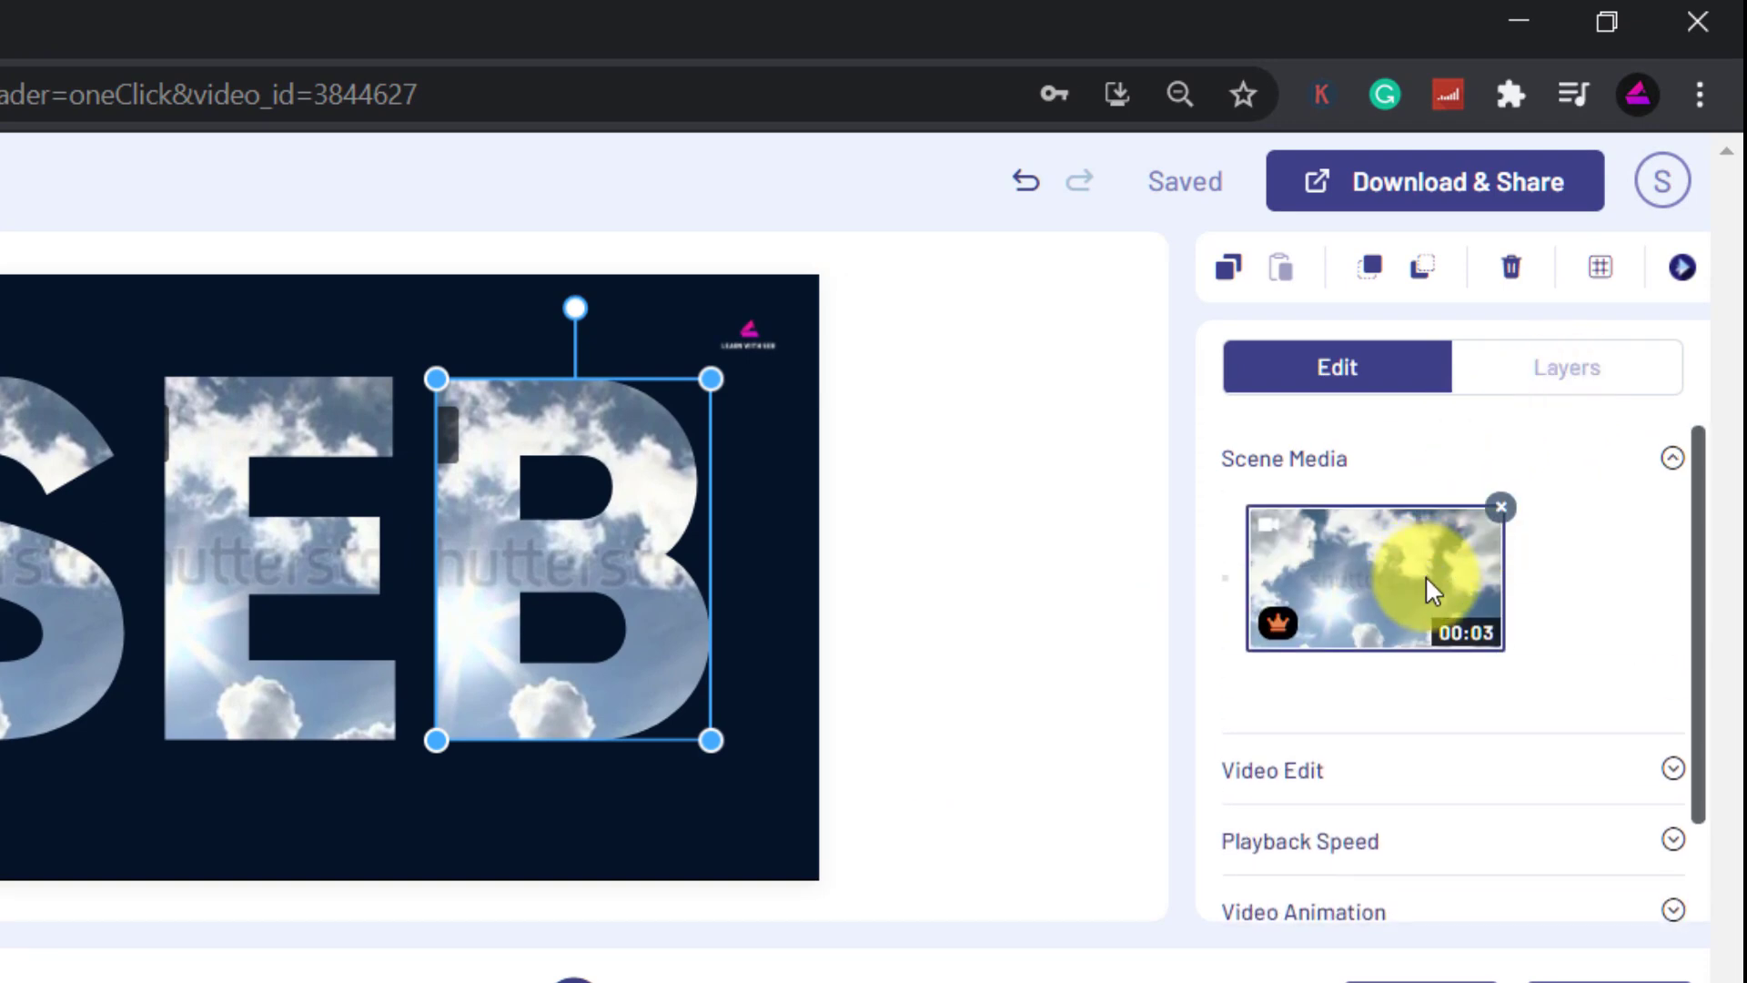
left_click(1359, 772)
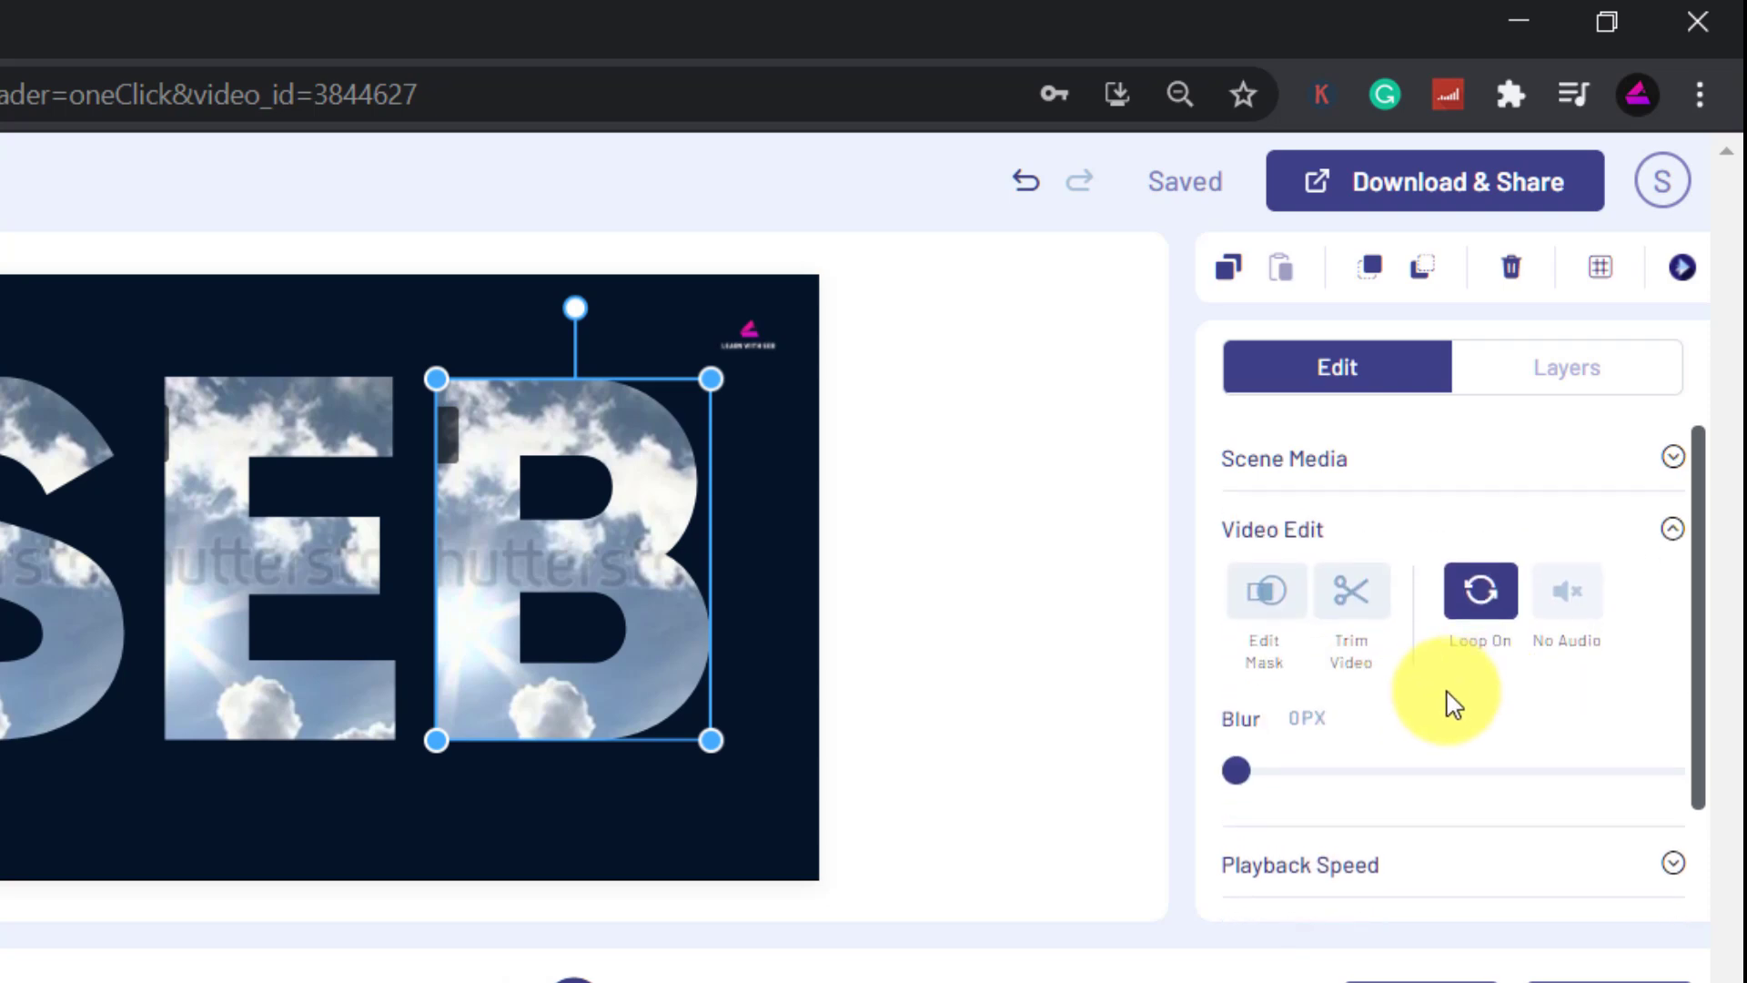
scroll(1451, 701, "down", 1)
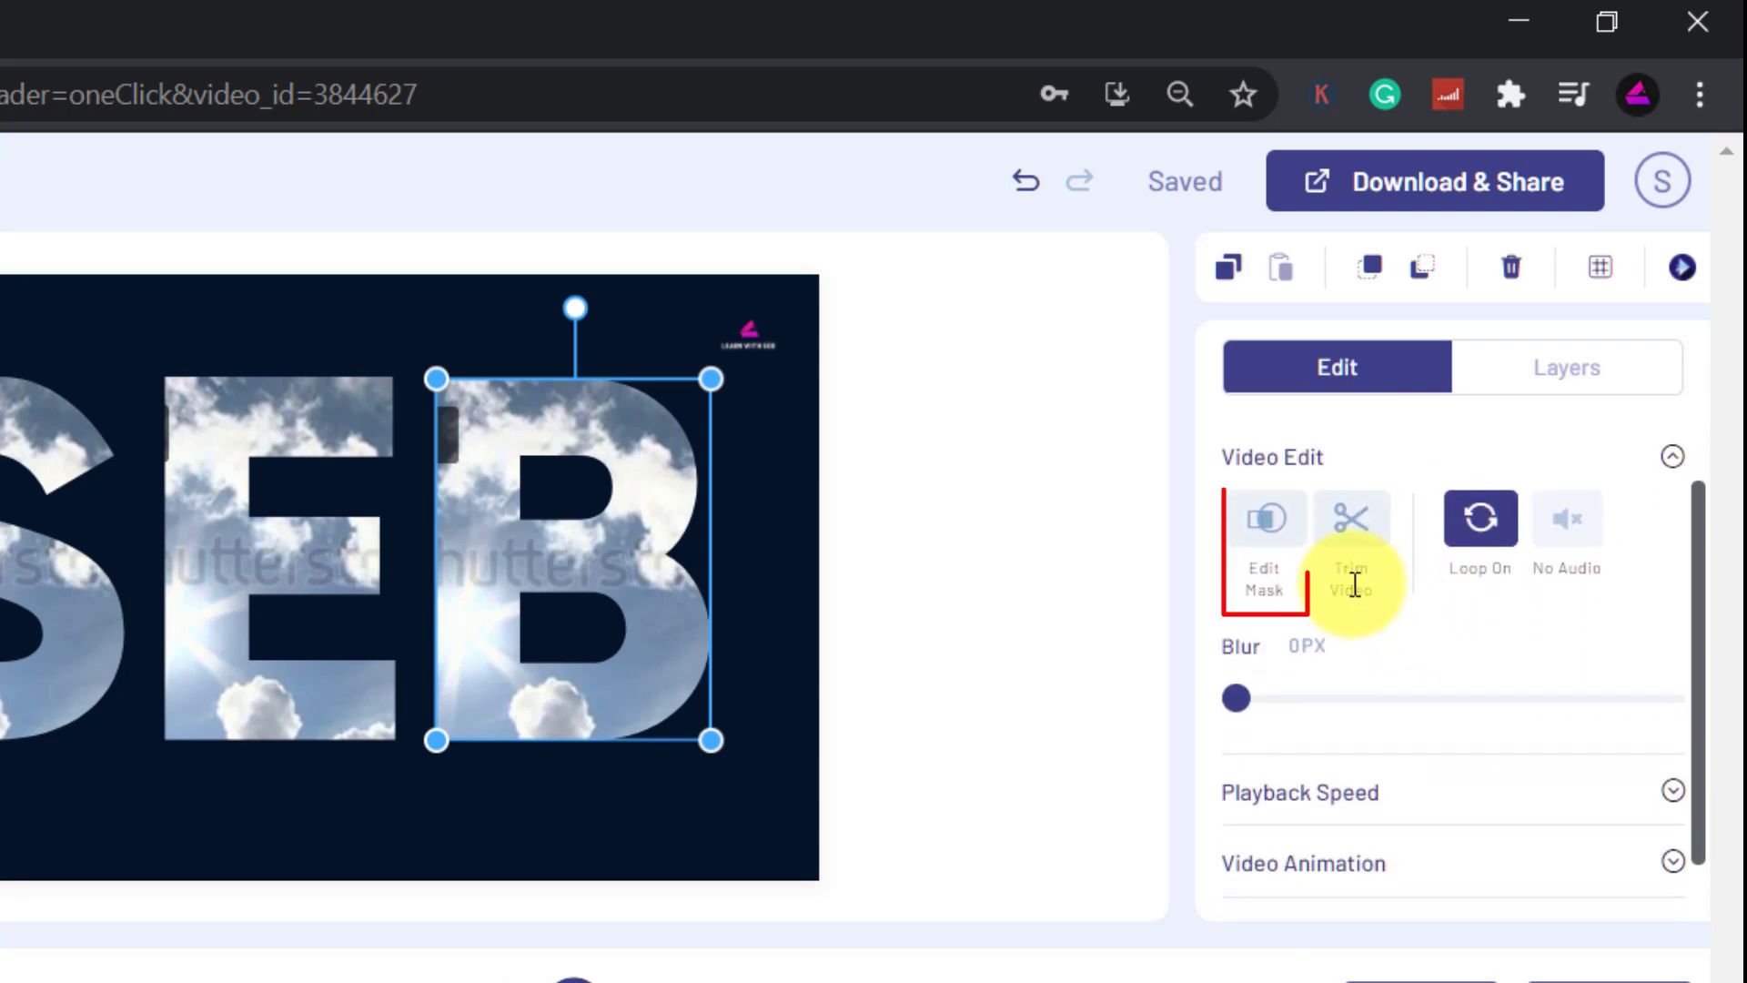
left_click(1269, 528)
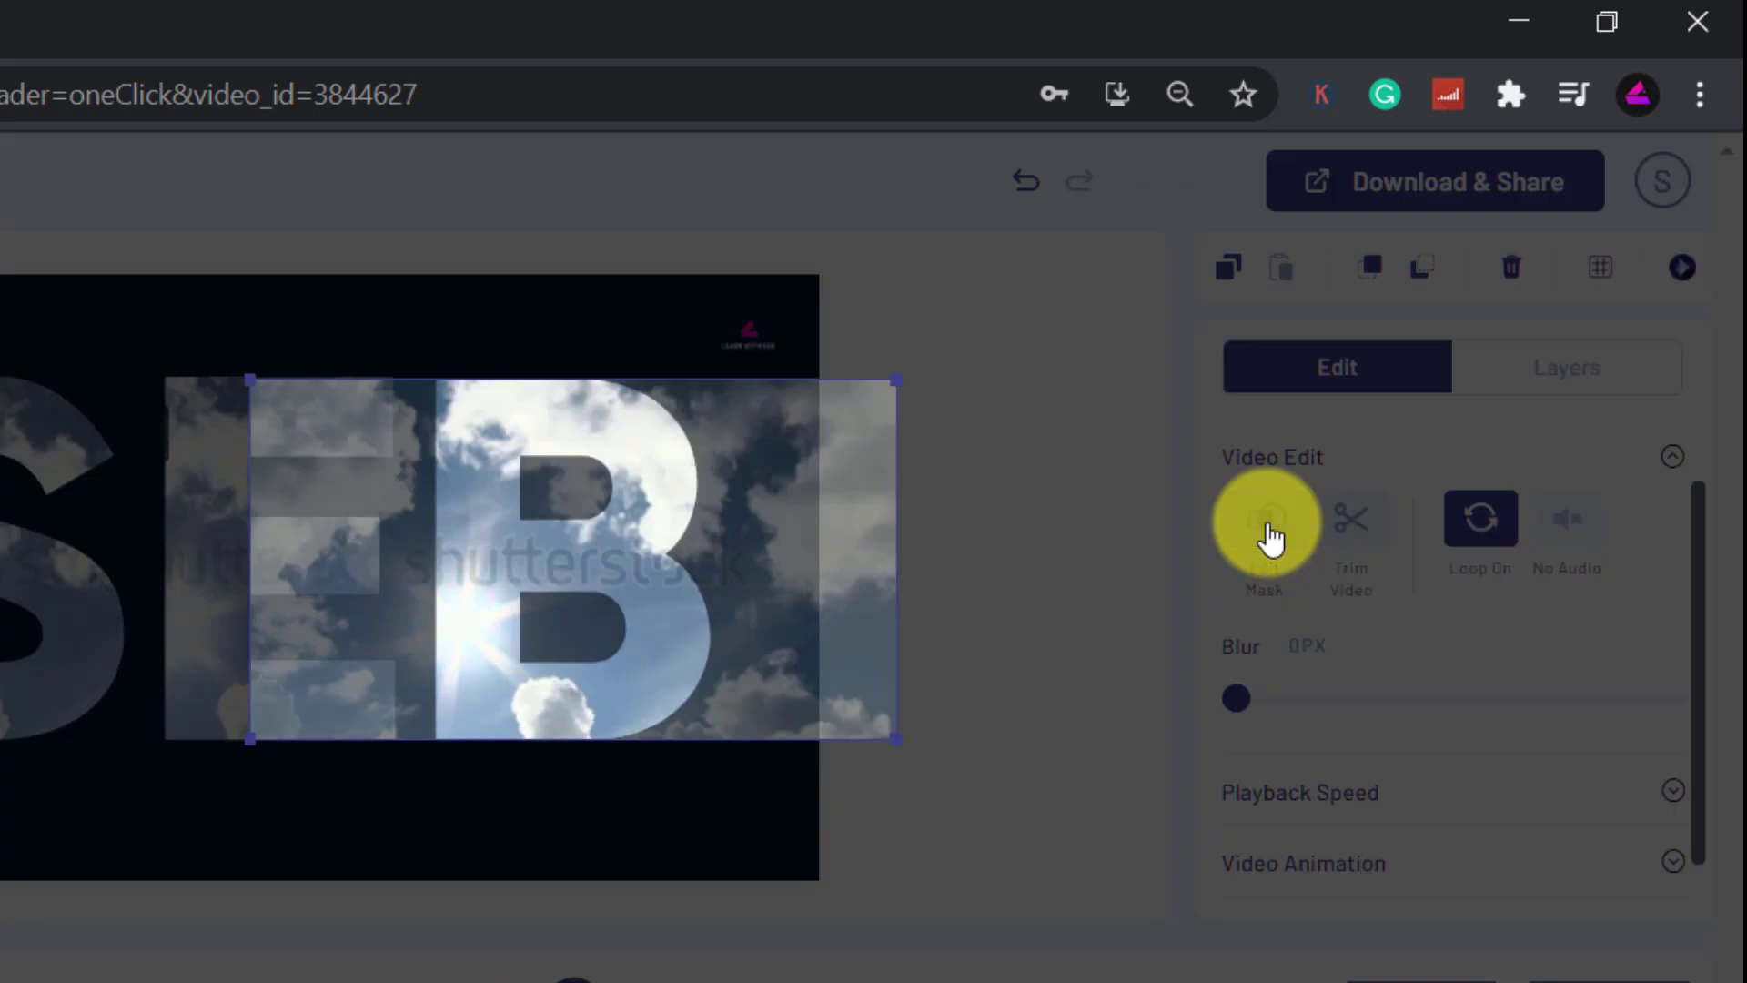
left_click_drag(821, 582, 599, 596)
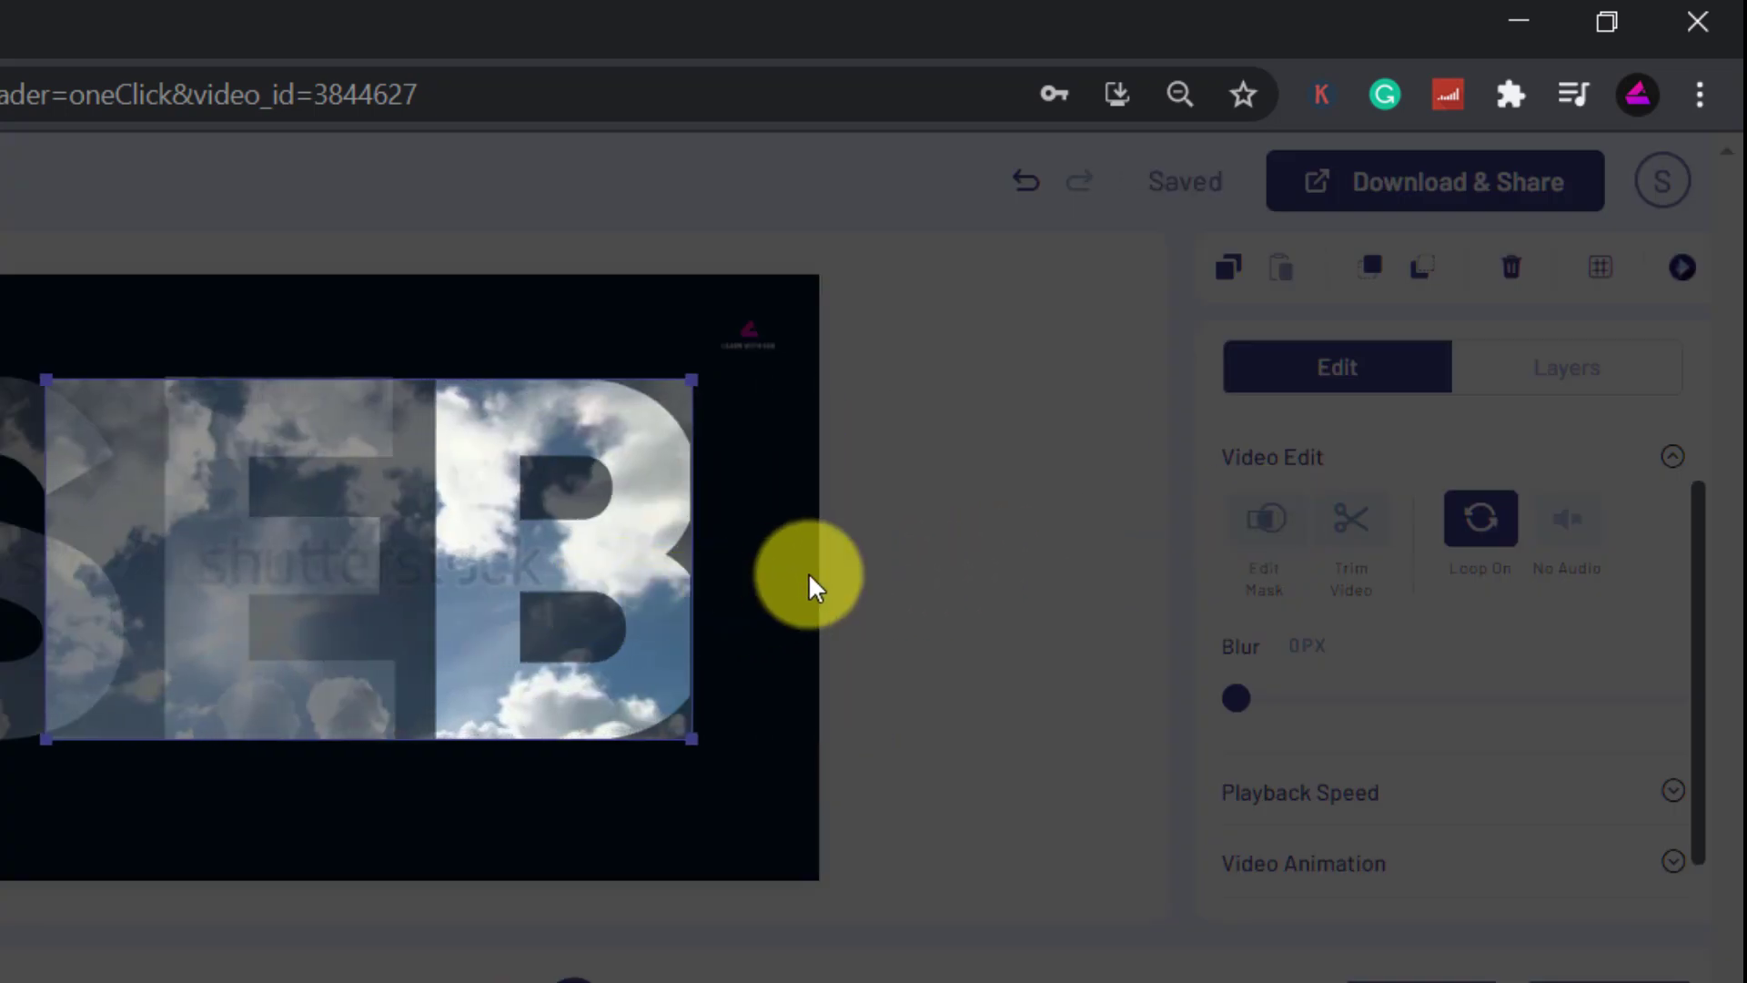
left_click(992, 601)
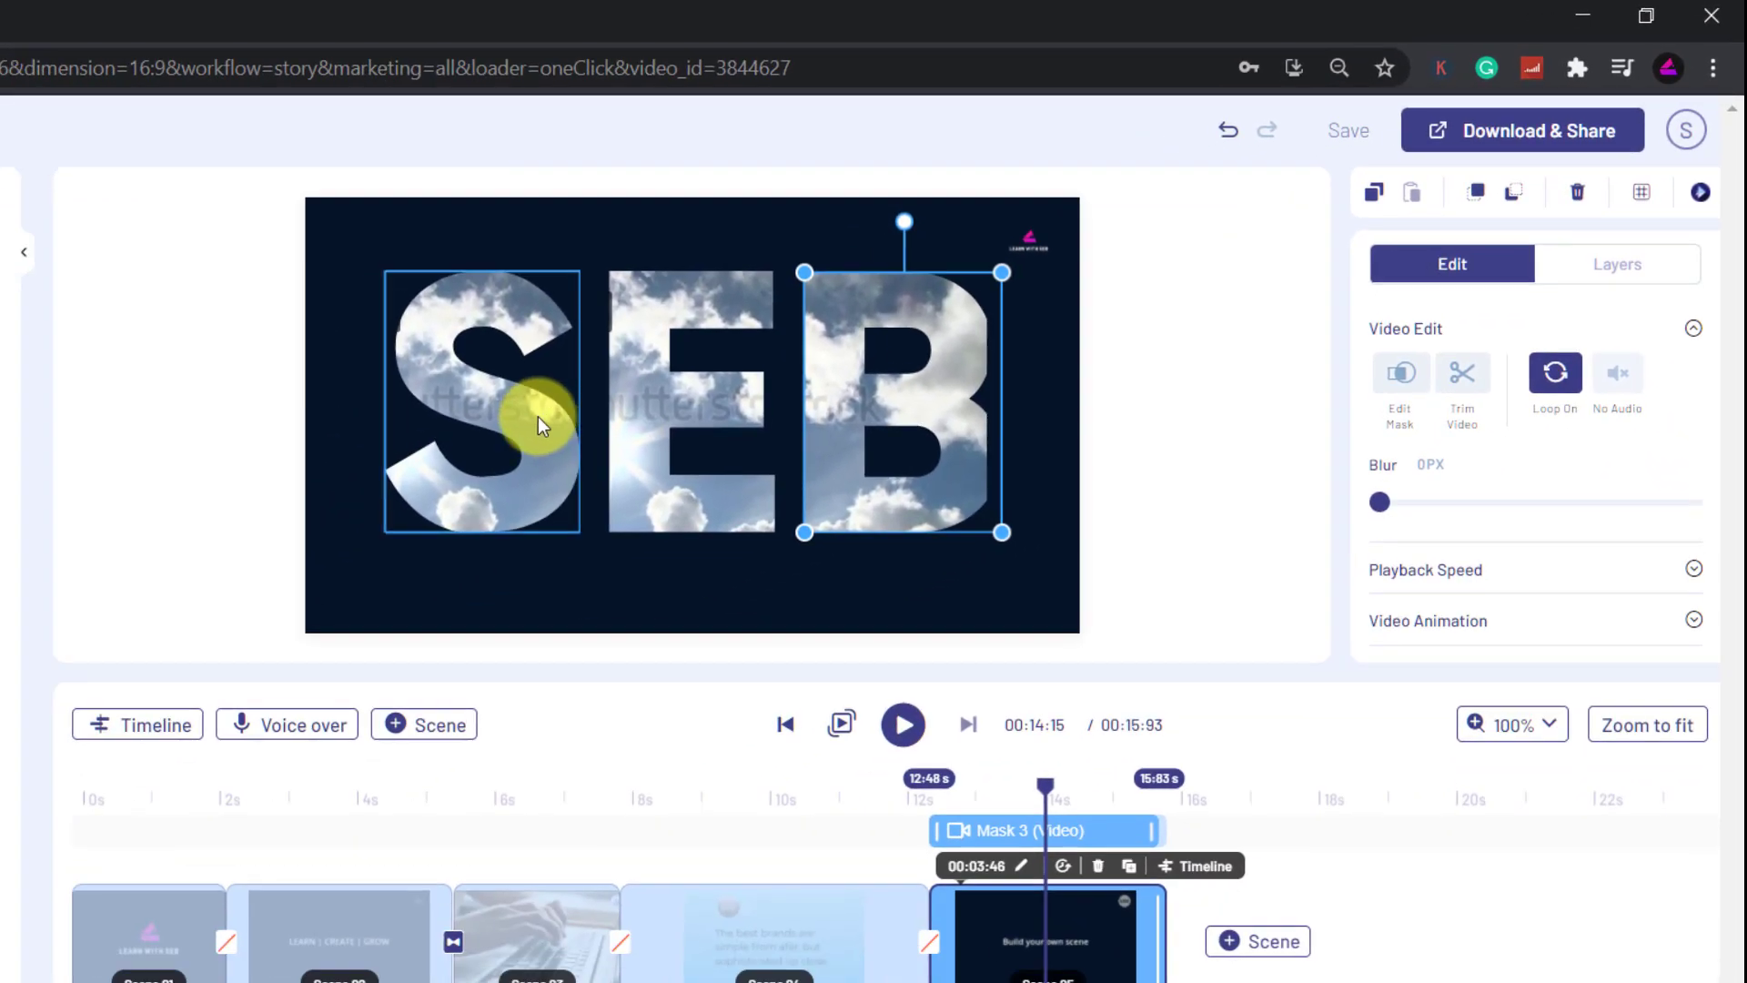
Reframe the cloud footage inside the S and E letters, moving it right across them.
left_click(256, 515)
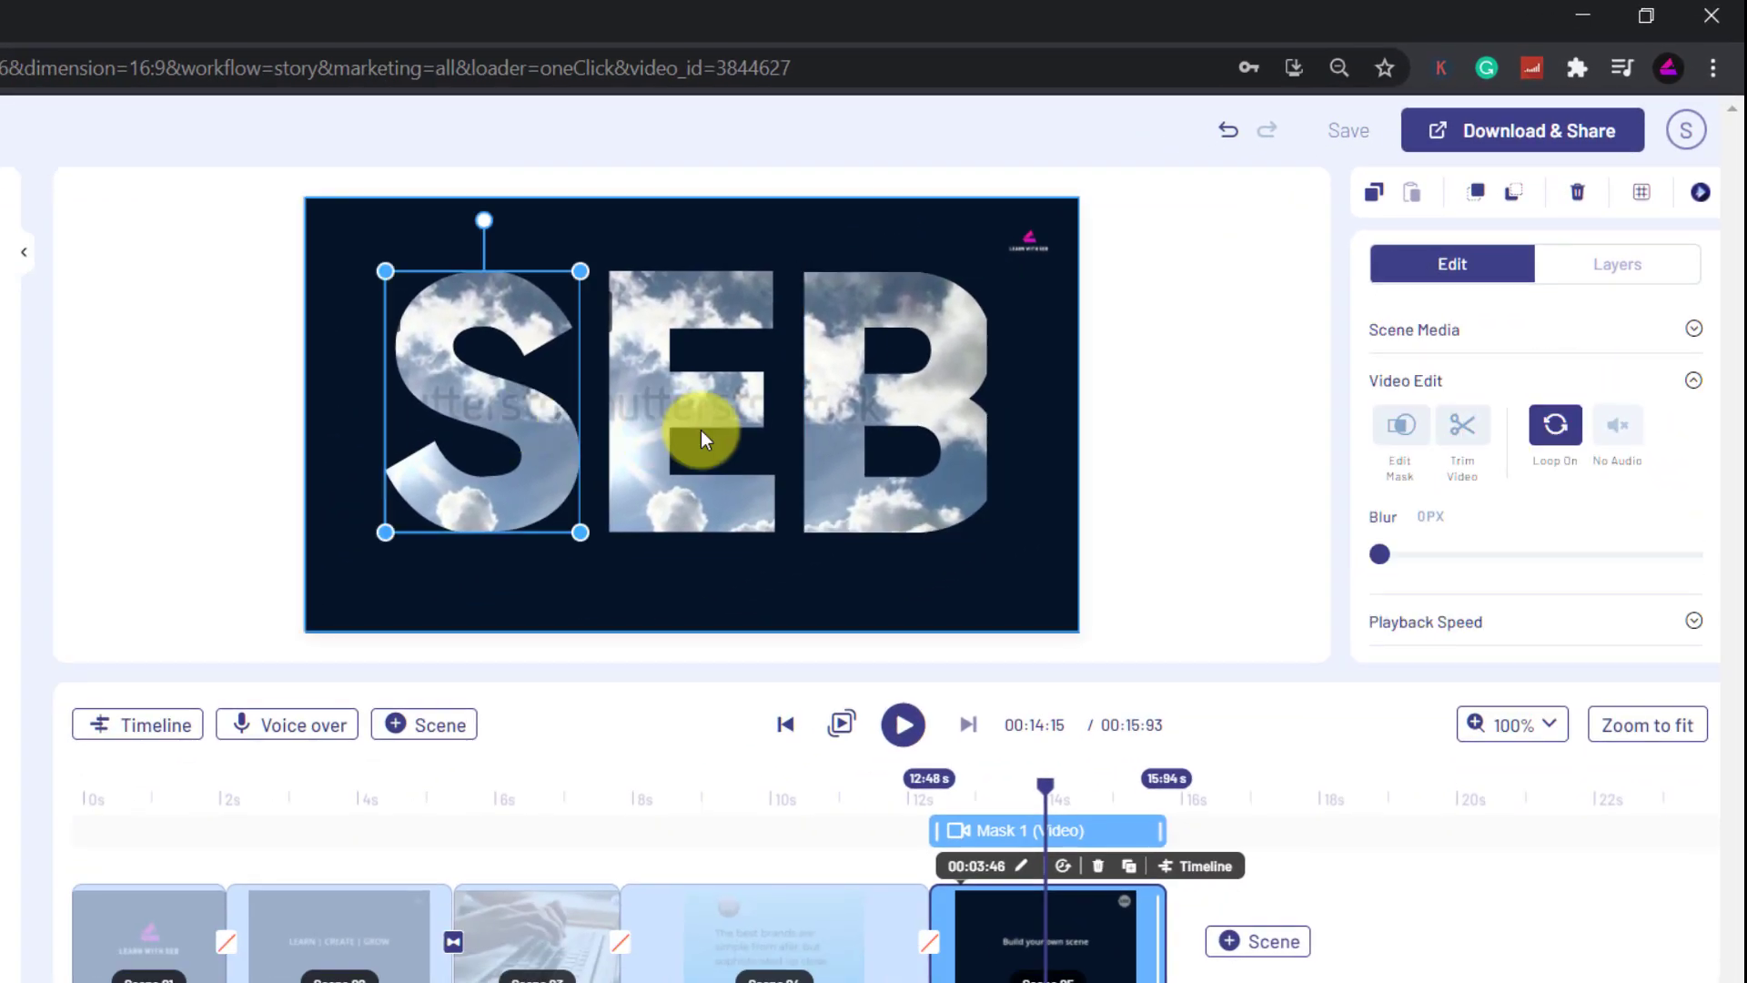
left_click(1380, 437)
left_click_drag(507, 440, 741, 440)
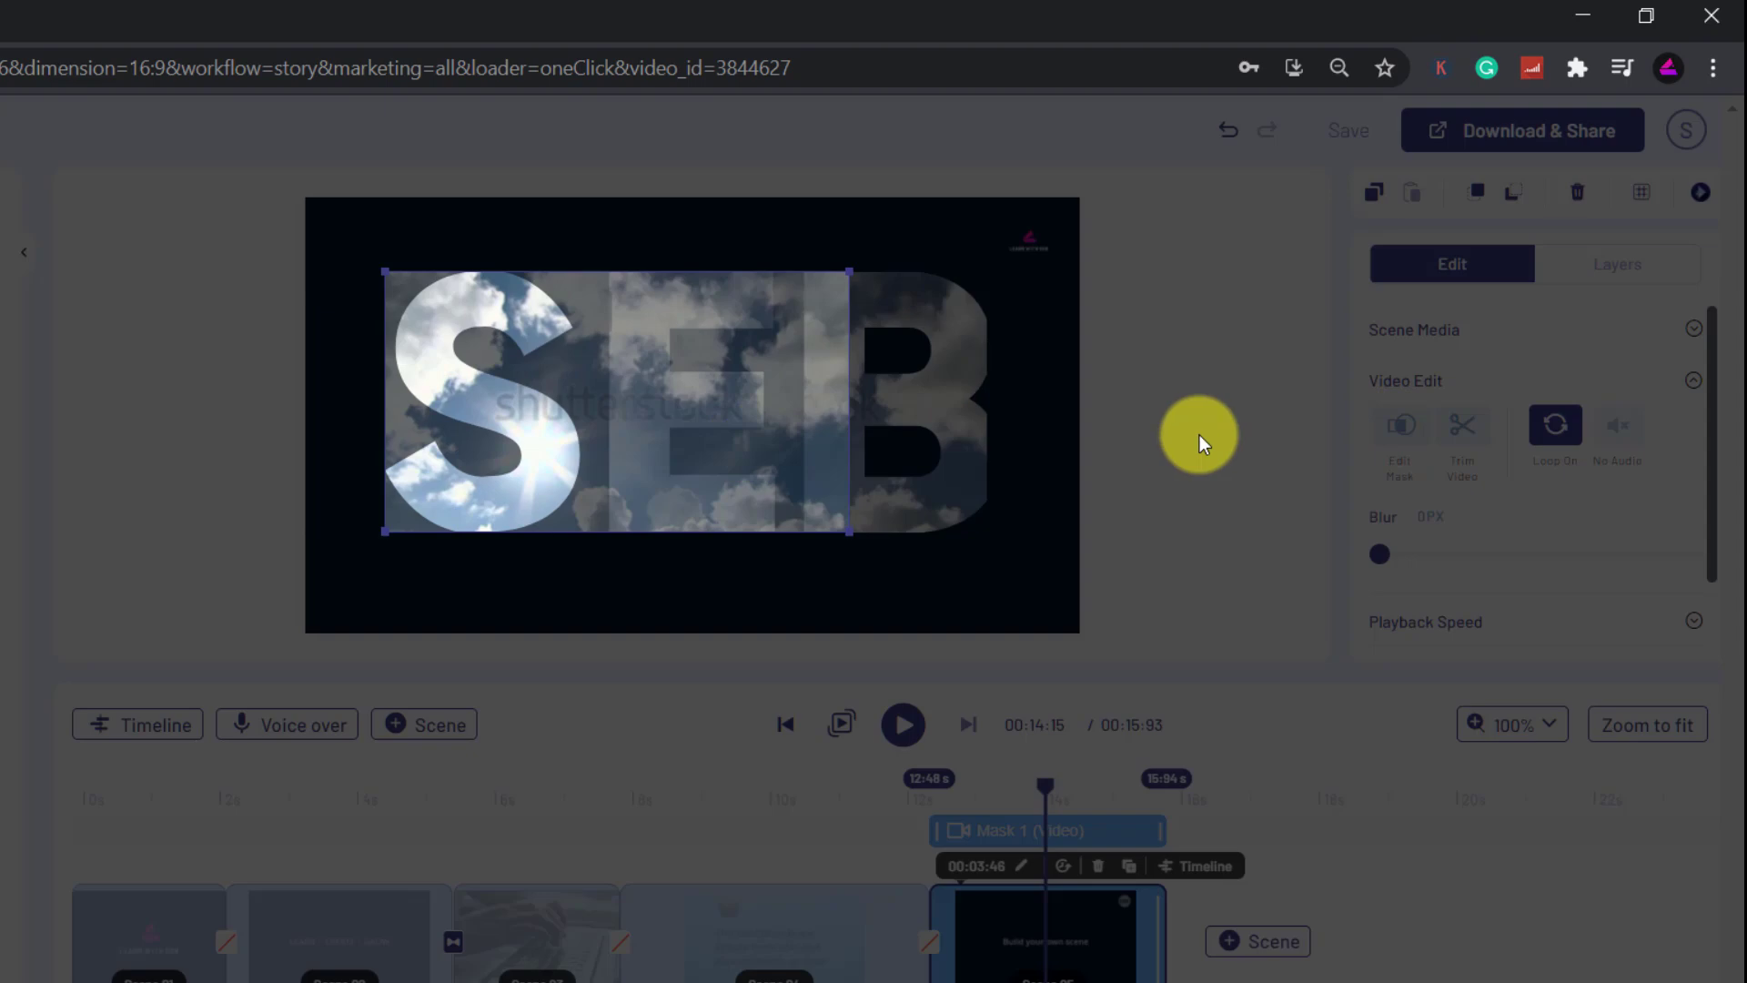
left_click(1199, 435)
left_click(657, 418)
double_click(631, 390)
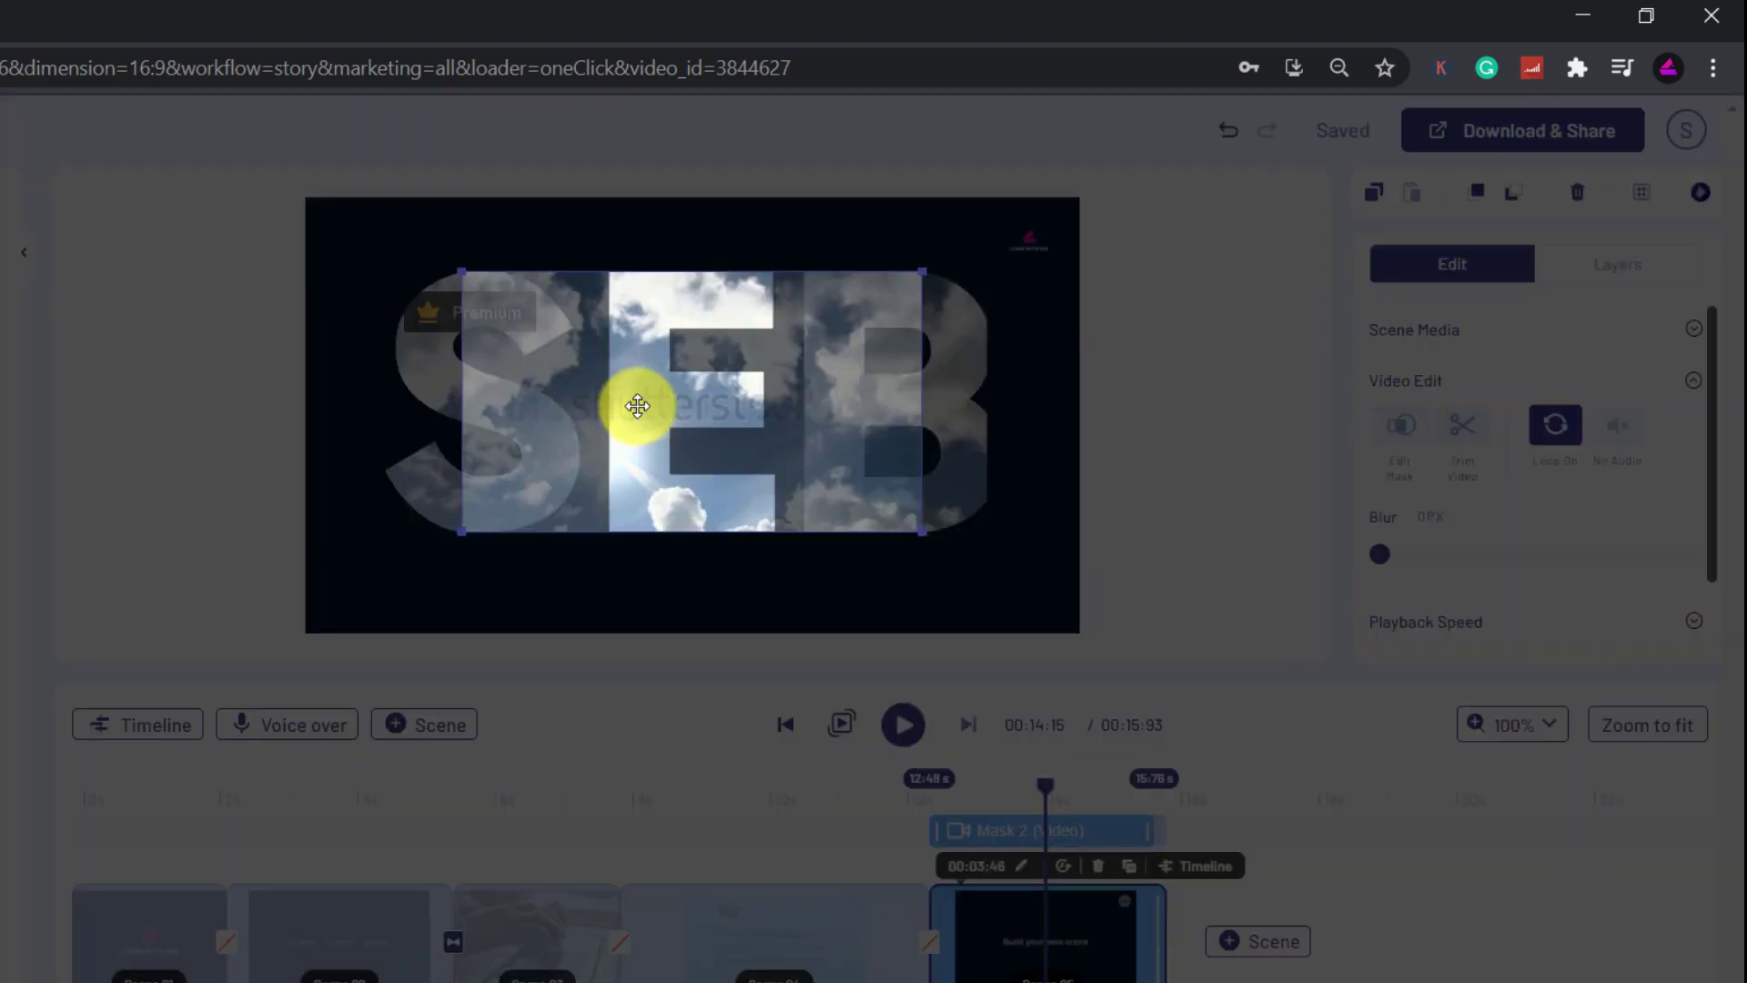
left_click(1189, 370)
Preview the project from scene 4, then export it at 1080p through Download & Share.
left_click(904, 833)
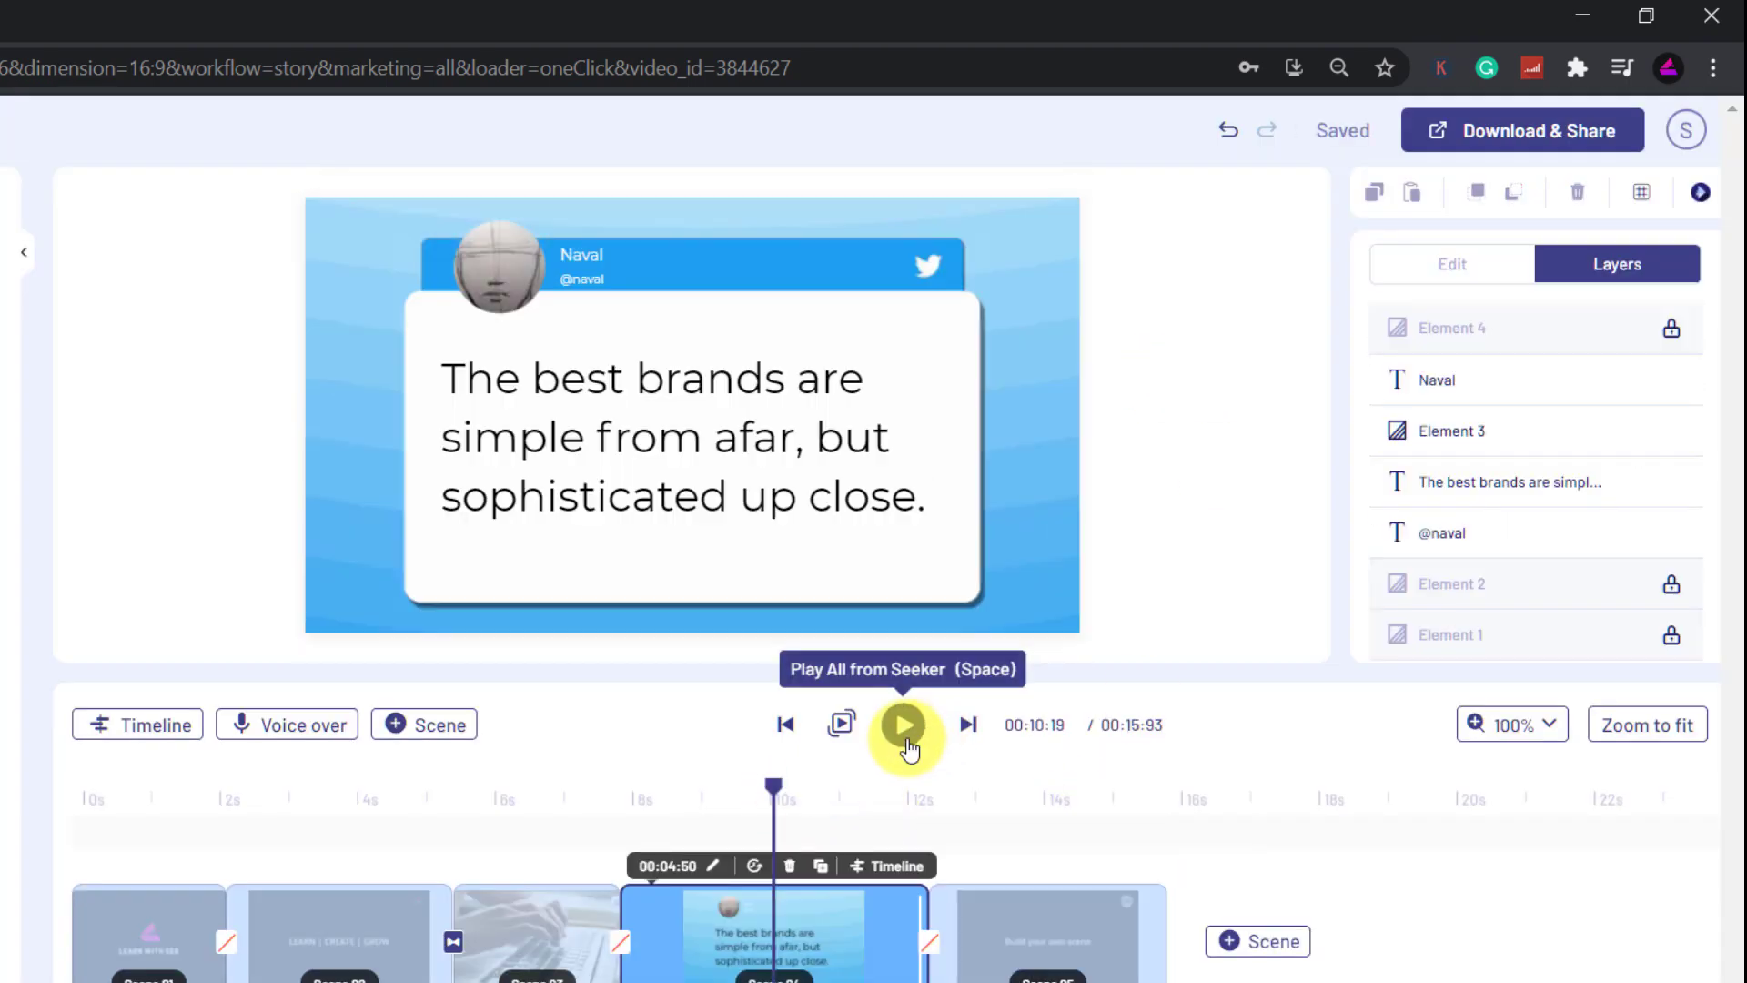
left_click(904, 725)
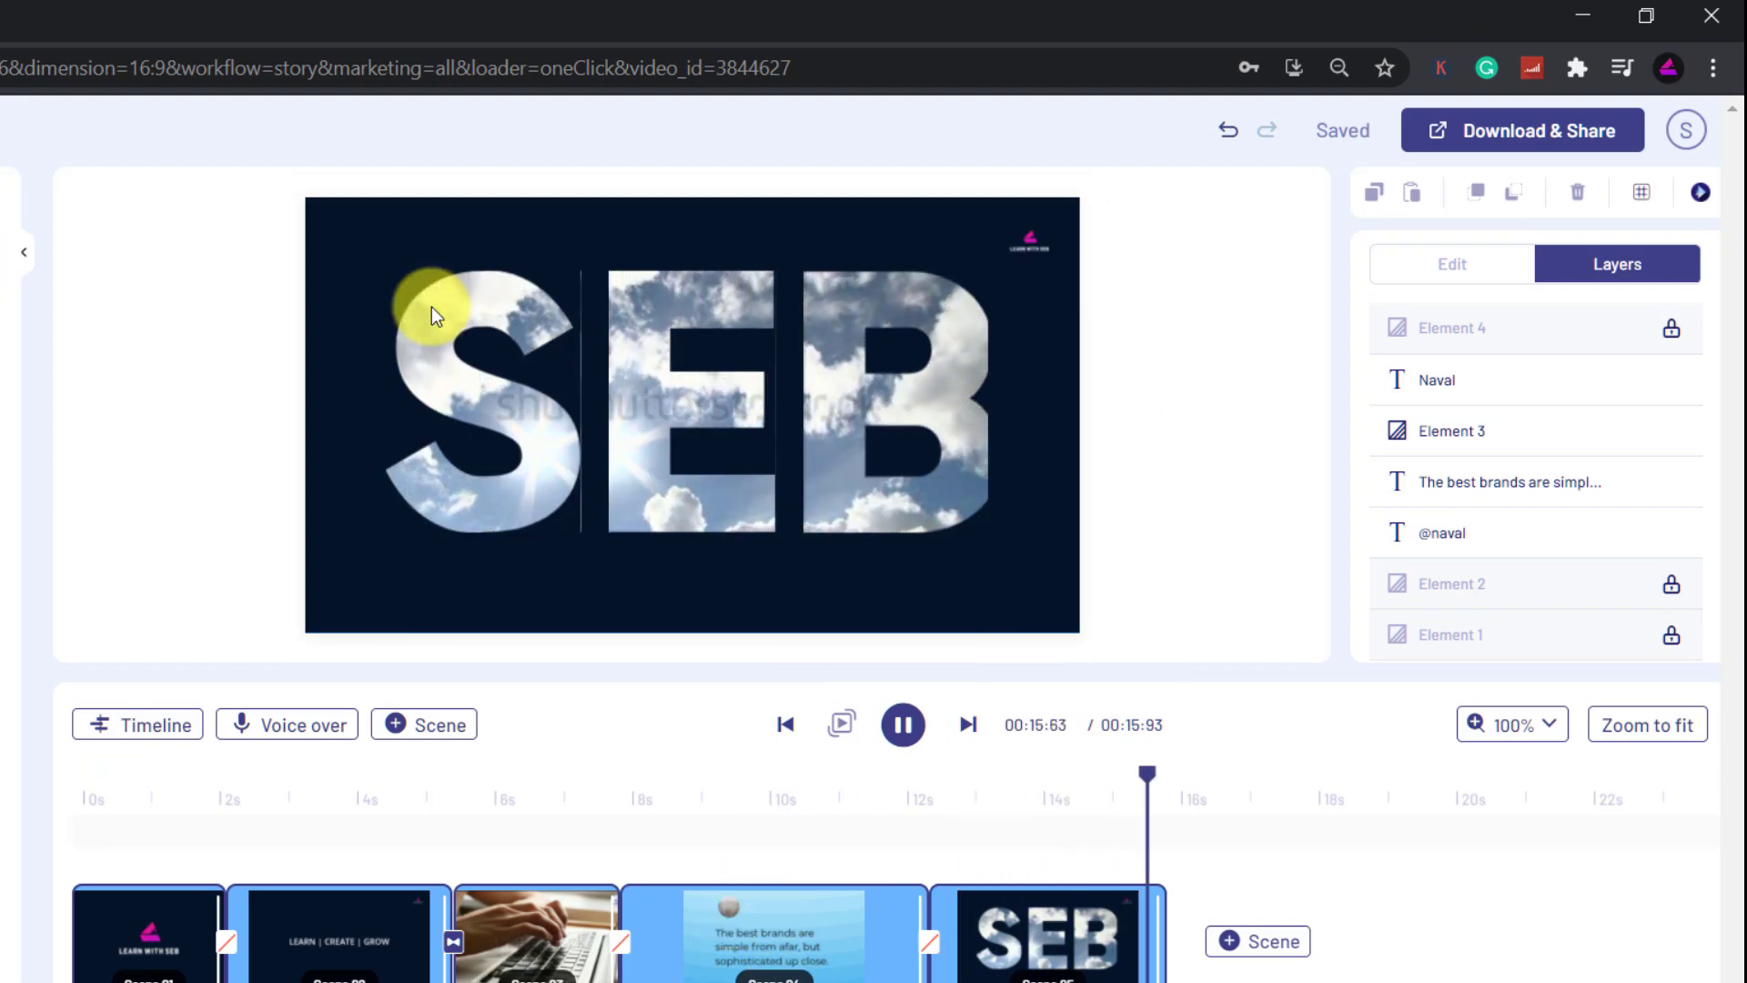
left_click(1259, 941)
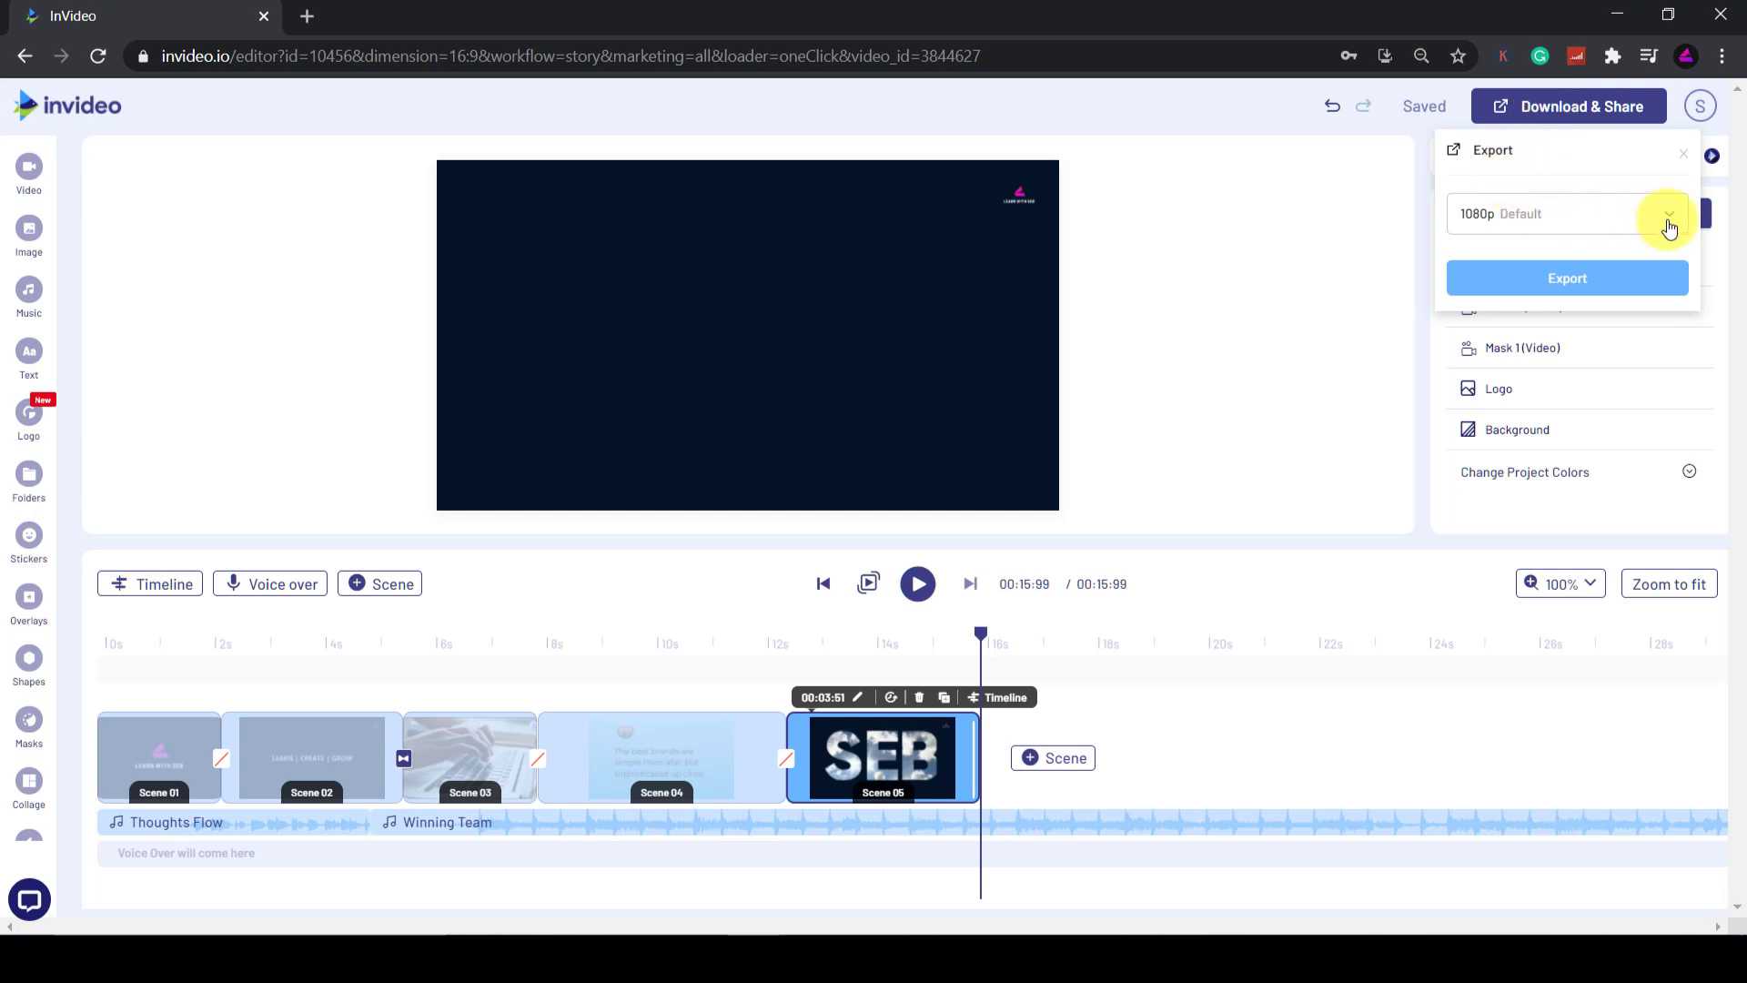
left_click(1567, 280)
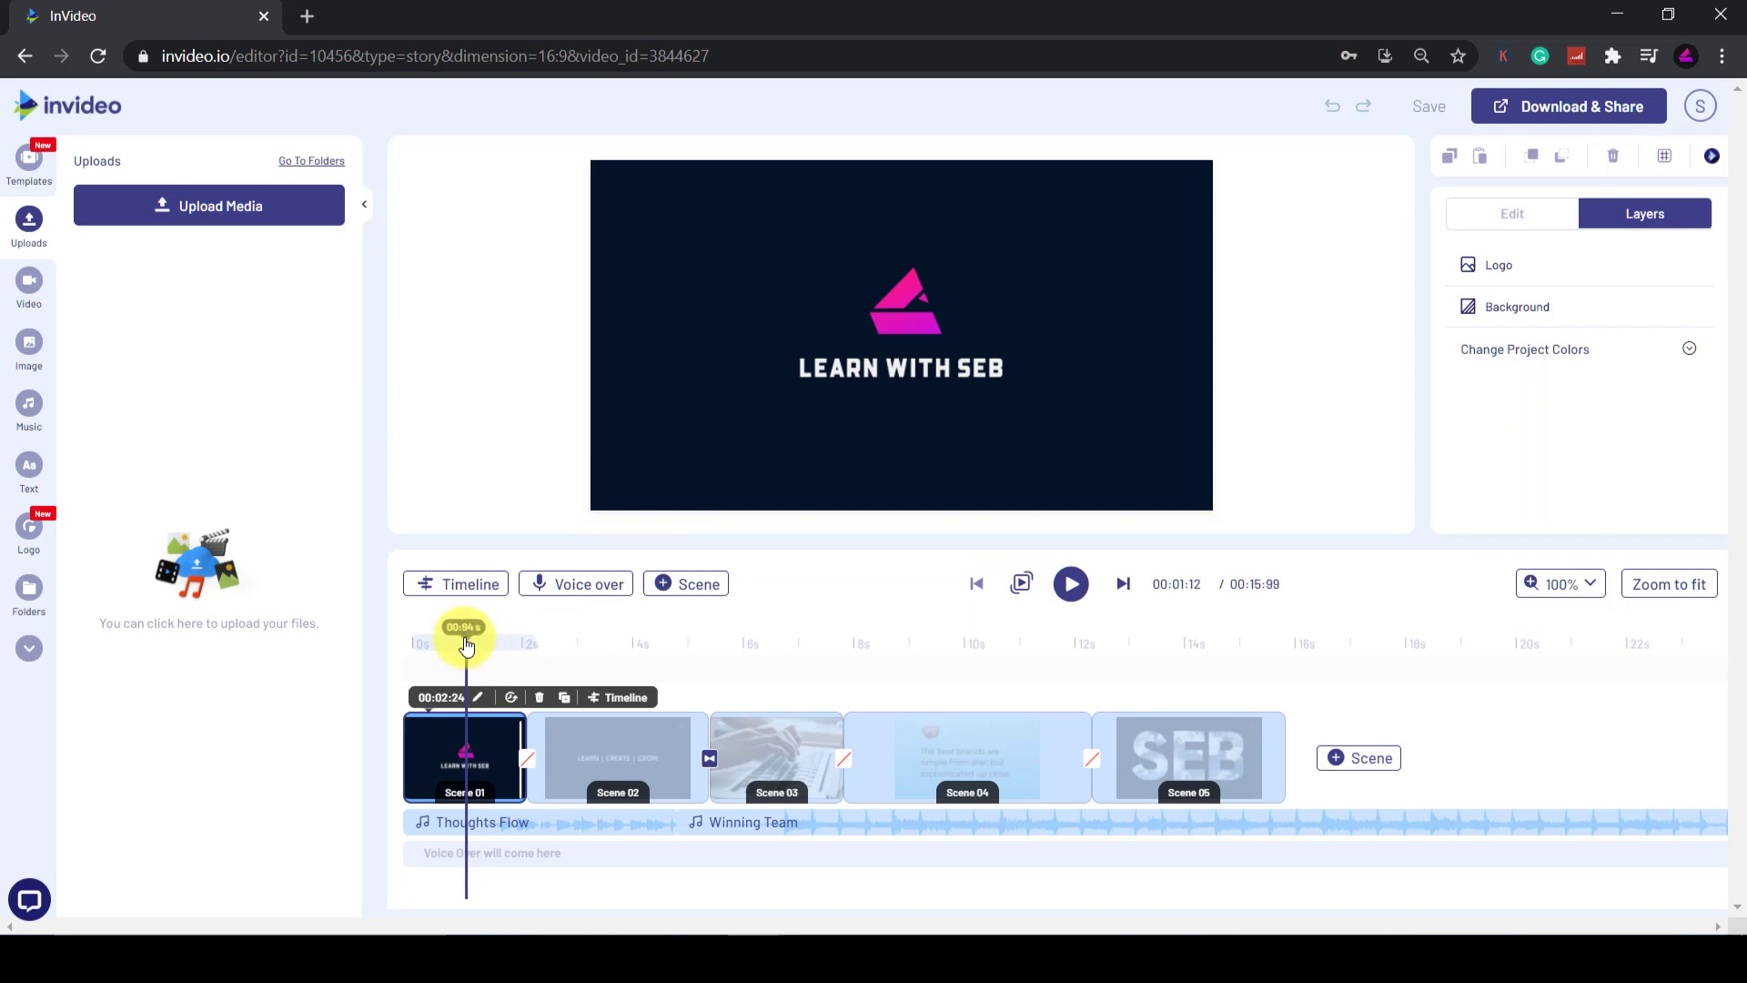
Scrub the playhead through the laptop typing and SEB letter scenes, then return to the invideo home page.
left_click_drag(476, 646, 792, 663)
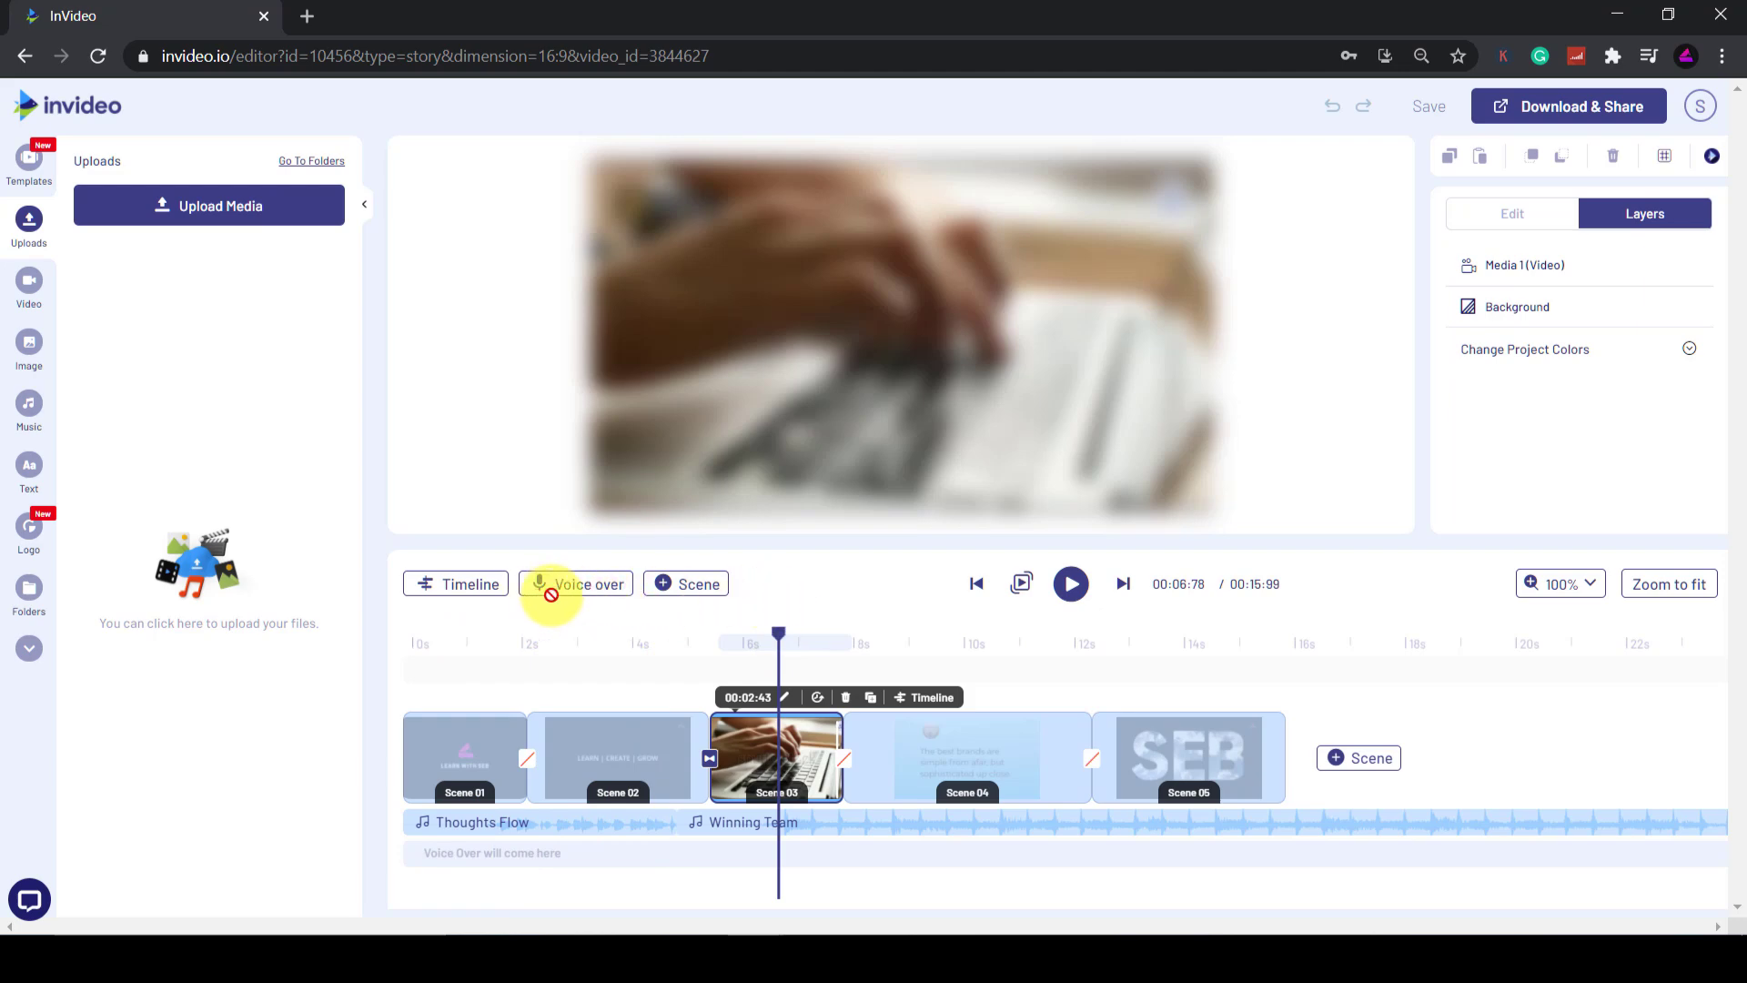
left_click(787, 642)
left_click_drag(788, 643, 1177, 618)
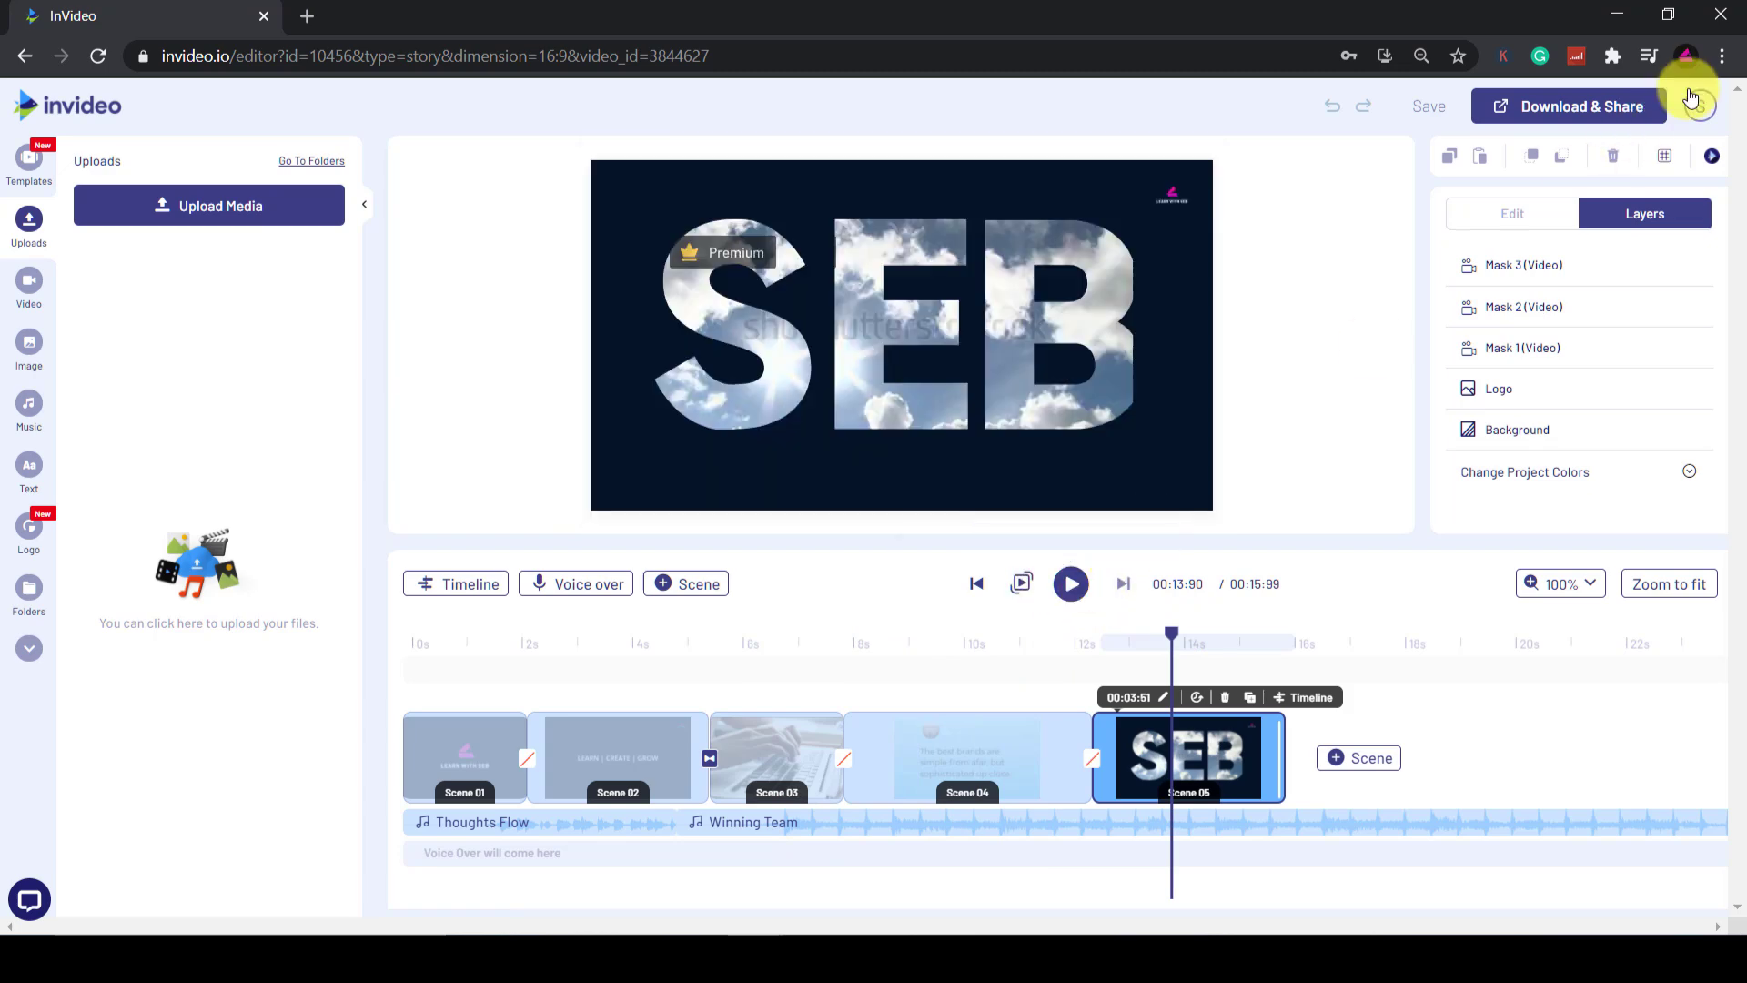
left_click(38, 107)
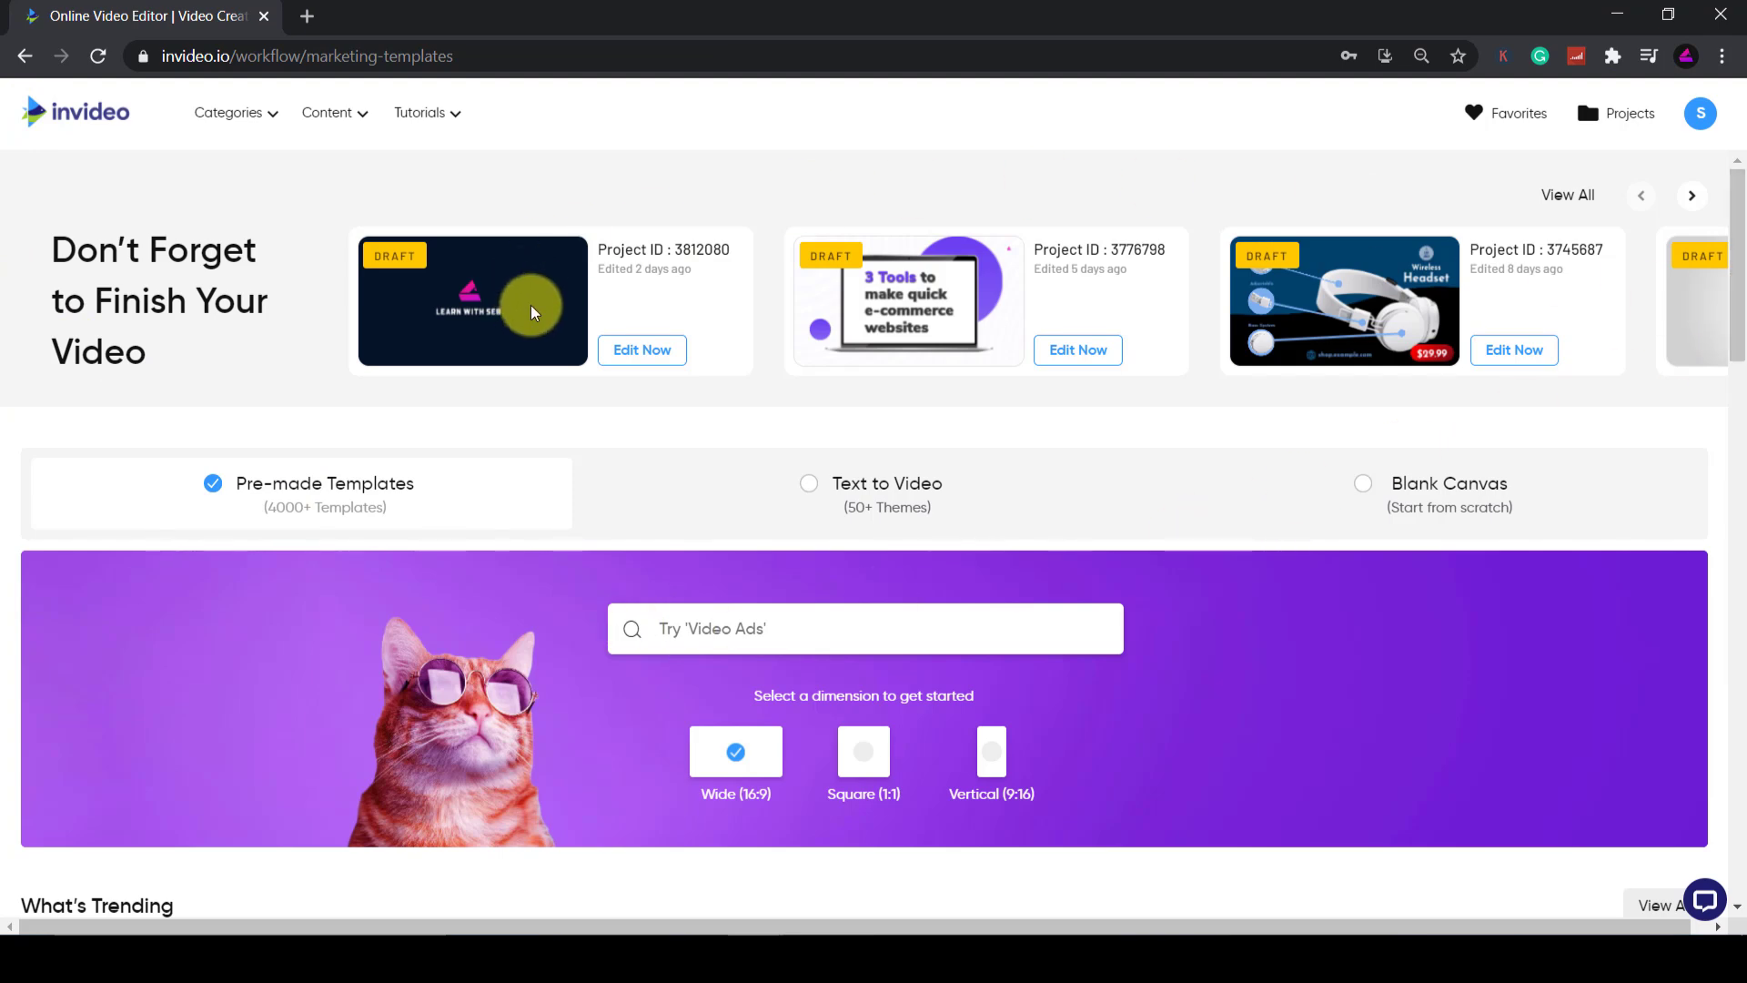
Scroll the templates home page down past the What's Trending IPL templates.
scroll(561, 445, "down", 10)
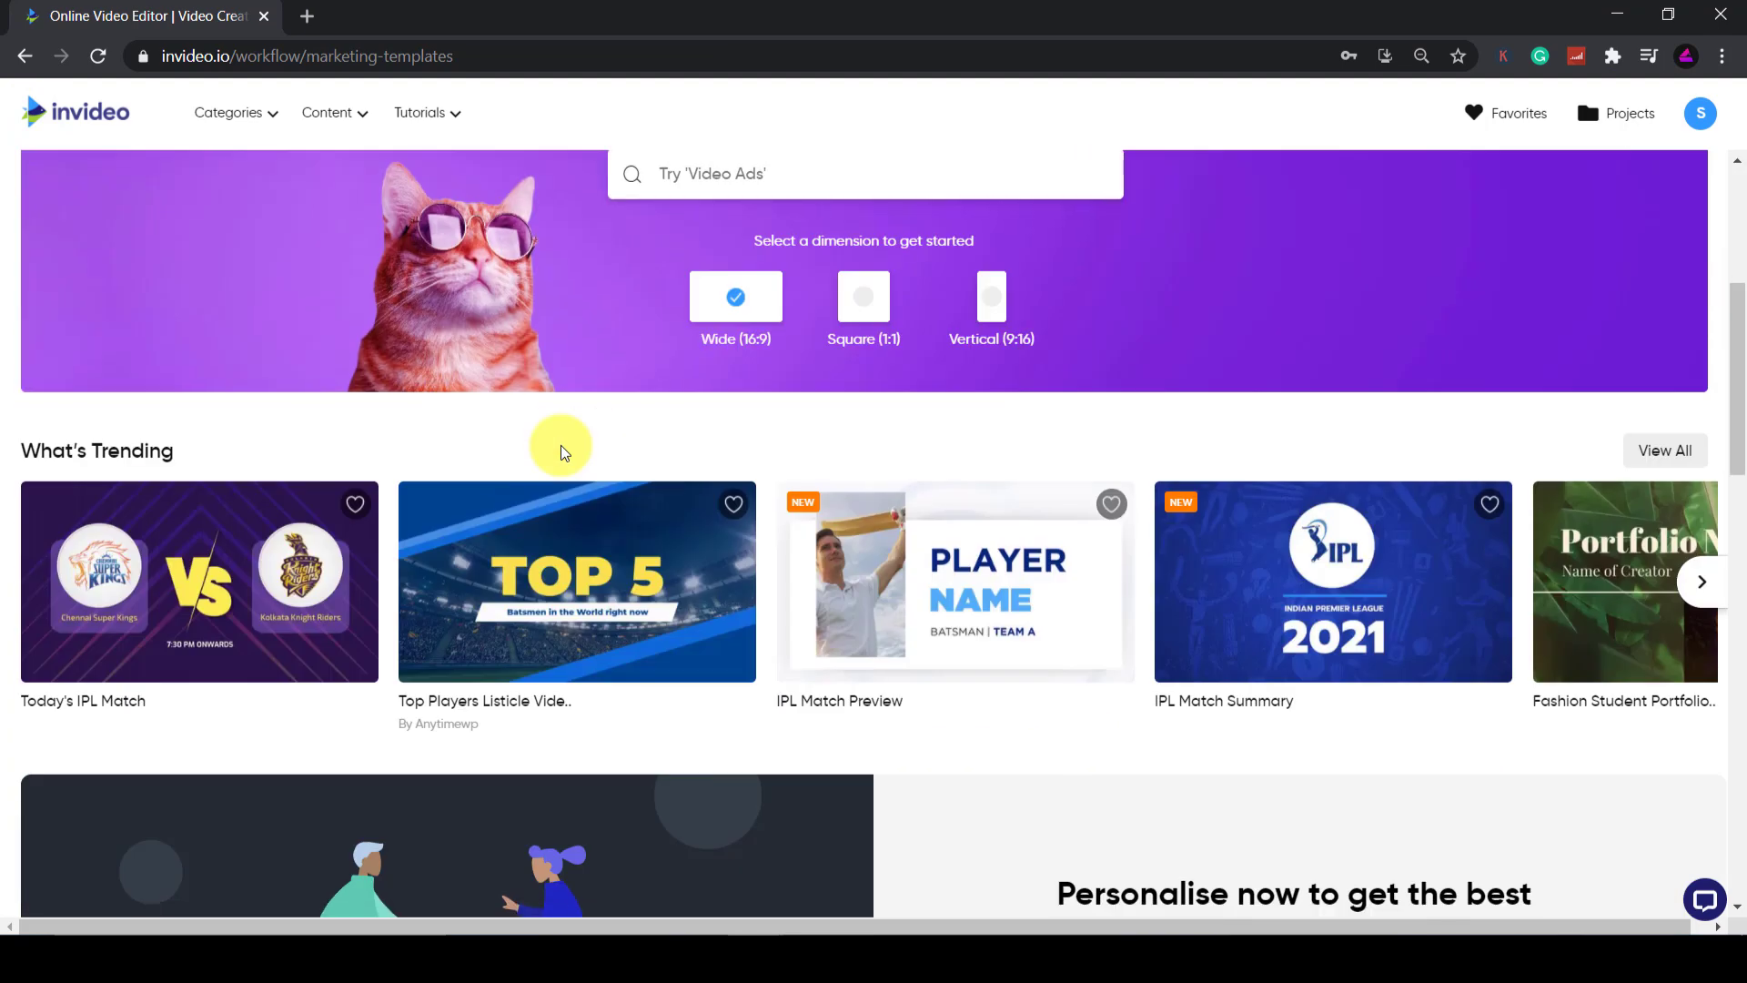